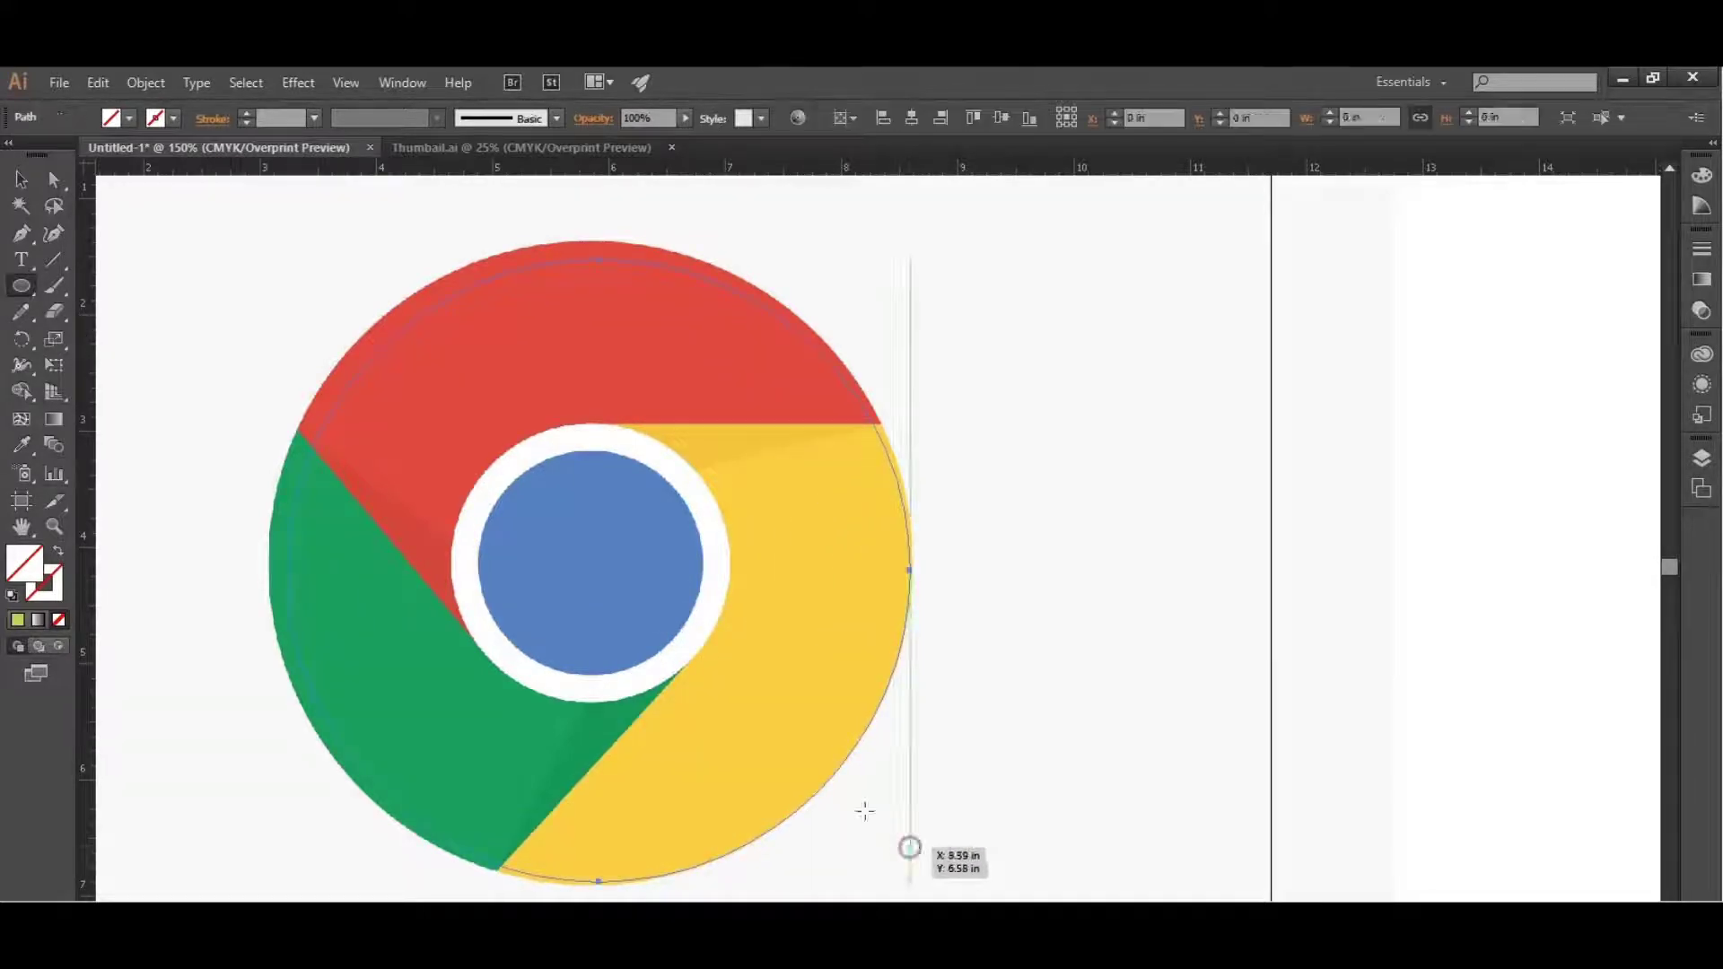
Give the circle over the logo a black 0.5 pt stroke with no fill
click(22, 178)
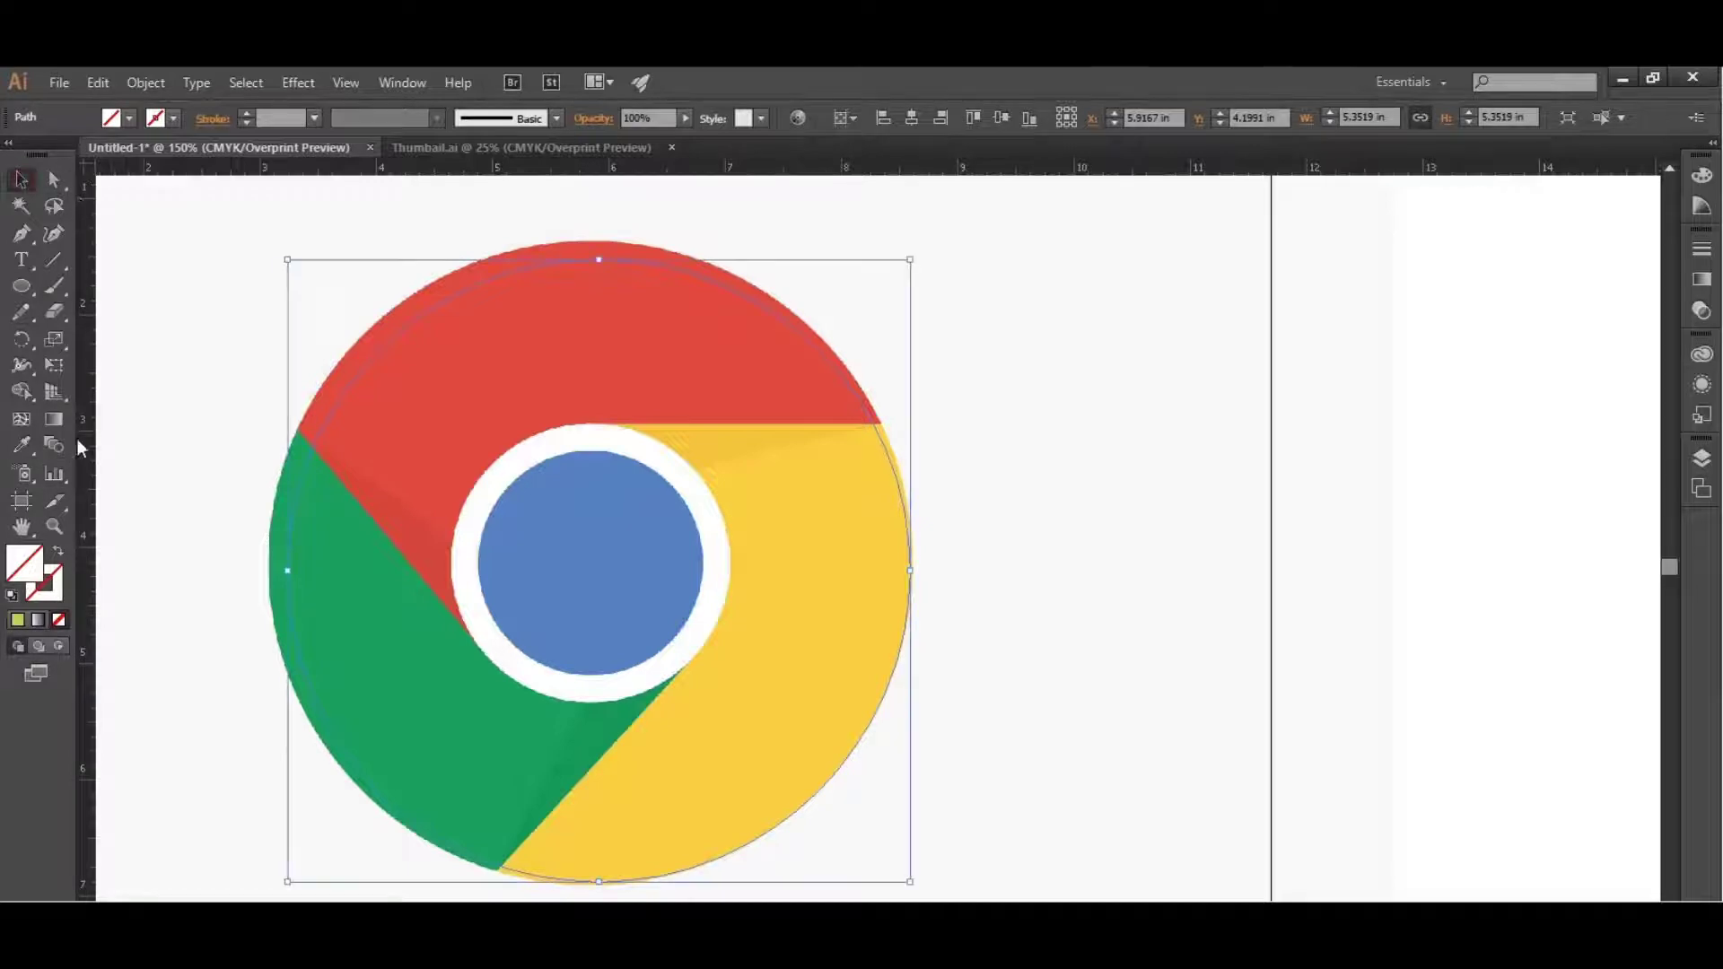
click(45, 584)
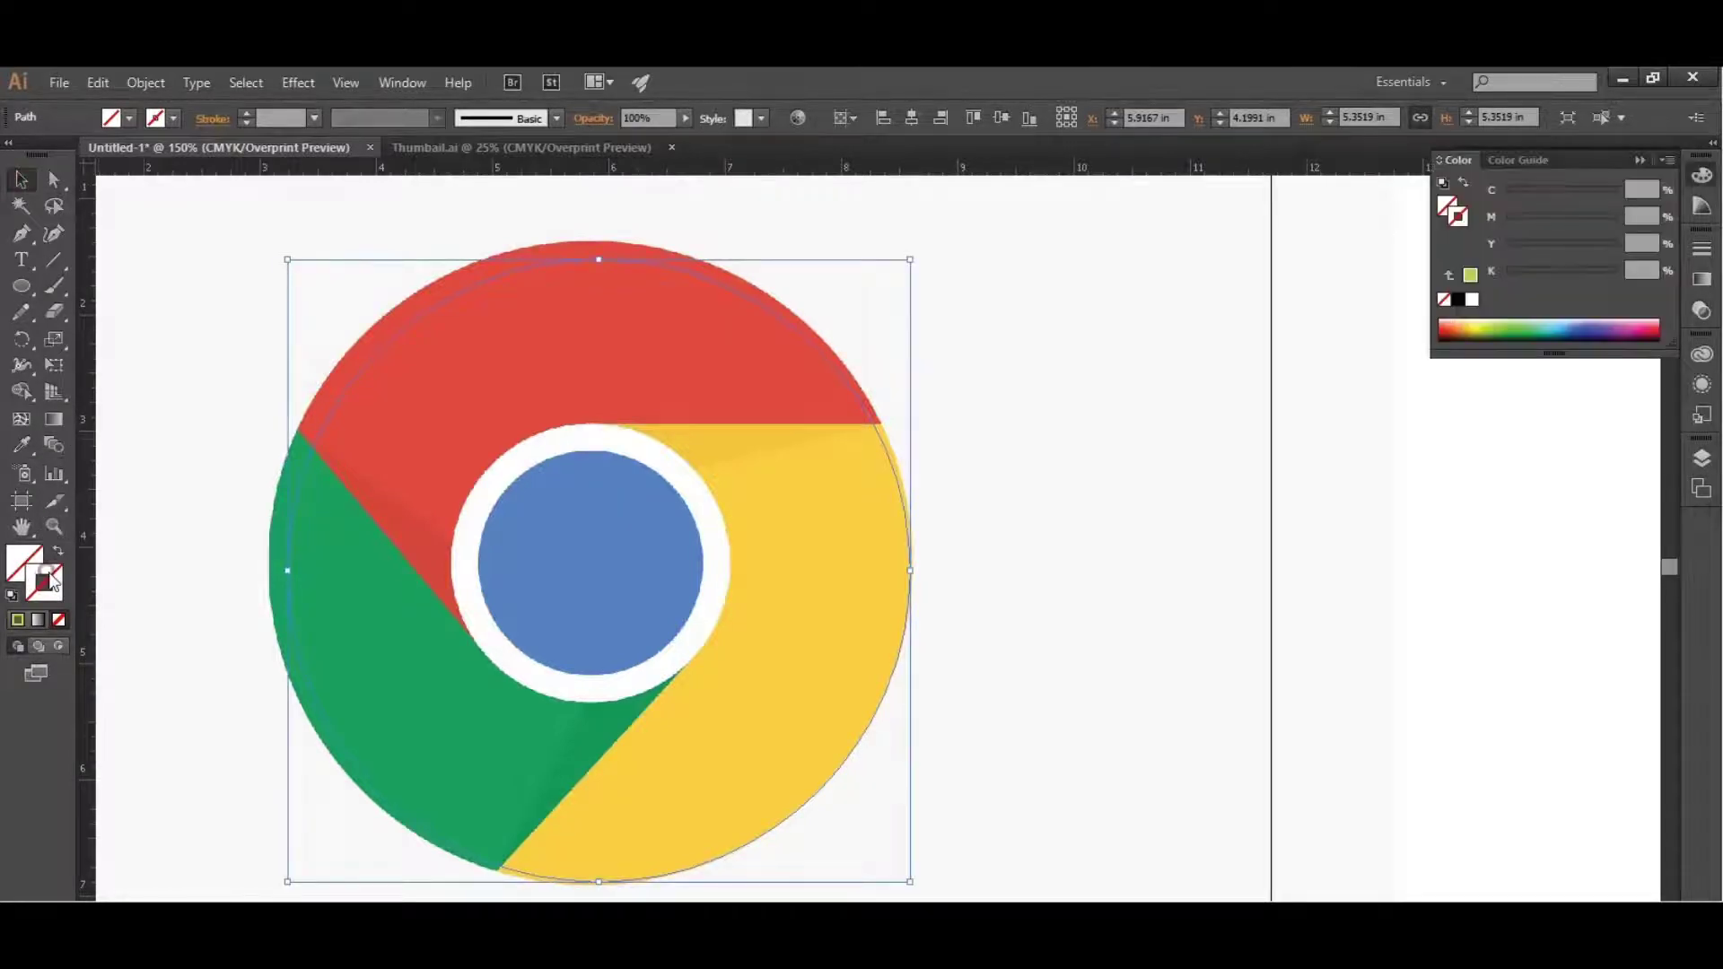
click(314, 117)
click(346, 163)
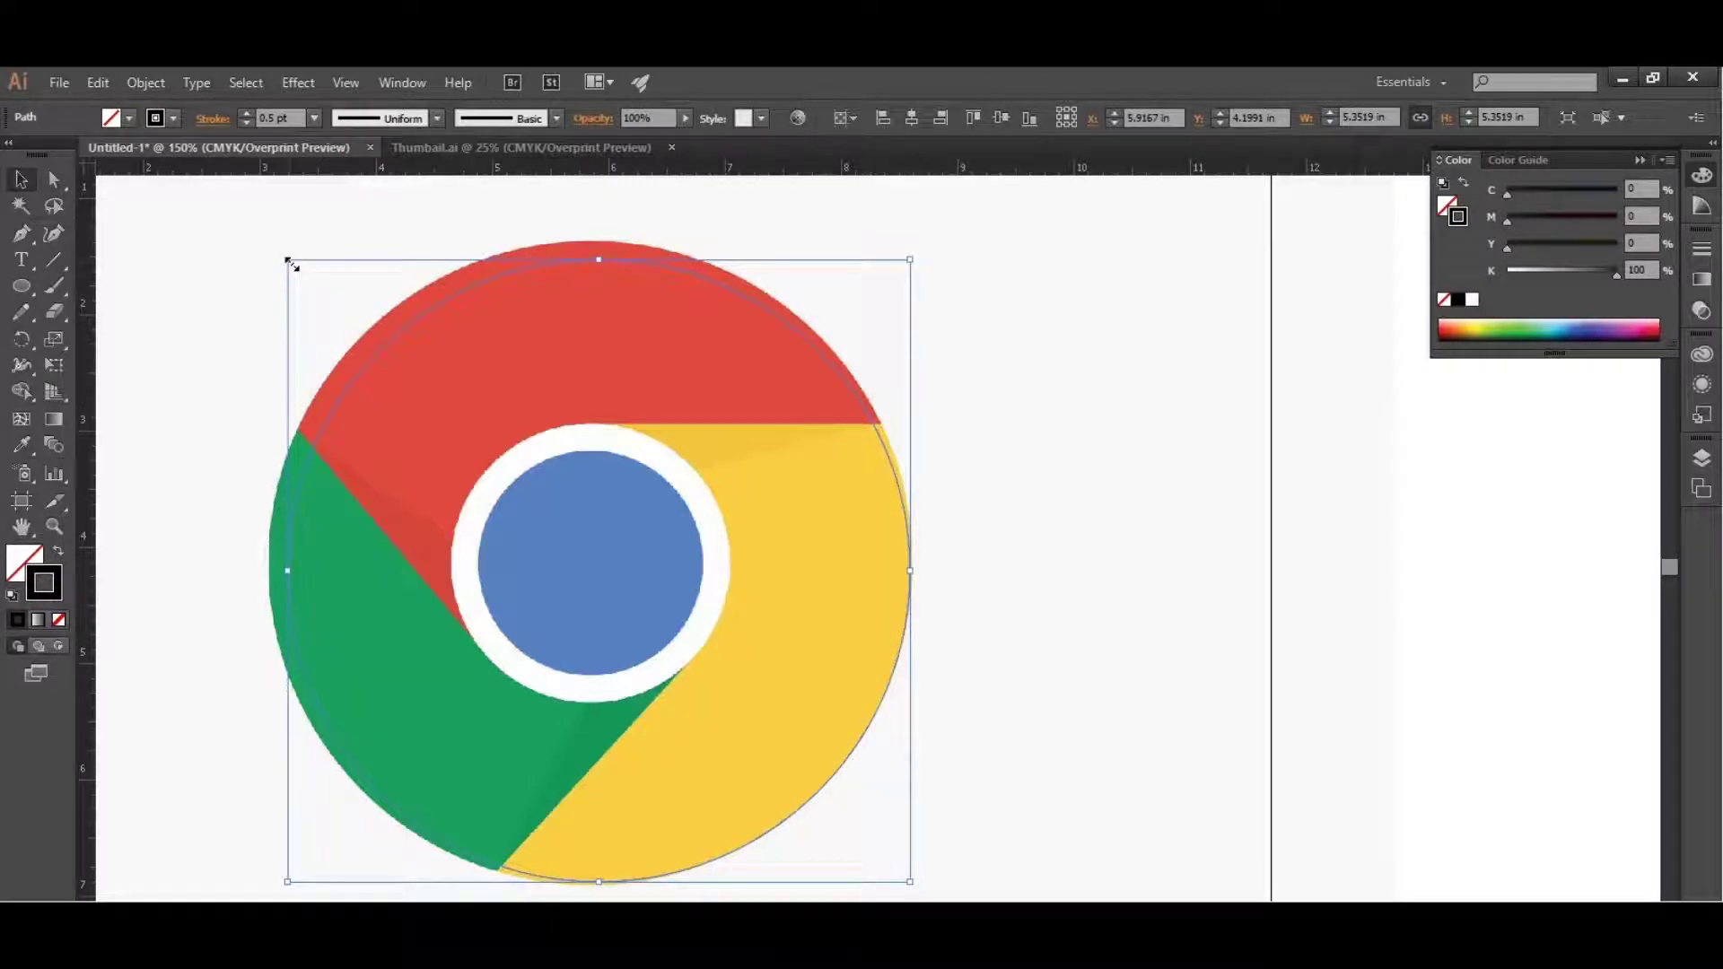
Enlarge the circle to about 5.55 in across to match the outer edge of the logo
drag(287, 259, 270, 238)
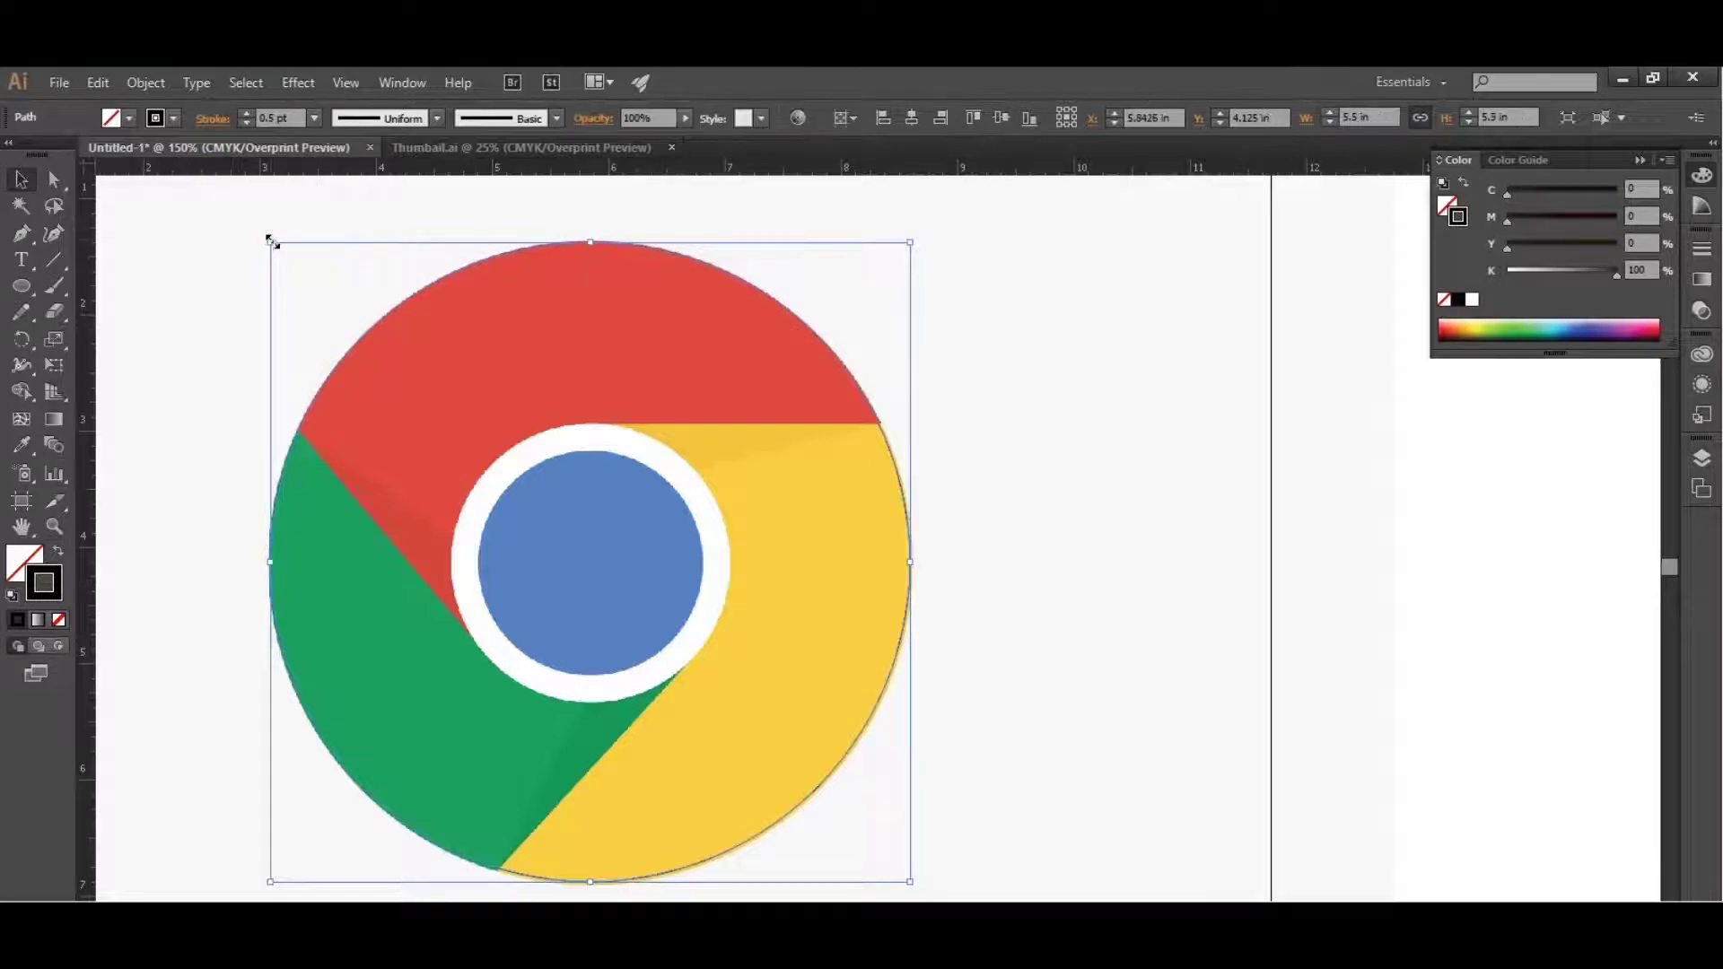
scroll(766, 557, down, 3)
scroll(769, 567, down, 3)
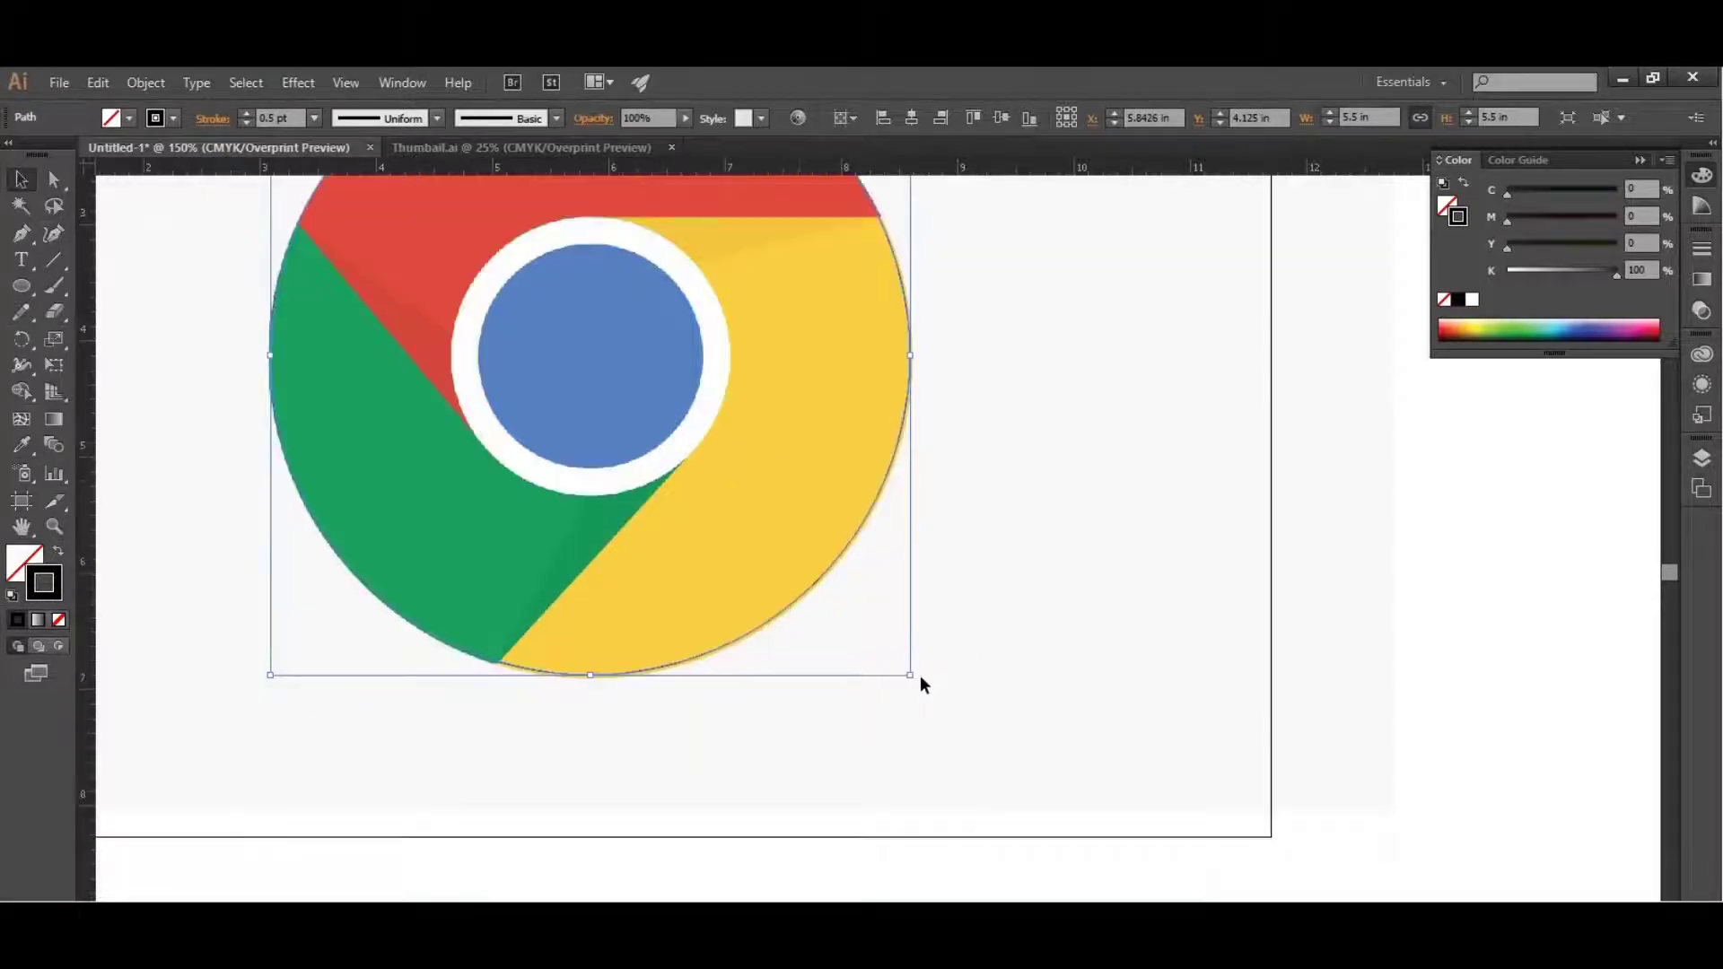
drag(911, 676, 916, 684)
Shift the circle slightly left so its outline lines up with the logo's outer edge, and deselect it
scroll(989, 511, up, 7)
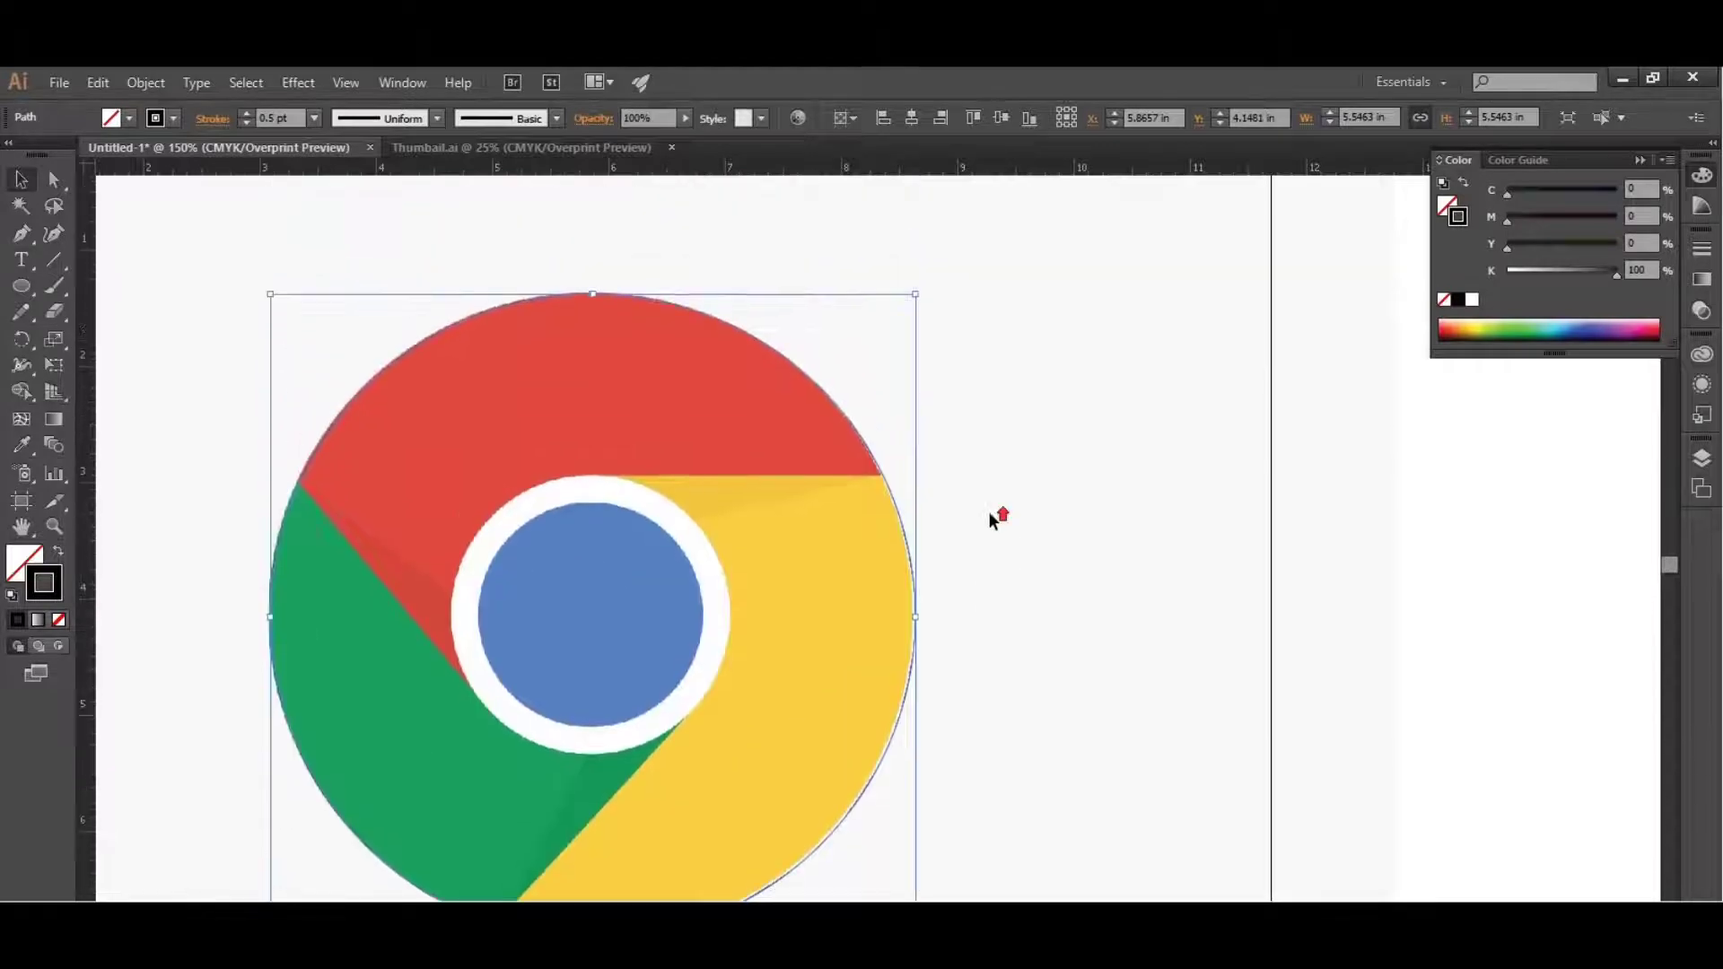
scroll(282, 287, up, 1)
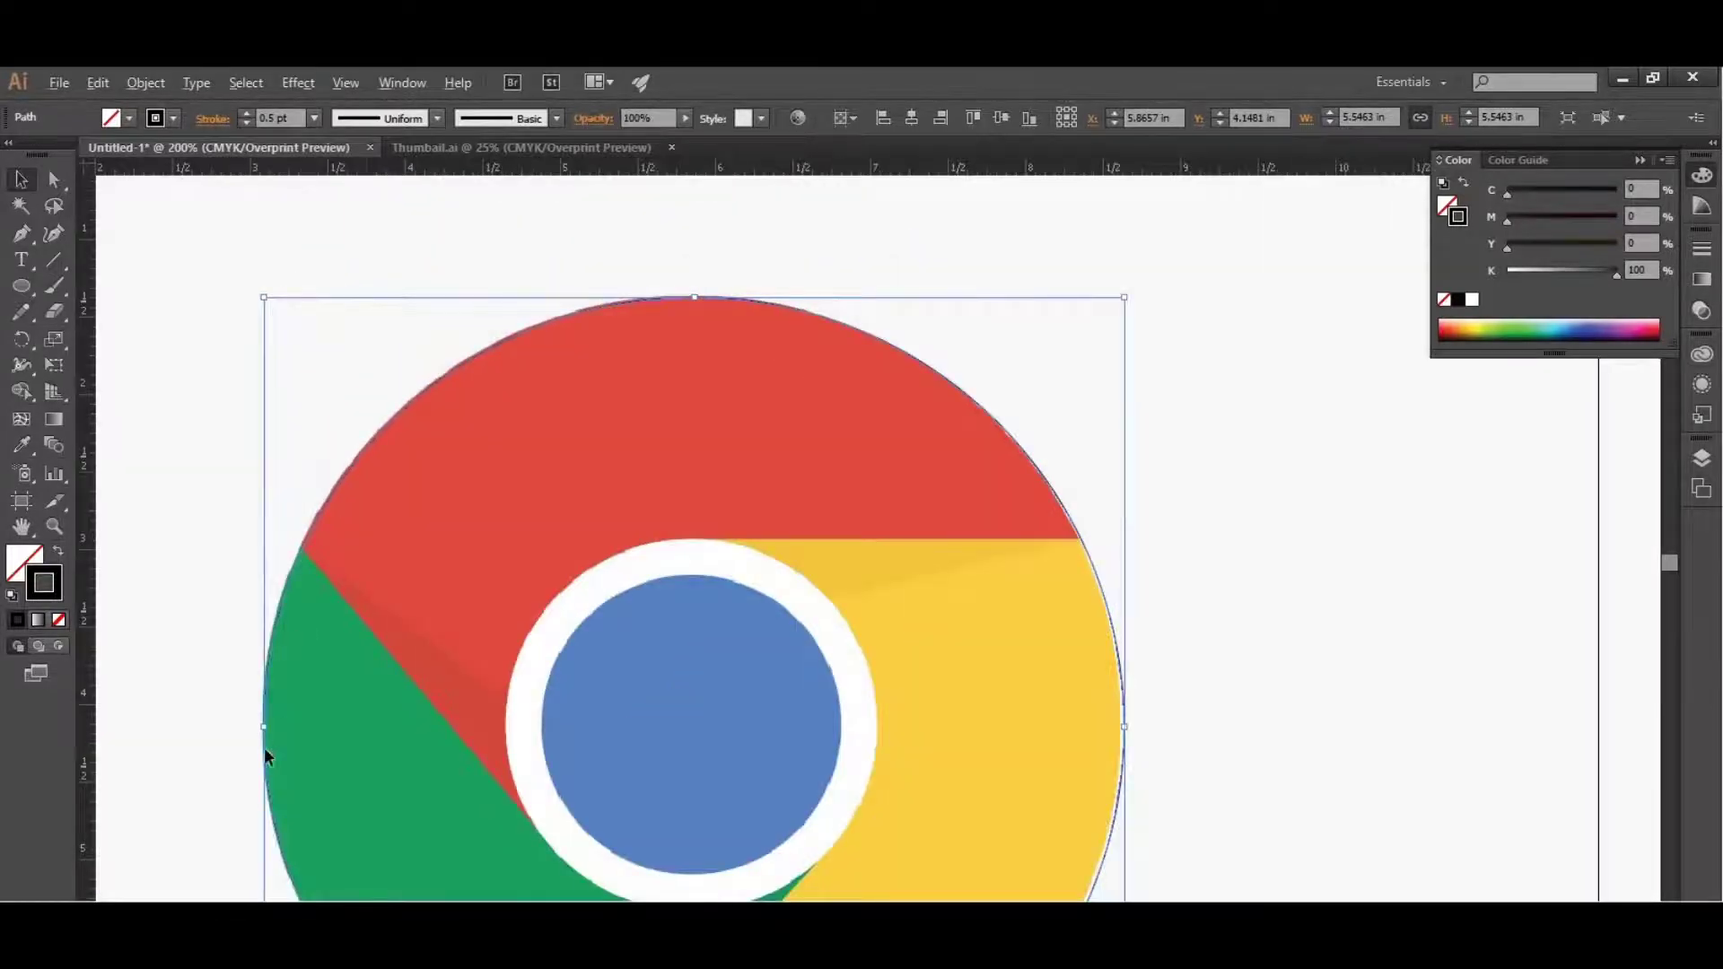
scroll(264, 746, up, 3)
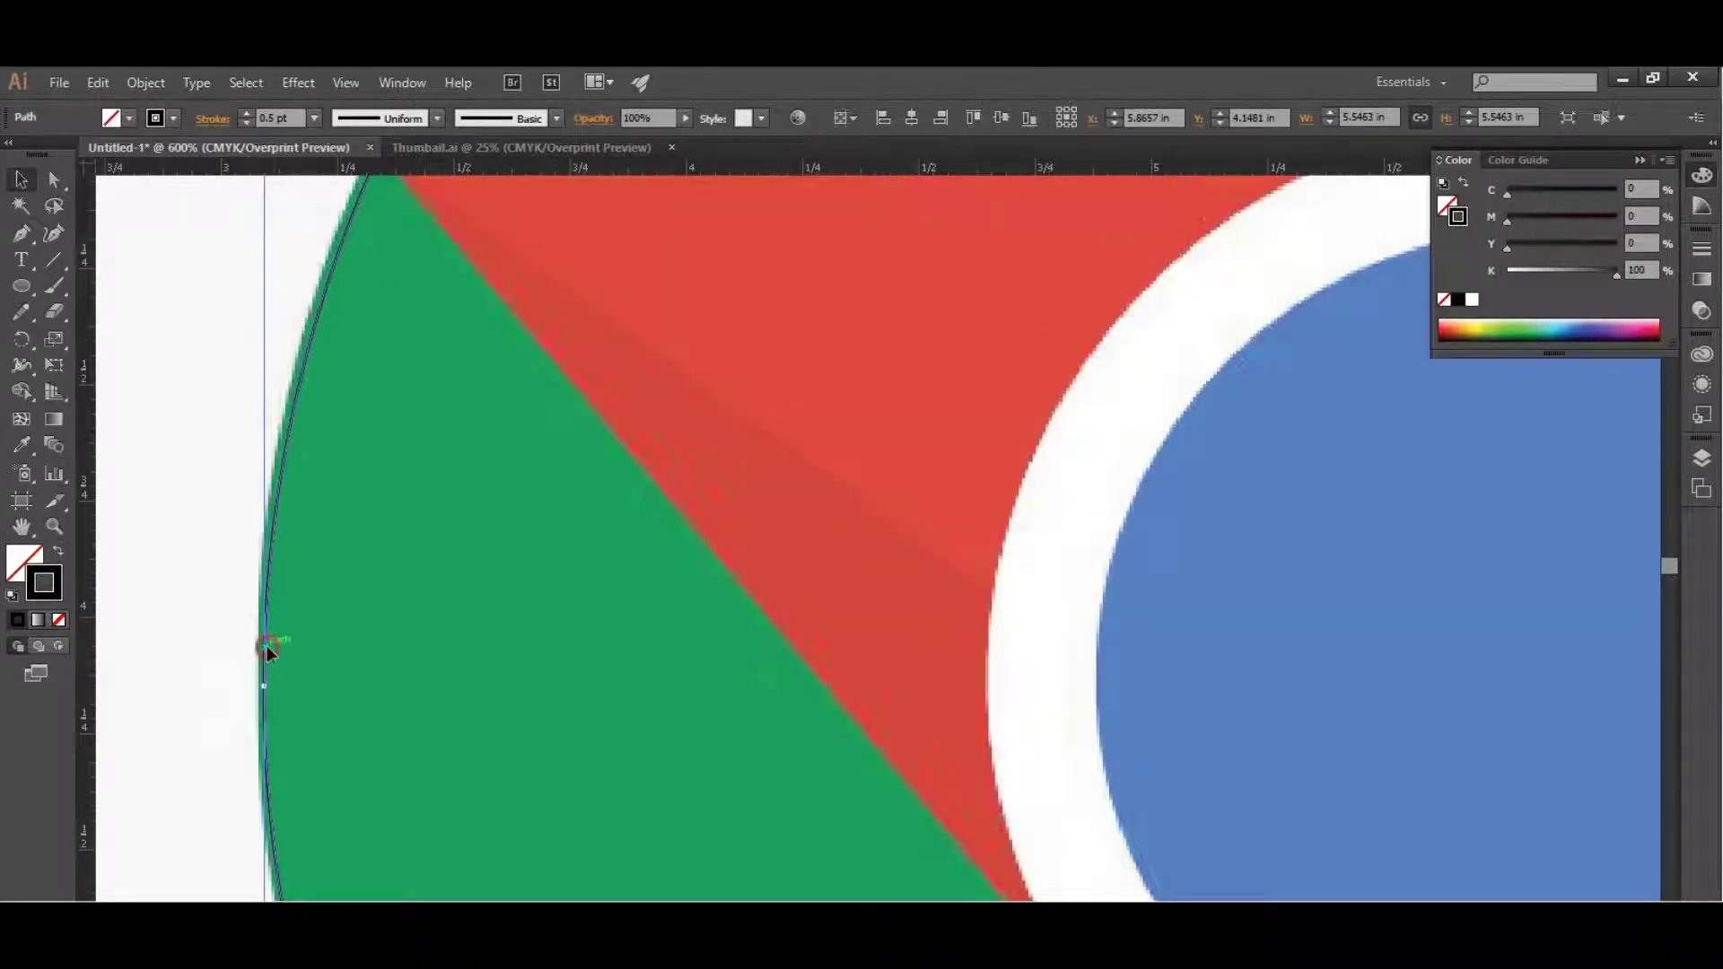
drag(267, 645, 258, 644)
scroll(258, 644, down, 3)
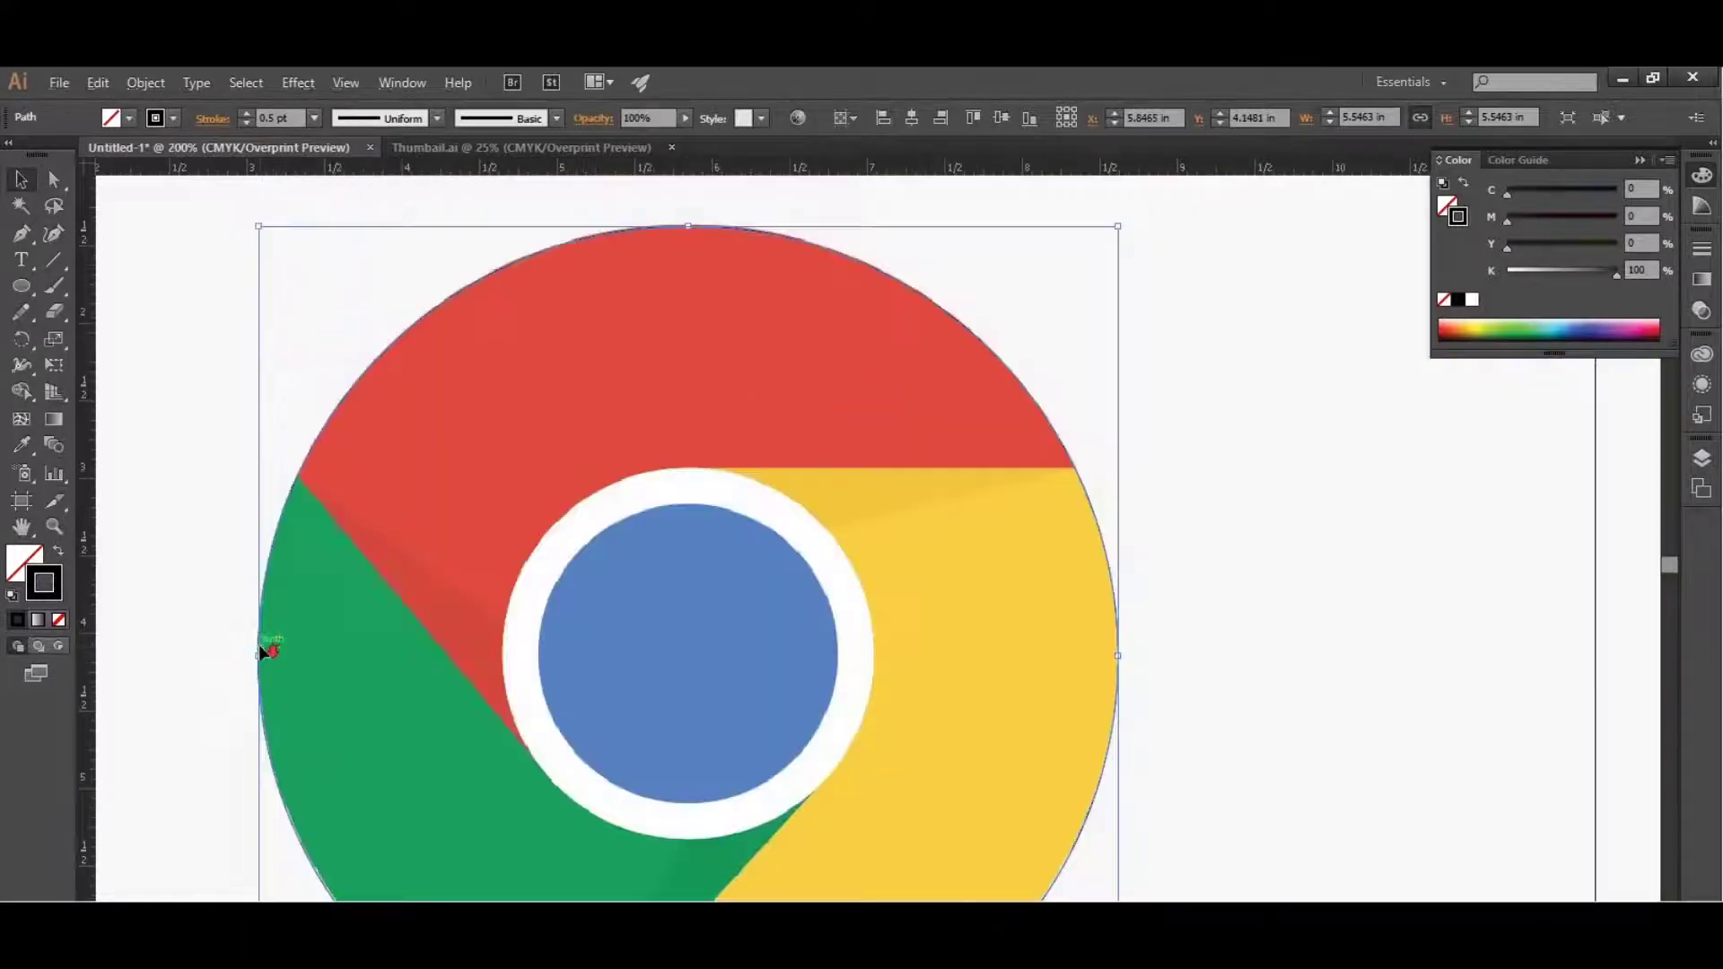
scroll(266, 650, down, 1)
click(826, 608)
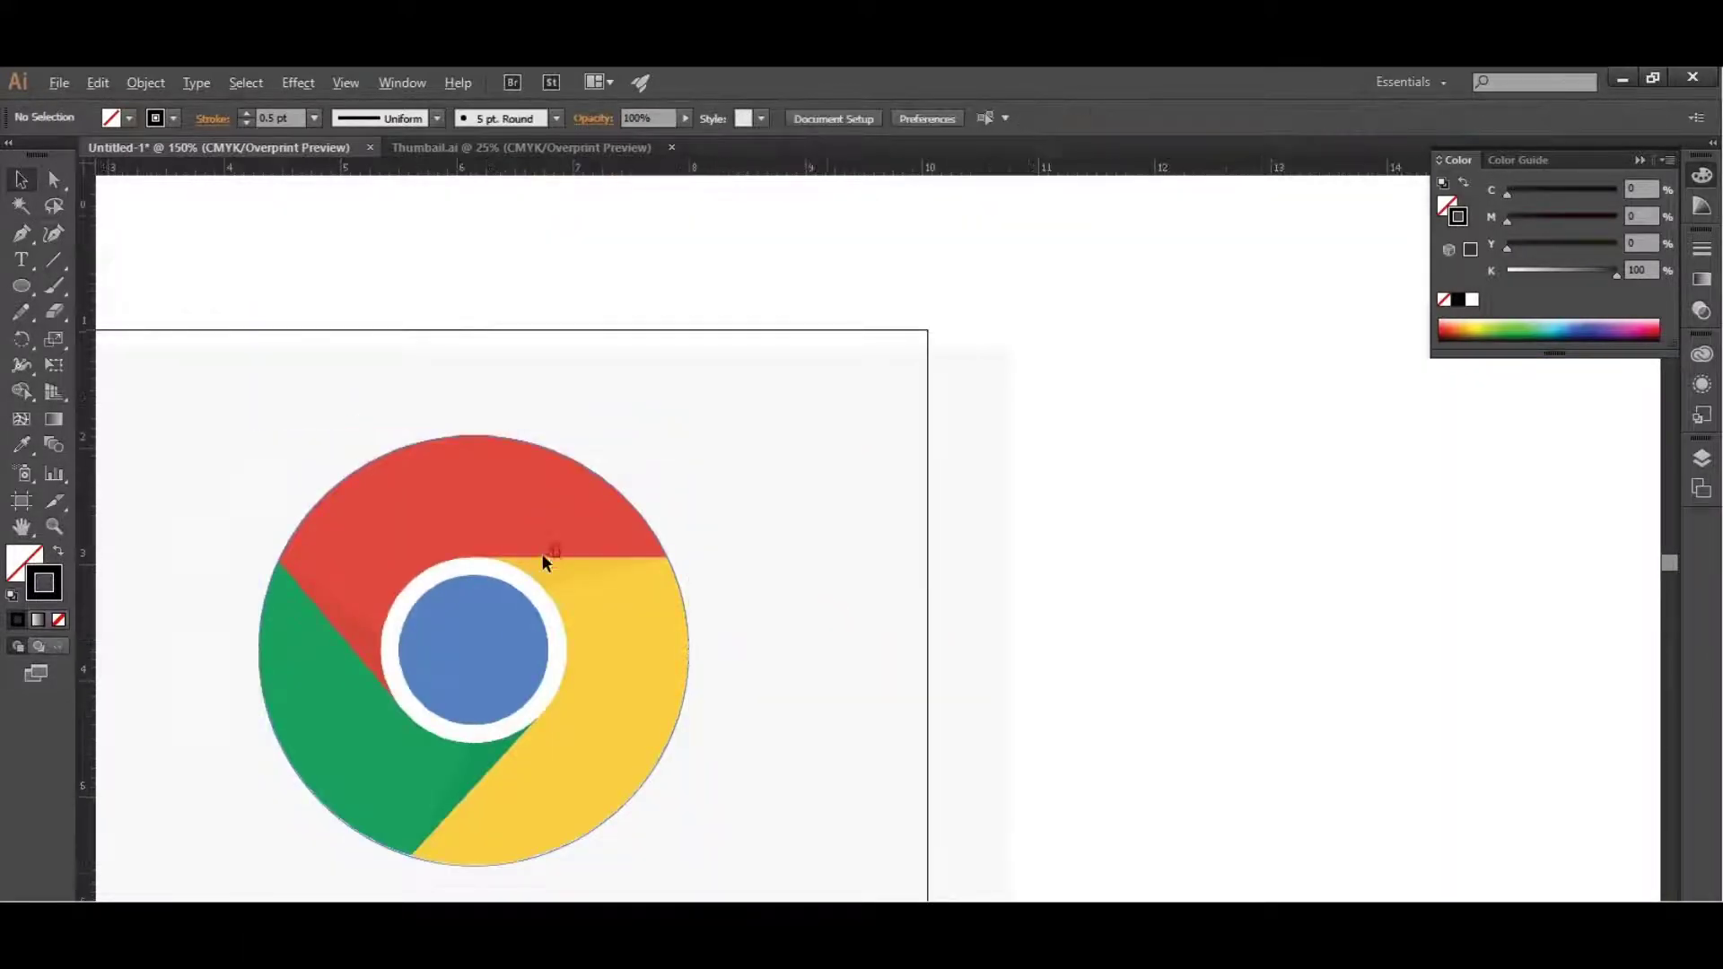
scroll(542, 553, up, 1)
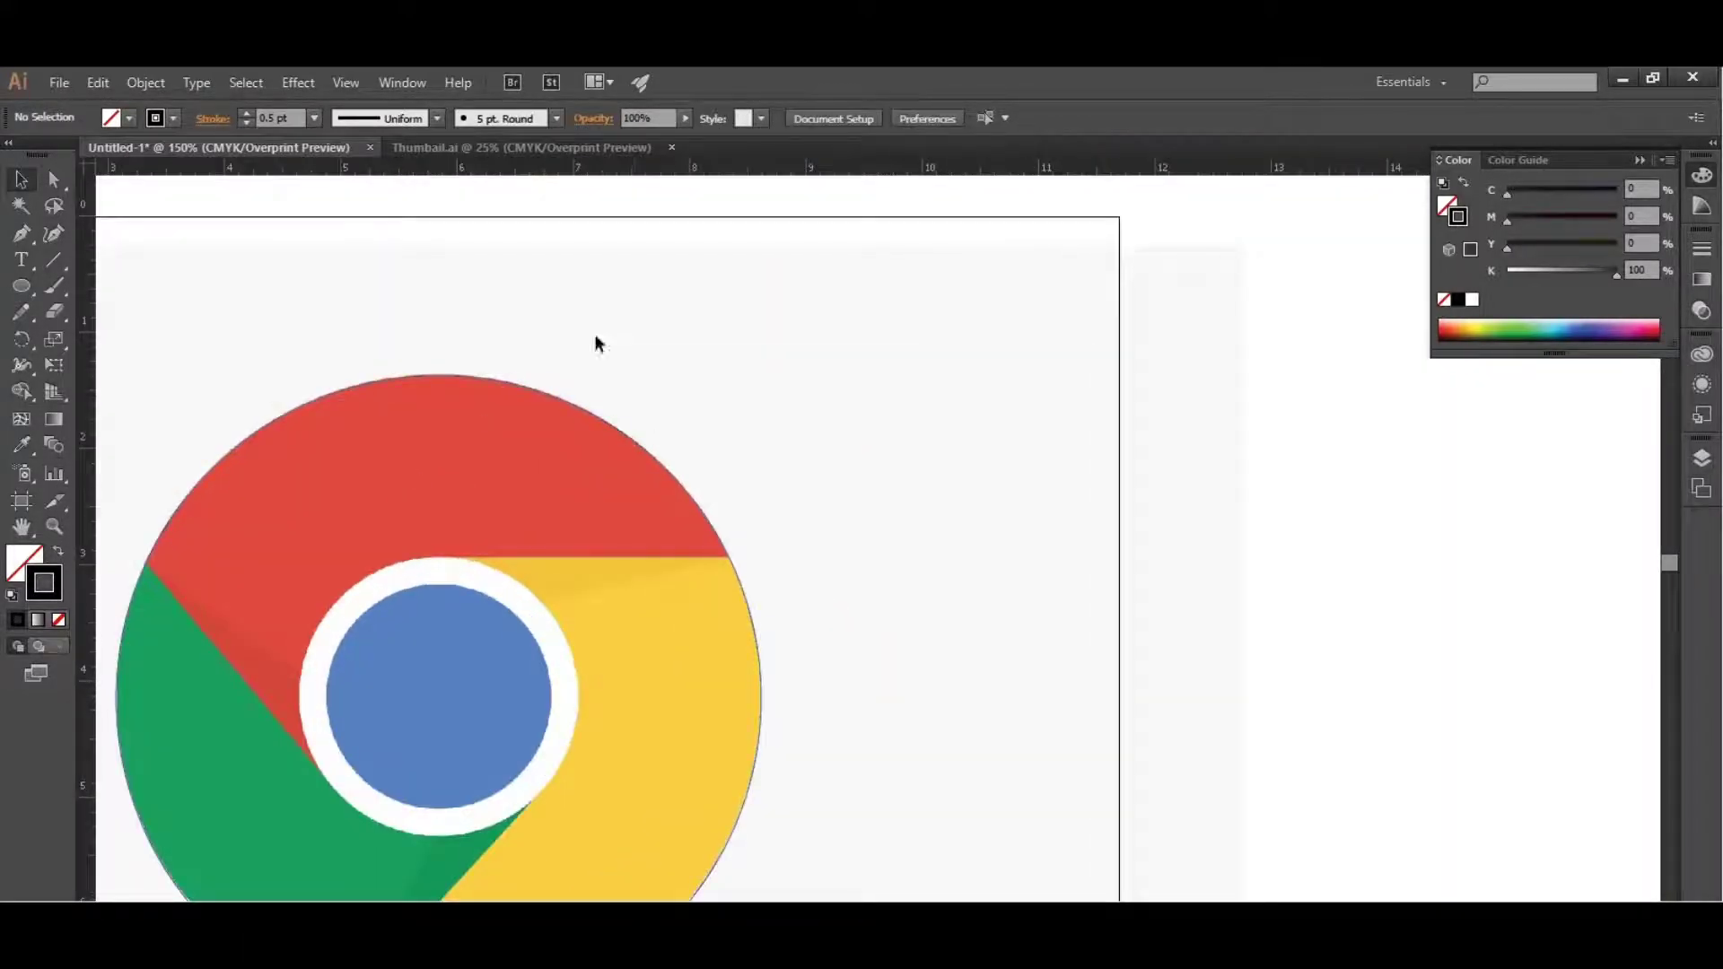
Scale the circle down about its center to about 2.42 in to match the white ring's outer edge
click(228, 453)
scroll(637, 375, down, 2)
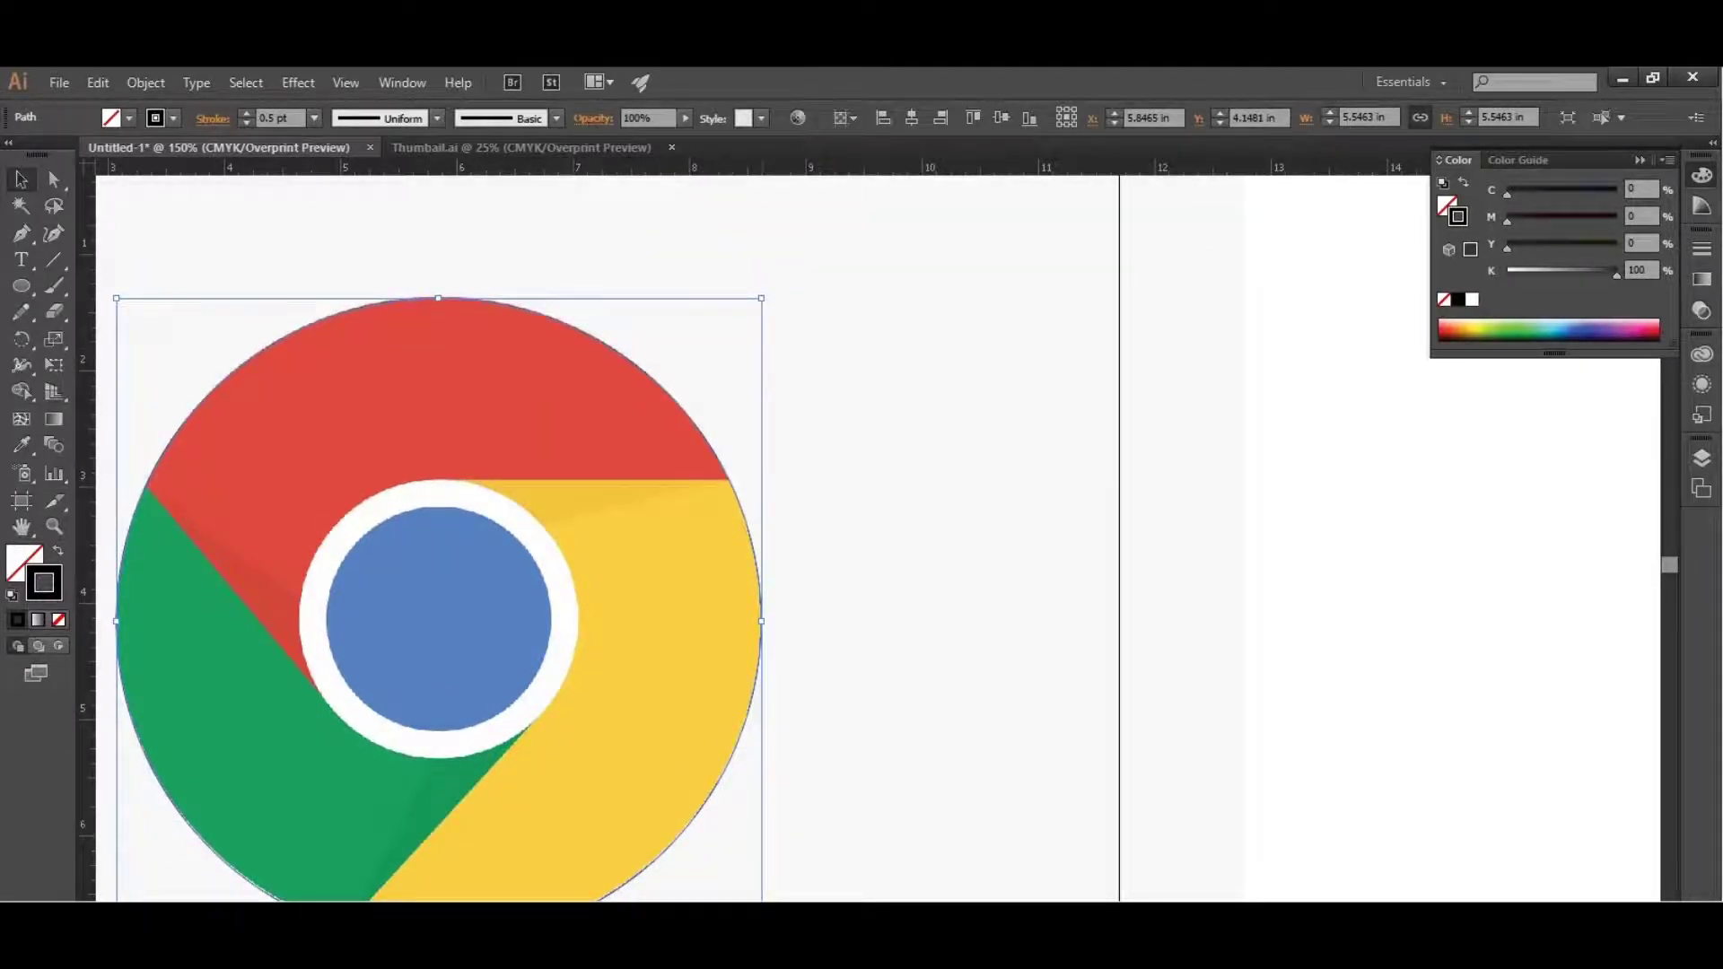
drag(761, 941, 626, 760)
Create a smaller copy of the circle and fit it to the blue center disc at about 1.92 in across
scroll(531, 596, up, 2)
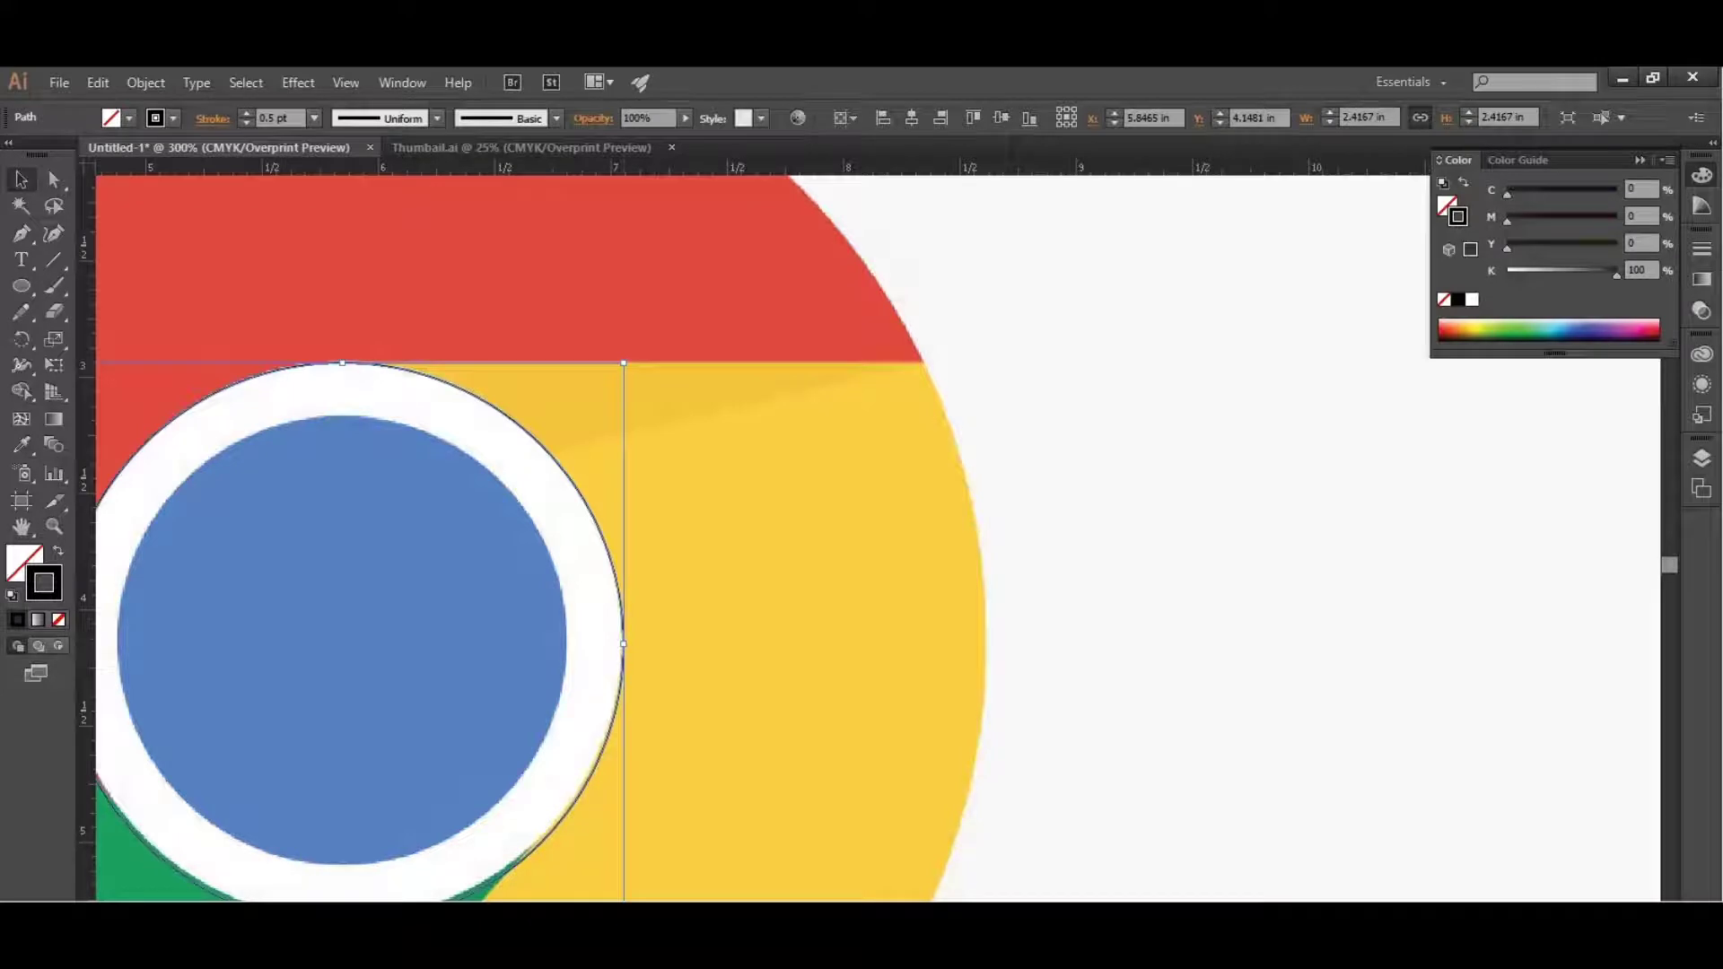
drag(624, 893, 572, 865)
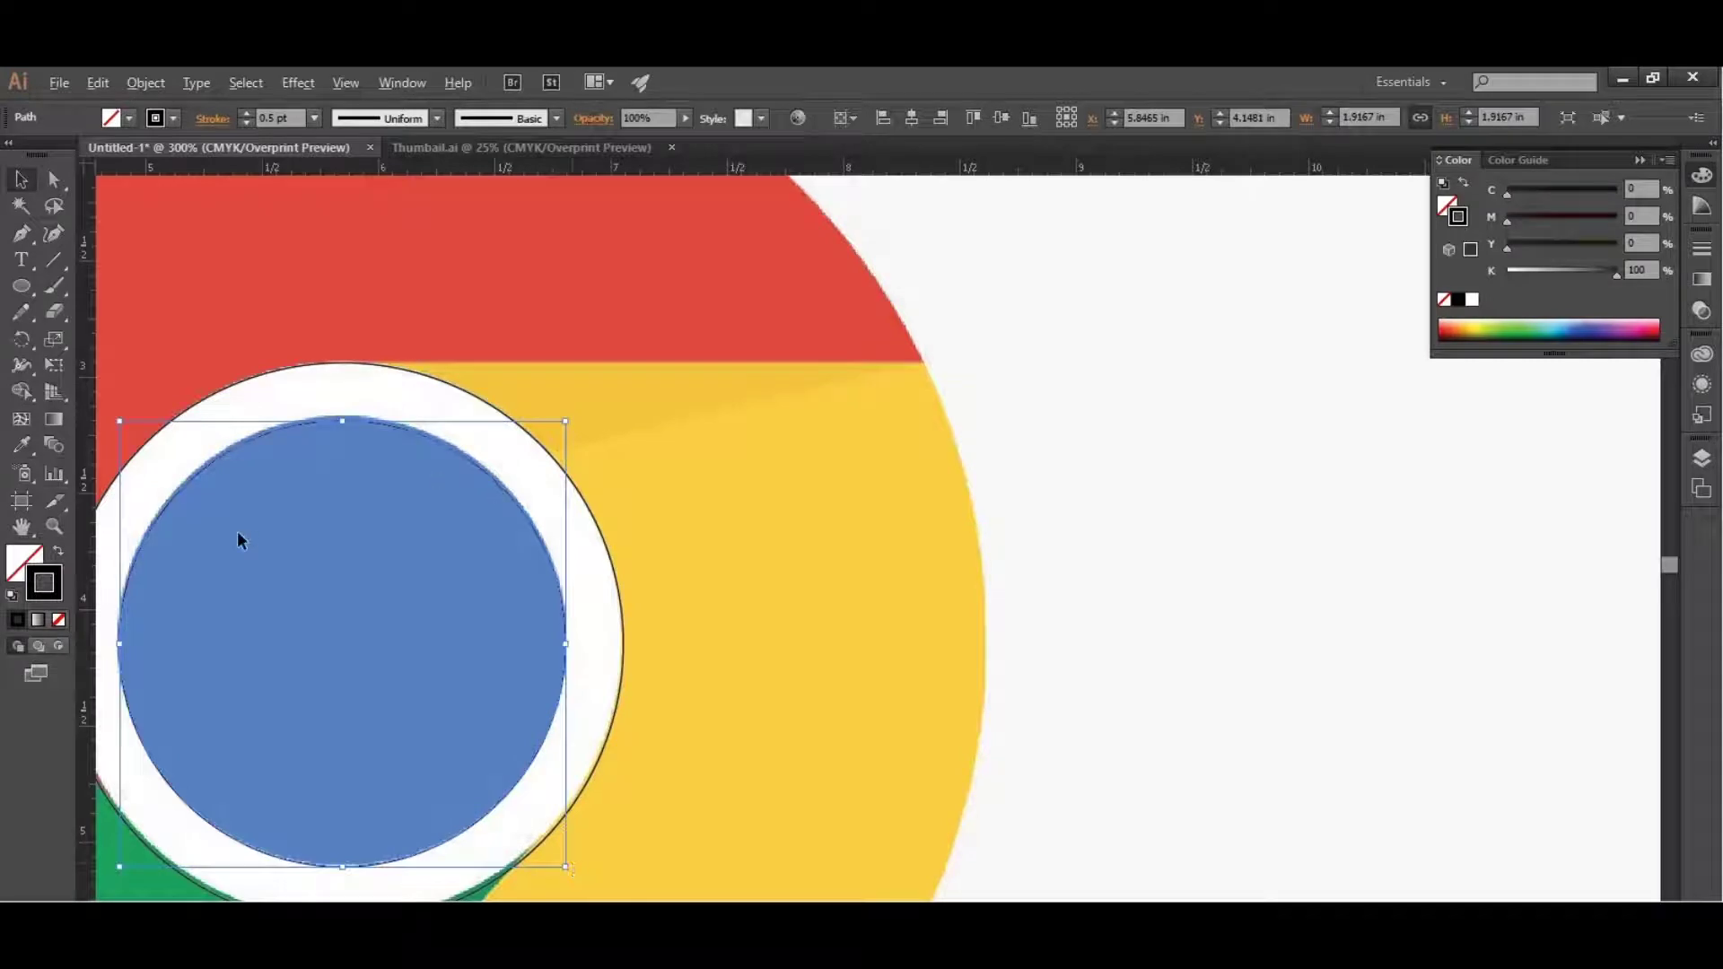
scroll(237, 531, up, 3)
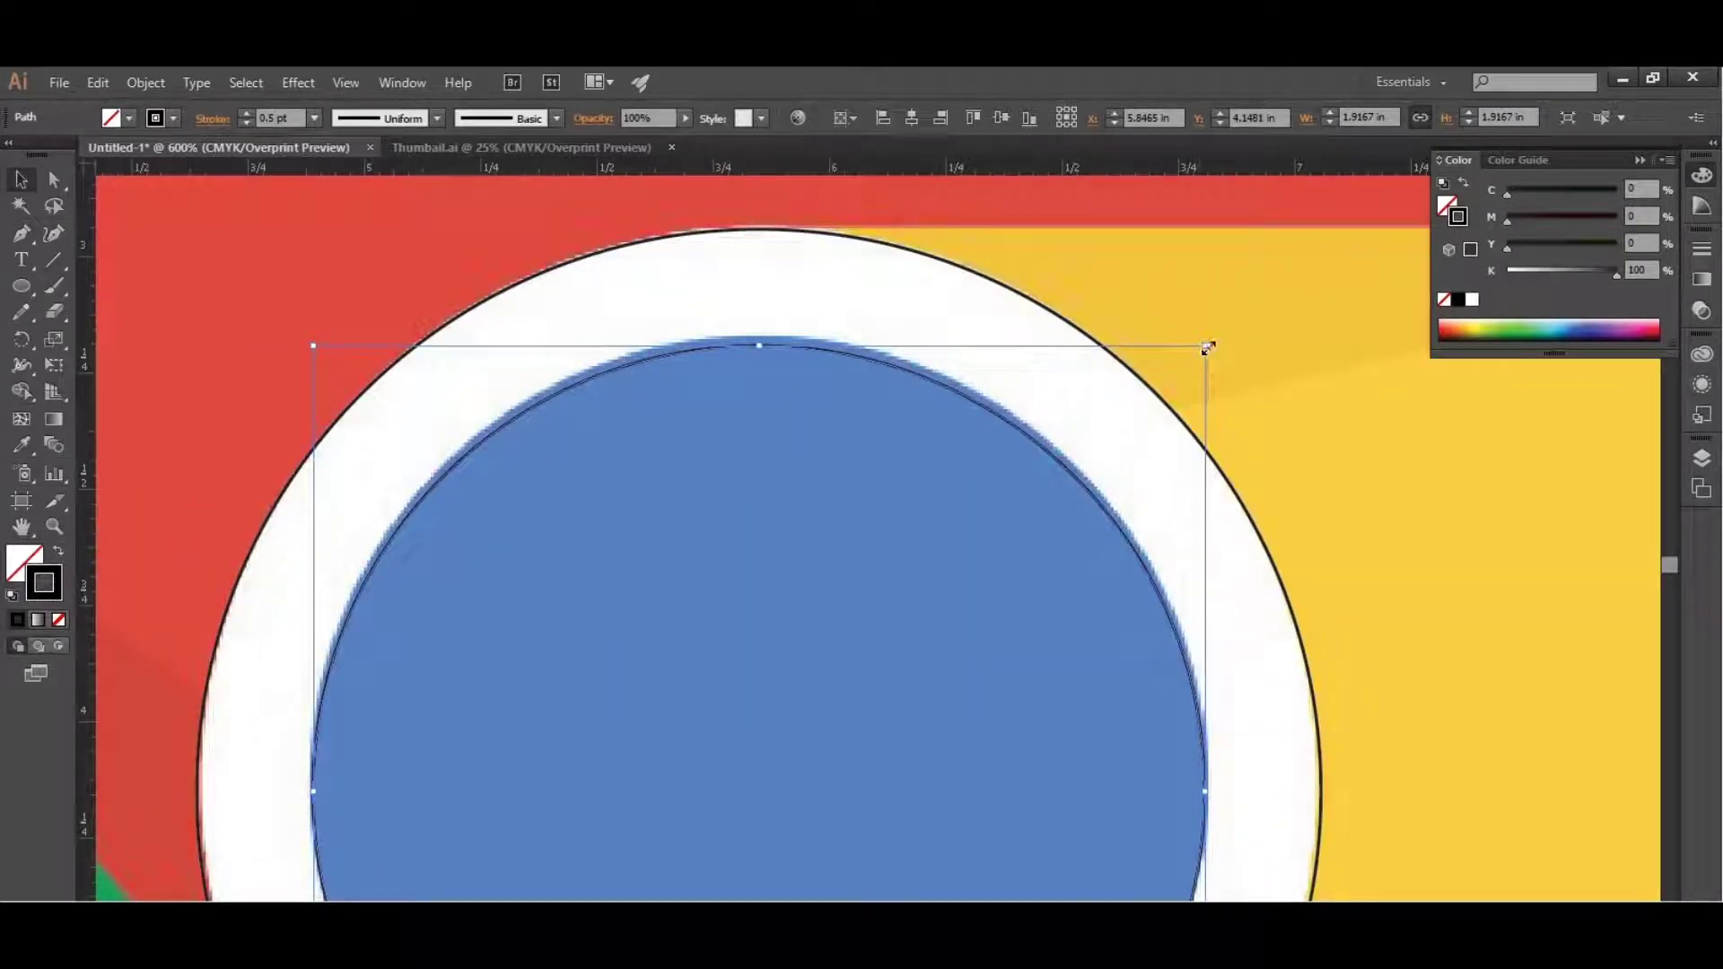
drag(1204, 346, 1208, 330)
drag(1207, 348, 1219, 333)
scroll(884, 386, down, 1)
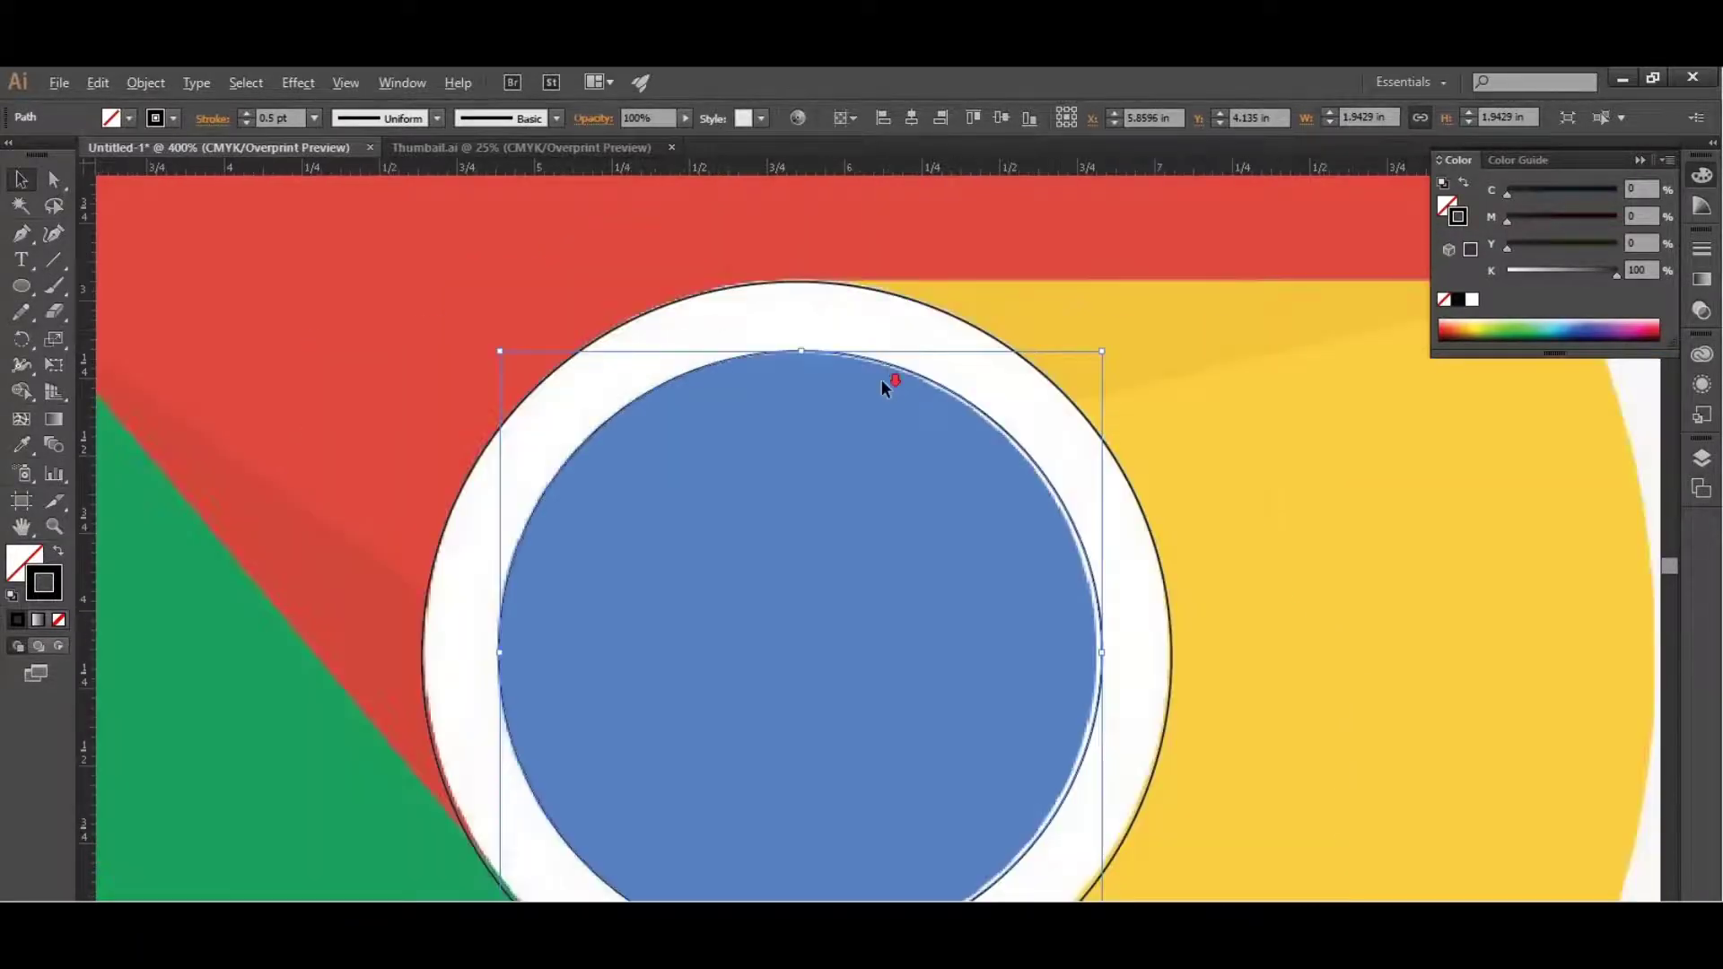
scroll(897, 413, down, 1)
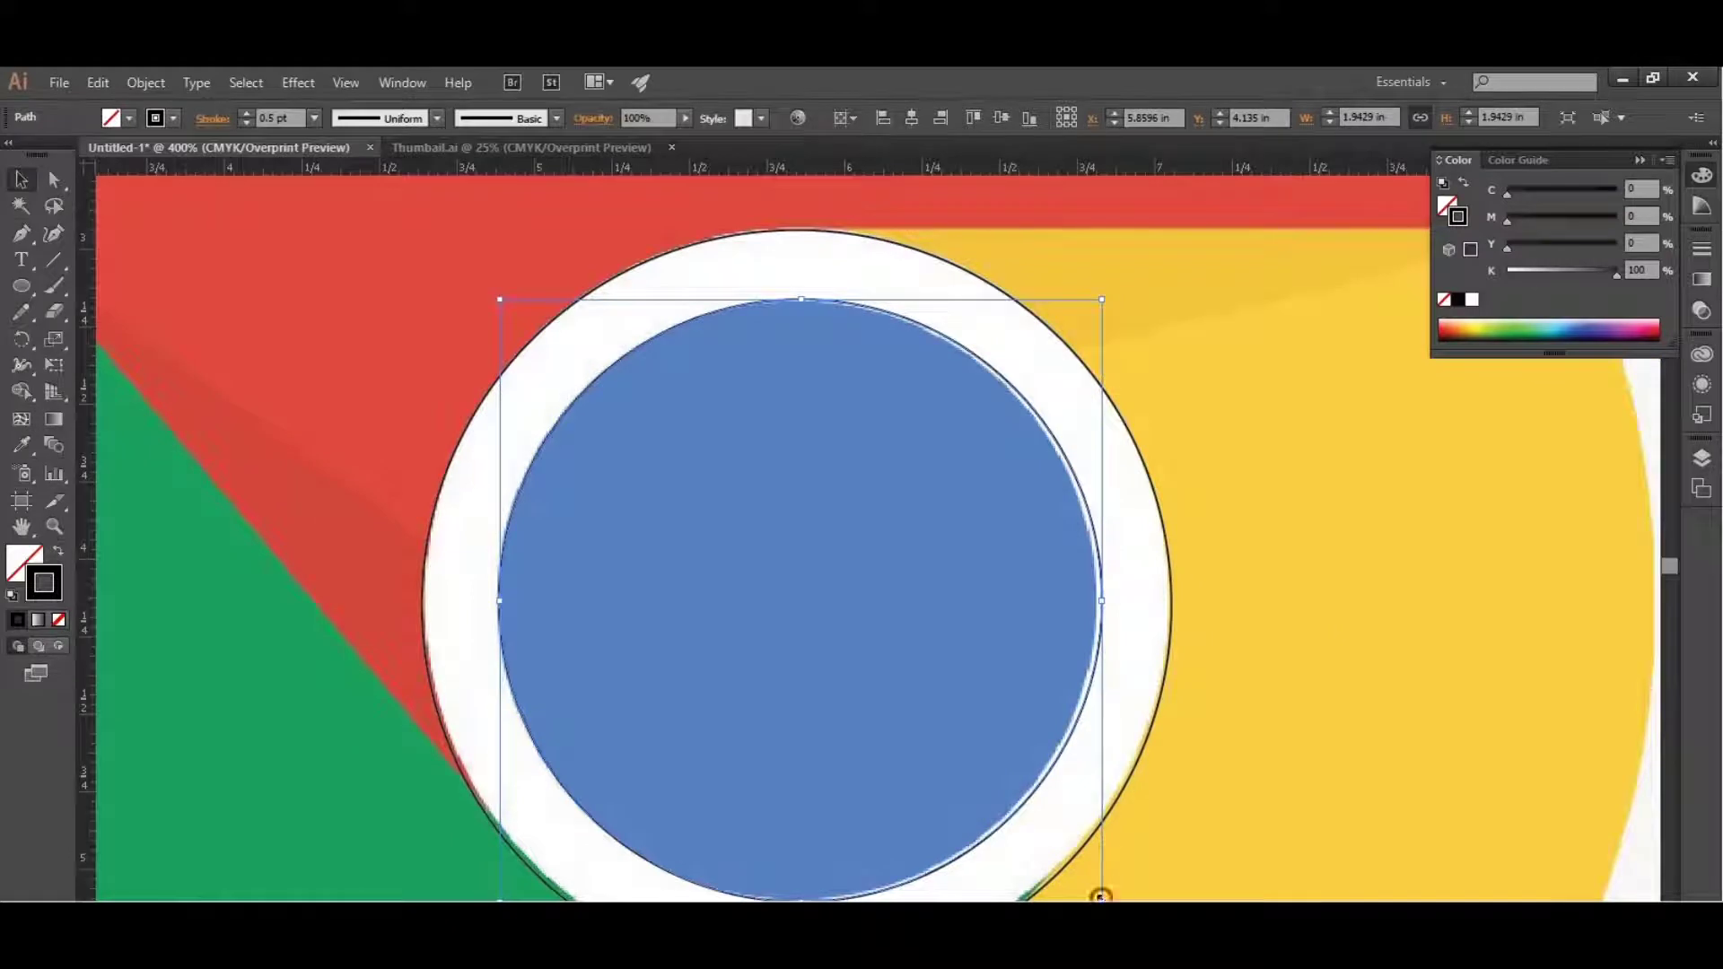
drag(1100, 896, 1097, 895)
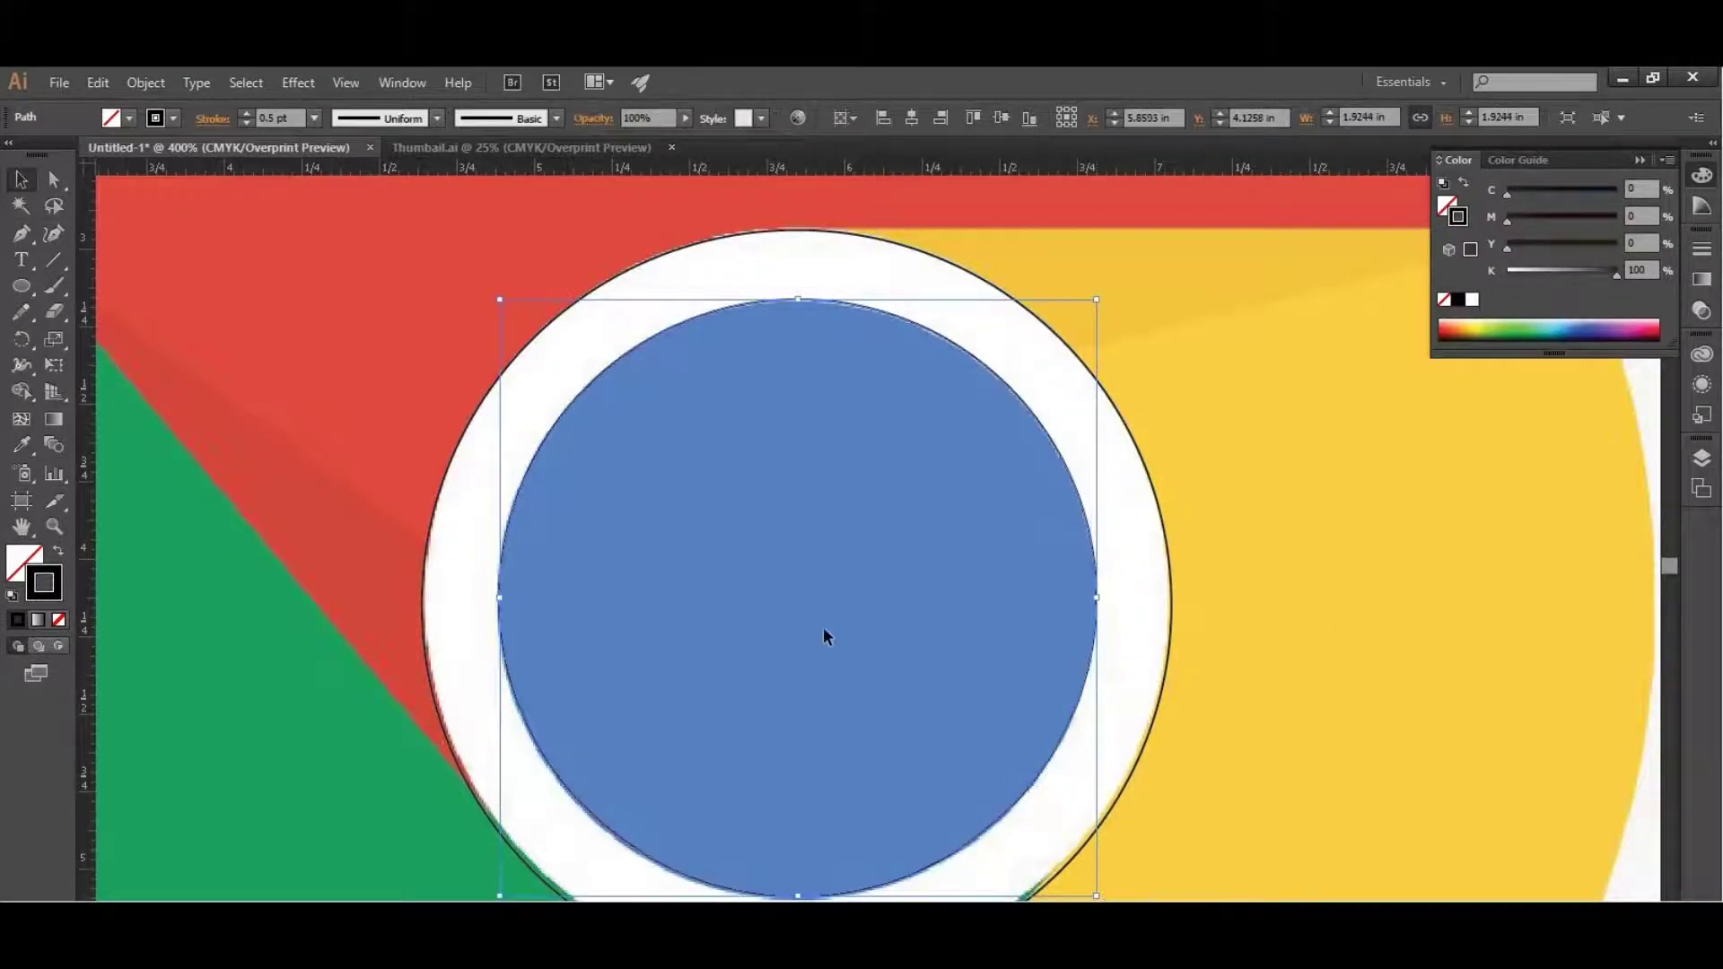
scroll(824, 634, down, 1)
scroll(824, 633, down, 2)
scroll(660, 638, down, 1)
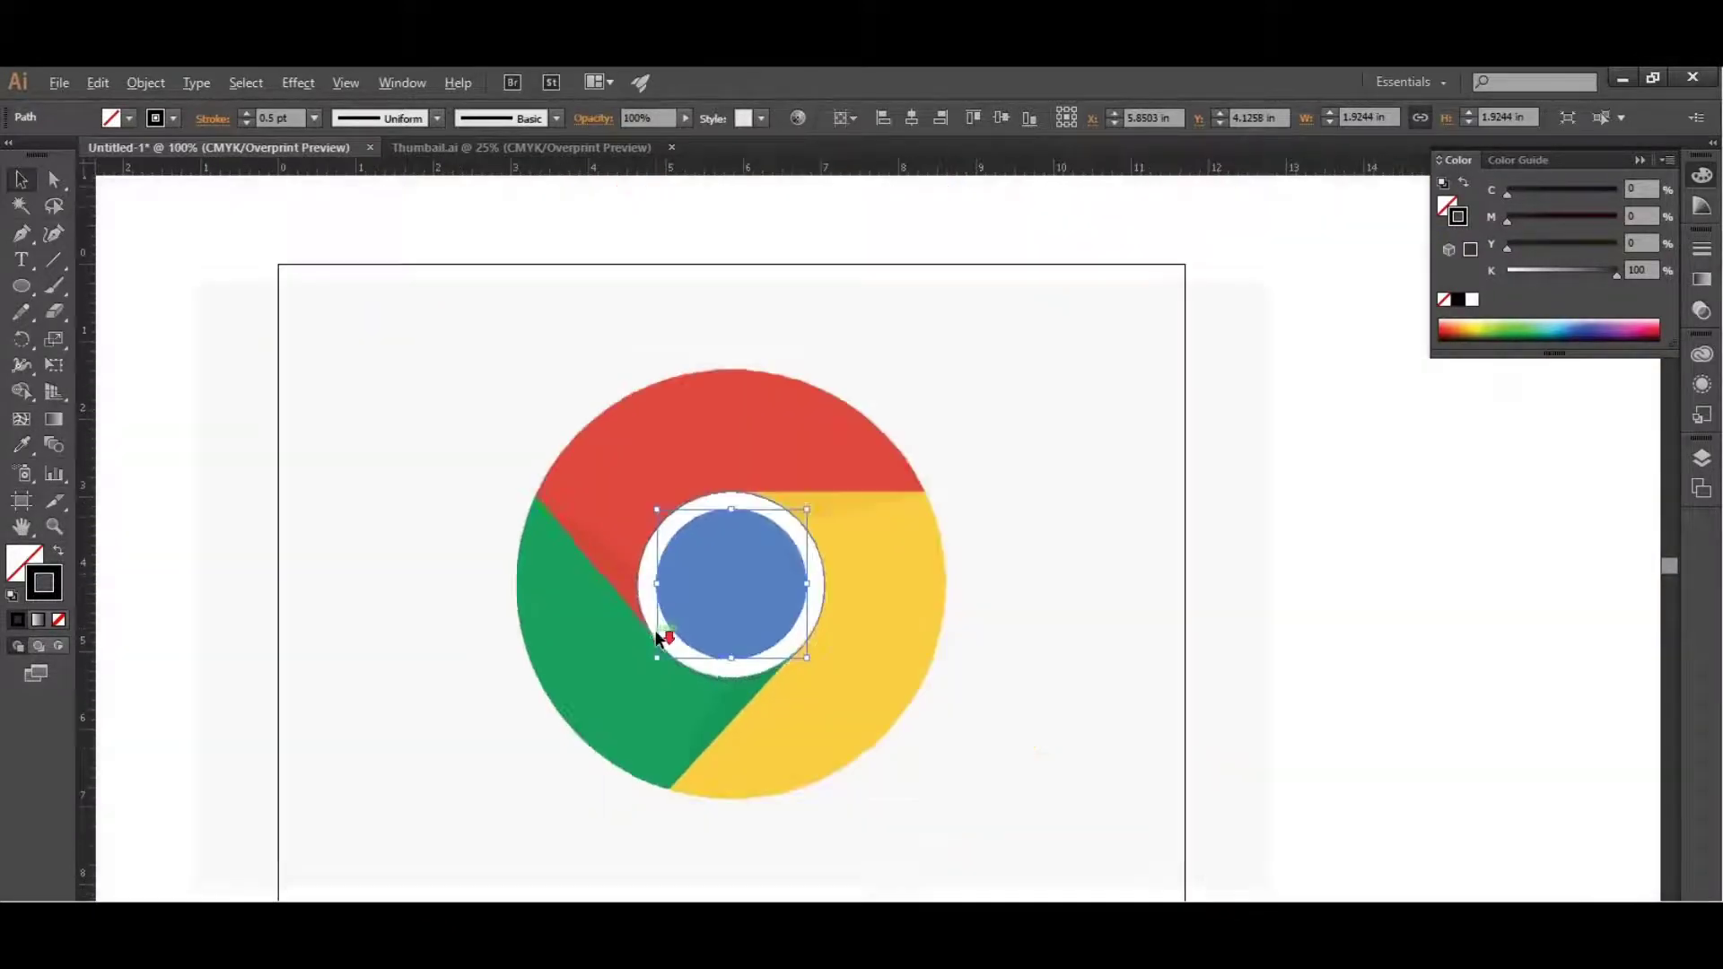
click(1323, 589)
Create a concentric copy of the white ring's outer circle, enlarged to about 5.53 in to match the logo's outer edge
scroll(1063, 628, up, 1)
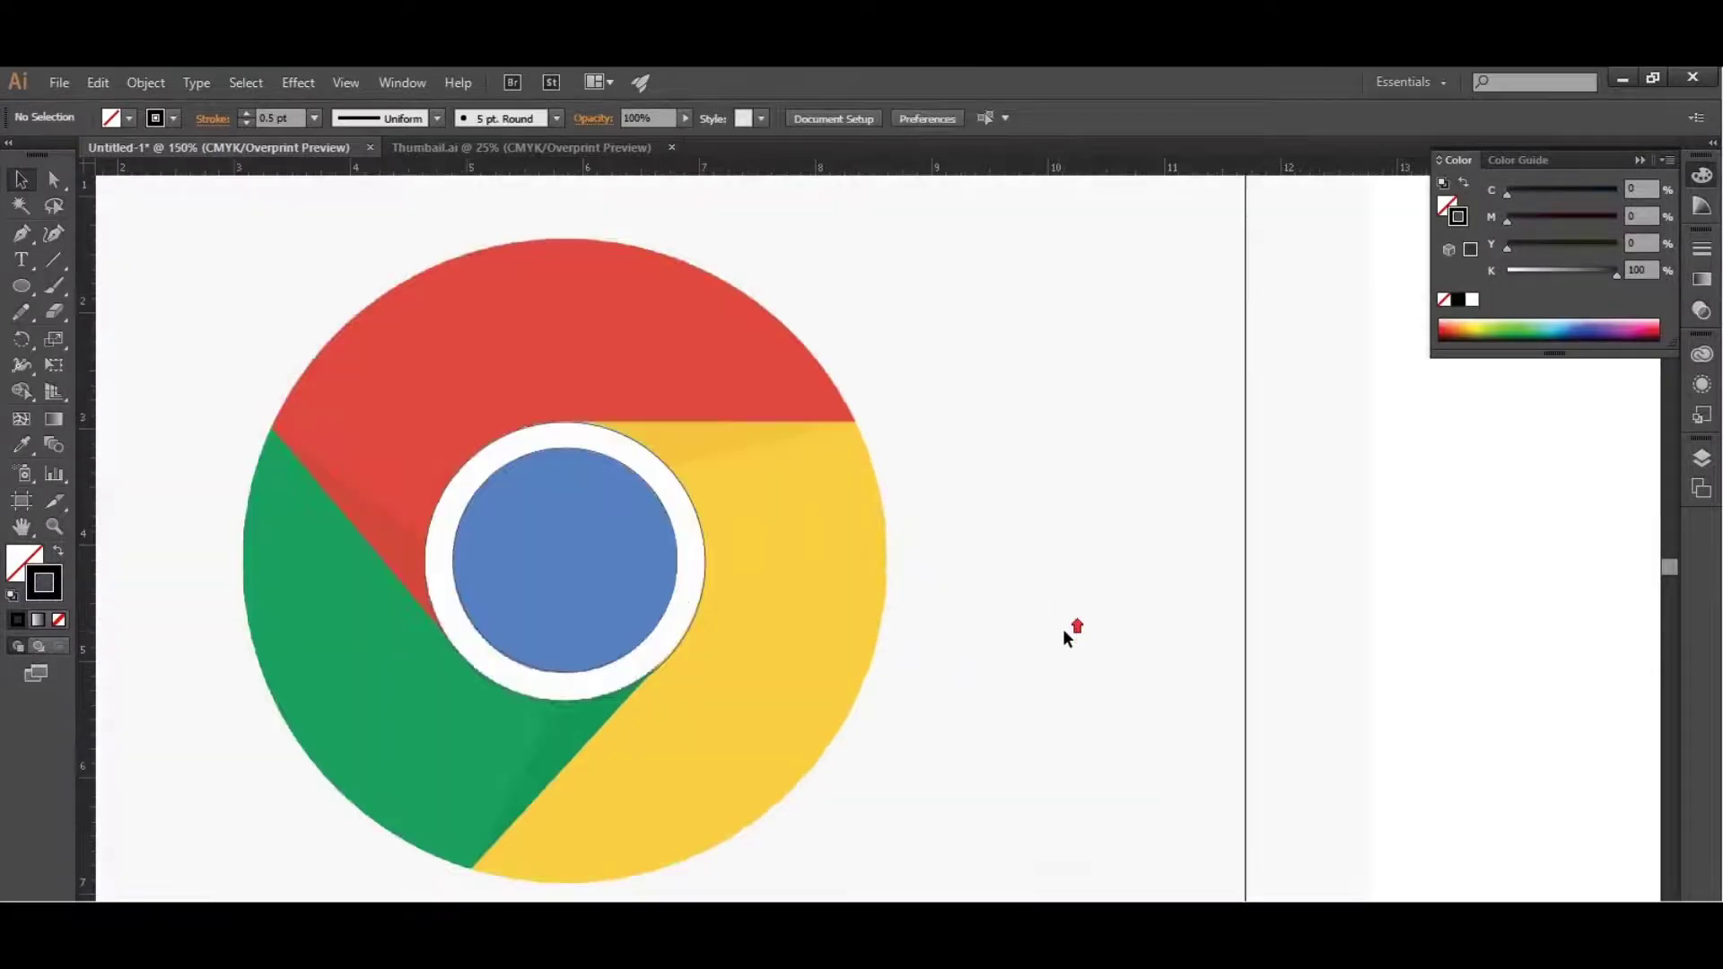
click(682, 482)
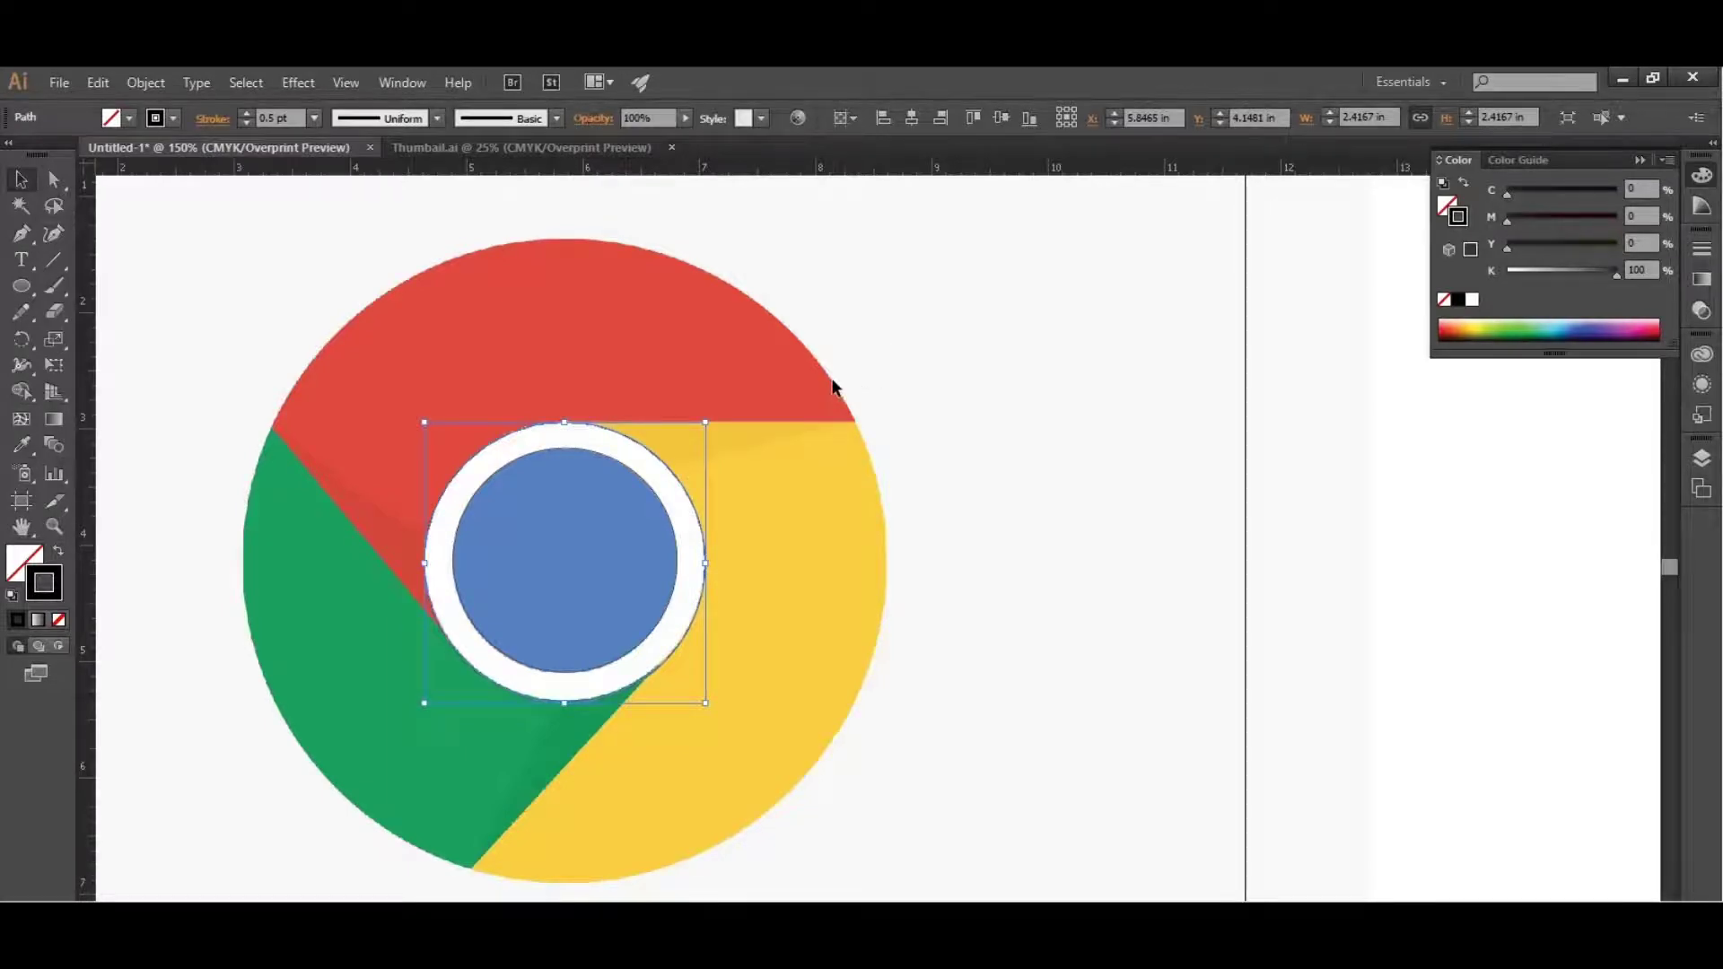
key(ctrl+shift+b)
key(ctrl+shift+b)
drag(706, 707, 935, 884)
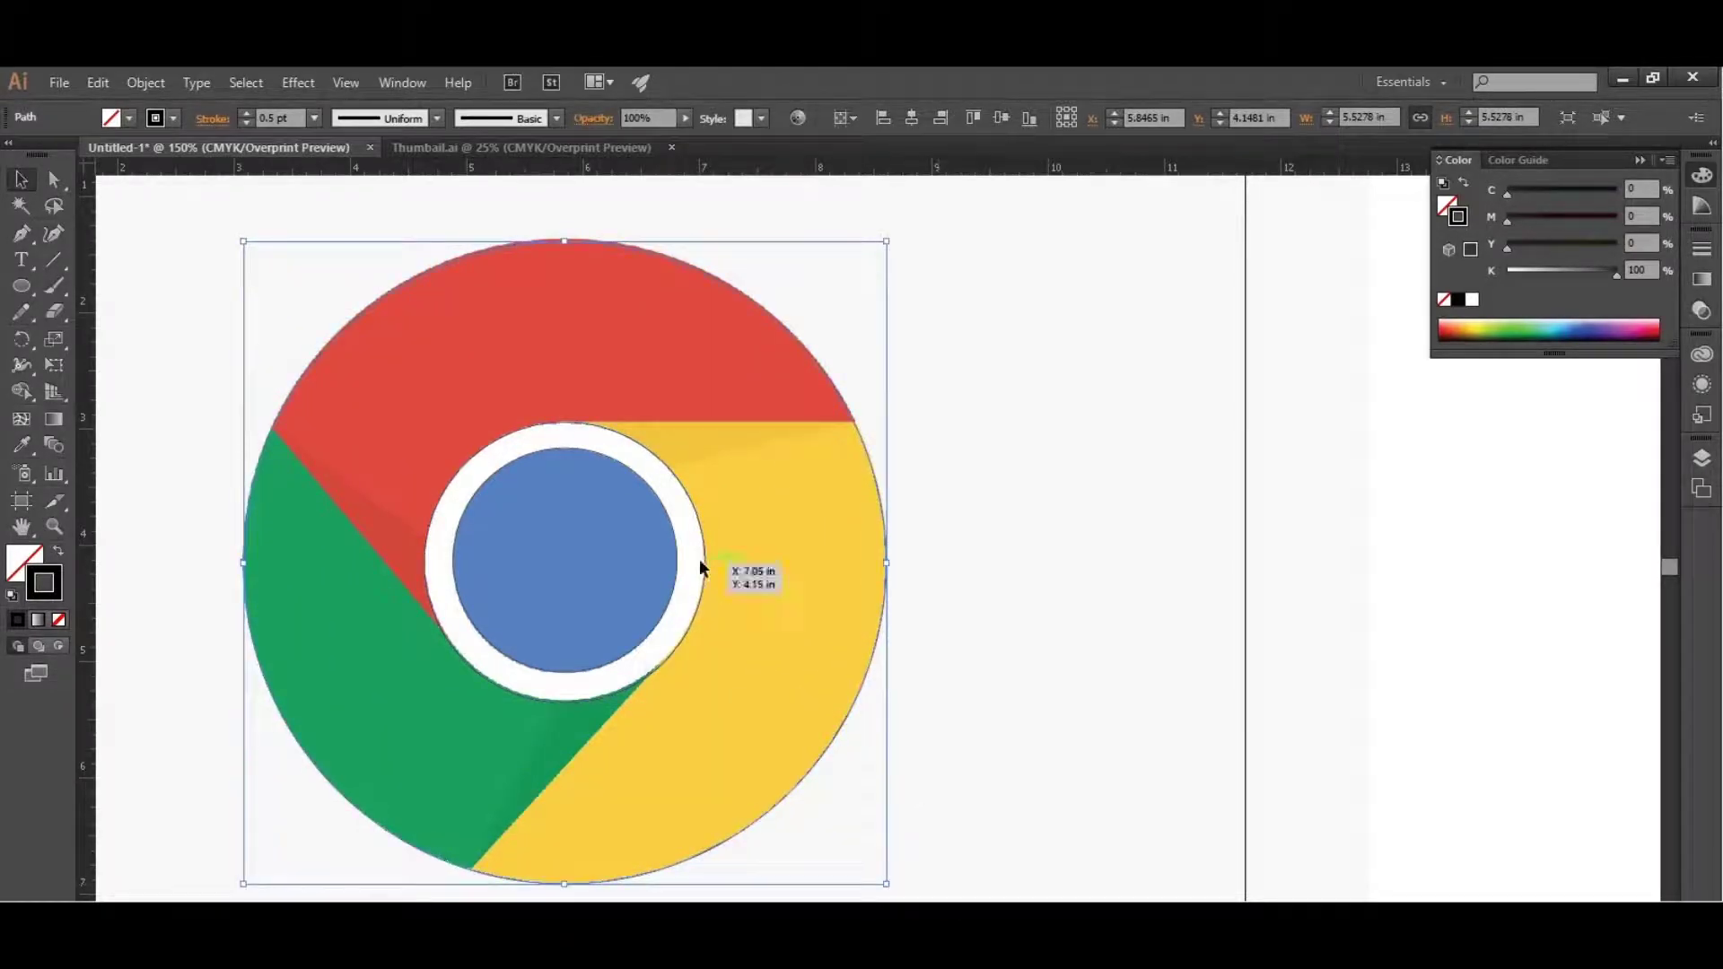
Combine the white ring's outer circle and the large logo circle into one compound path
key(ctrl+z)
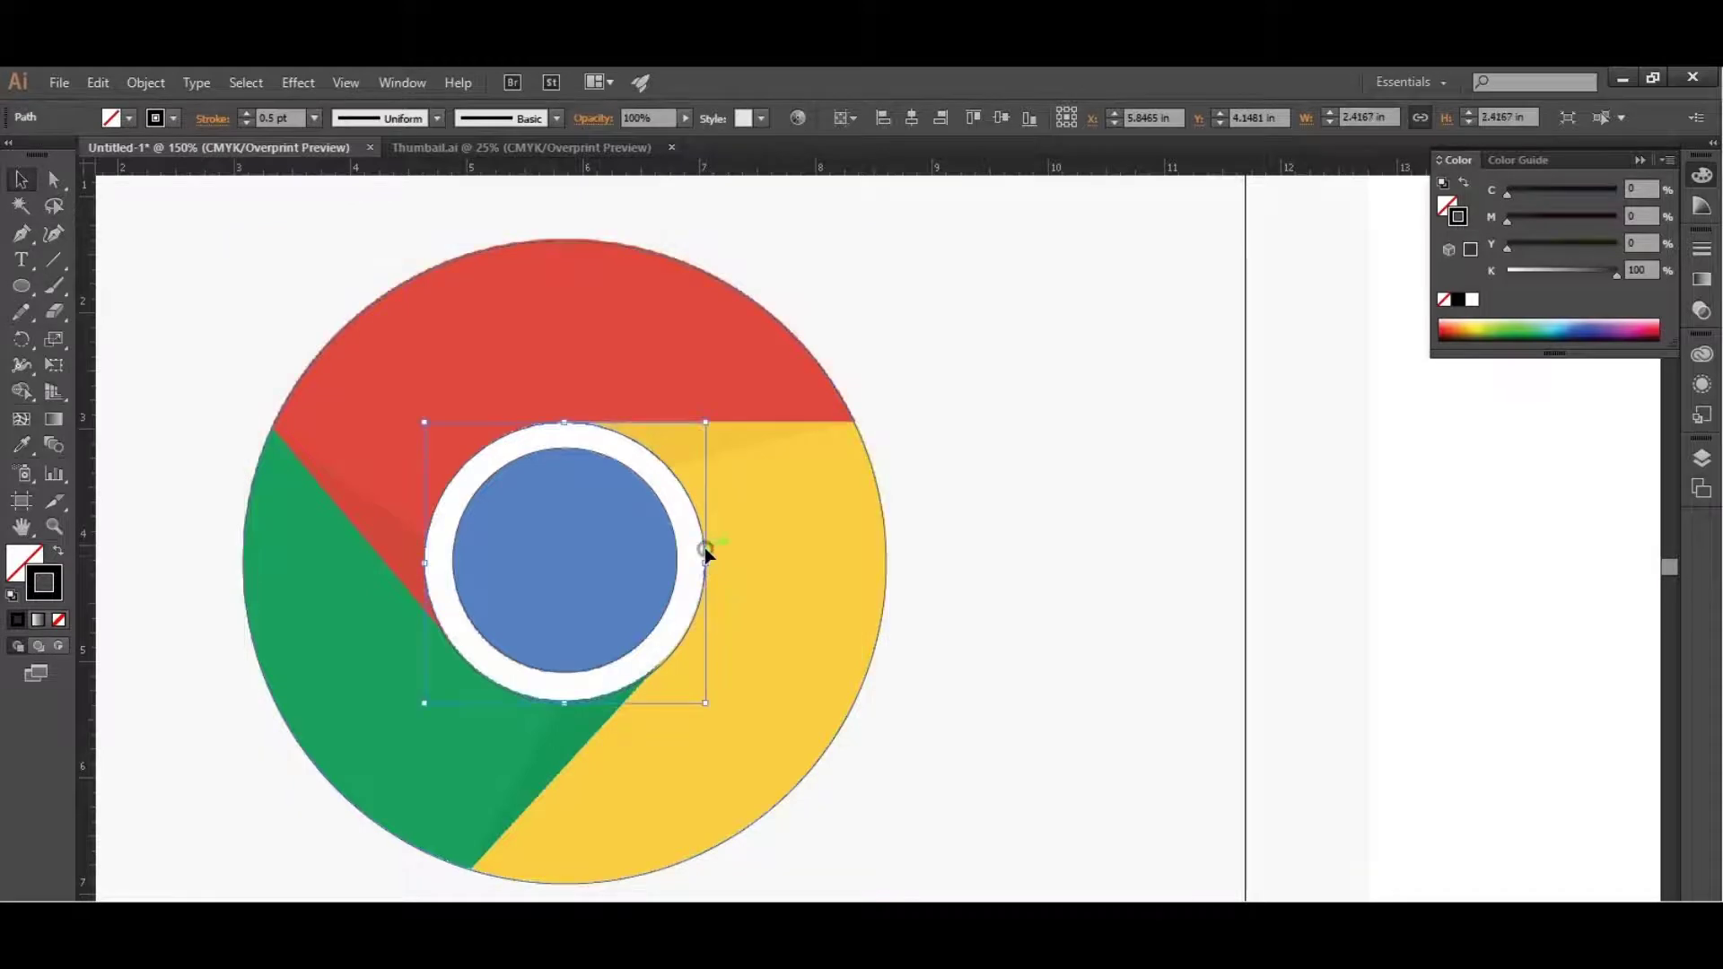
shift+click(880, 493)
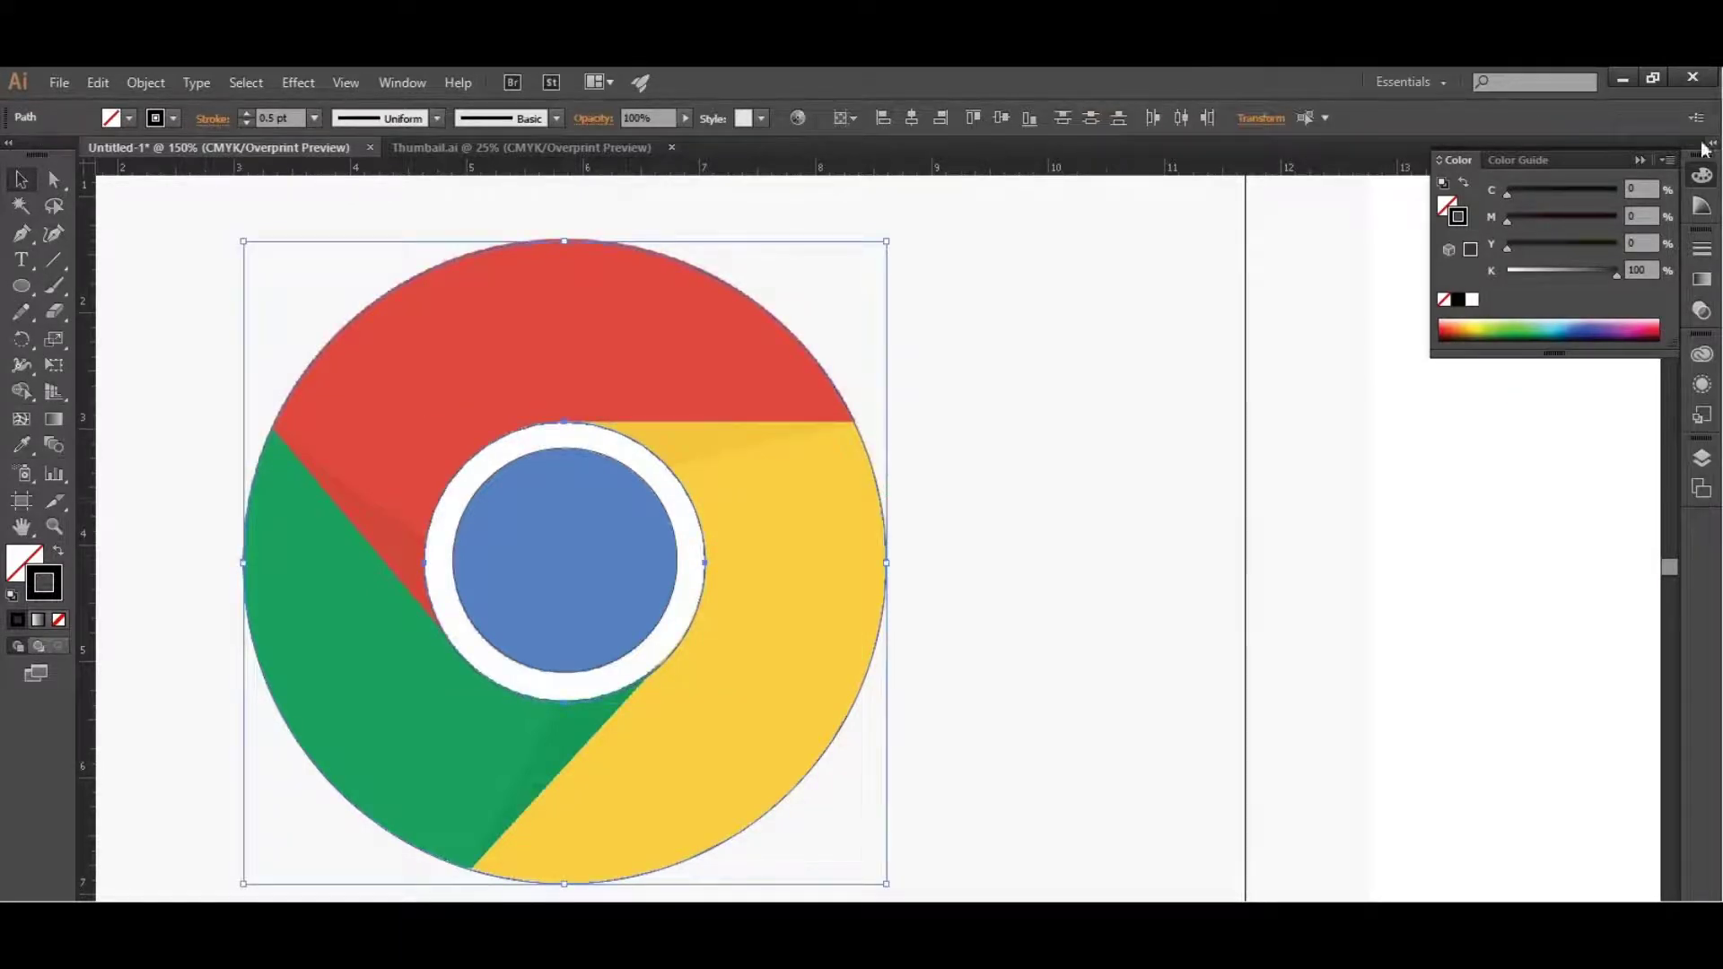
key(ctrl+8)
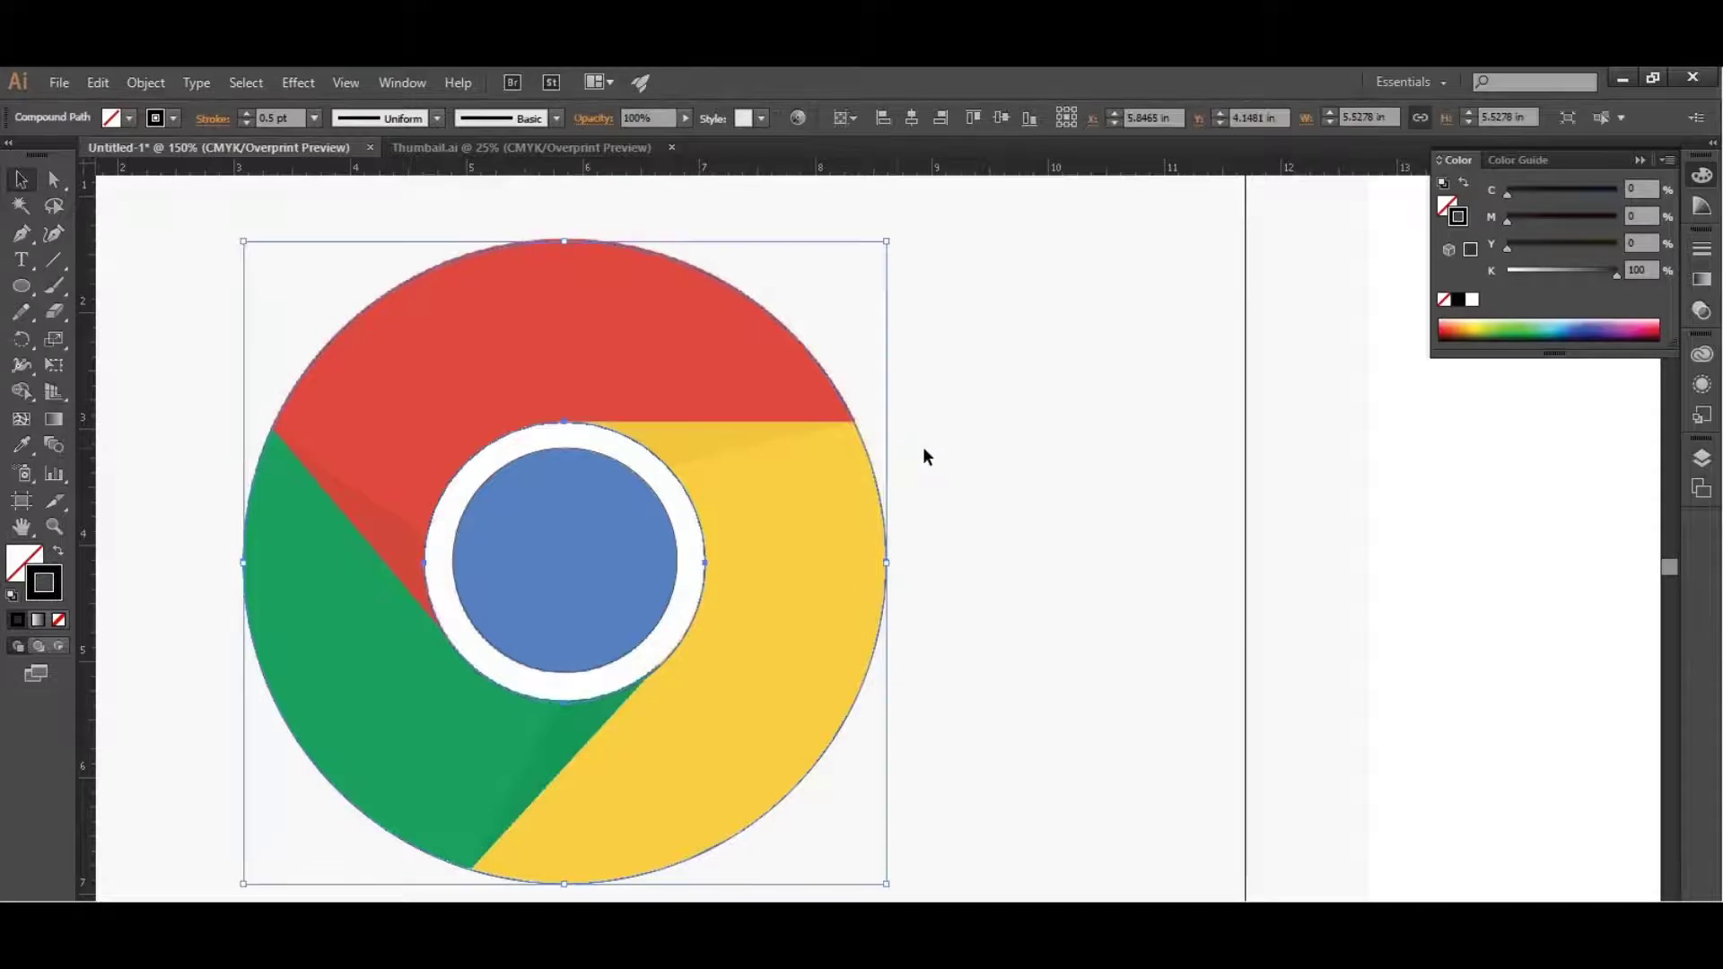
Move the compound ring off the artboard to check its shape, and return it to its place over the logo
scroll(610, 488, down, 2)
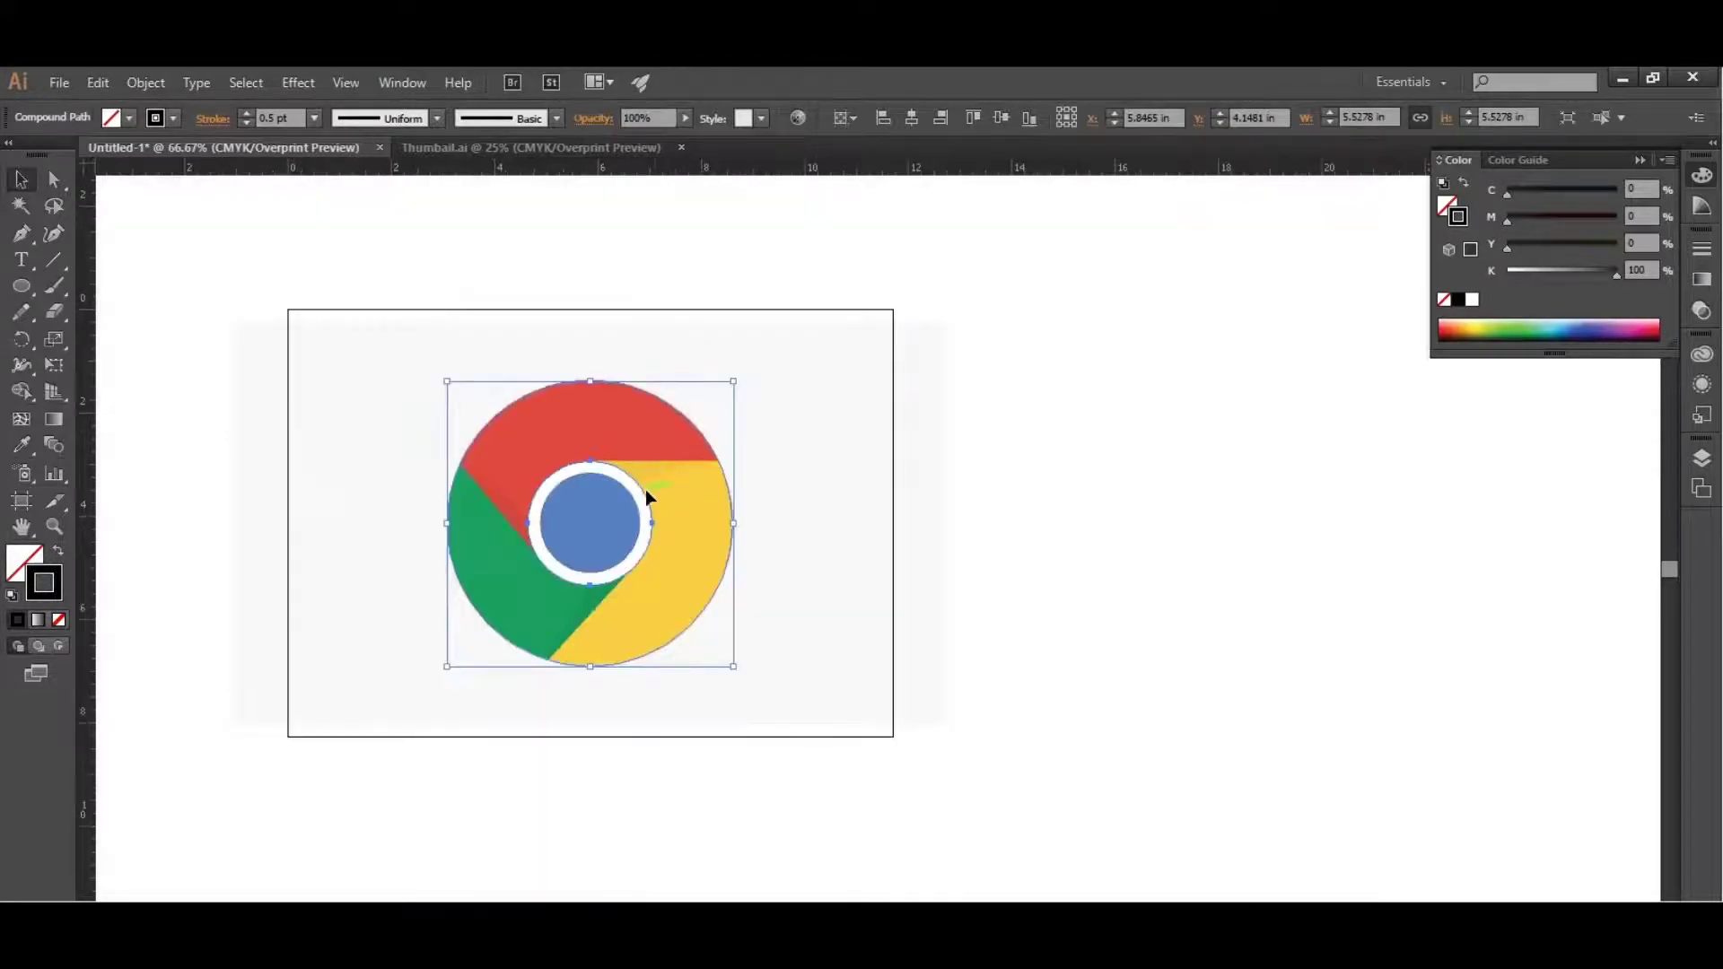
drag(644, 489, 1188, 612)
click(1256, 474)
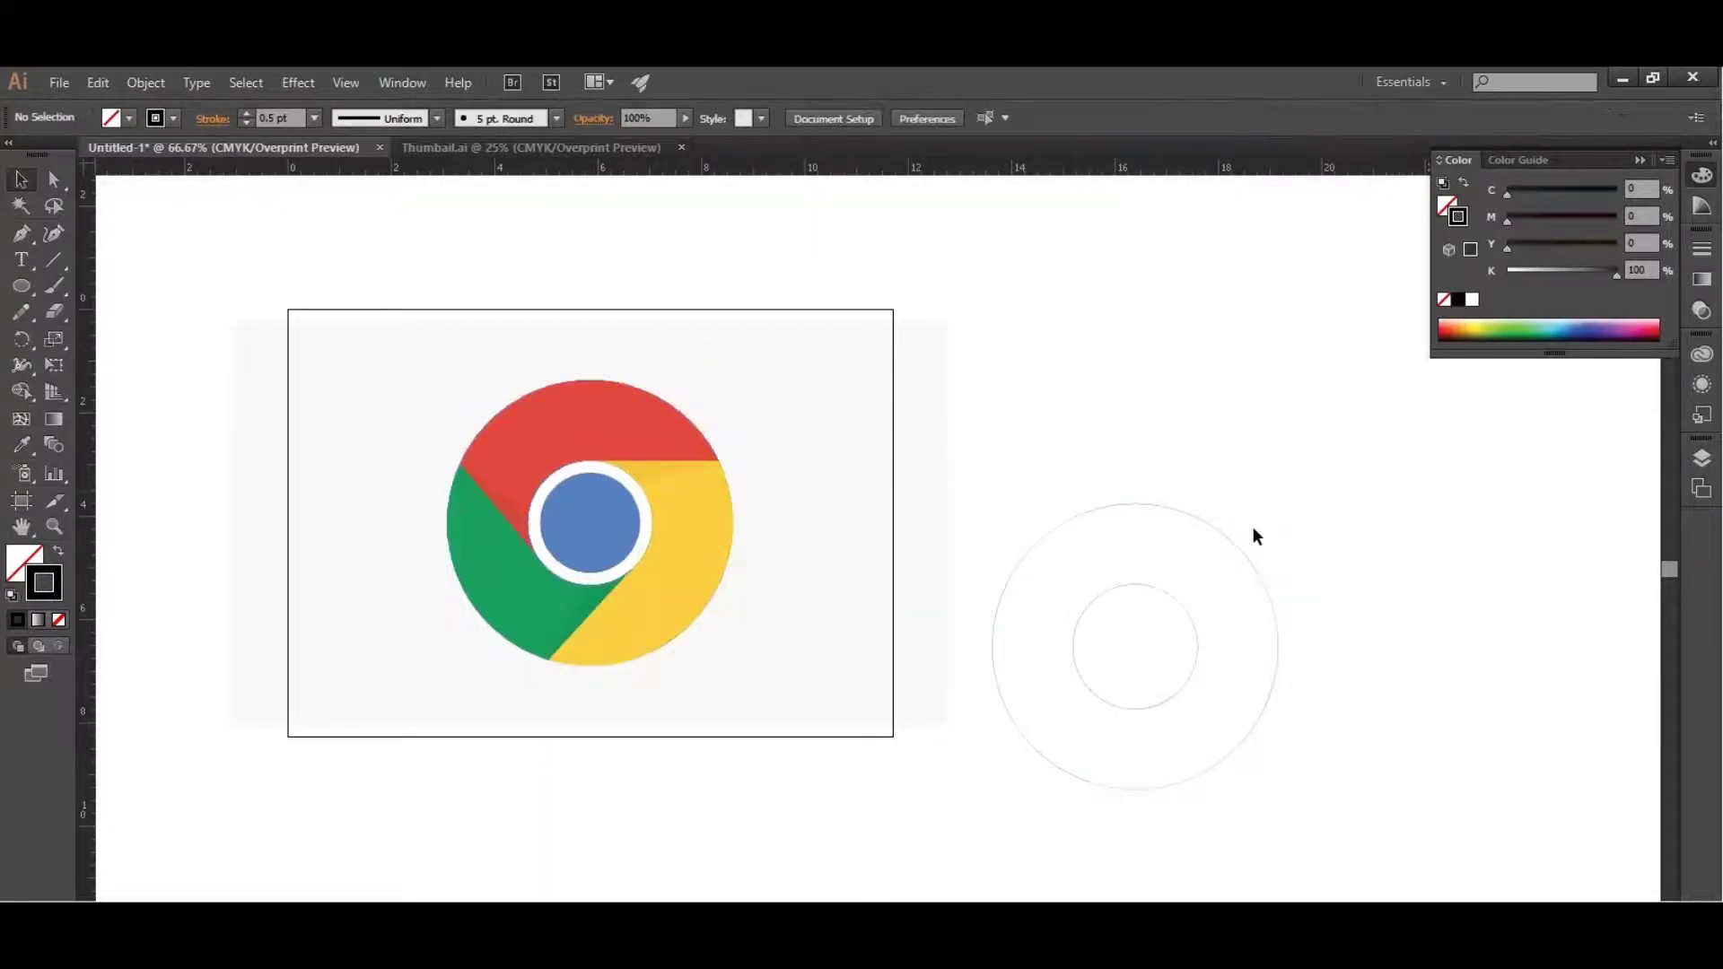
click(1200, 630)
key(Delete)
click(1303, 499)
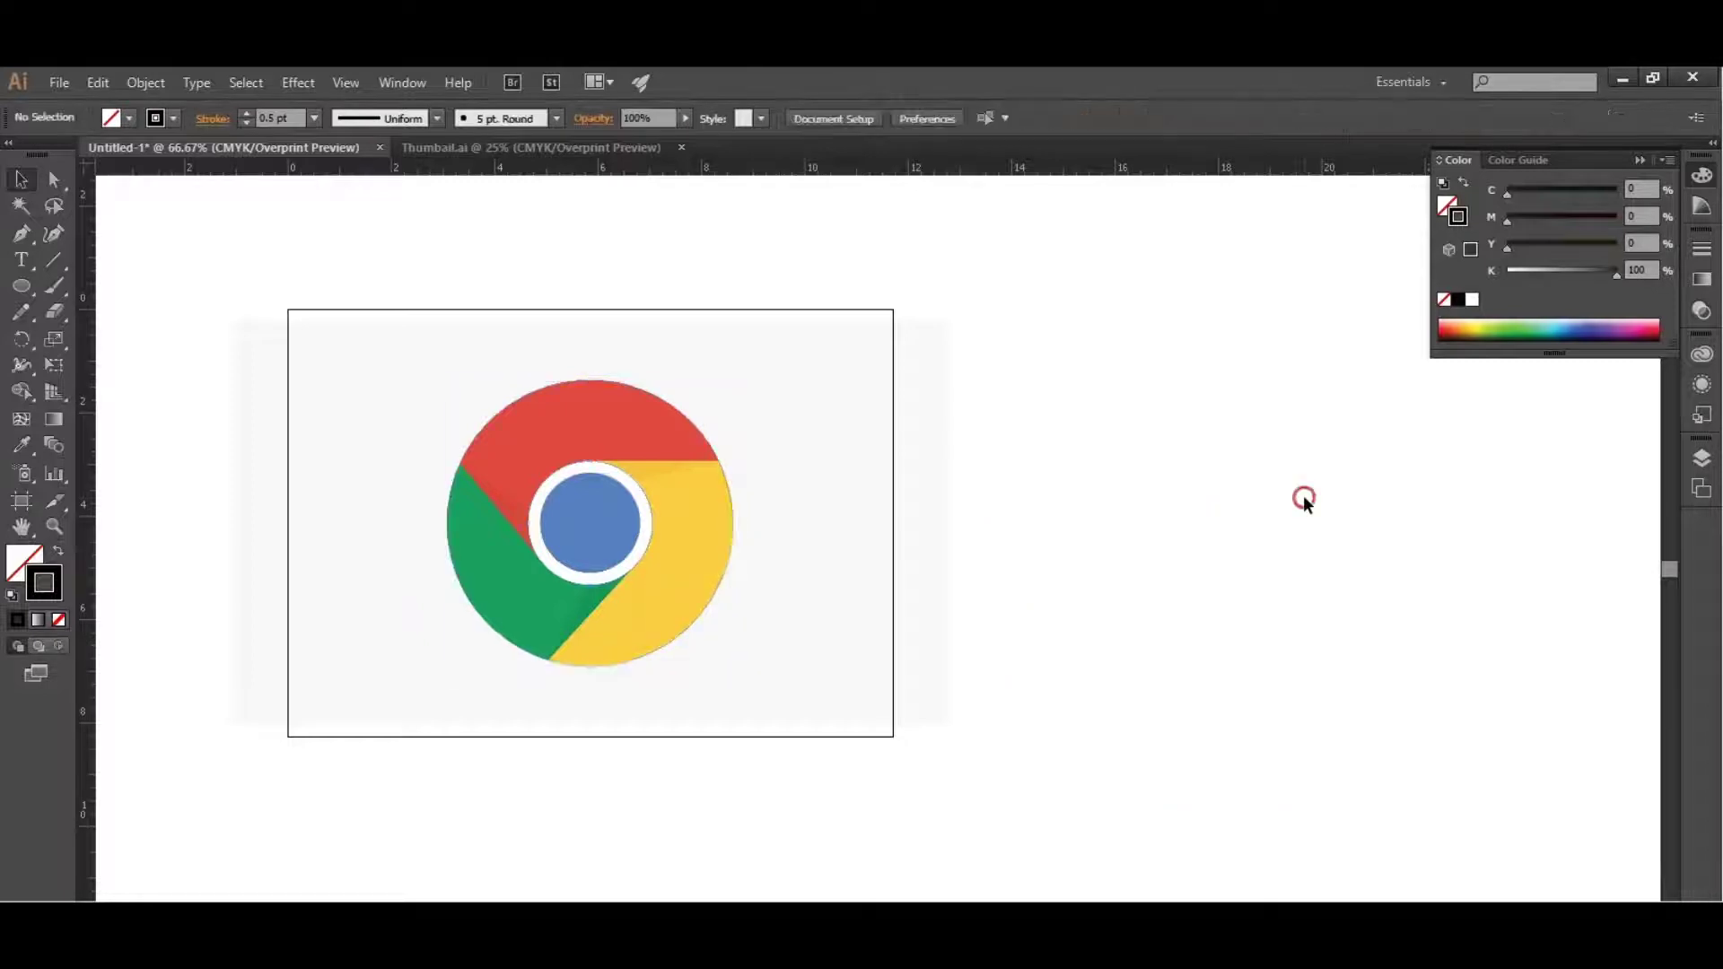
Draw a horizontal line about 2.79 in long from the top of the white ring along the red-yellow boundary past the logo's edge
scroll(650, 424, up, 1)
scroll(579, 480, up, 1)
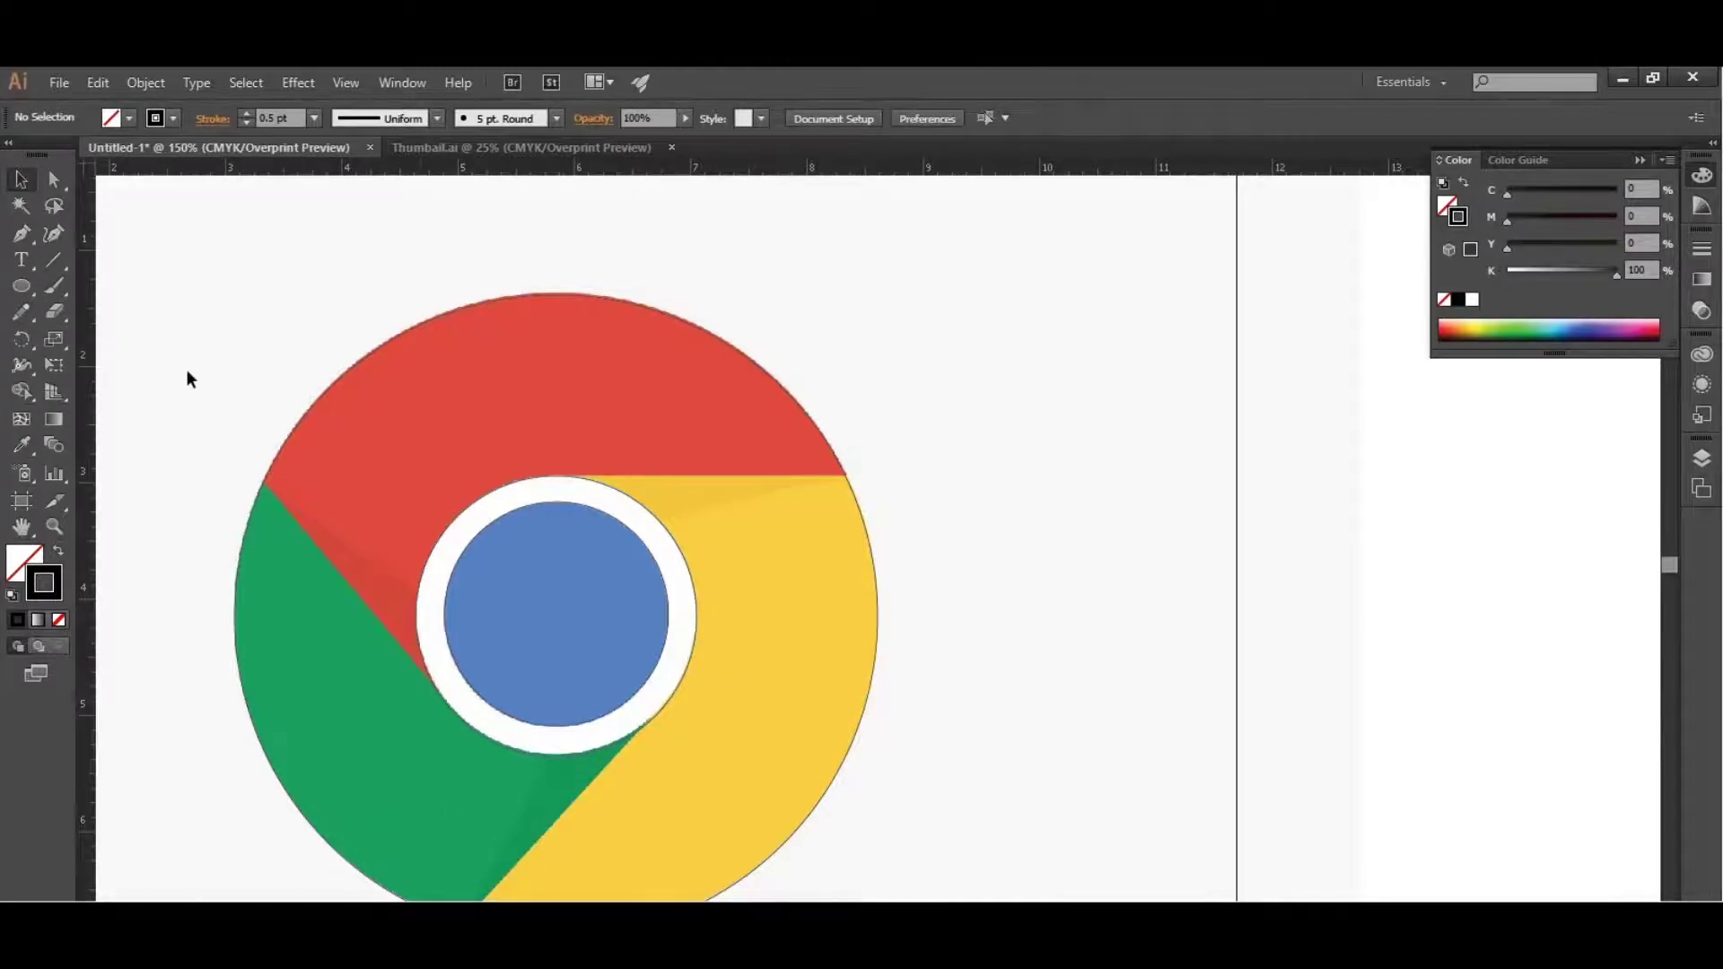
click(54, 260)
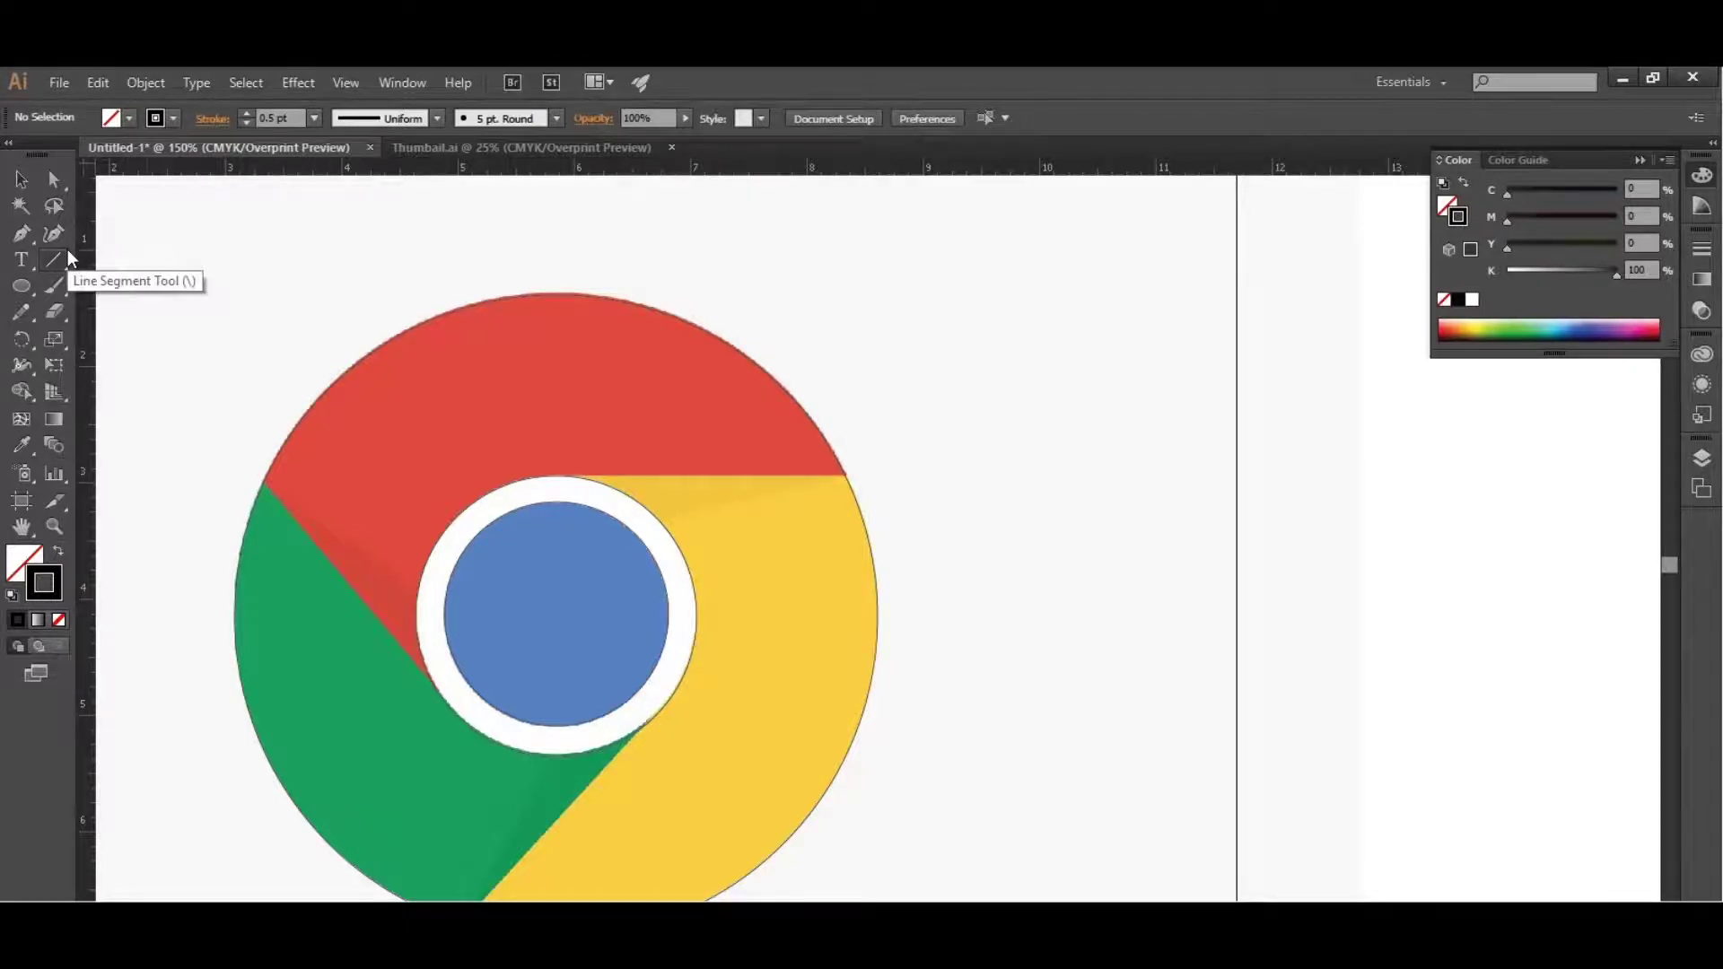
scroll(727, 454, up, 2)
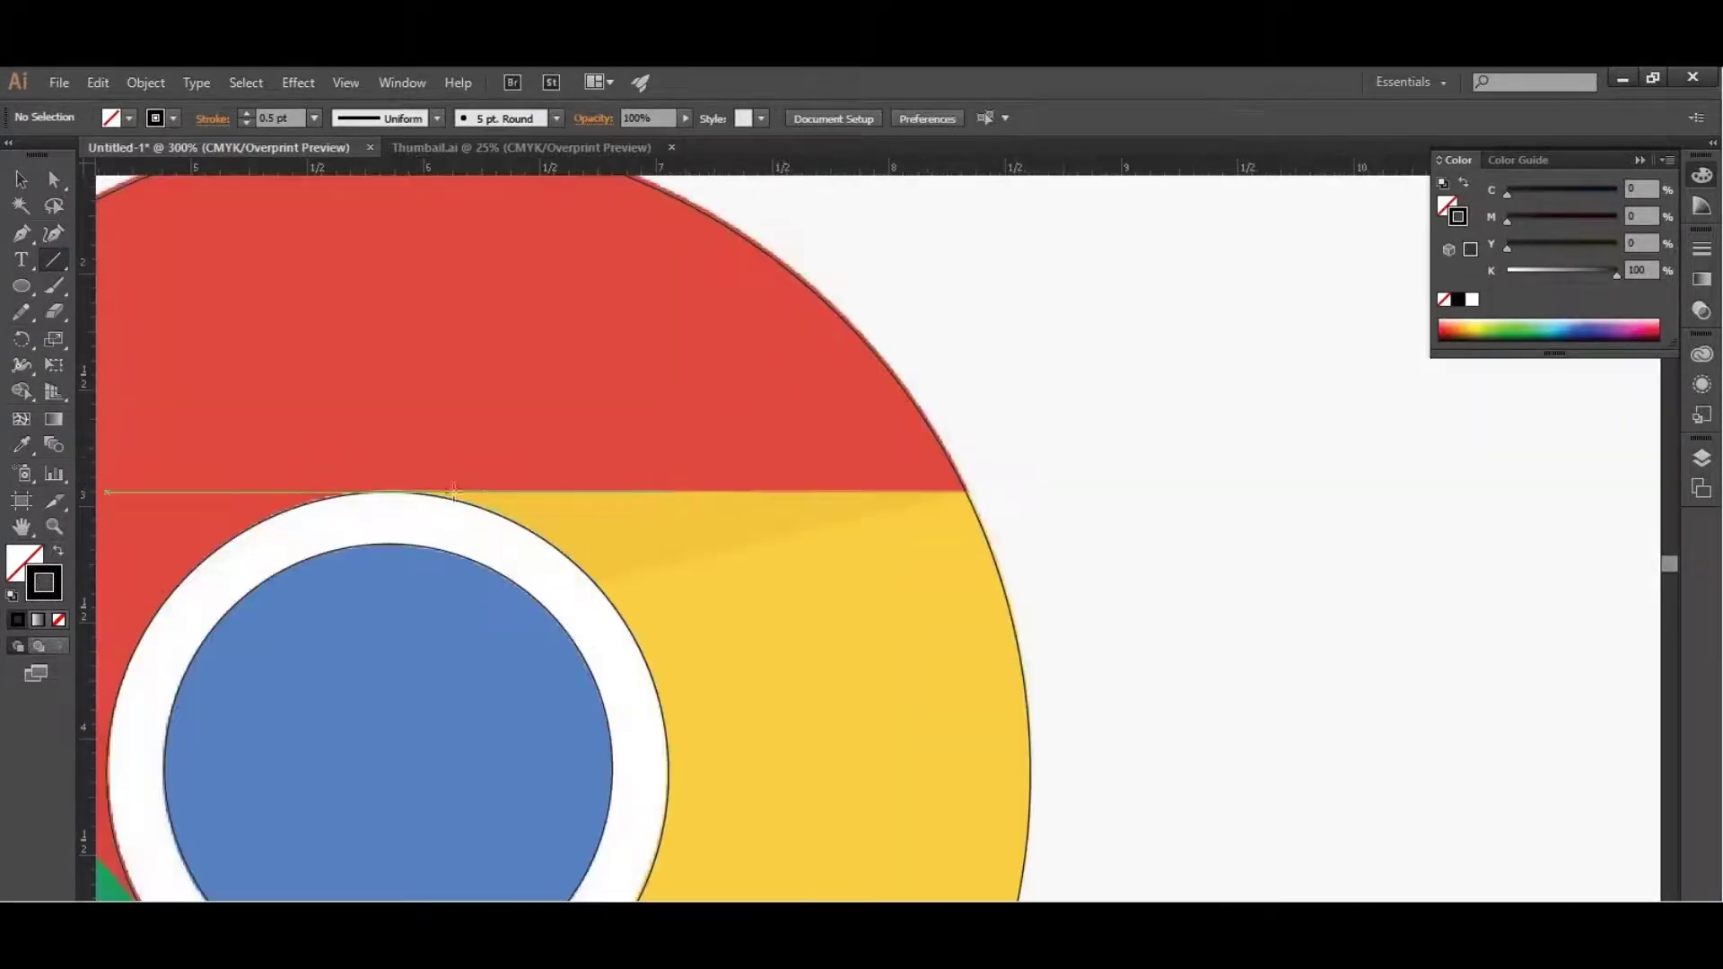
drag(411, 492, 1059, 493)
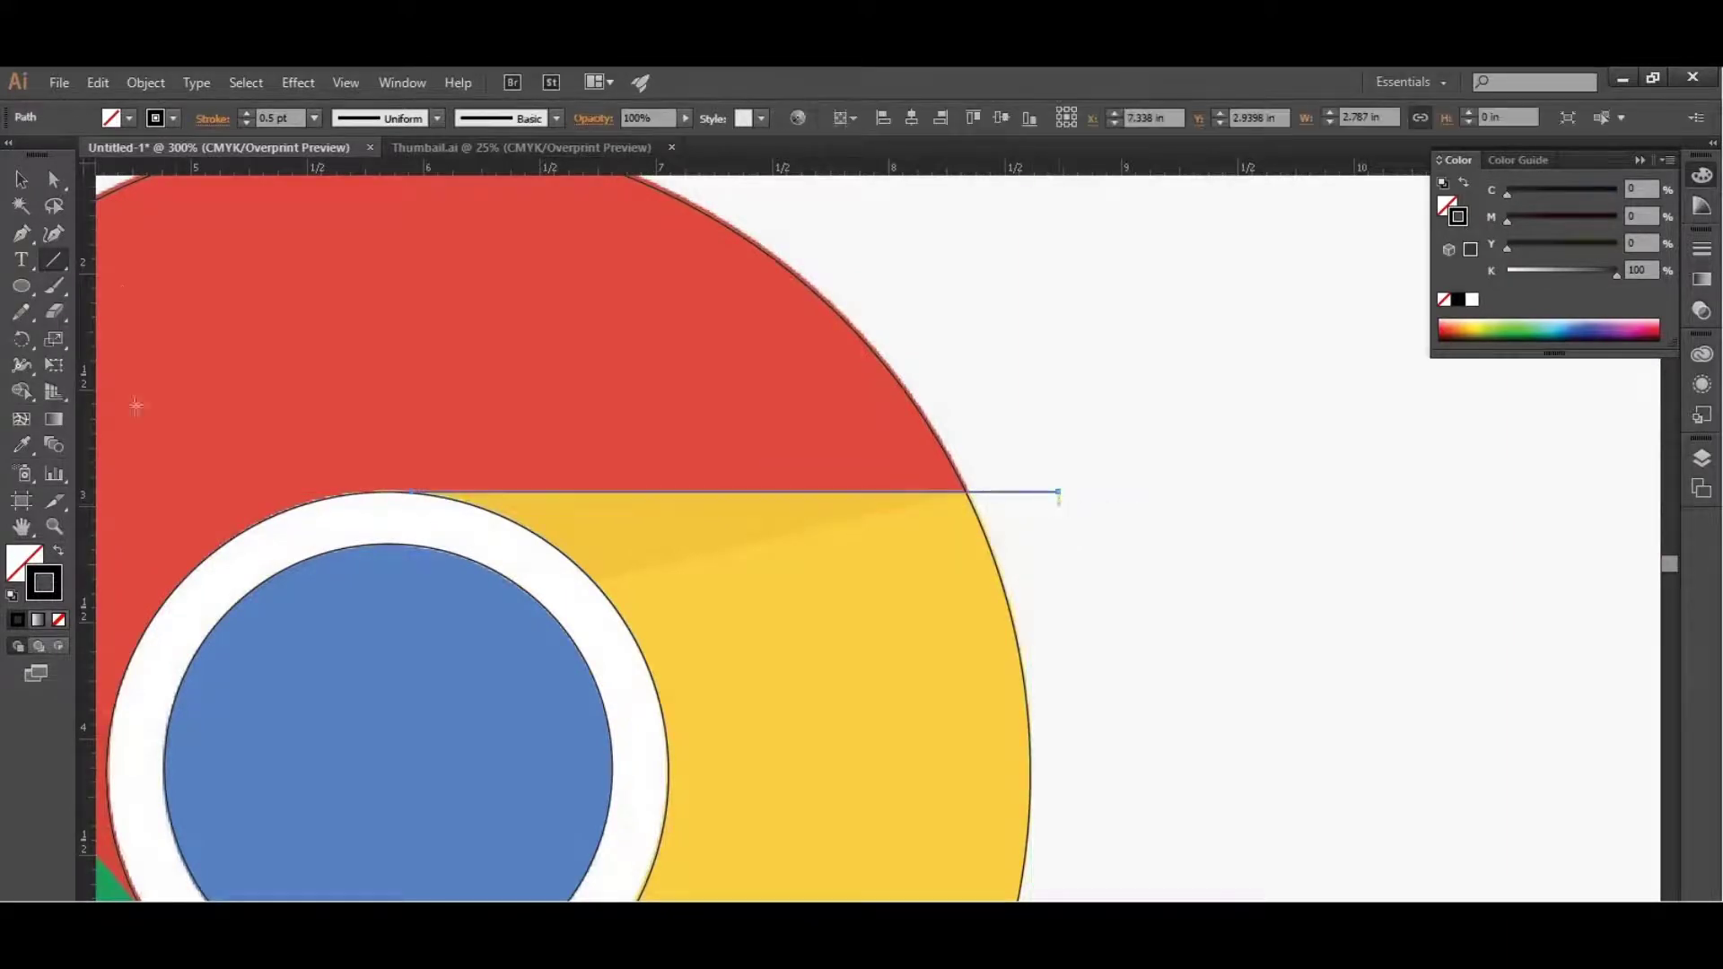
Extend the horizontal line's left end past the top of the white ring, making it about 3.61 in long
click(23, 181)
scroll(583, 519, down, 3)
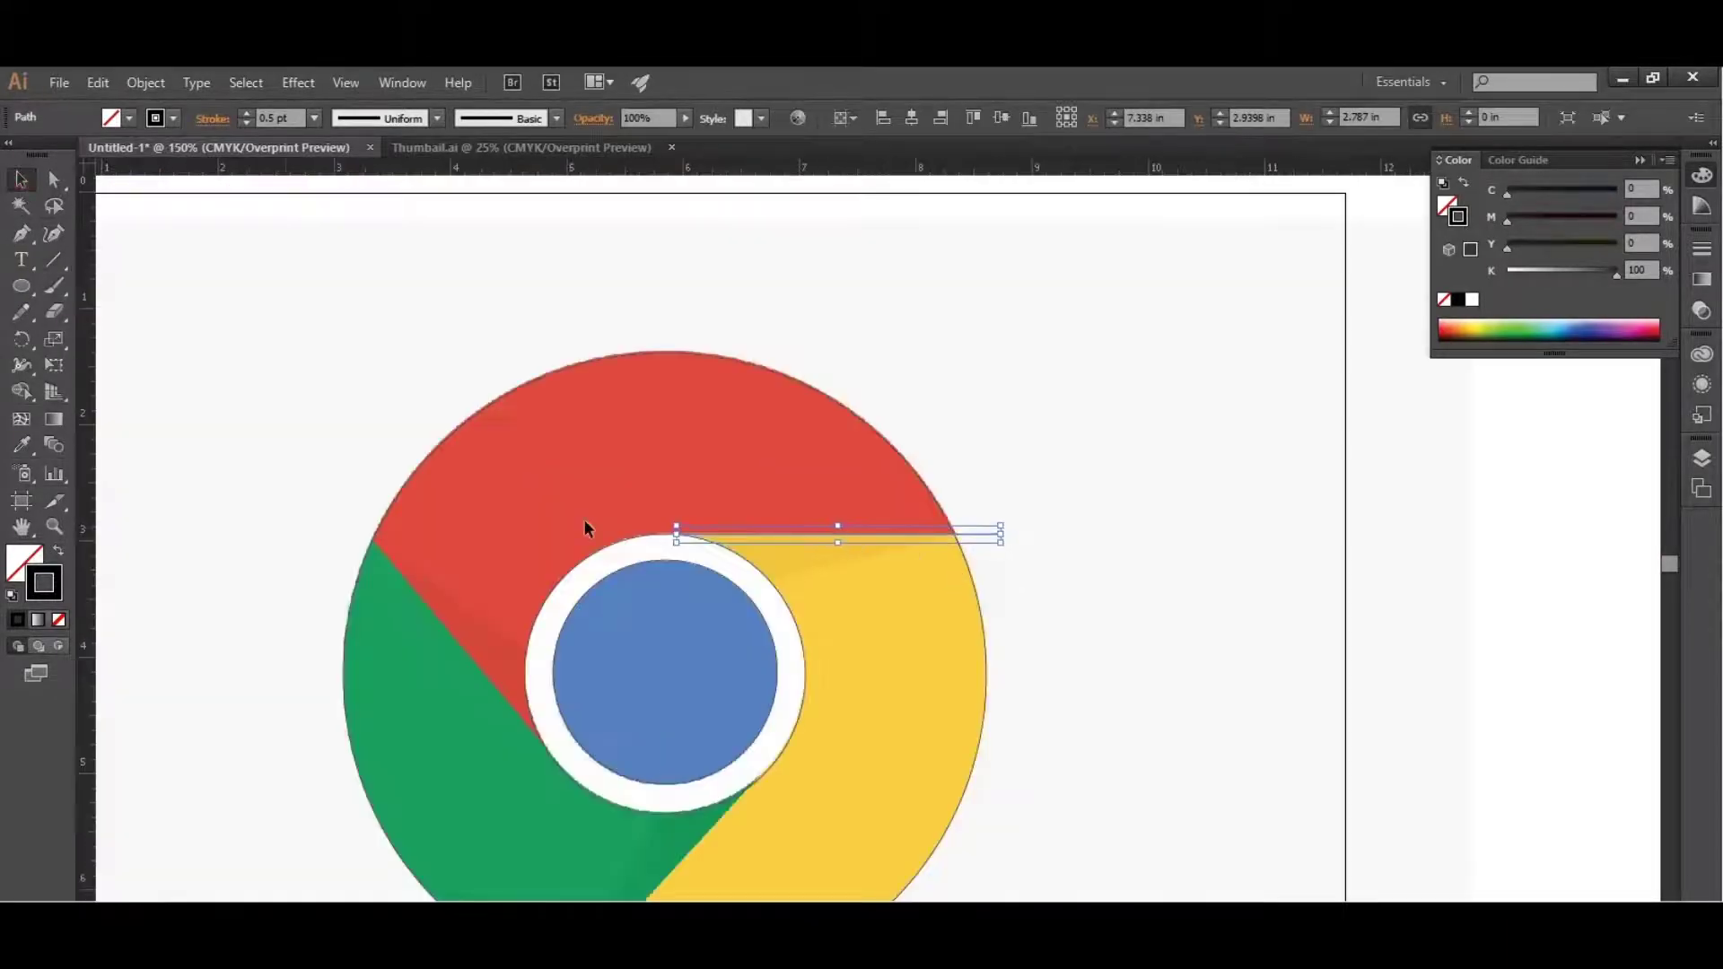
scroll(584, 519, up, 4)
scroll(650, 545, up, 1)
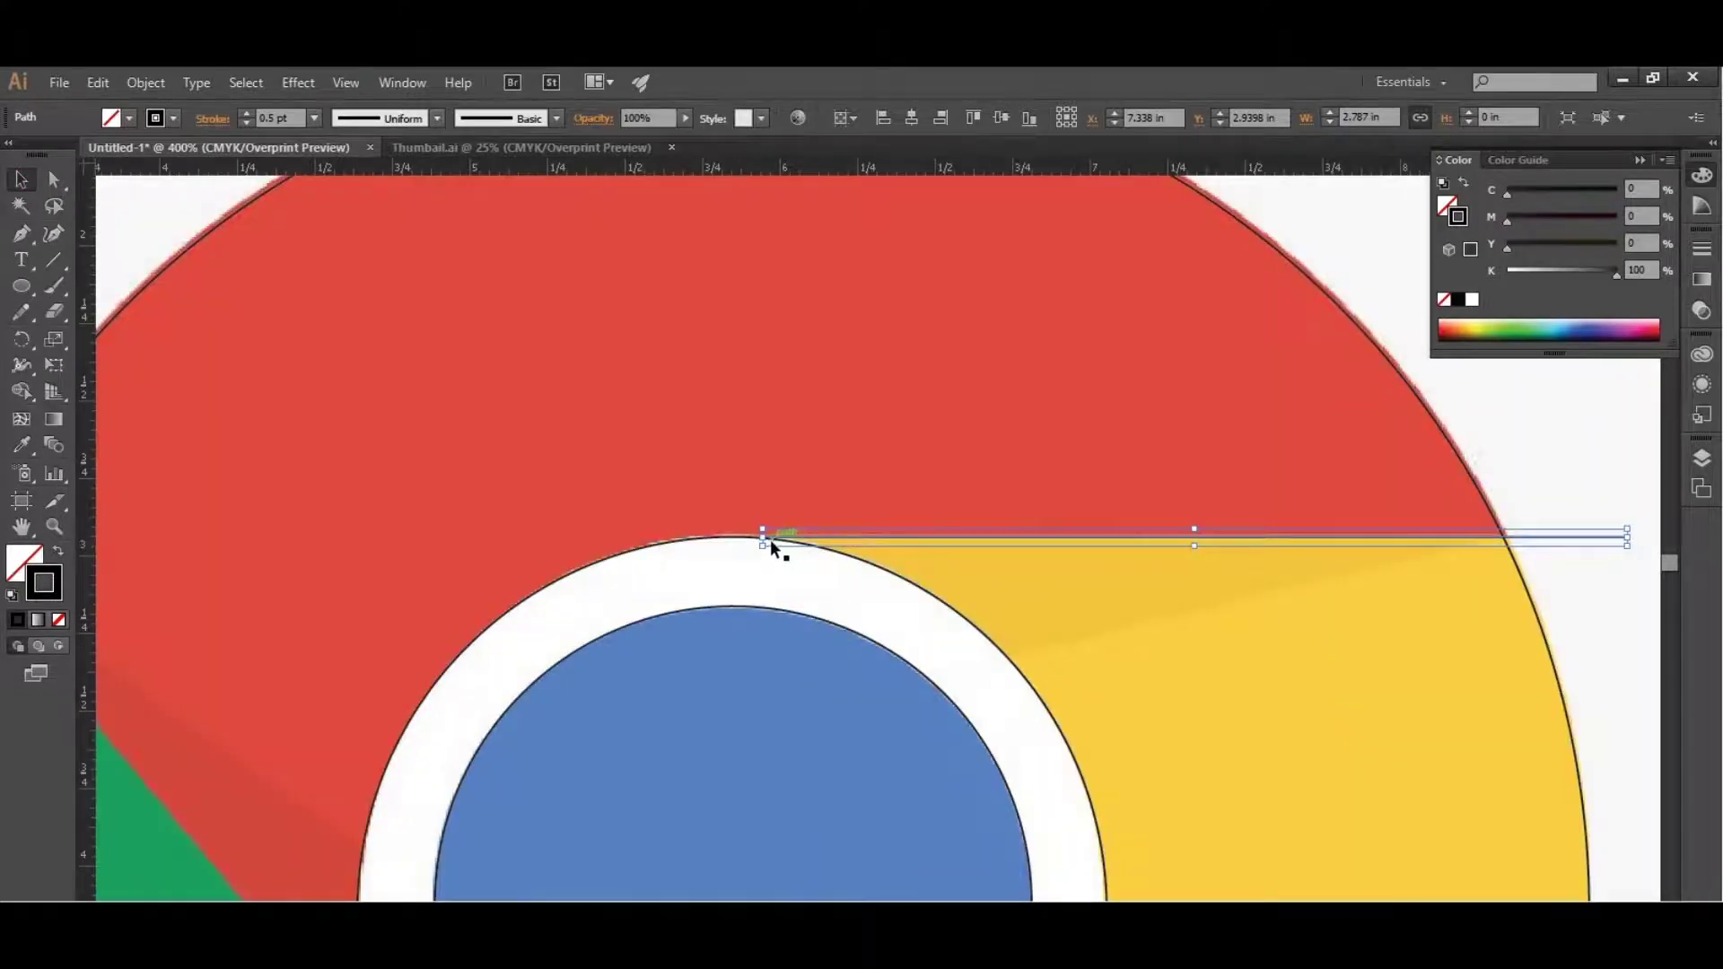
drag(764, 539, 504, 554)
scroll(504, 554, down, 1)
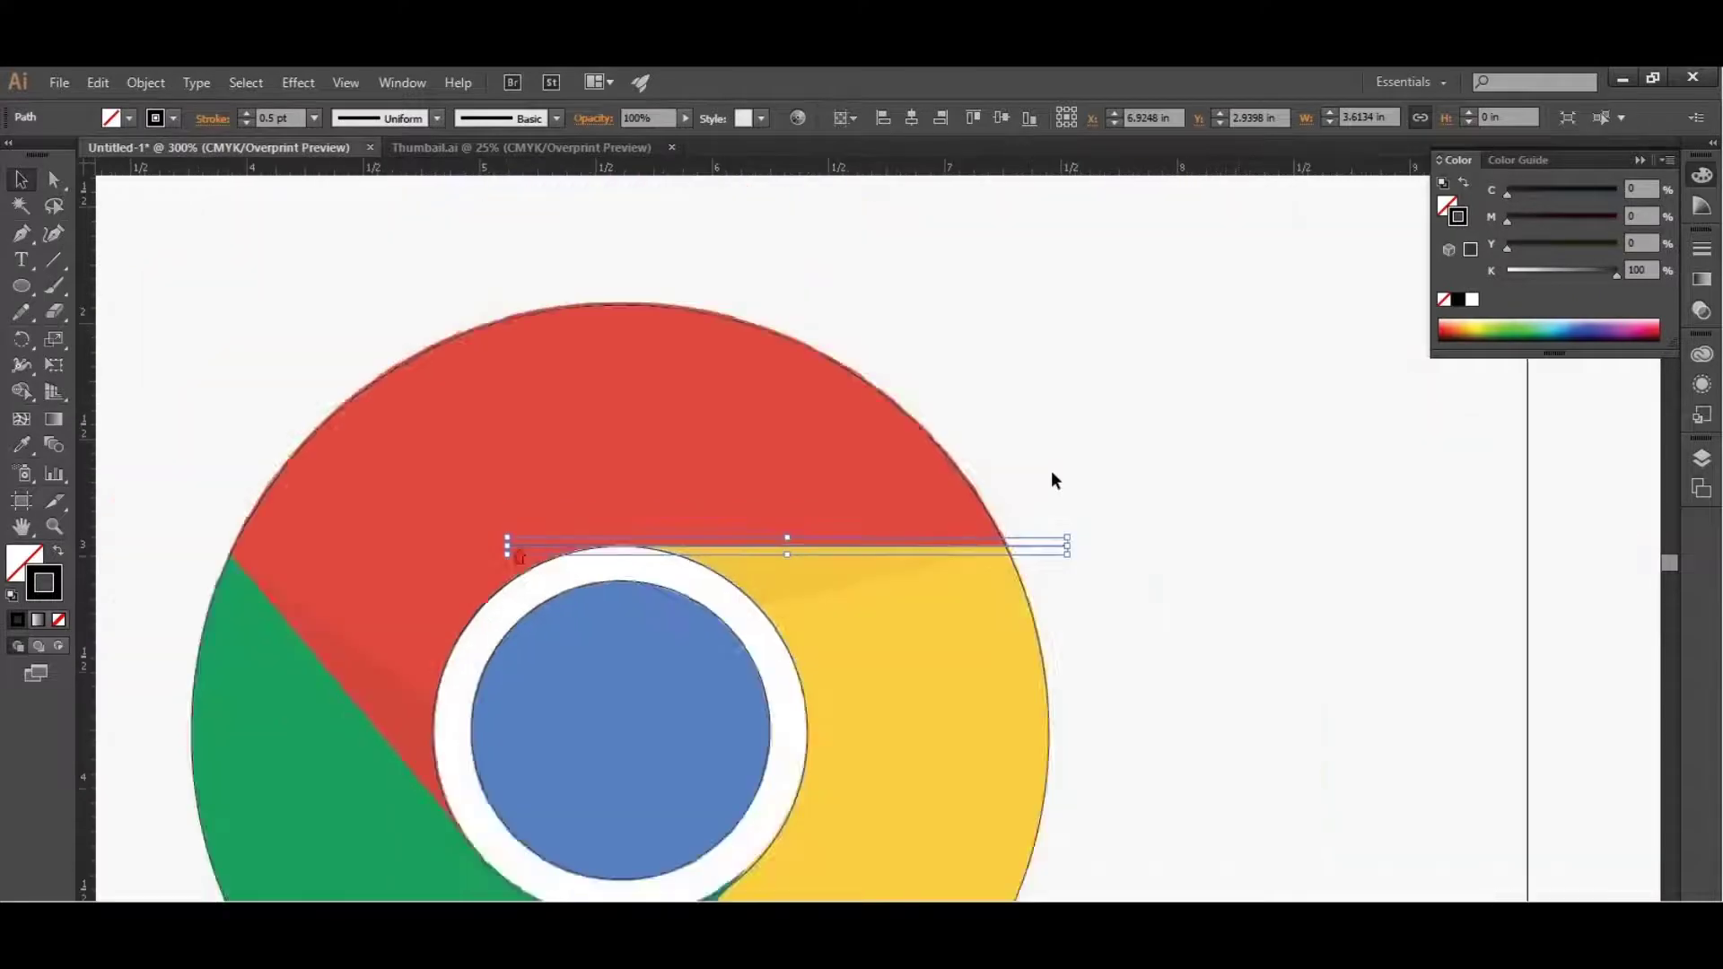
click(1343, 458)
scroll(968, 497, down, 2)
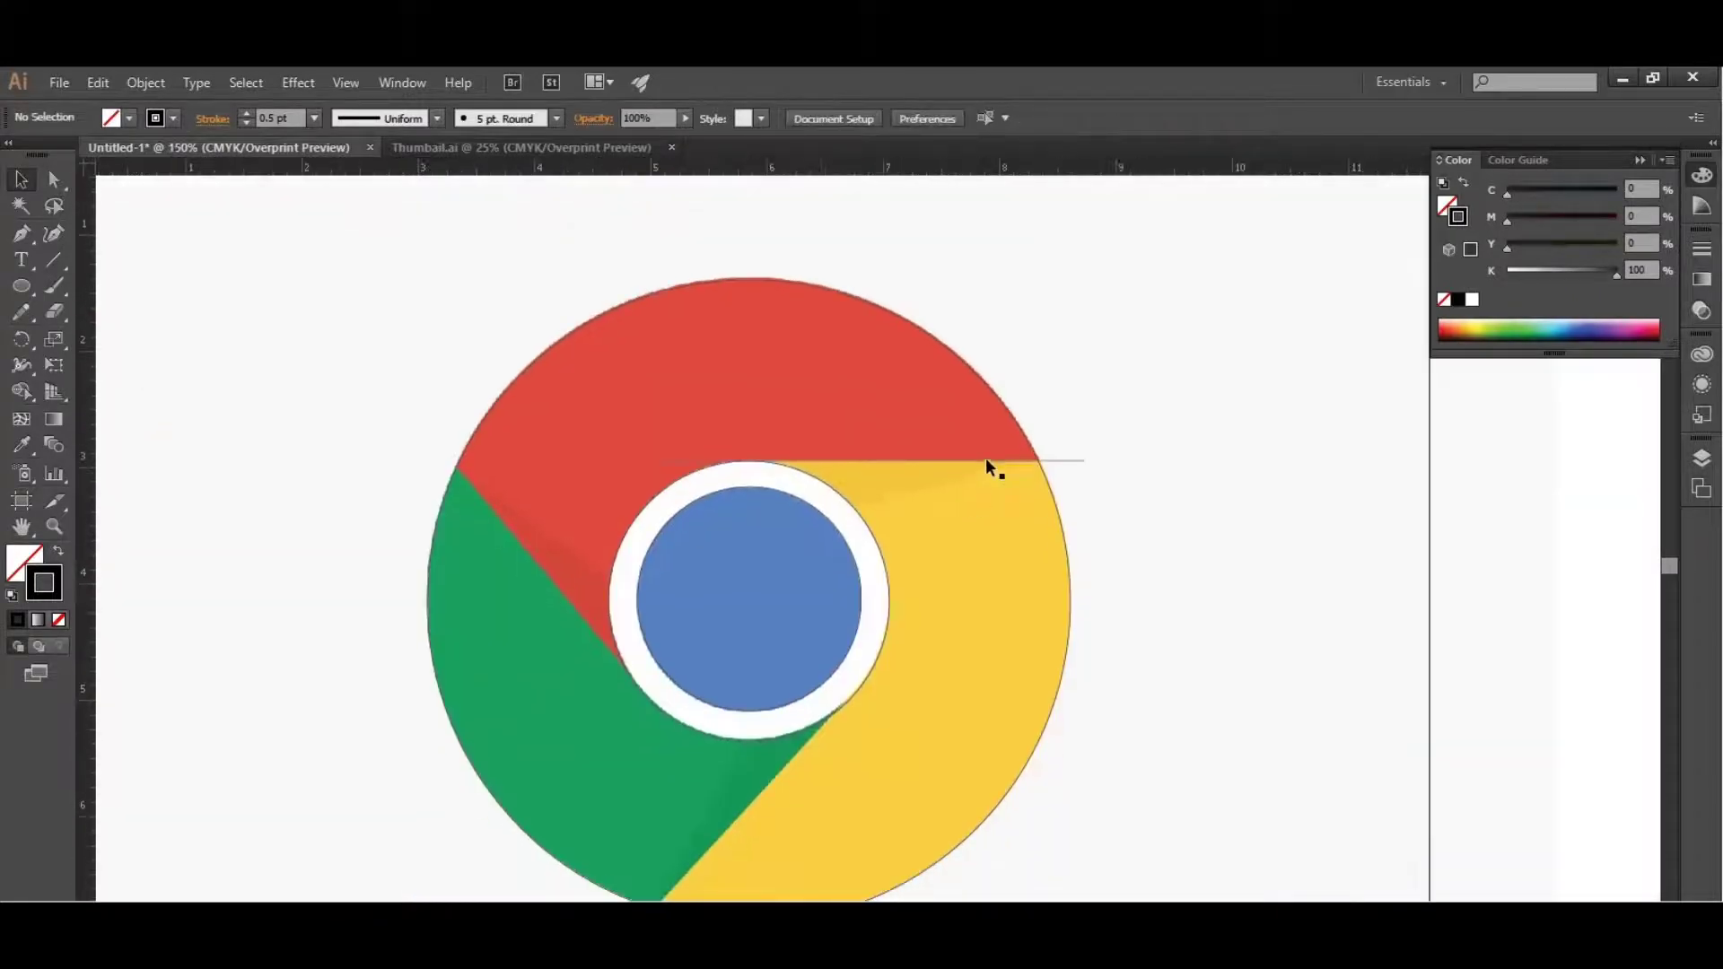
scroll(986, 460, down, 1)
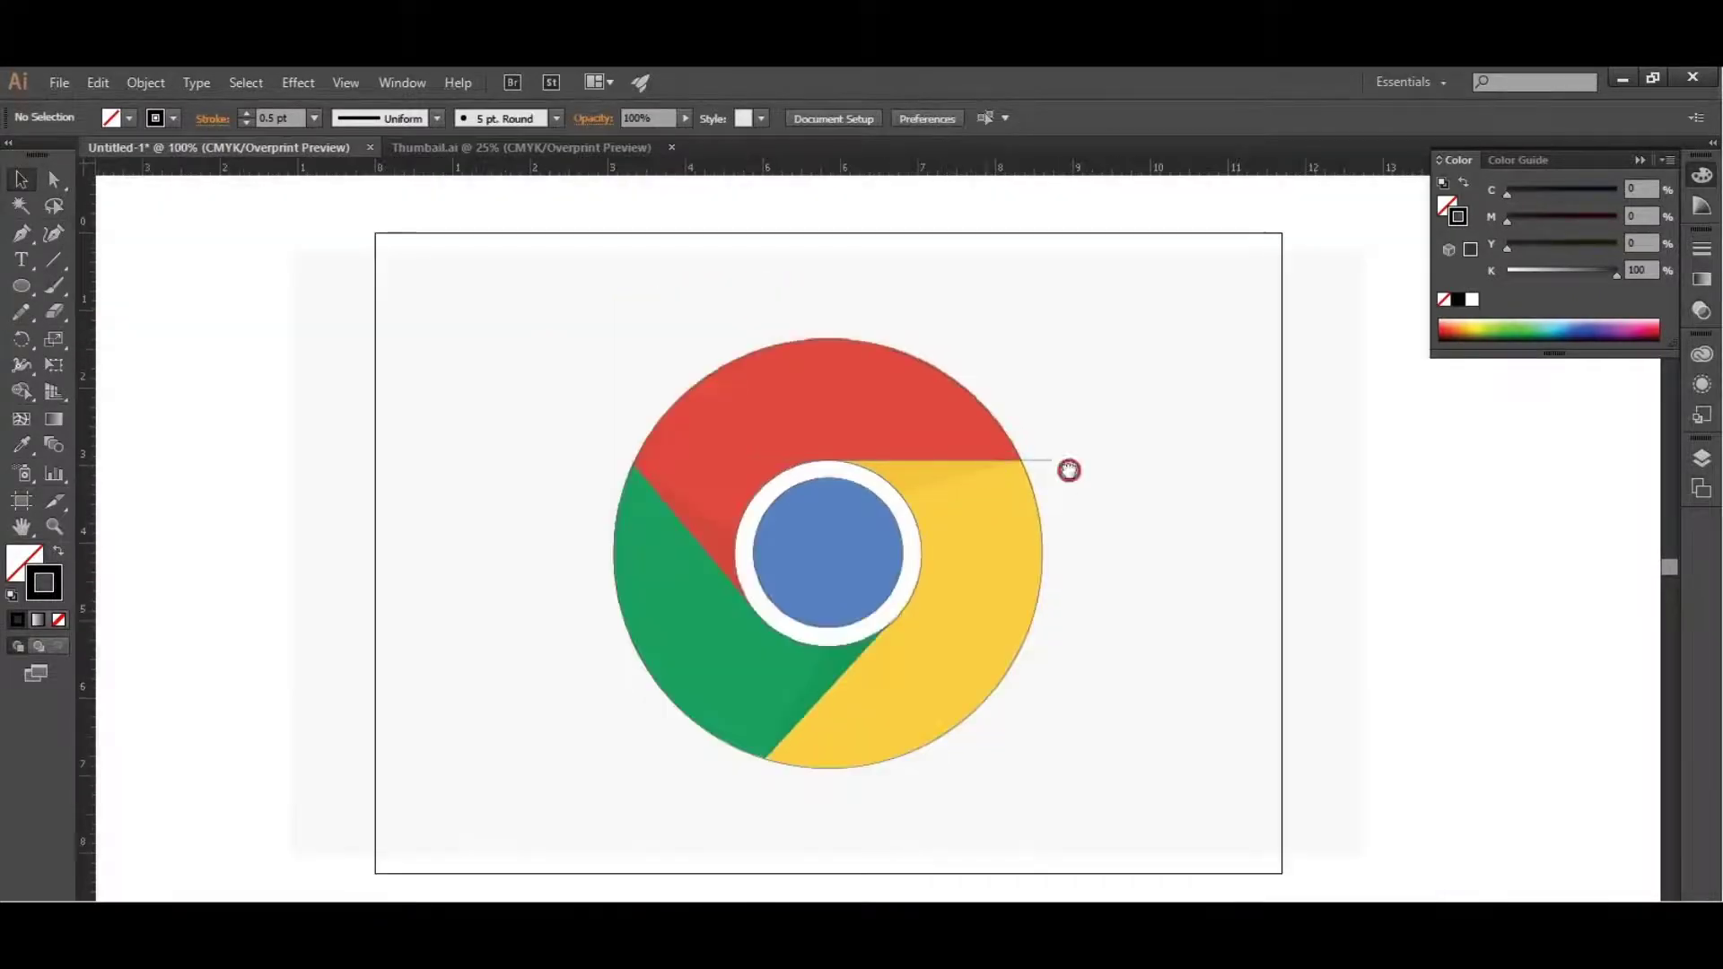
click(926, 445)
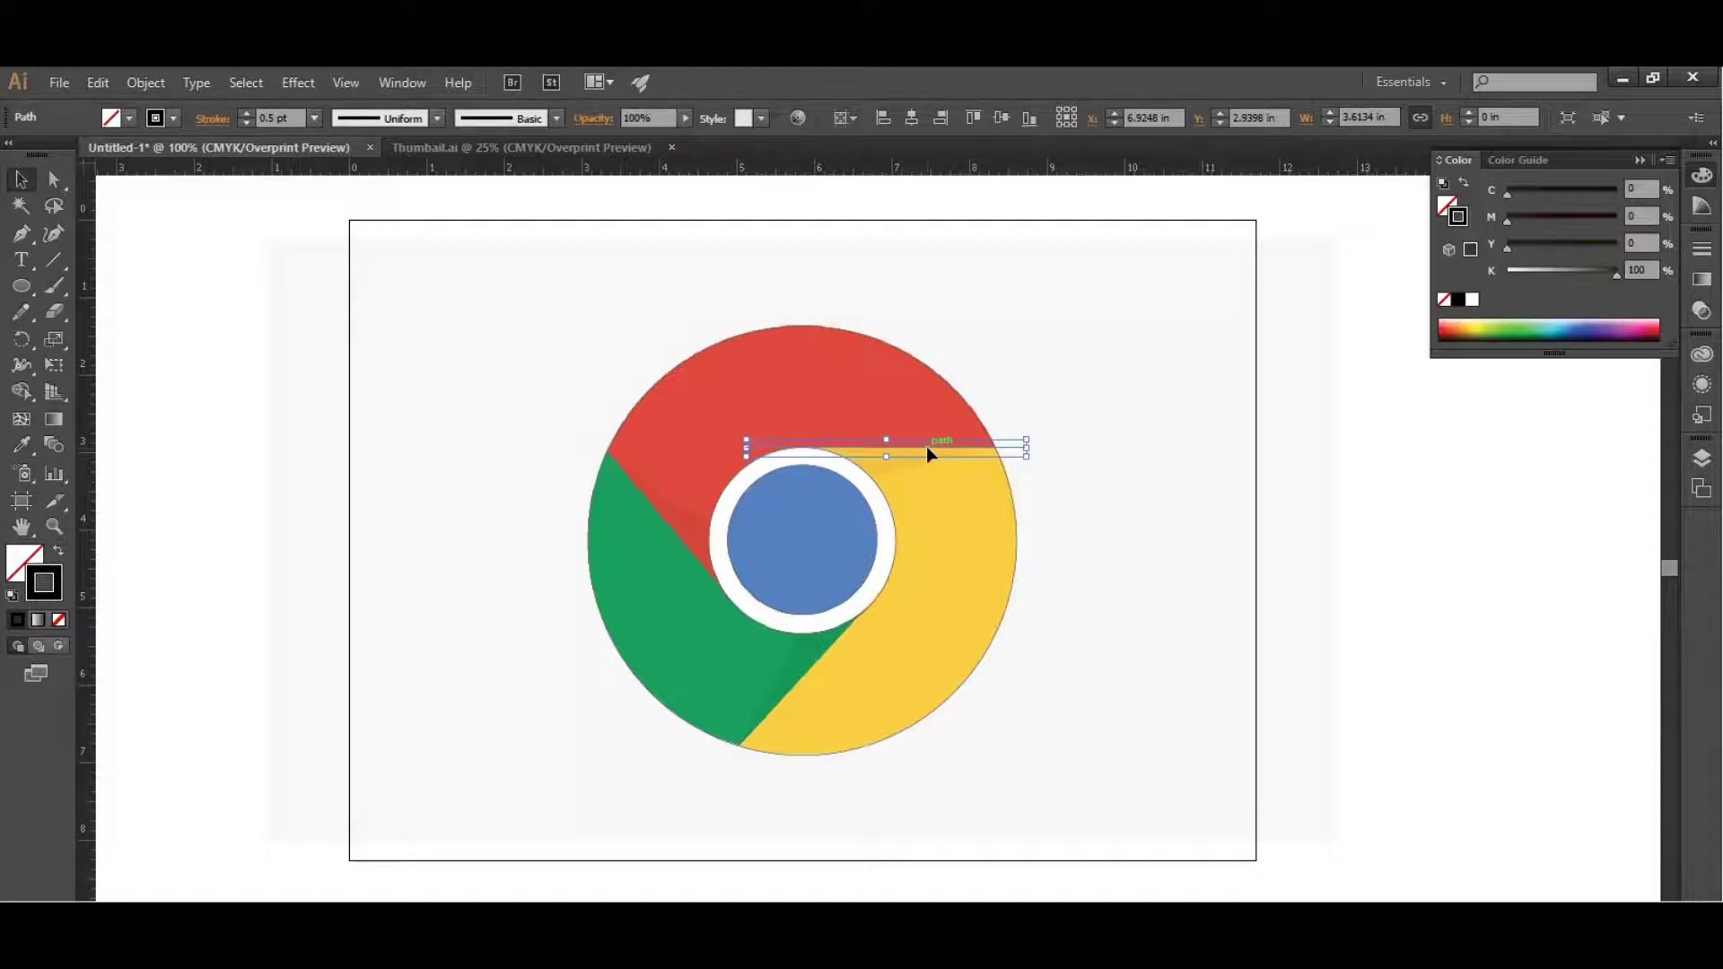
click(122, 404)
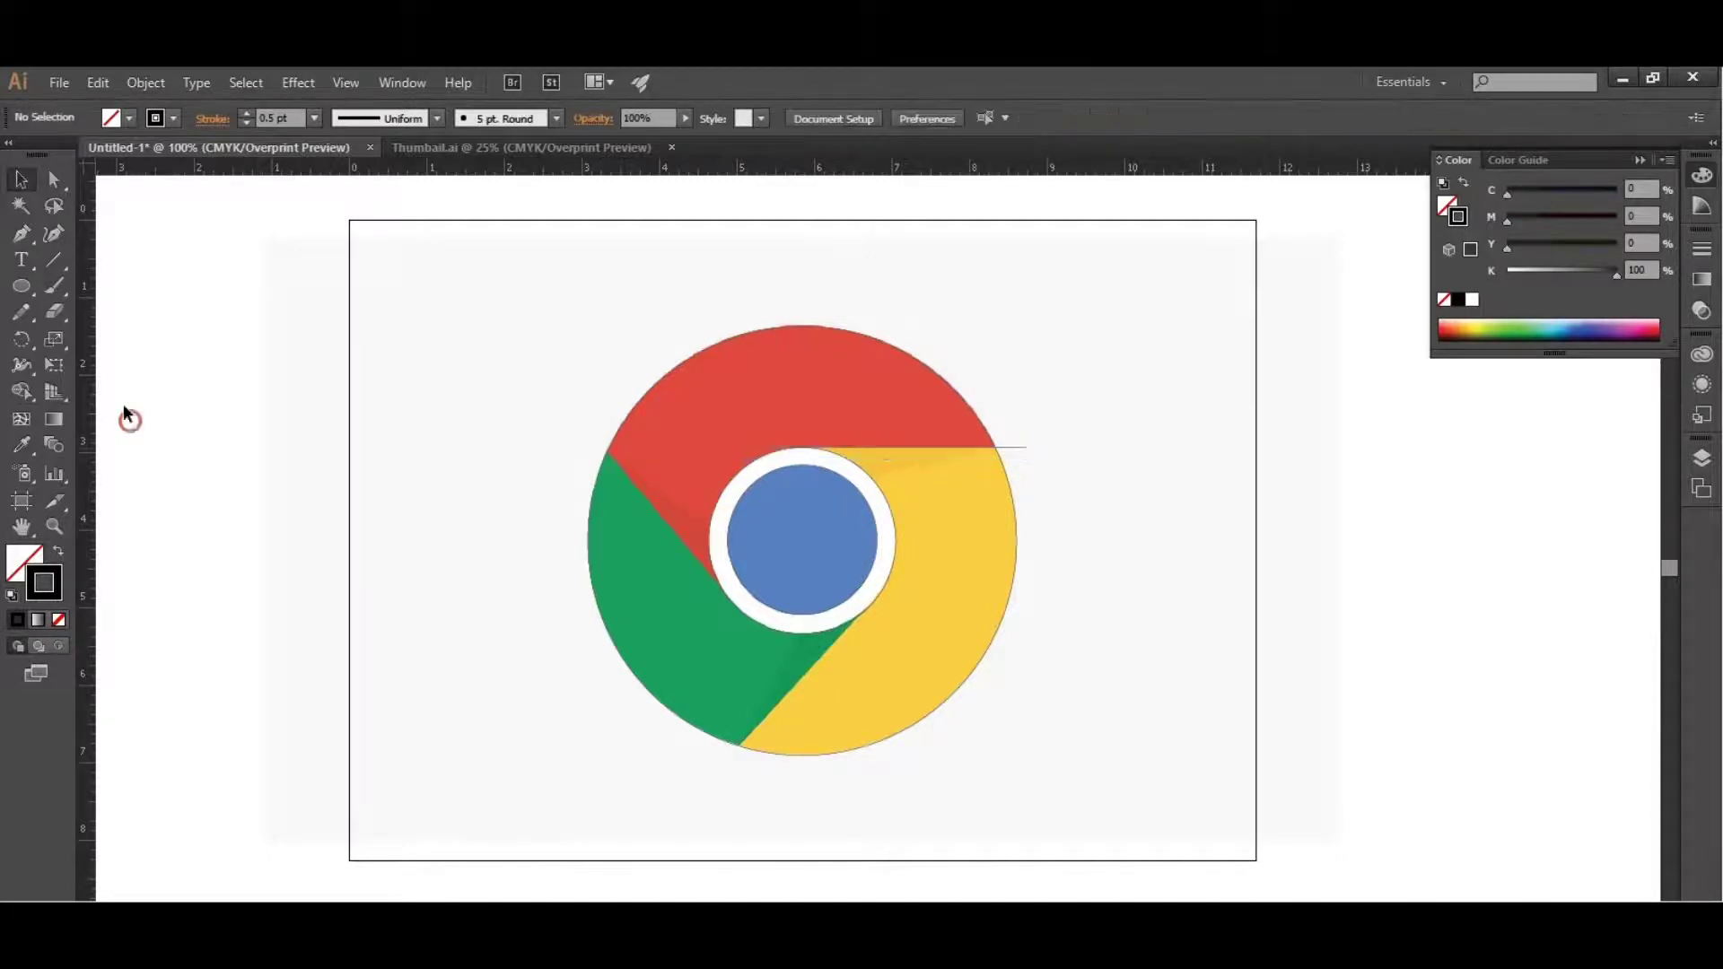
Draw a diagonal line along the red-green boundary from the logo's outer edge past the white ring, about 1.98 in wide and 2.30 in high
click(61, 260)
scroll(619, 471, up, 2)
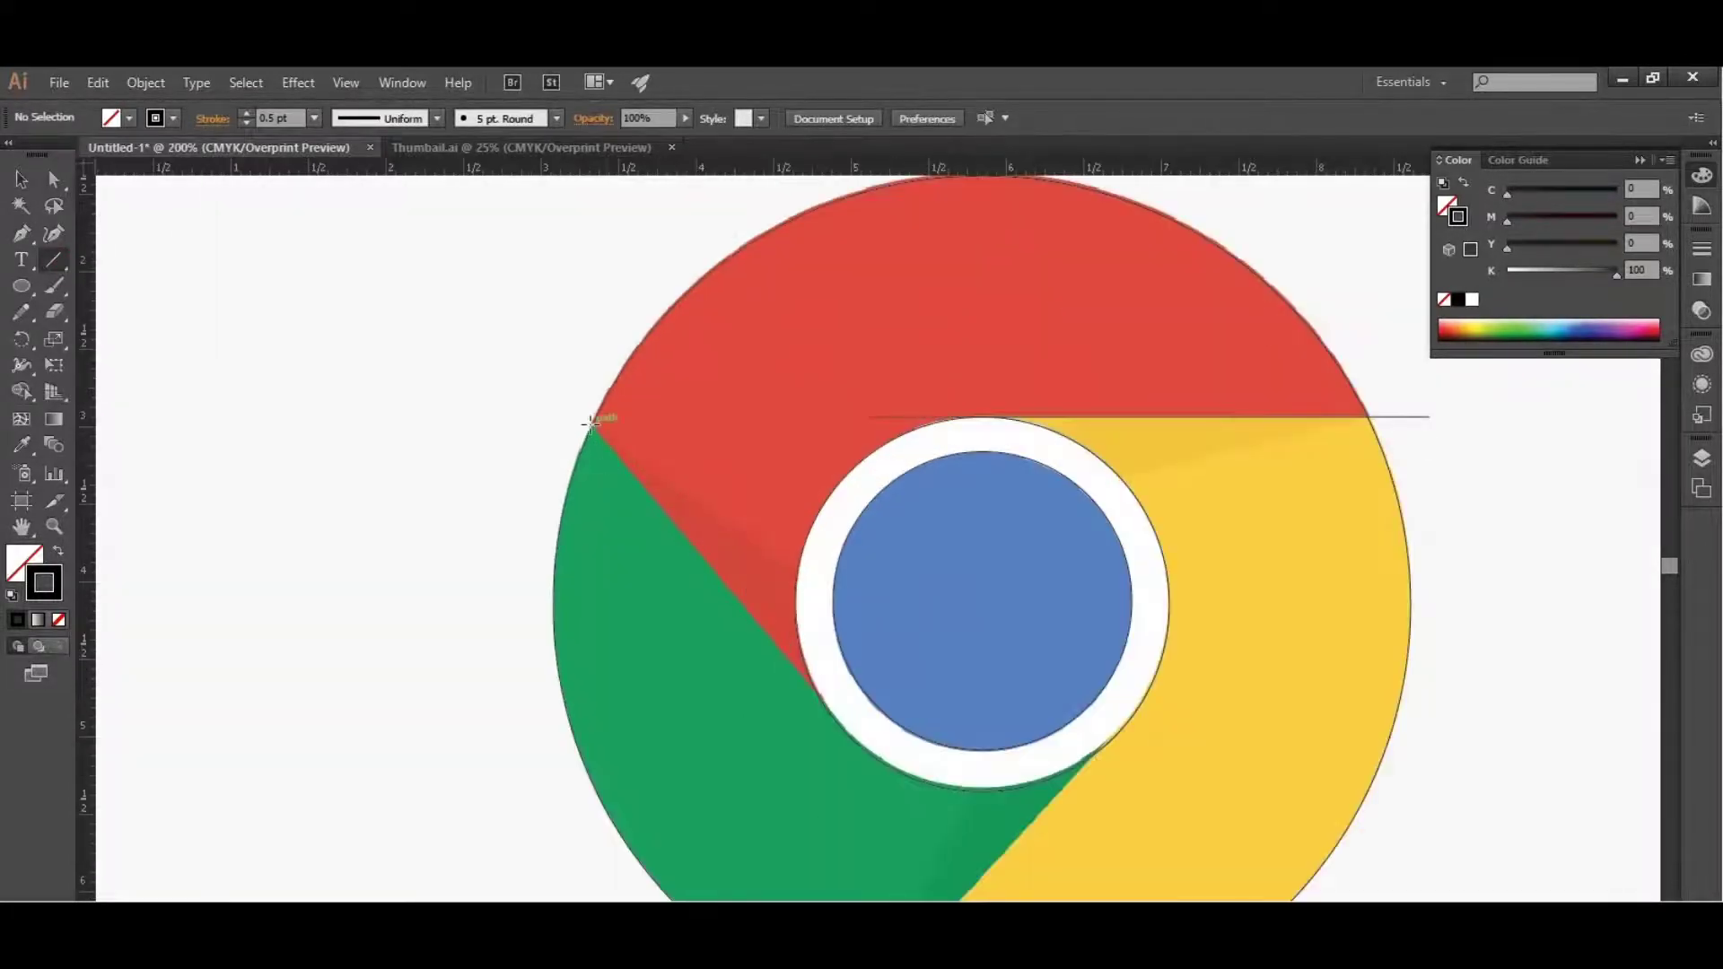
drag(587, 423, 893, 779)
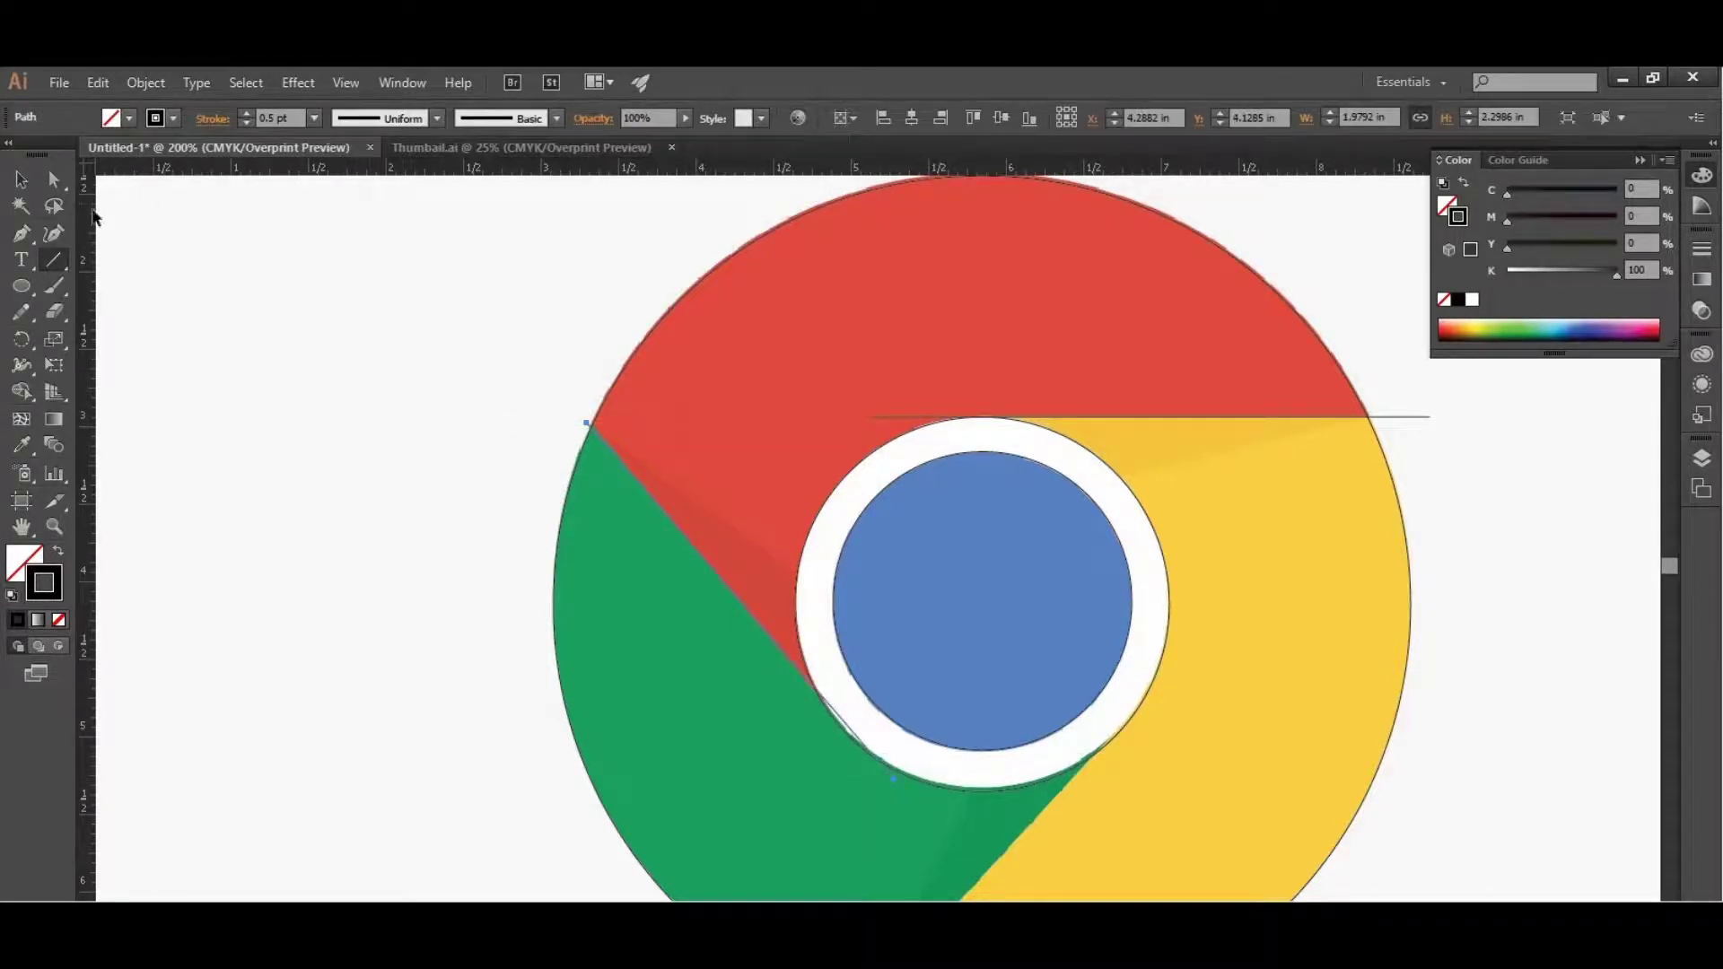
Draw a diagonal line along the green-yellow boundary from the white ring past the logo's outer edge, about 1.97 in wide and 2.29 in high
click(21, 178)
drag(494, 713, 350, 500)
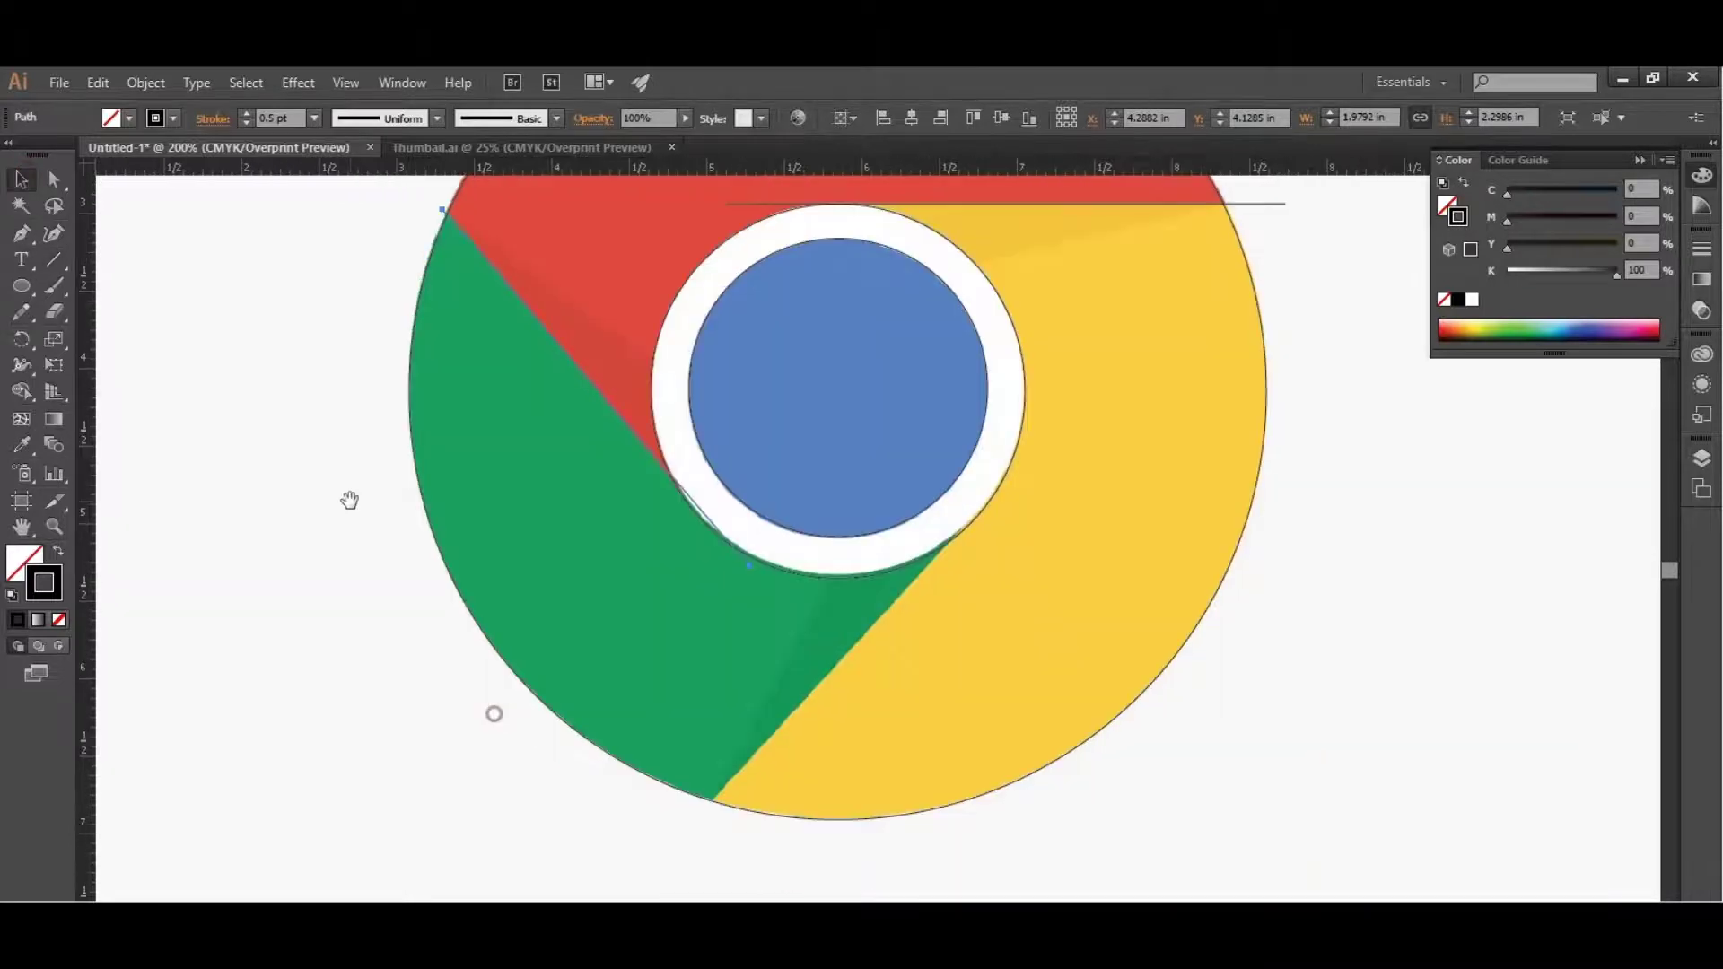
click(54, 260)
drag(961, 523, 655, 863)
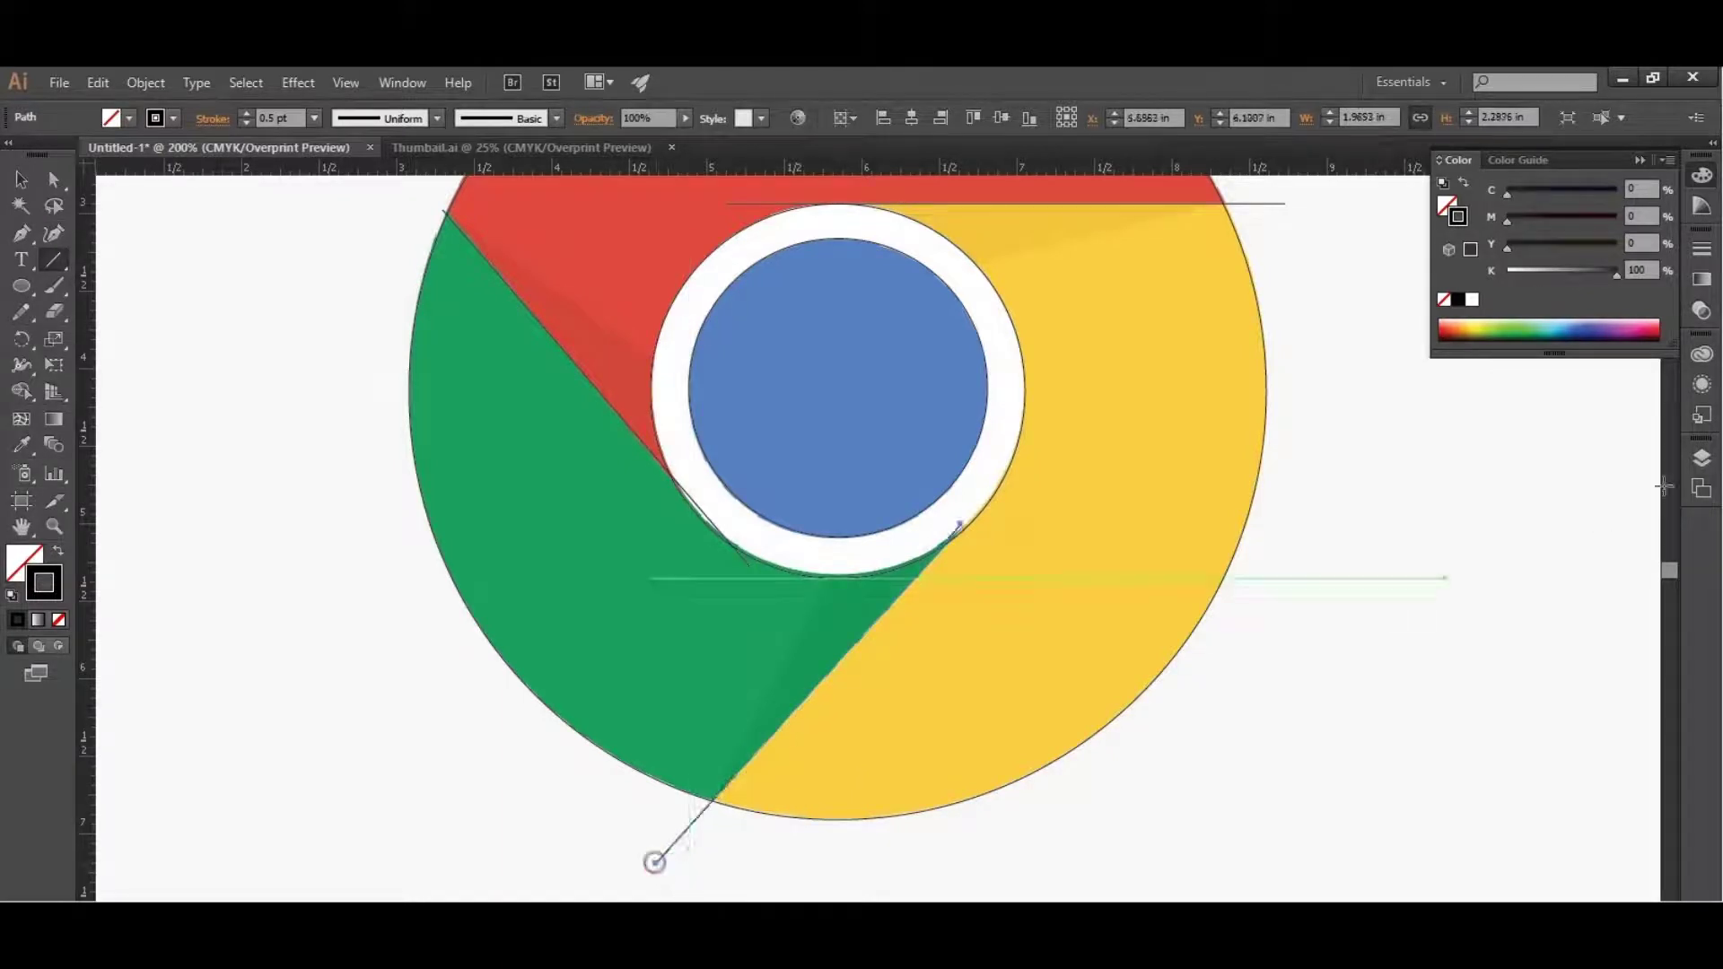
click(24, 185)
click(180, 547)
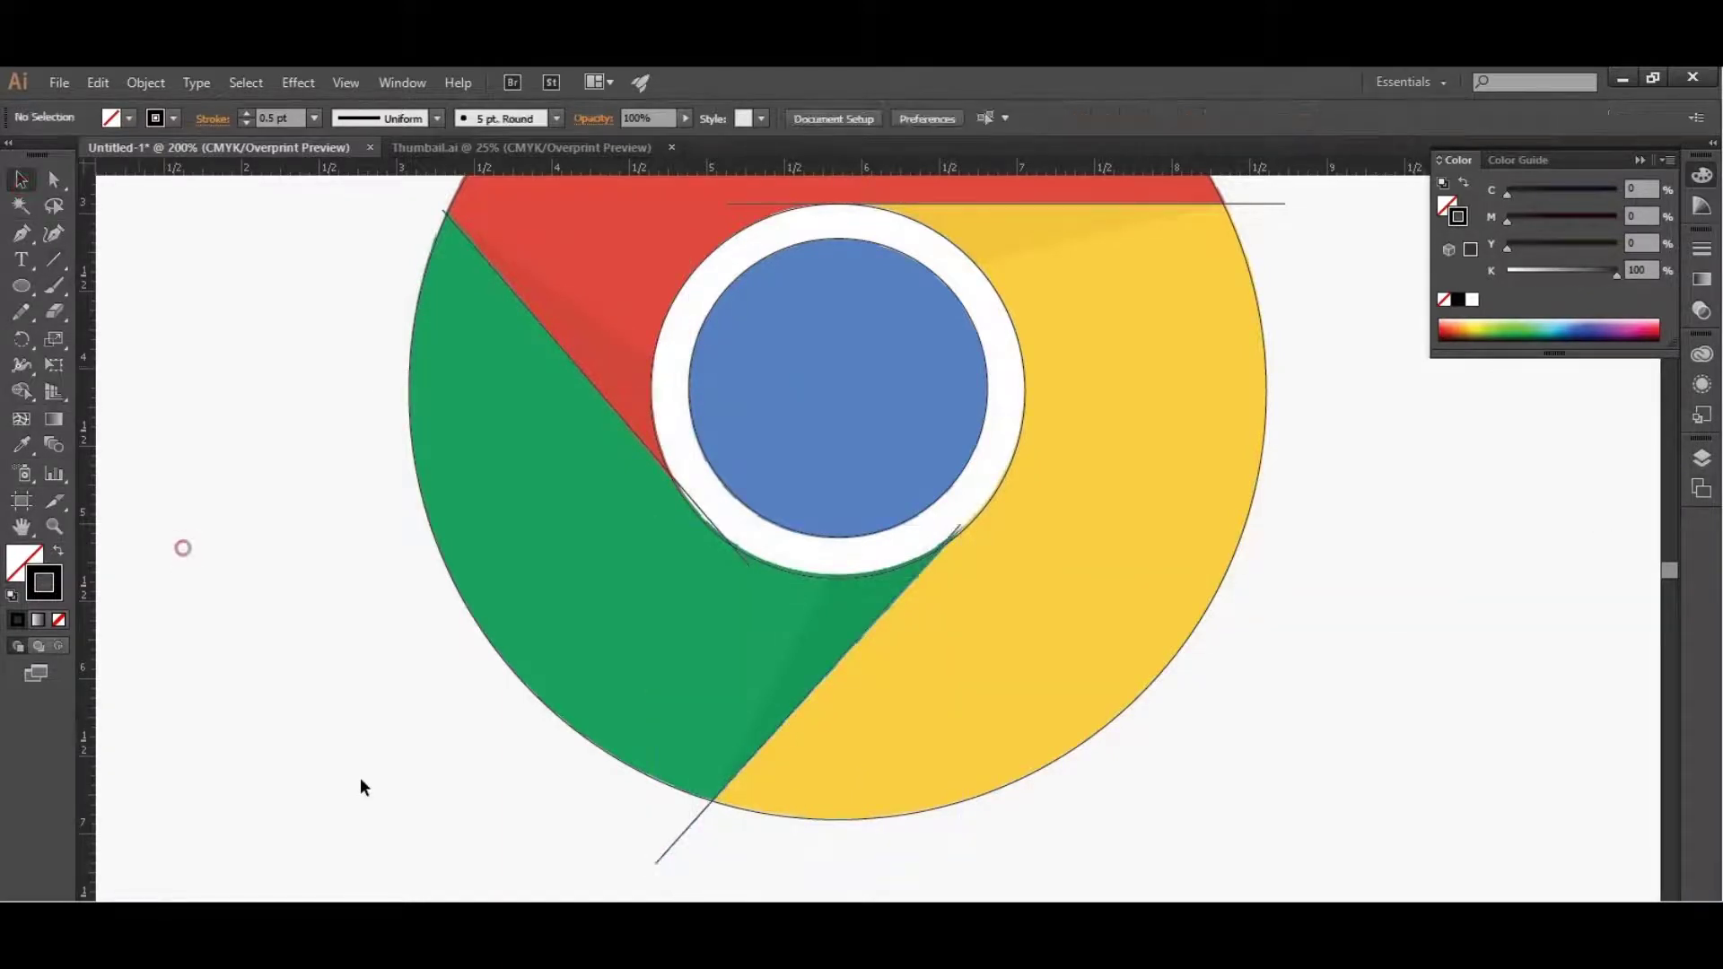
alt+scroll(386, 794, down, 1)
scroll(857, 498, up, 1)
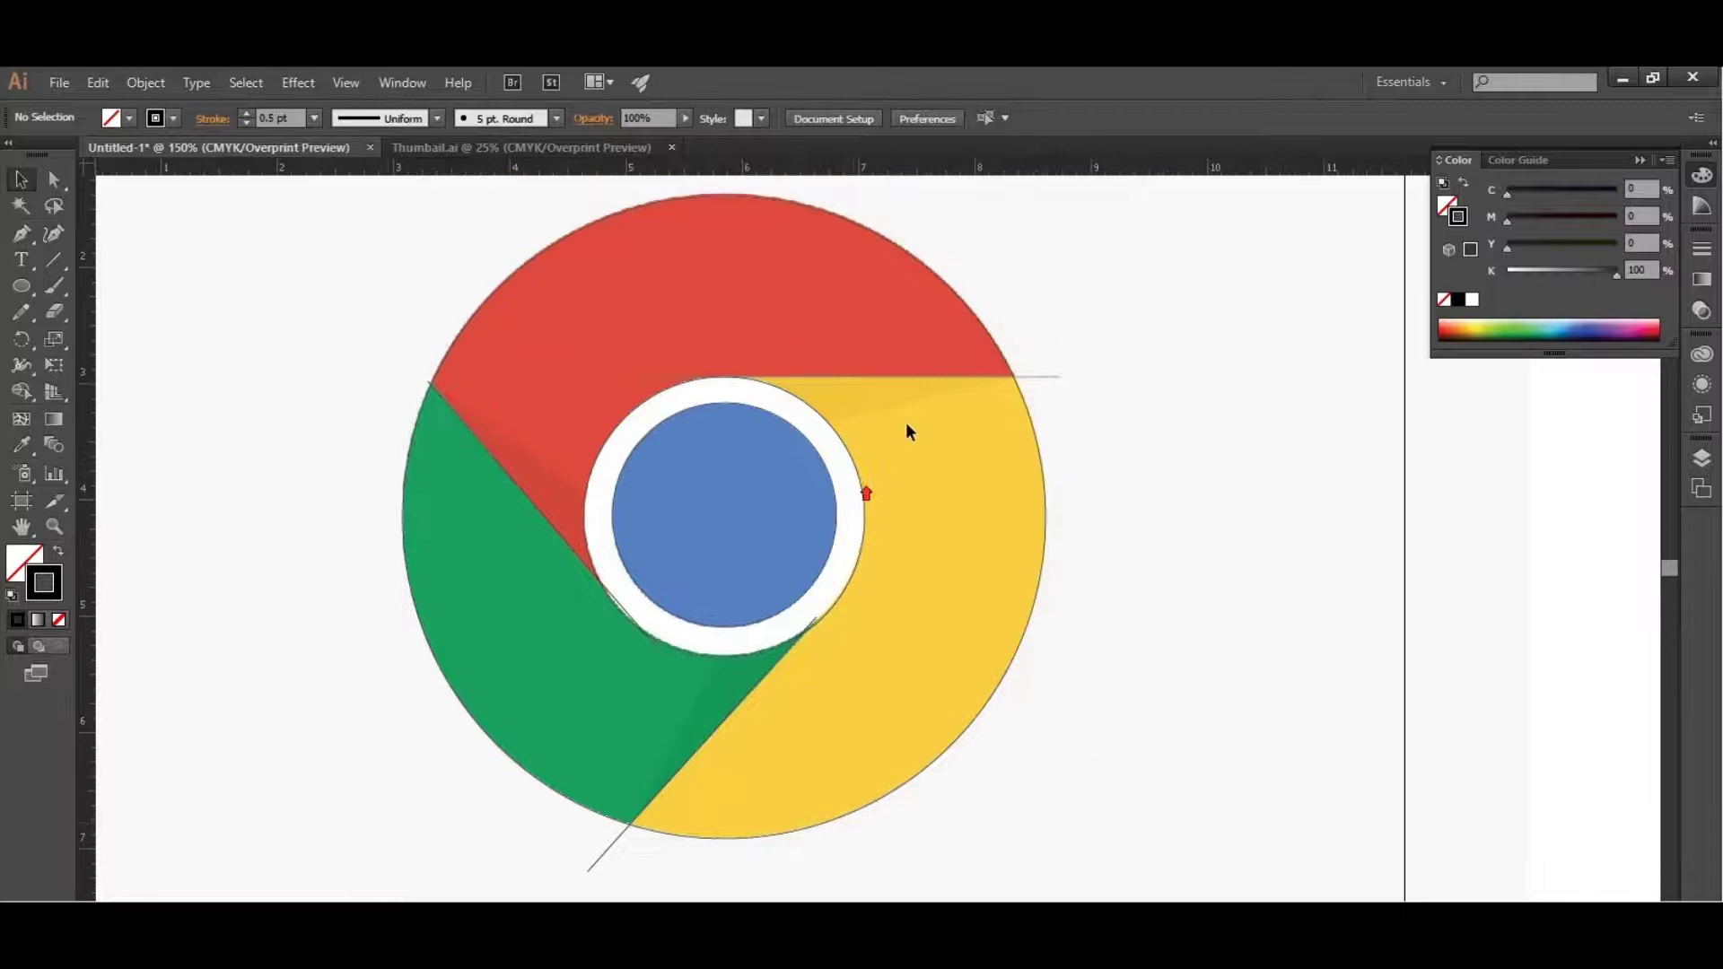
click(892, 377)
shift+click(784, 650)
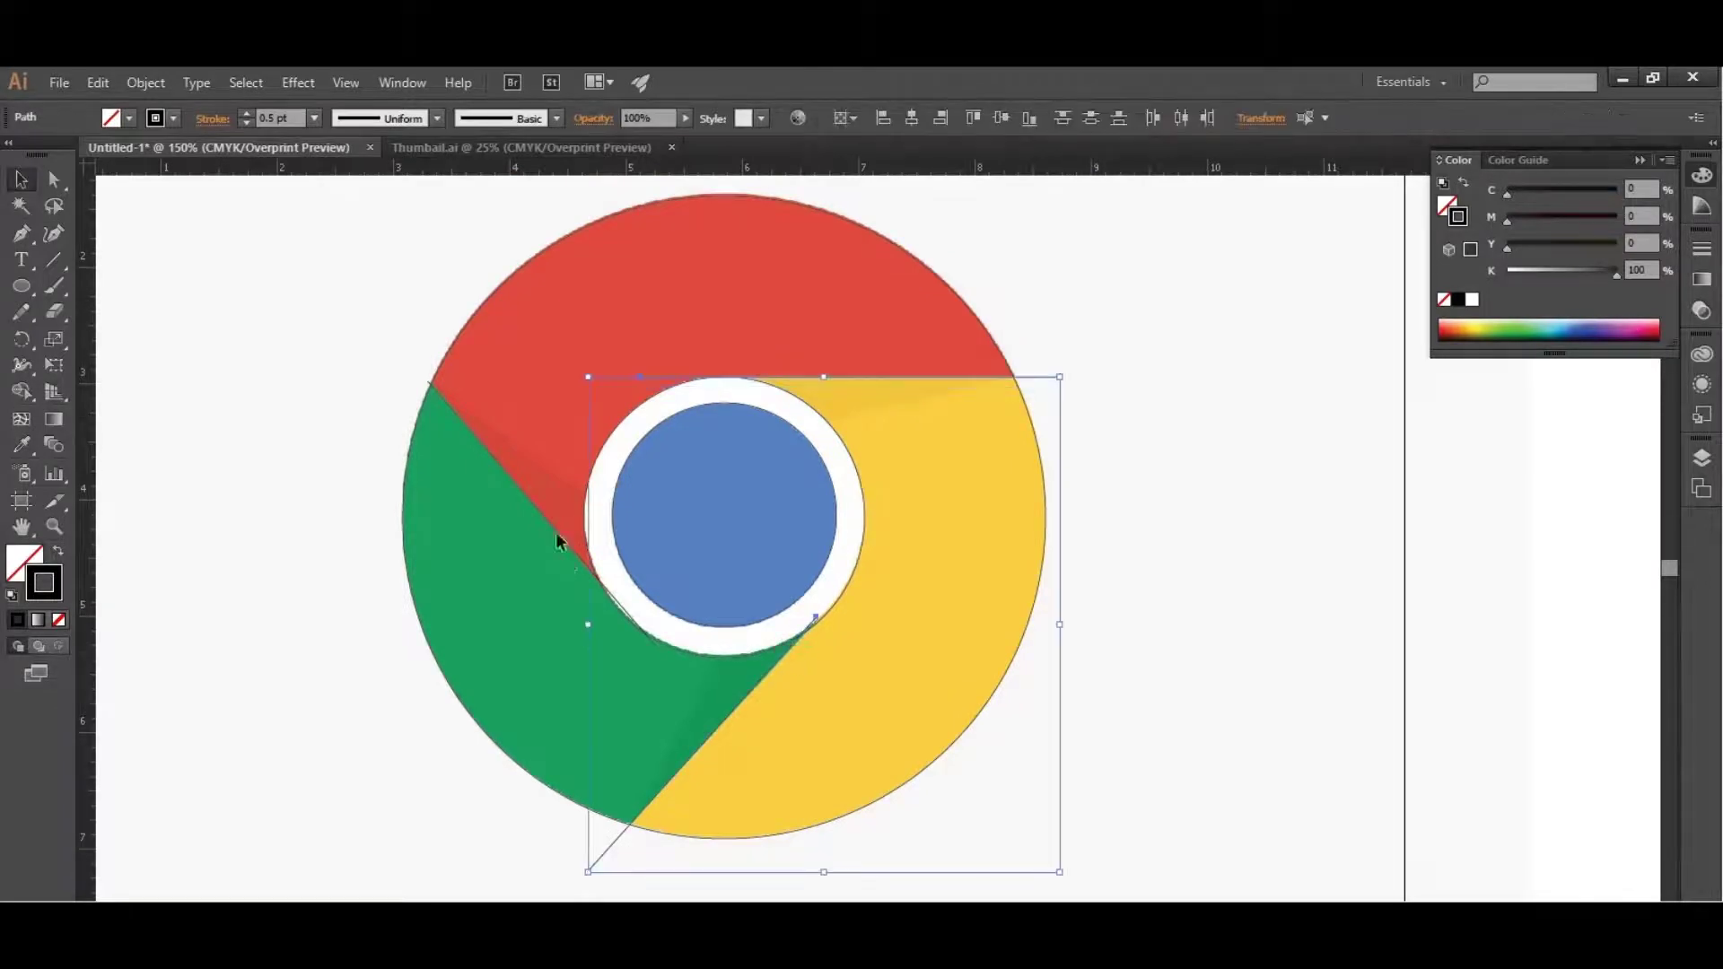
shift+click(529, 502)
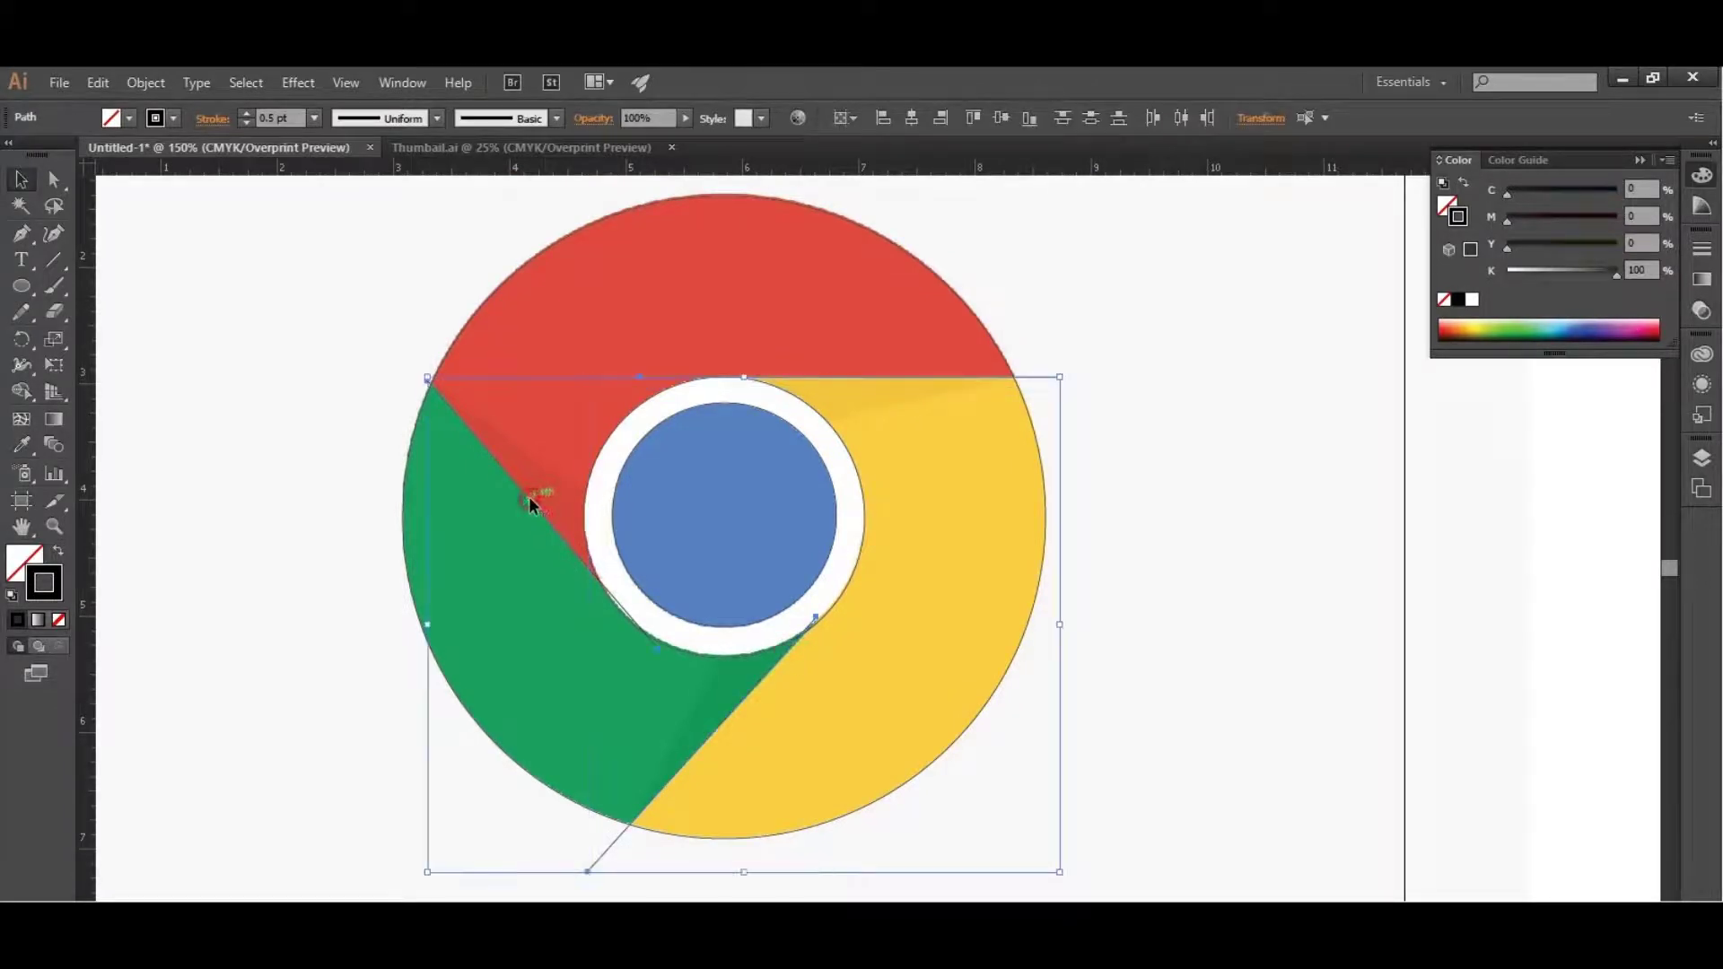
shift+click(514, 274)
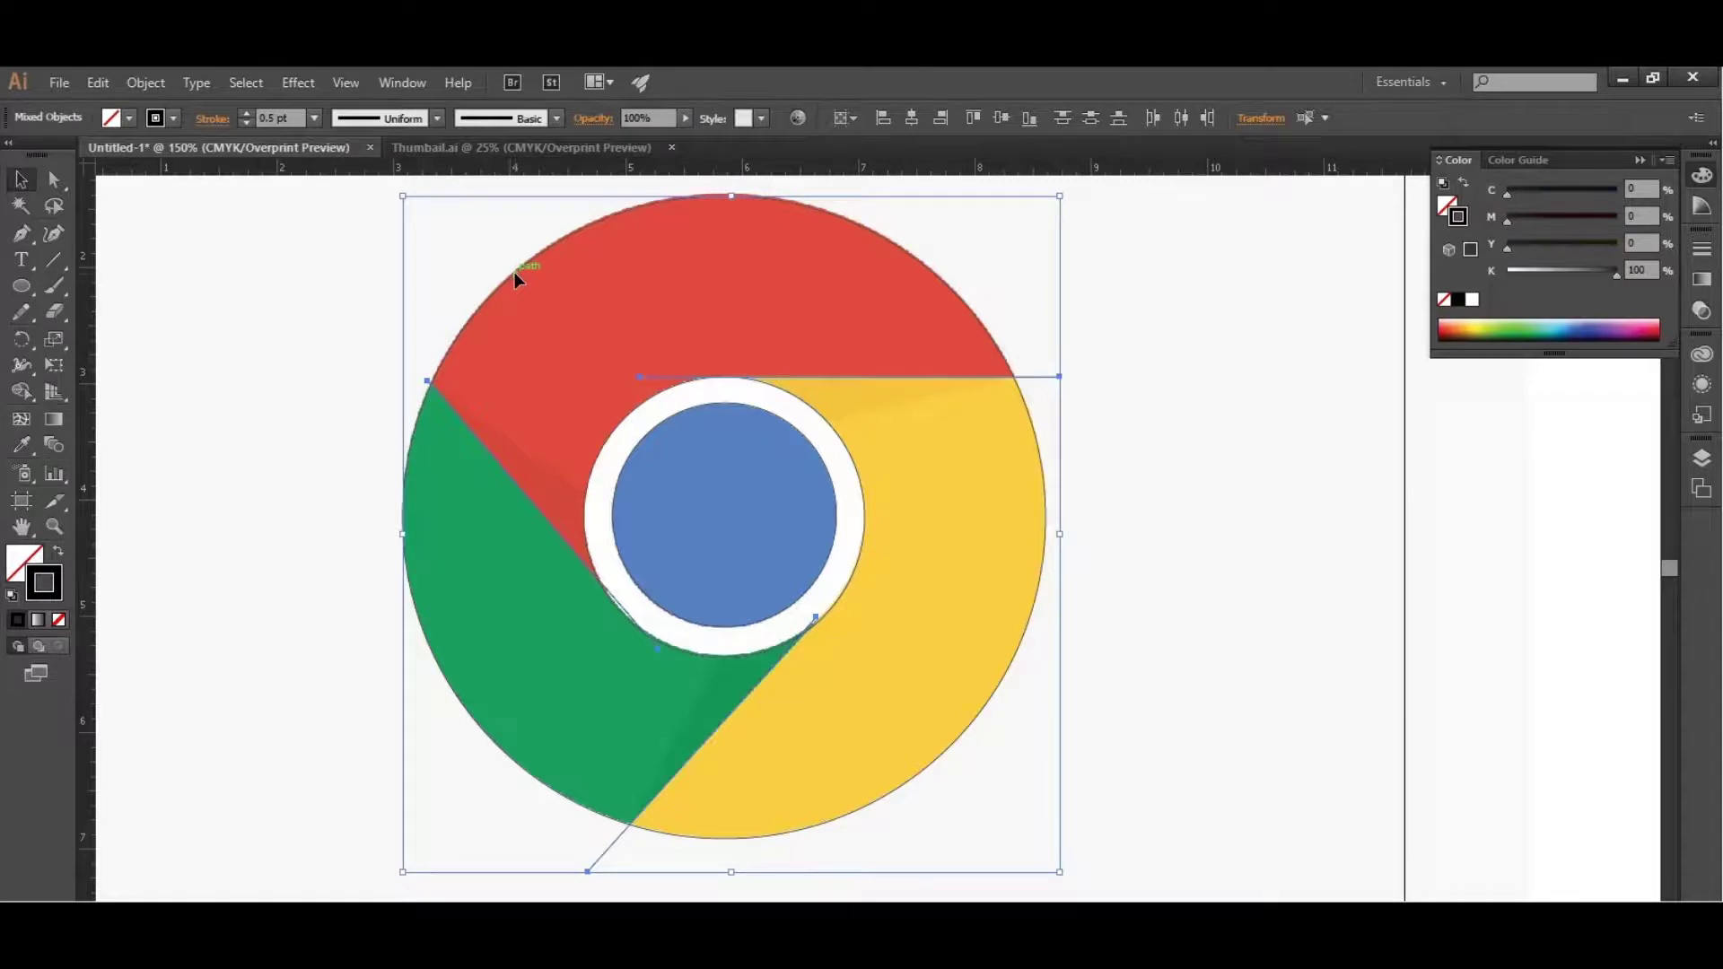
click(275, 601)
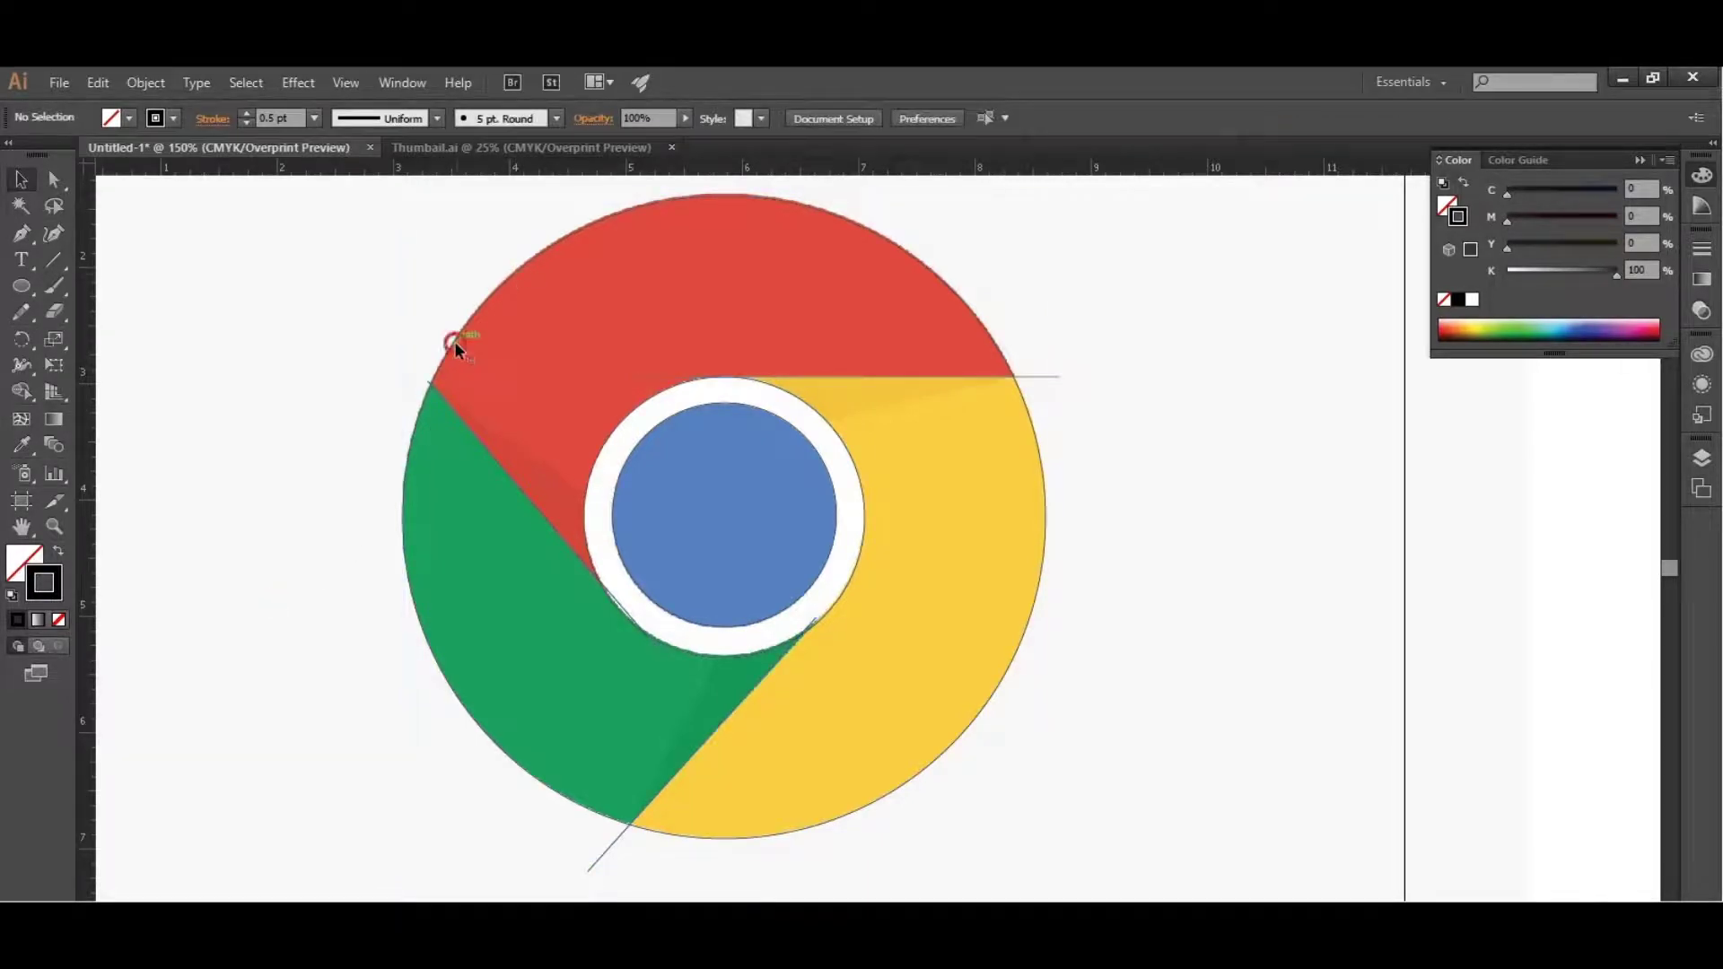
drag(455, 342, 808, 481)
key(ctrl+z)
Select the three boundary lines together with the compound ring and split them with the Pathfinder Divide operation
click(978, 380)
click(978, 375)
shift+click(772, 672)
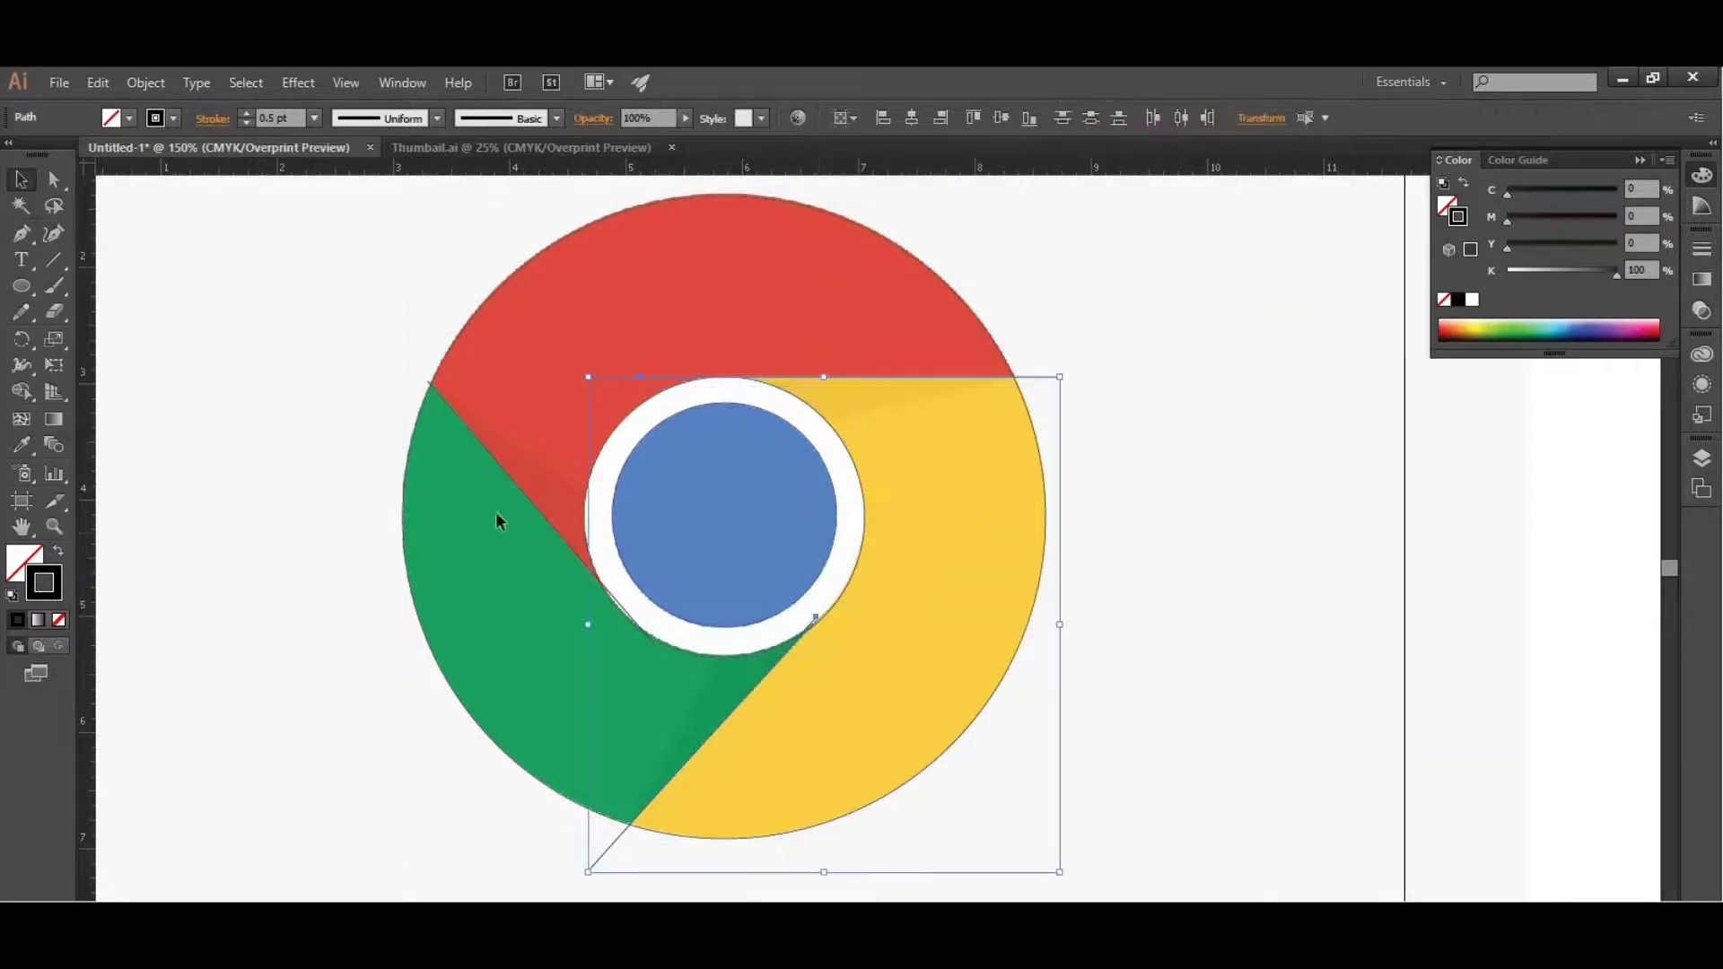
shift+click(506, 476)
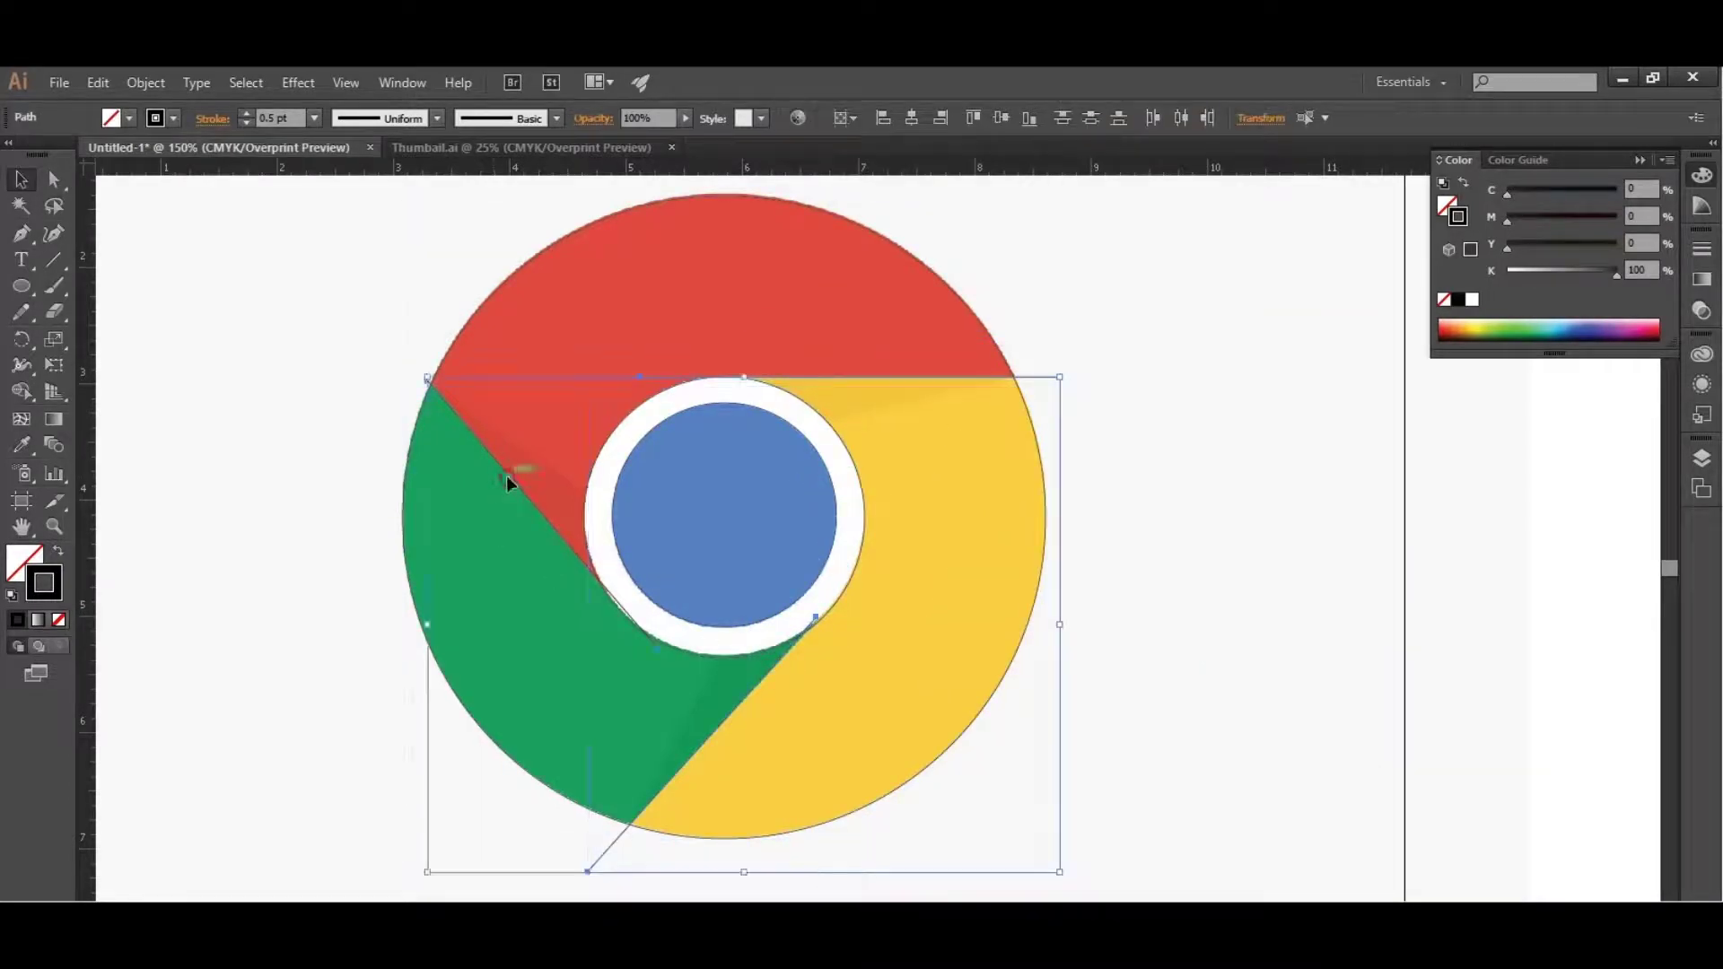
shift+click(490, 302)
click(395, 82)
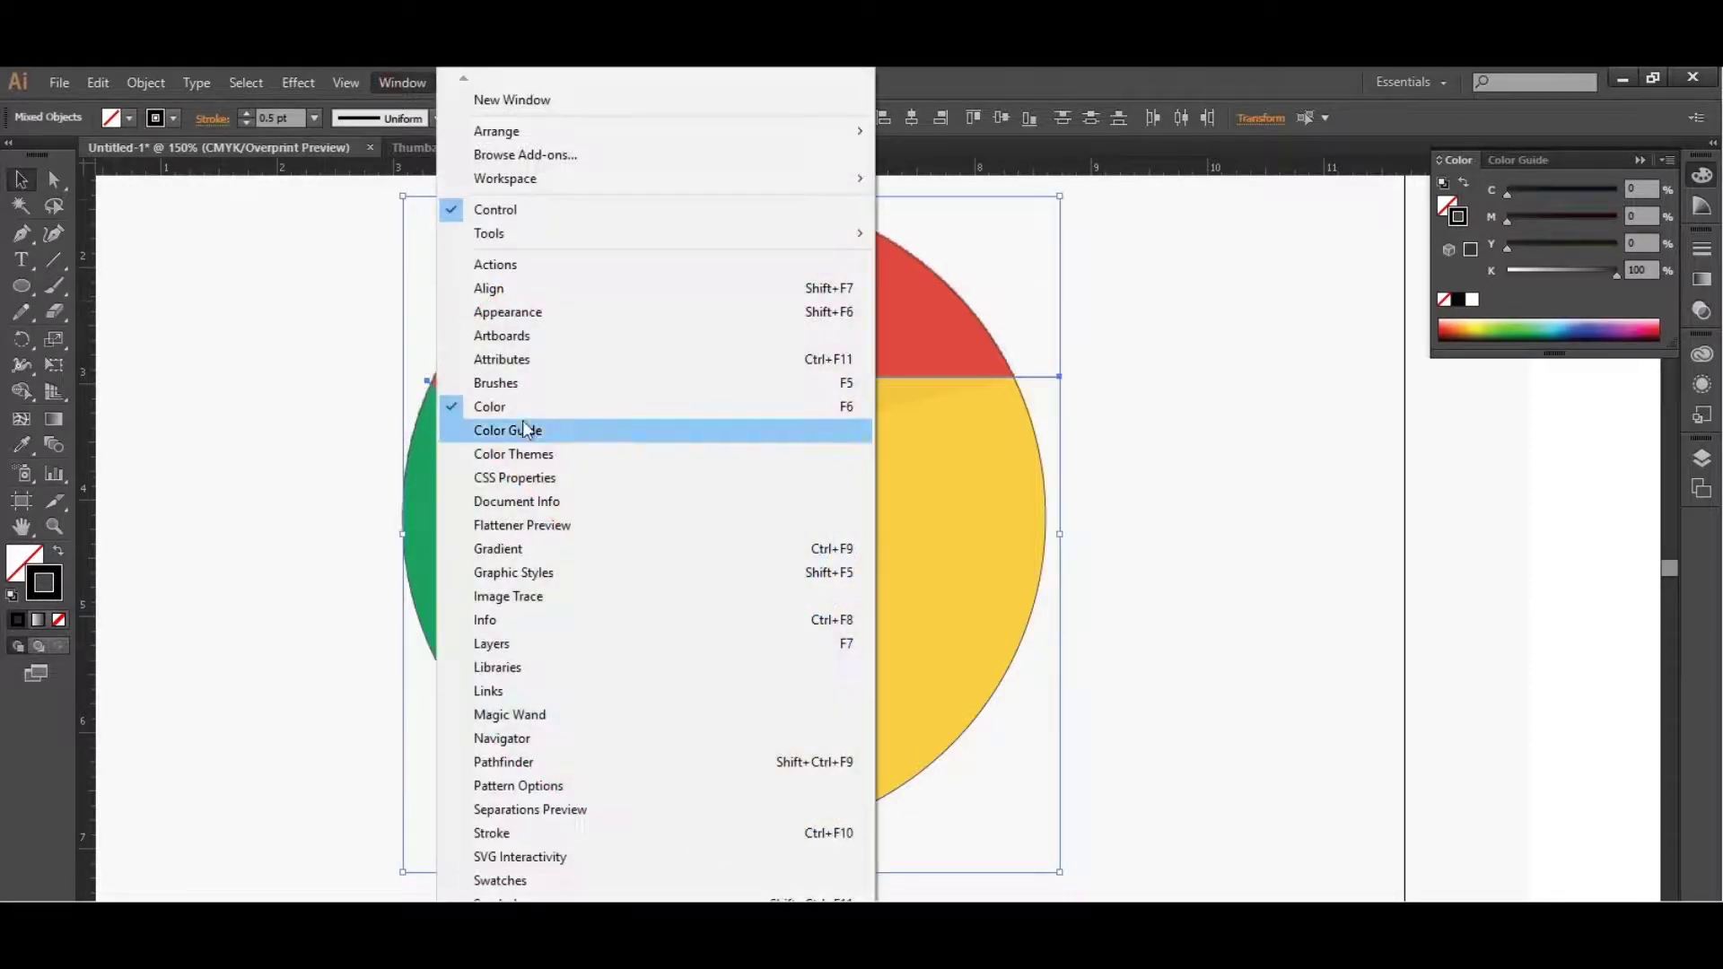
click(569, 761)
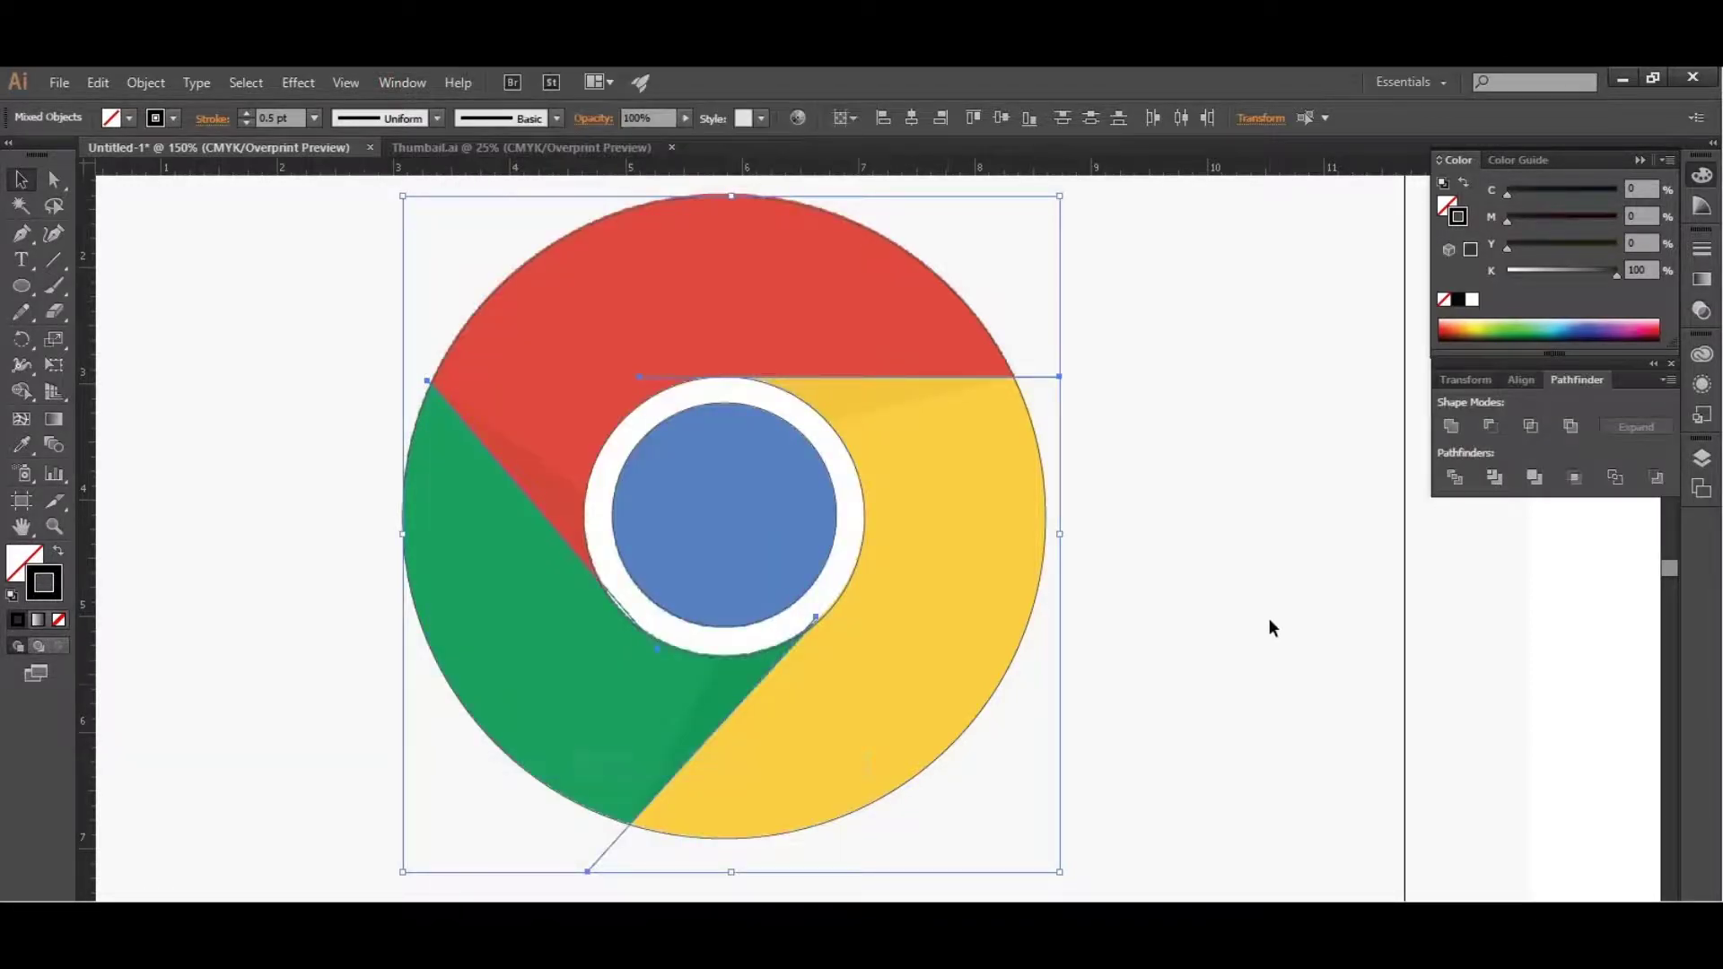
click(1453, 489)
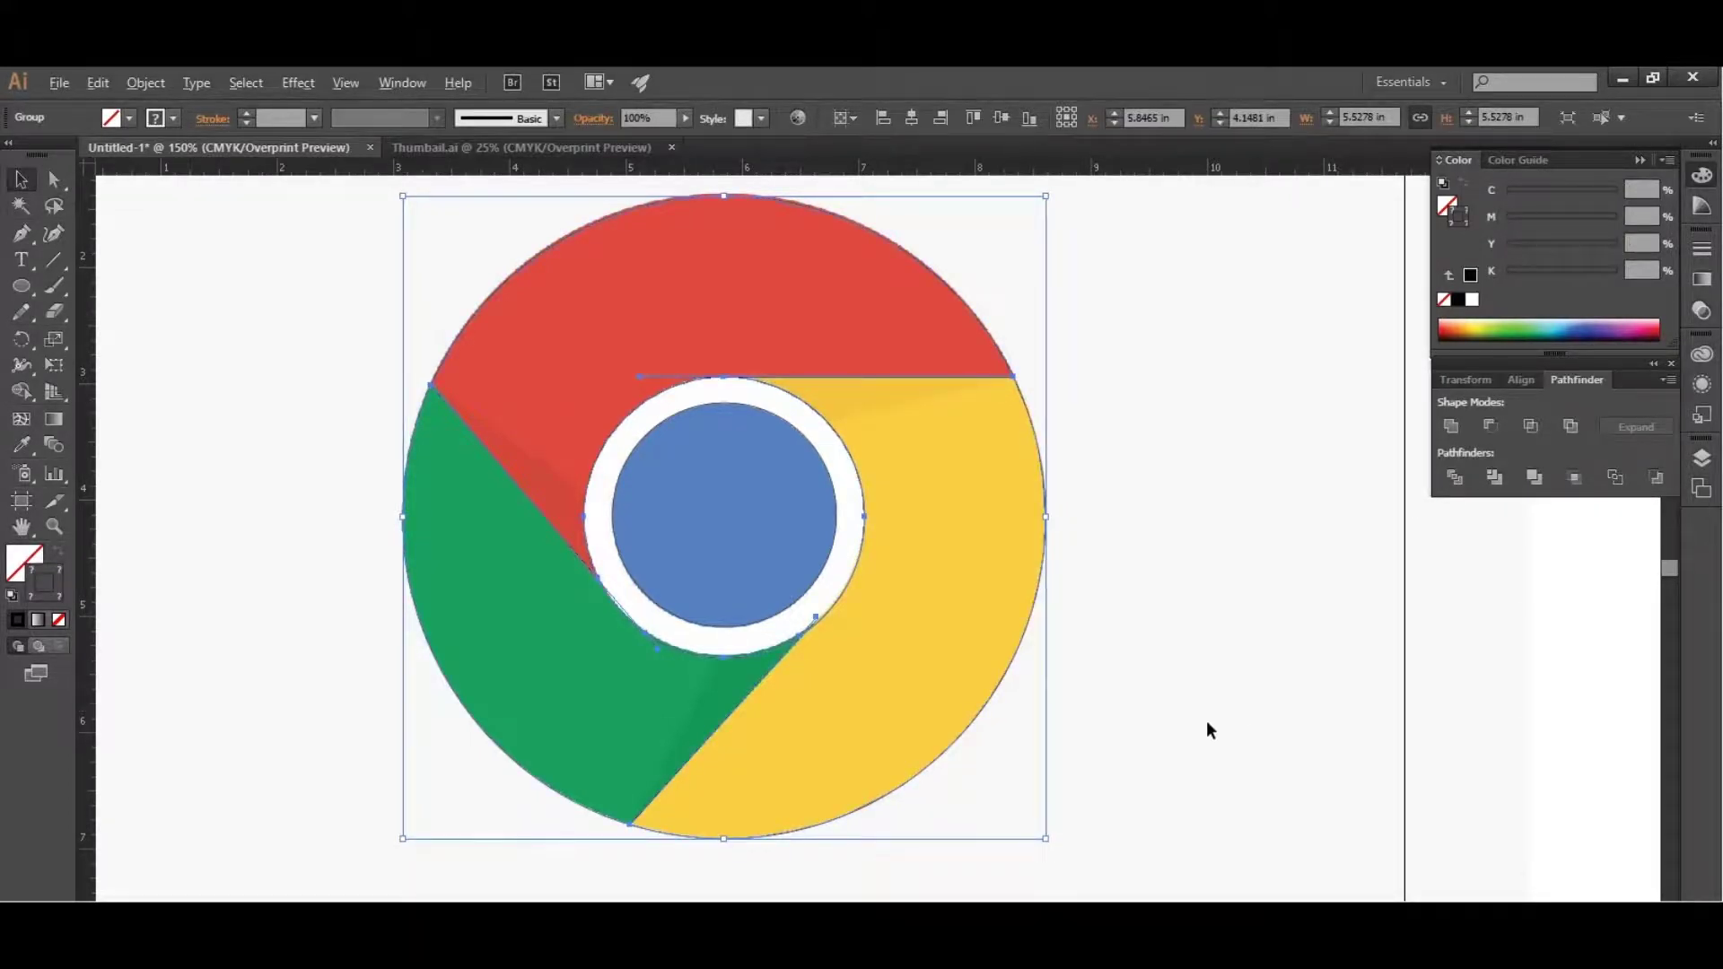
Move the divided outline off the artboard to check its shape, and undo the move
scroll(1206, 729, down, 2)
drag(1206, 723, 1139, 520)
click(1139, 520)
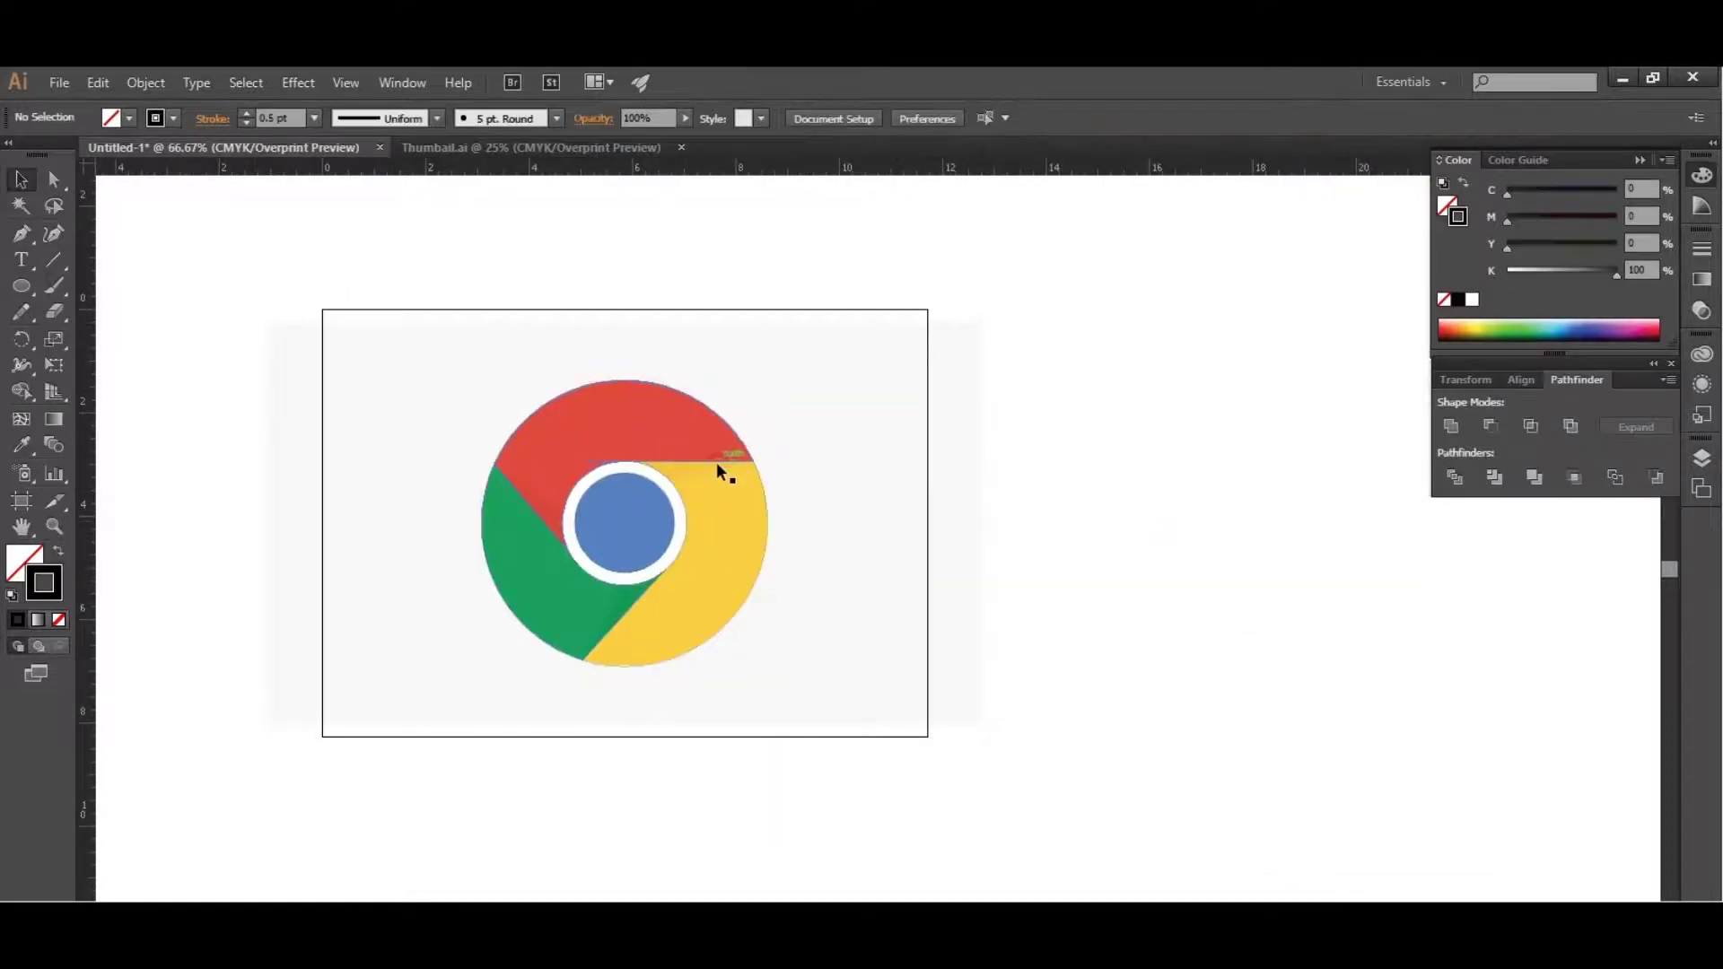
click(716, 461)
drag(717, 462, 1215, 659)
click(1183, 633)
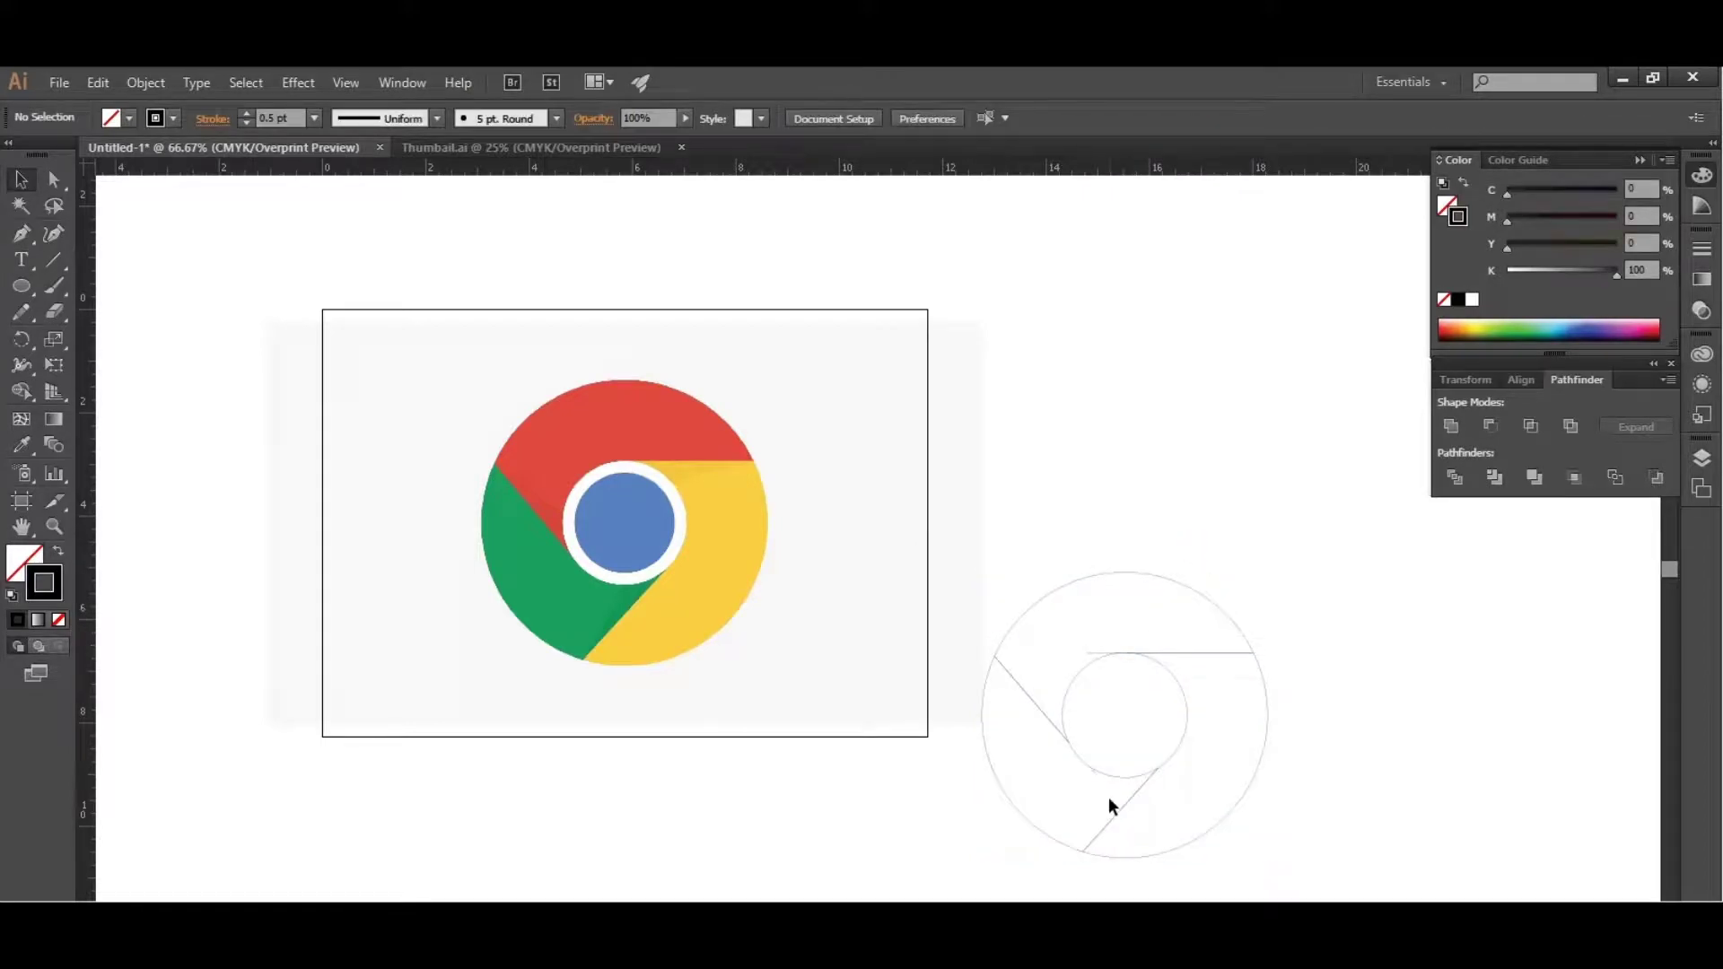
key(ctrl+z)
key(ctrl+z)
key(ctrl+z)
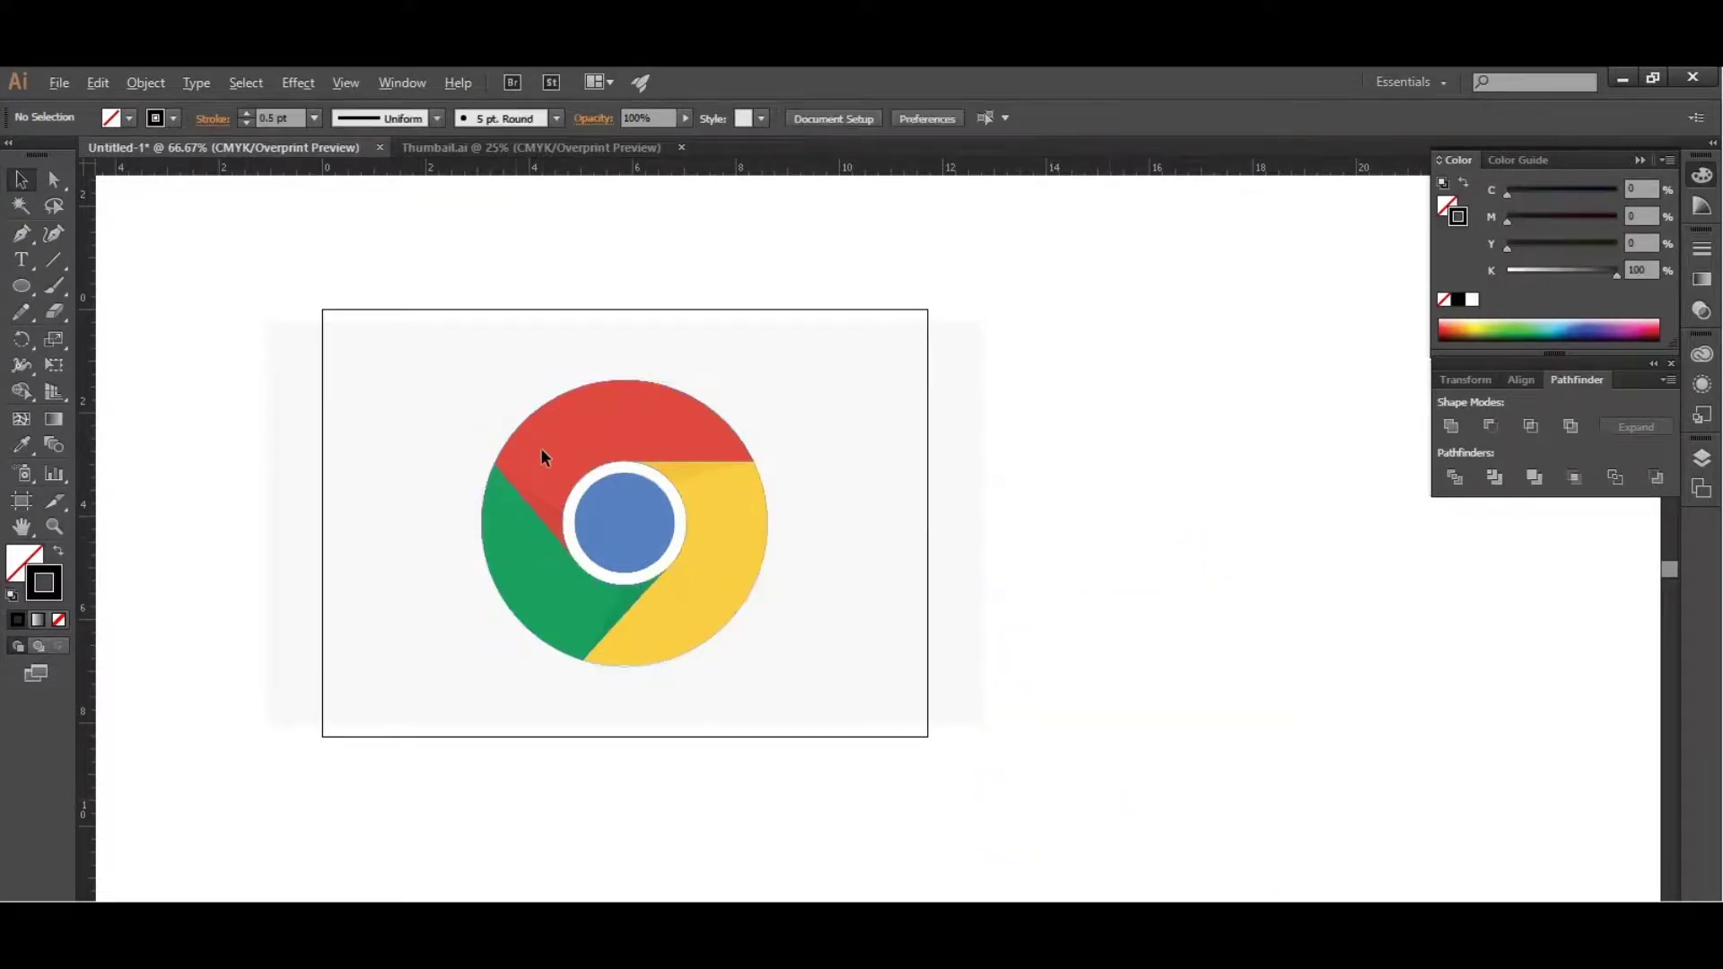
Delete the stray anchor point at the inner end of the horizontal red-yellow line above the white ring
scroll(543, 449, up, 2)
click(686, 471)
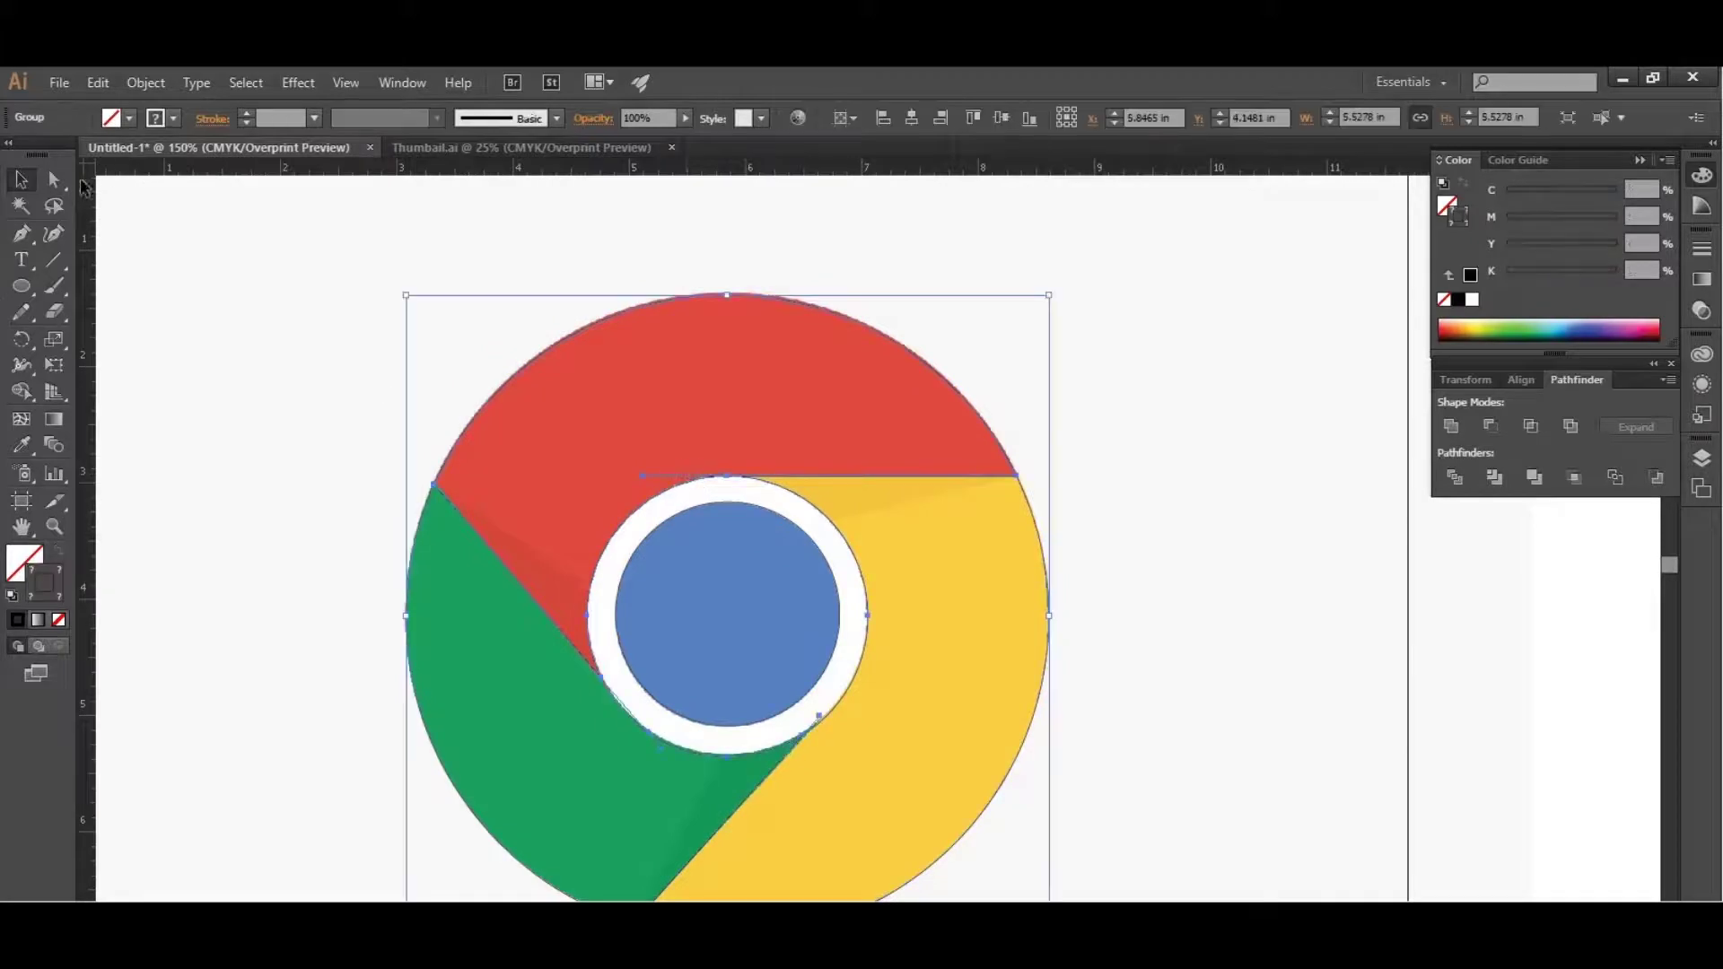
click(60, 183)
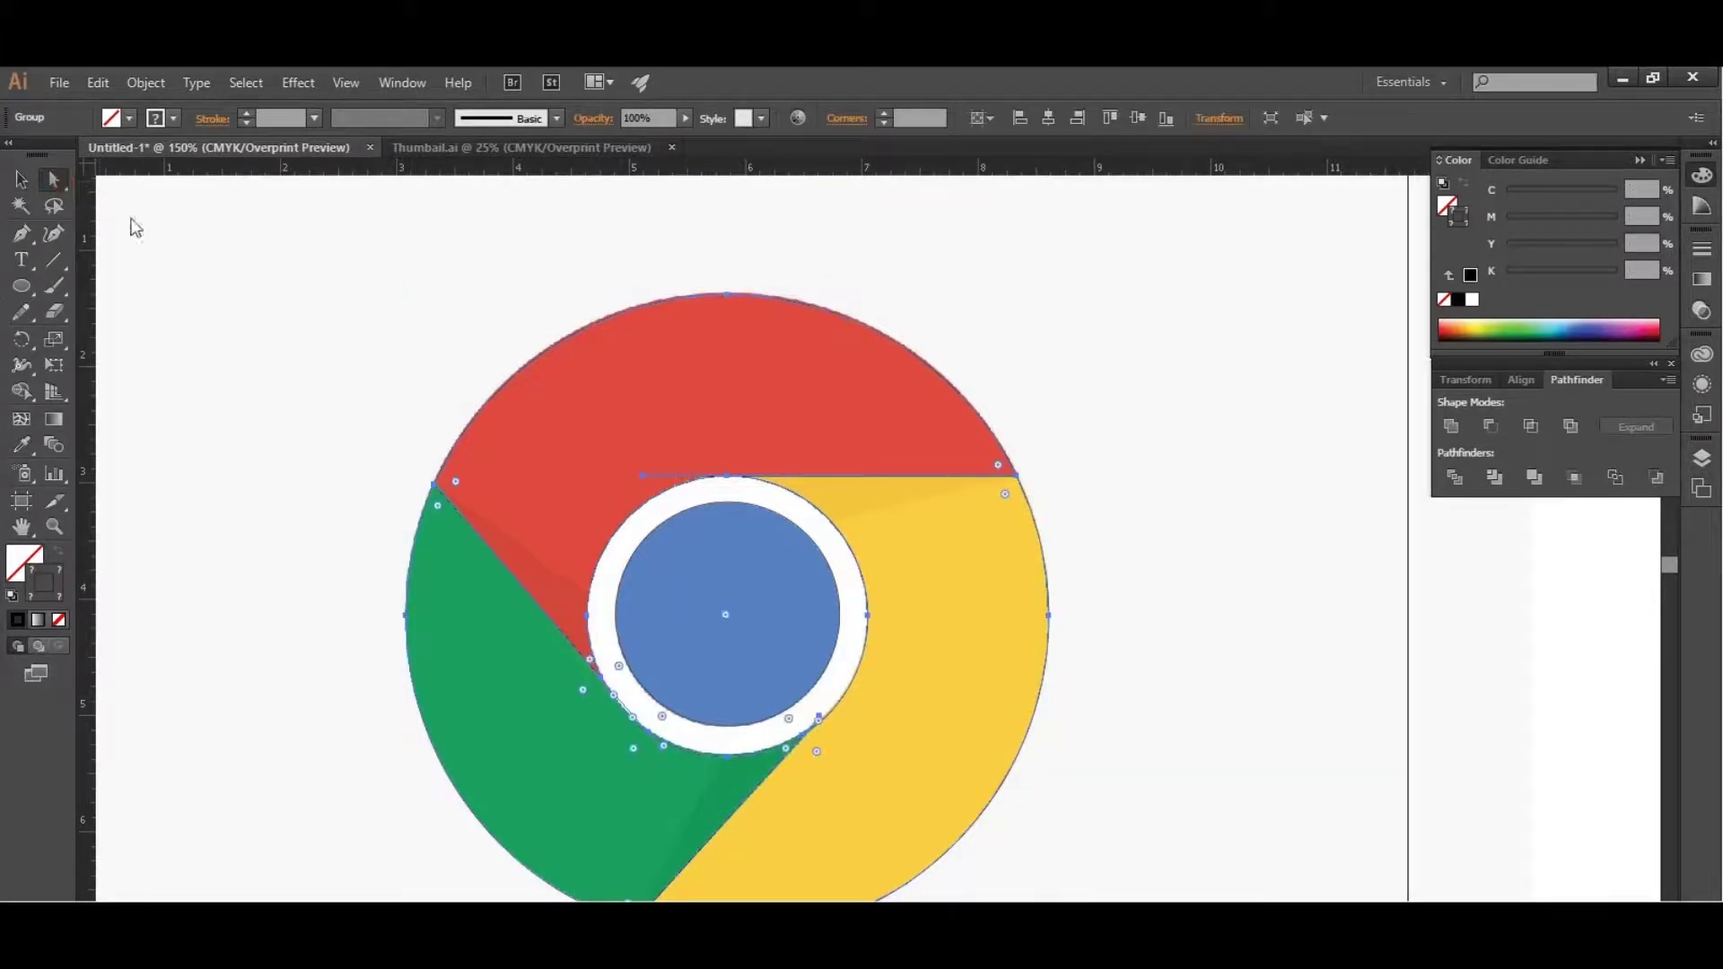
scroll(655, 480, up, 2)
click(621, 466)
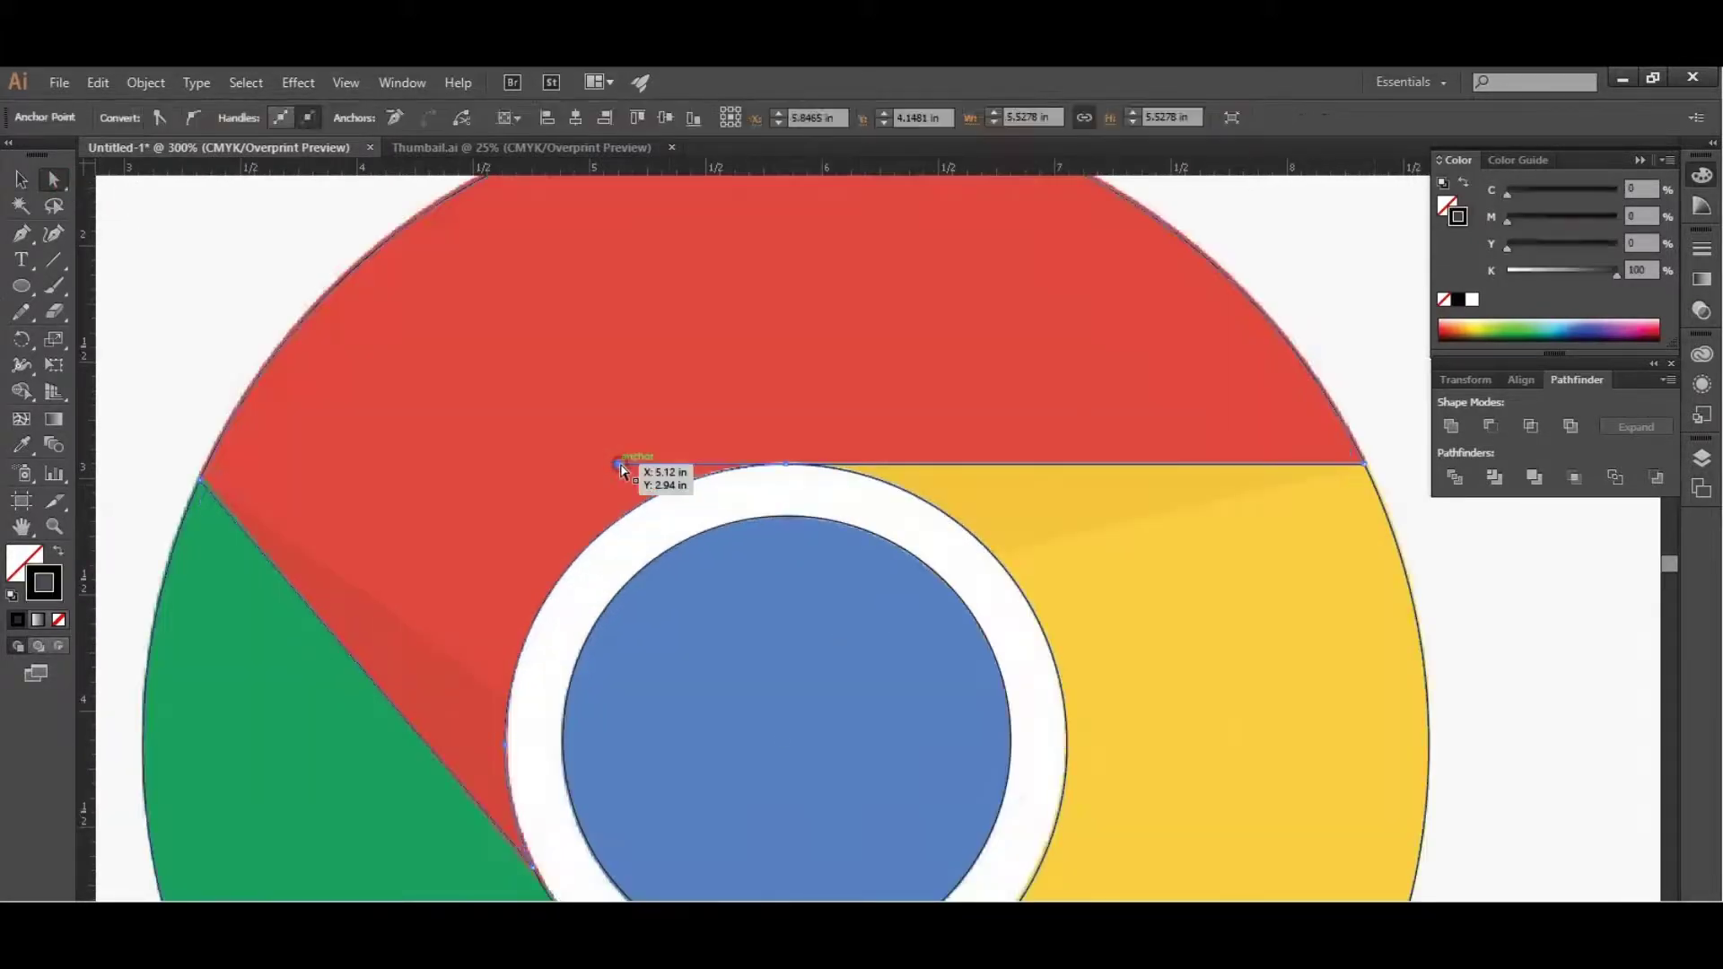
key(backslash)
scroll(623, 463, down, 3)
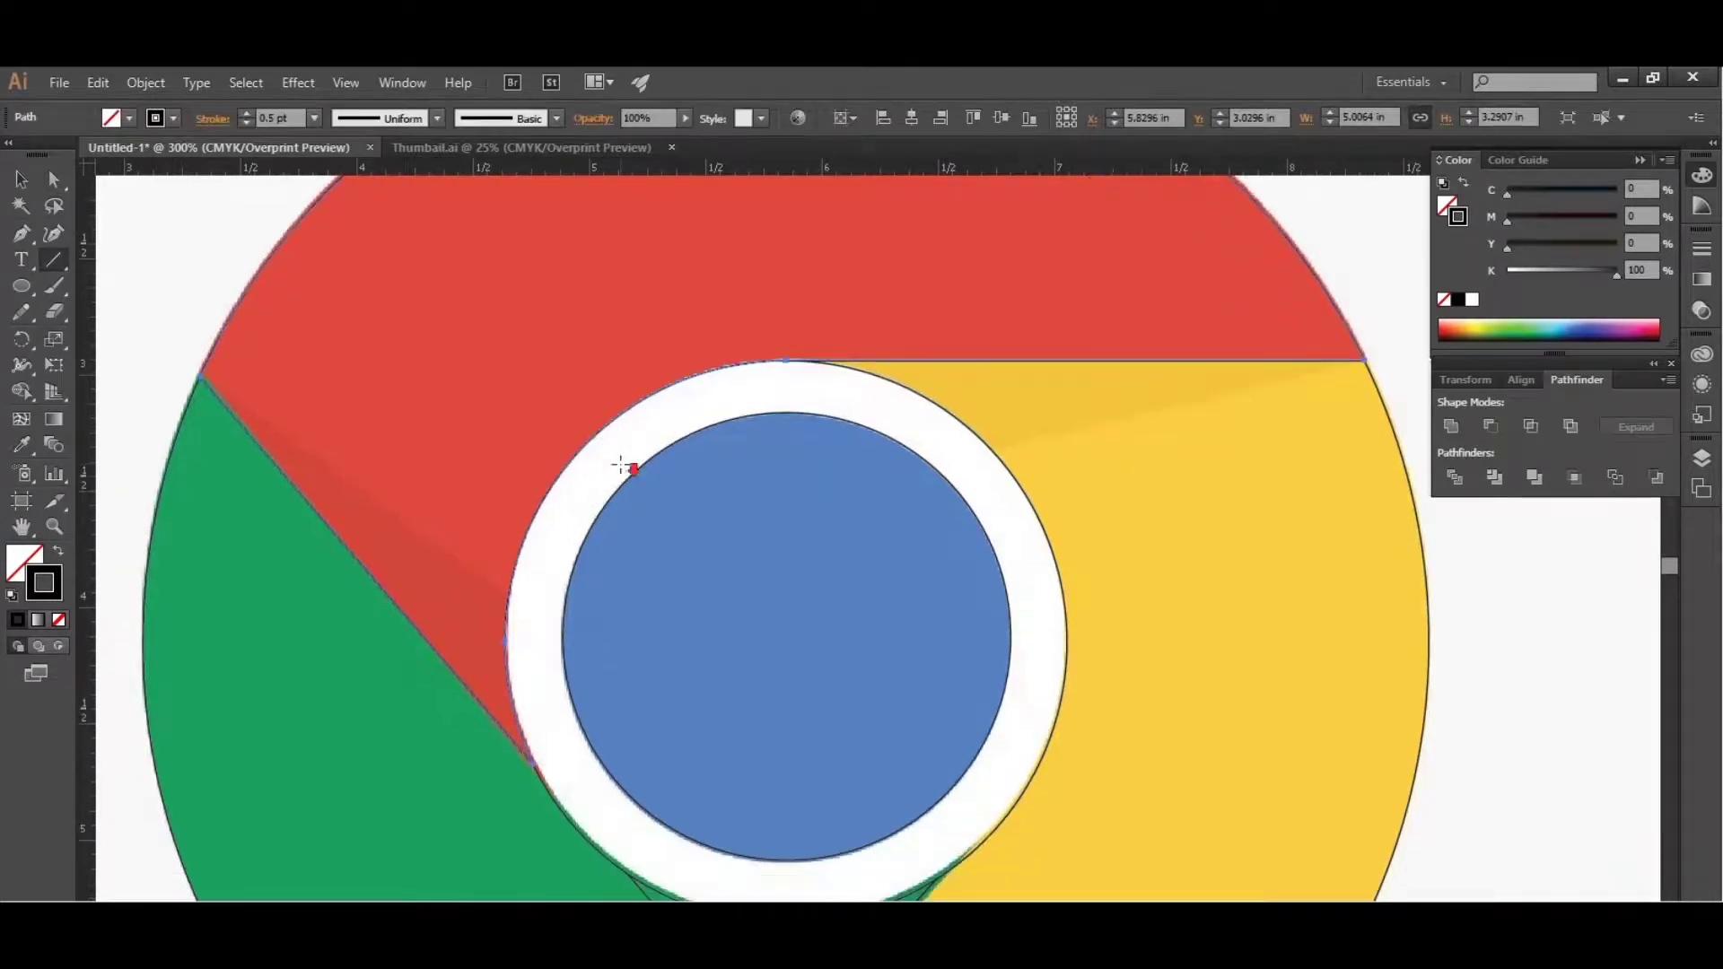
Delete the stray anchor point at the inner end of the red-green line just below the white ring
key(v)
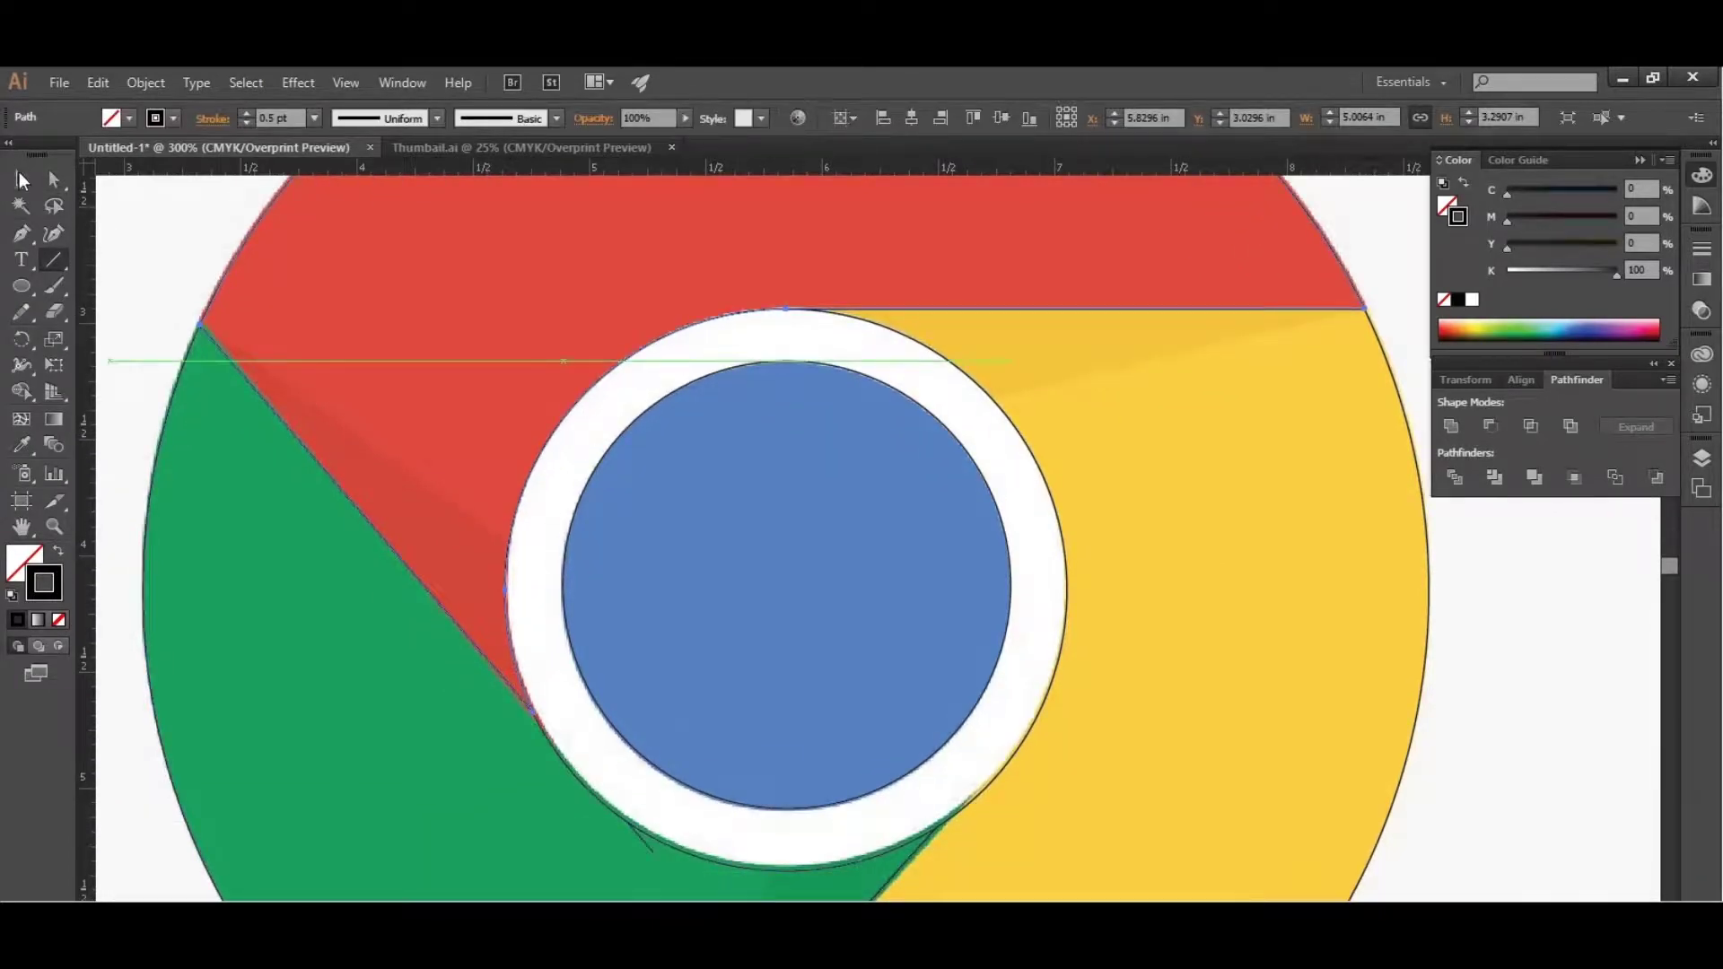
click(512, 530)
scroll(605, 752, down, 2)
click(643, 736)
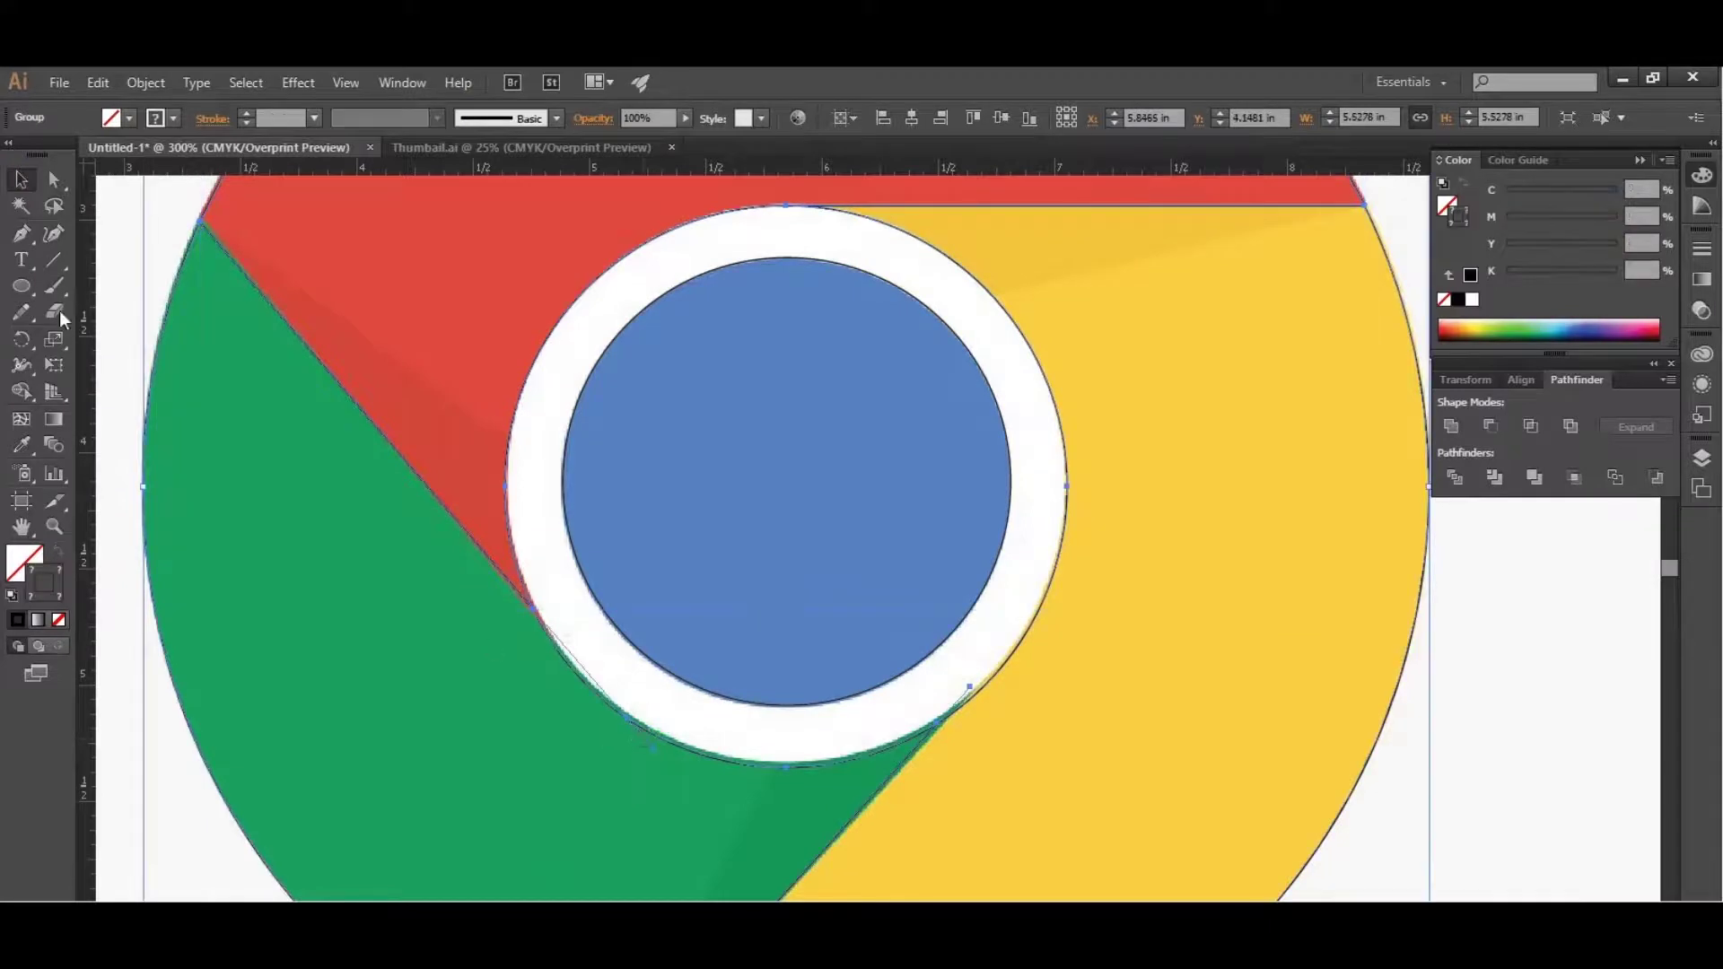
click(59, 182)
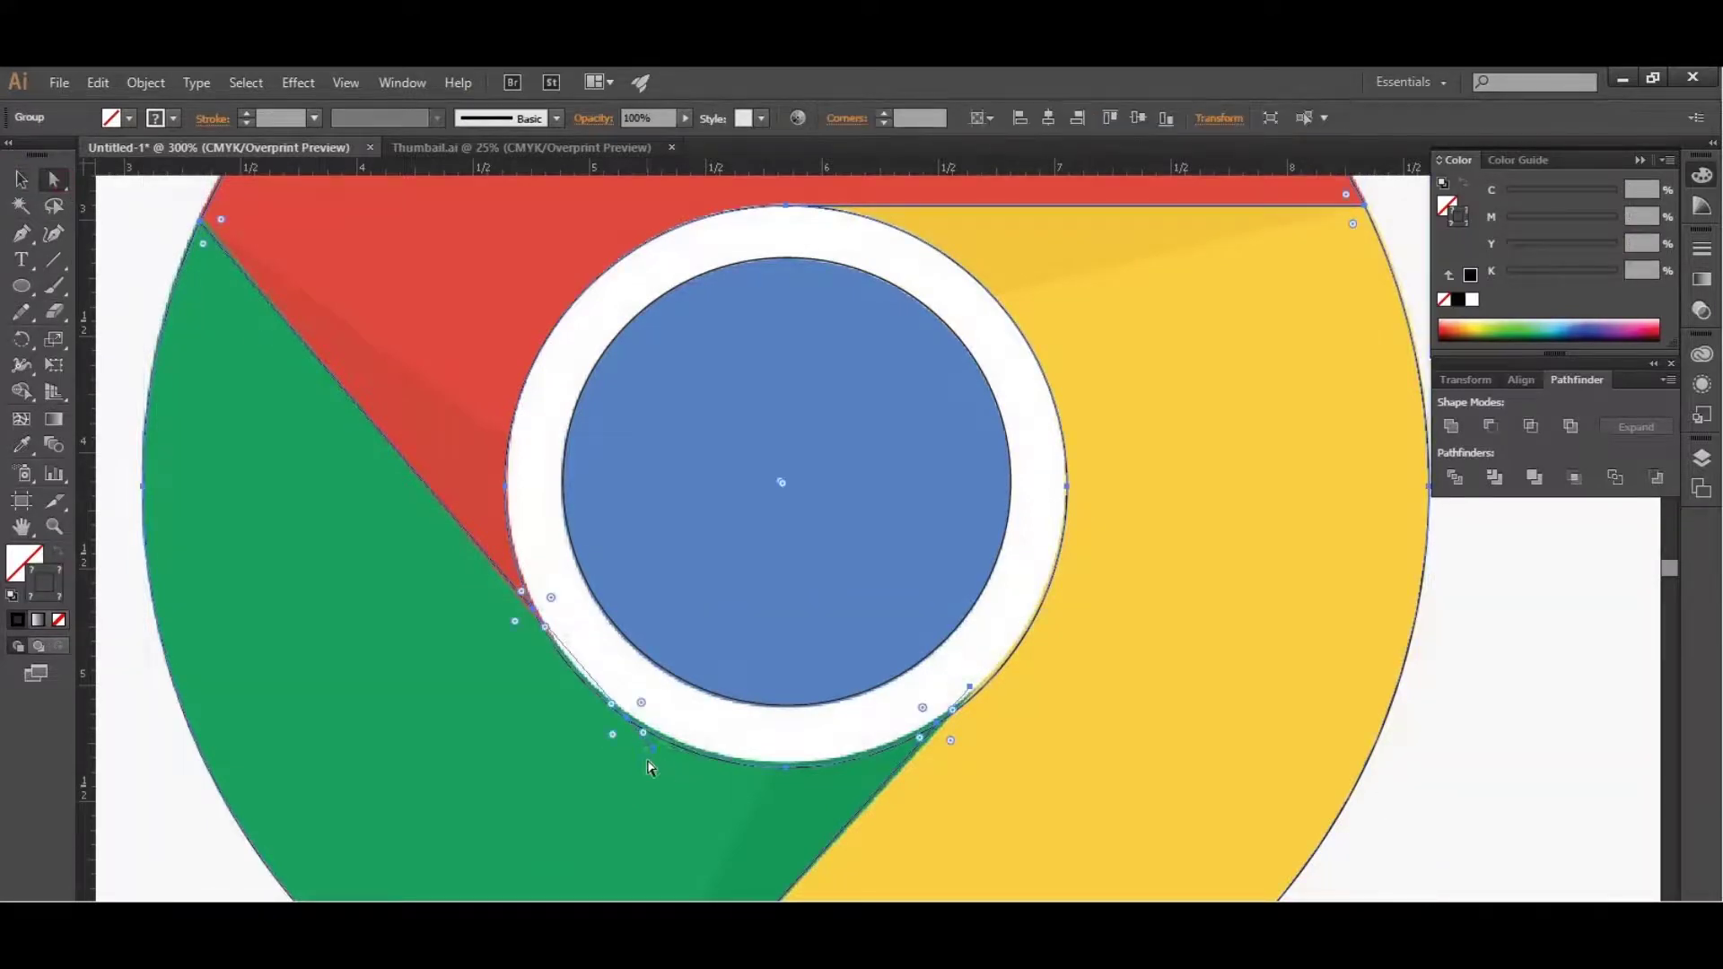
click(655, 750)
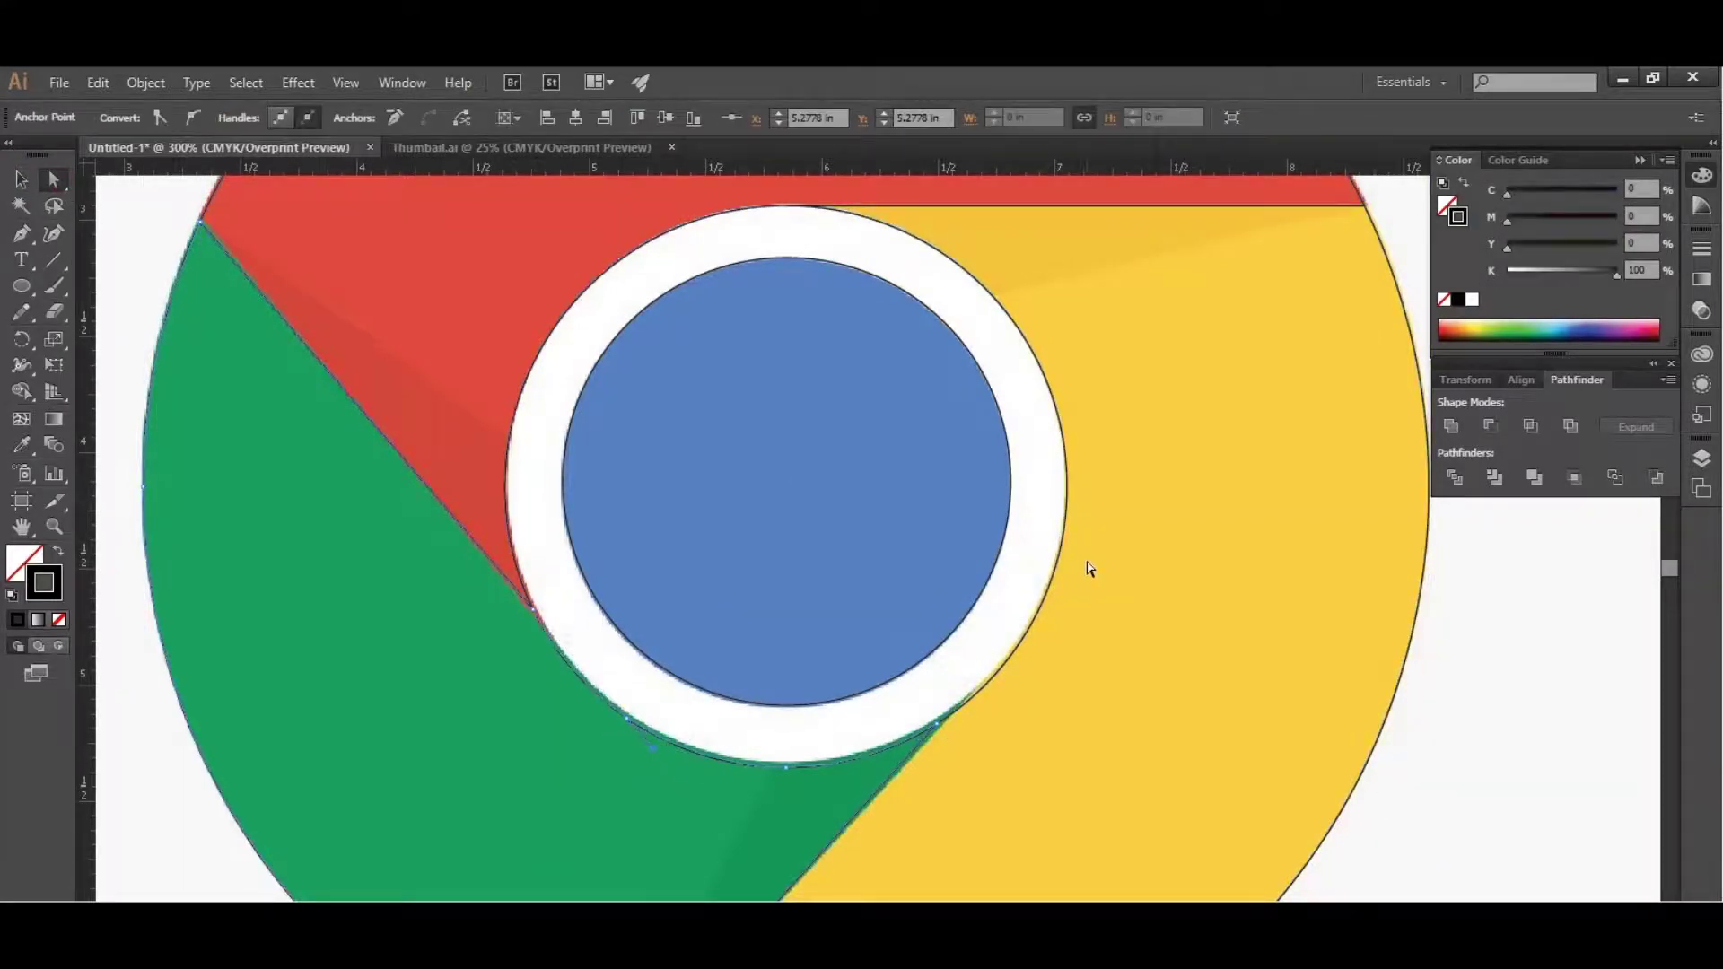
click(1091, 570)
scroll(661, 769, down, 3)
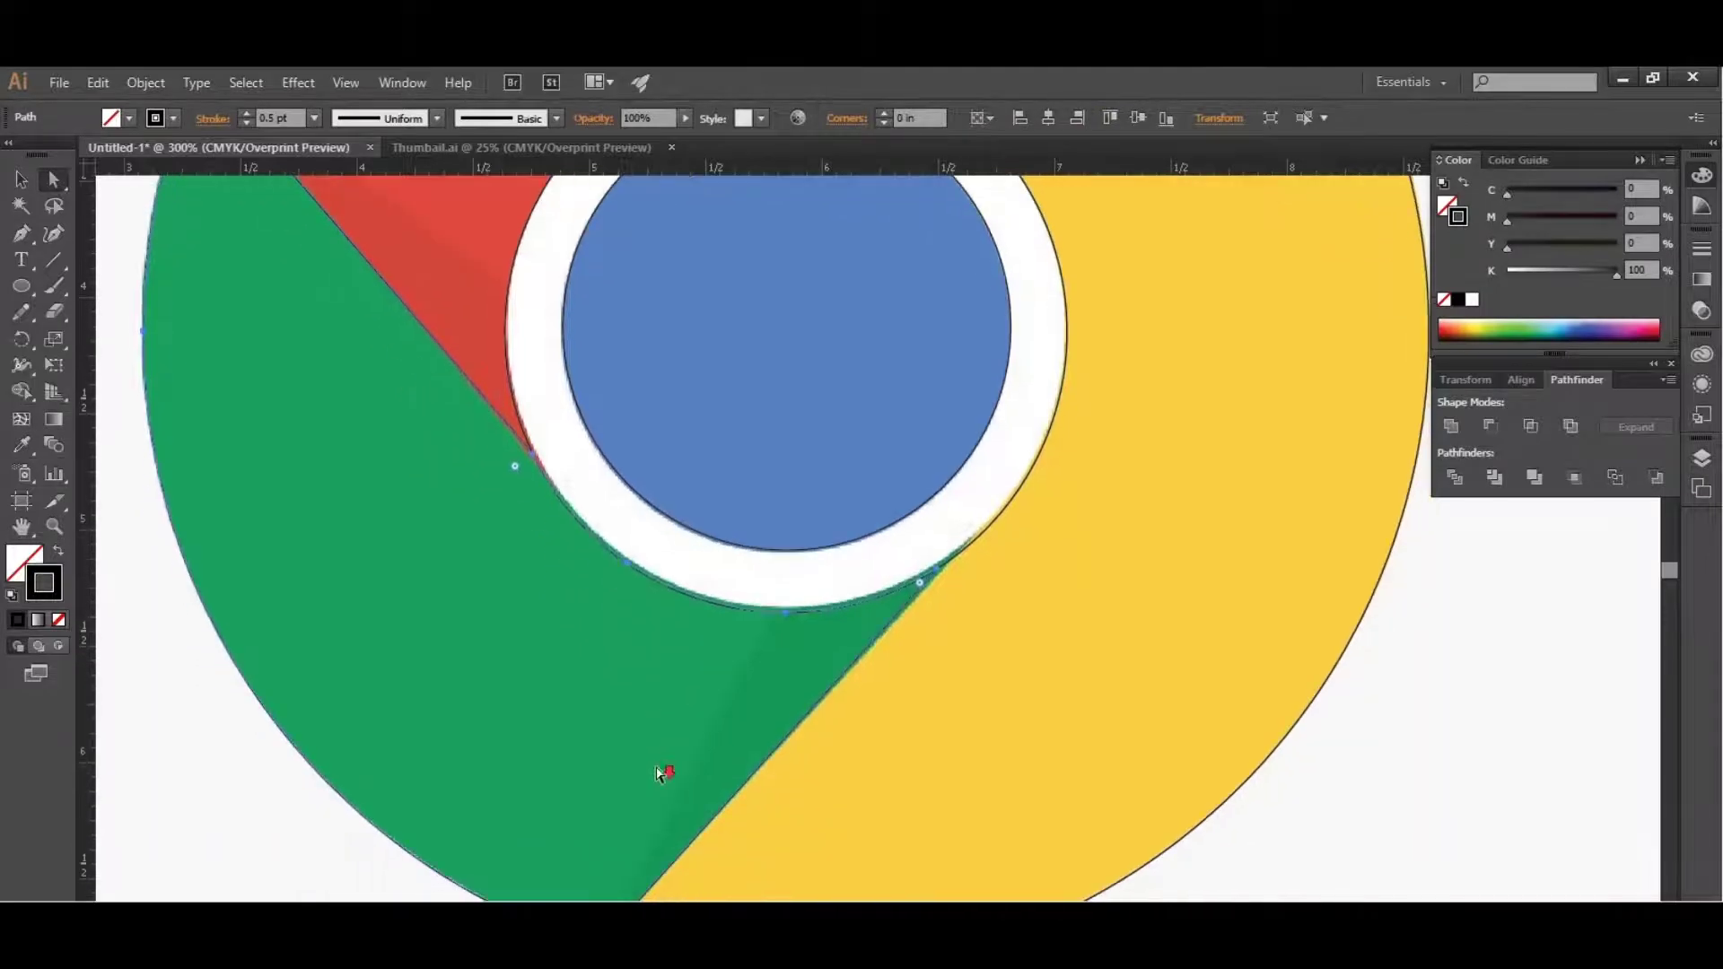
Move the cleaned-up divided group off the artboard to inspect its outline, and undo the move
scroll(981, 557, up, 2)
scroll(981, 561, down, 2)
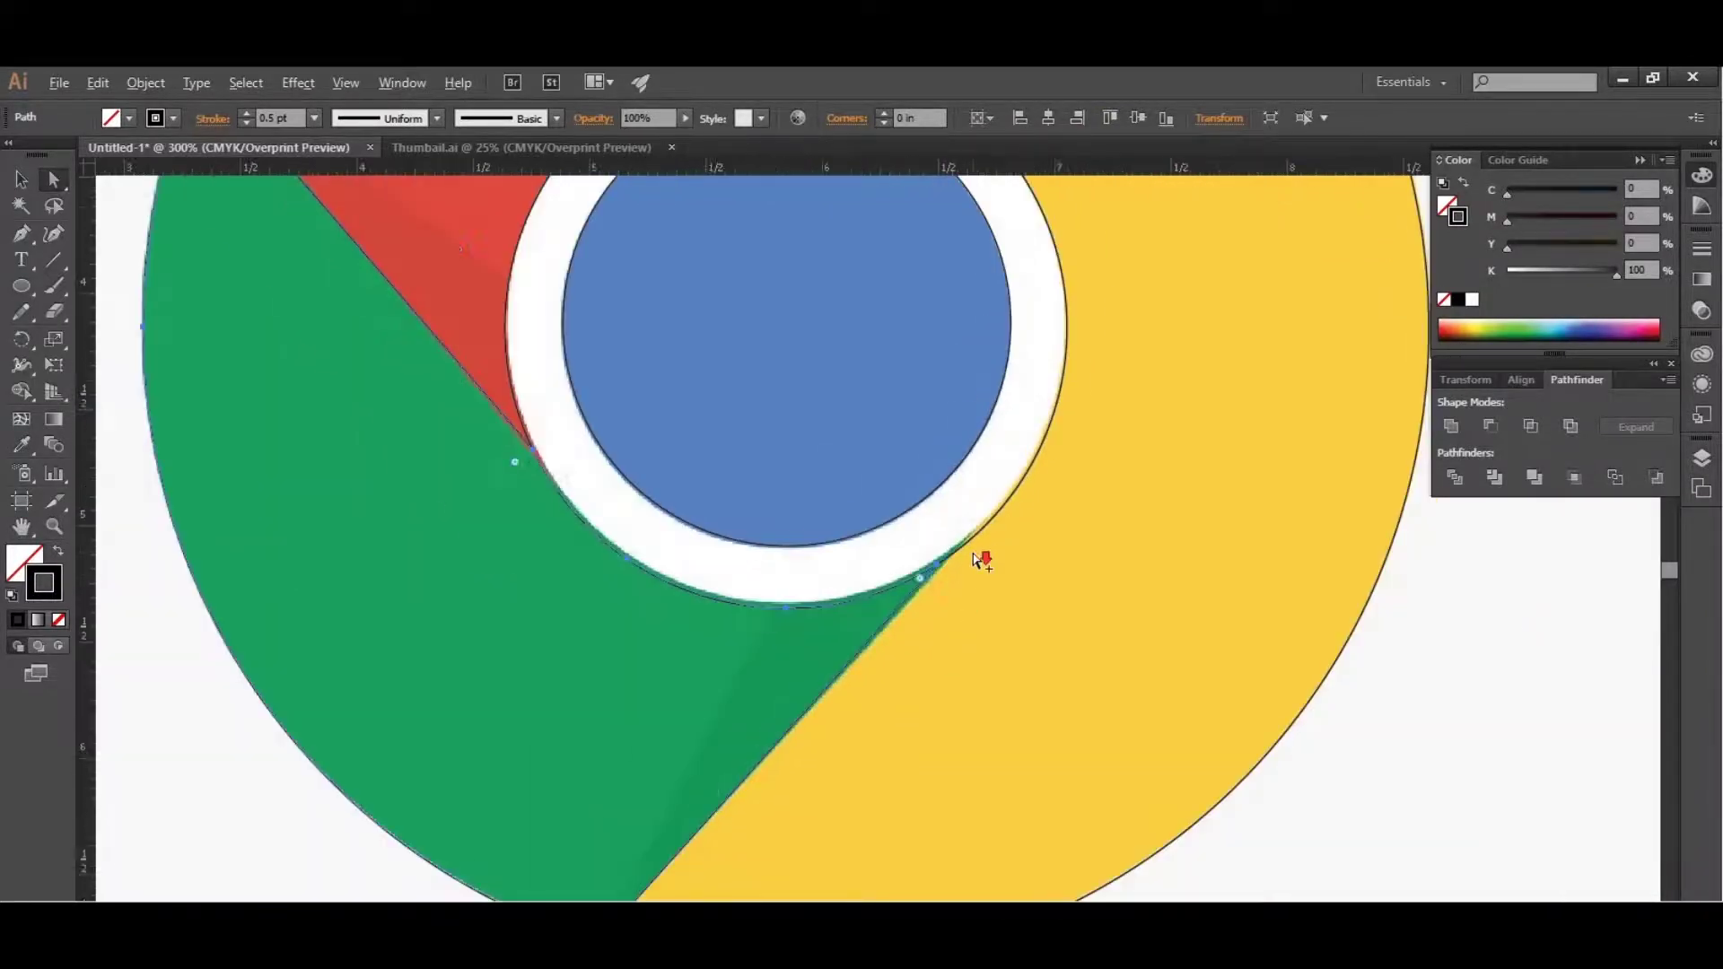
scroll(981, 557, down, 2)
click(21, 178)
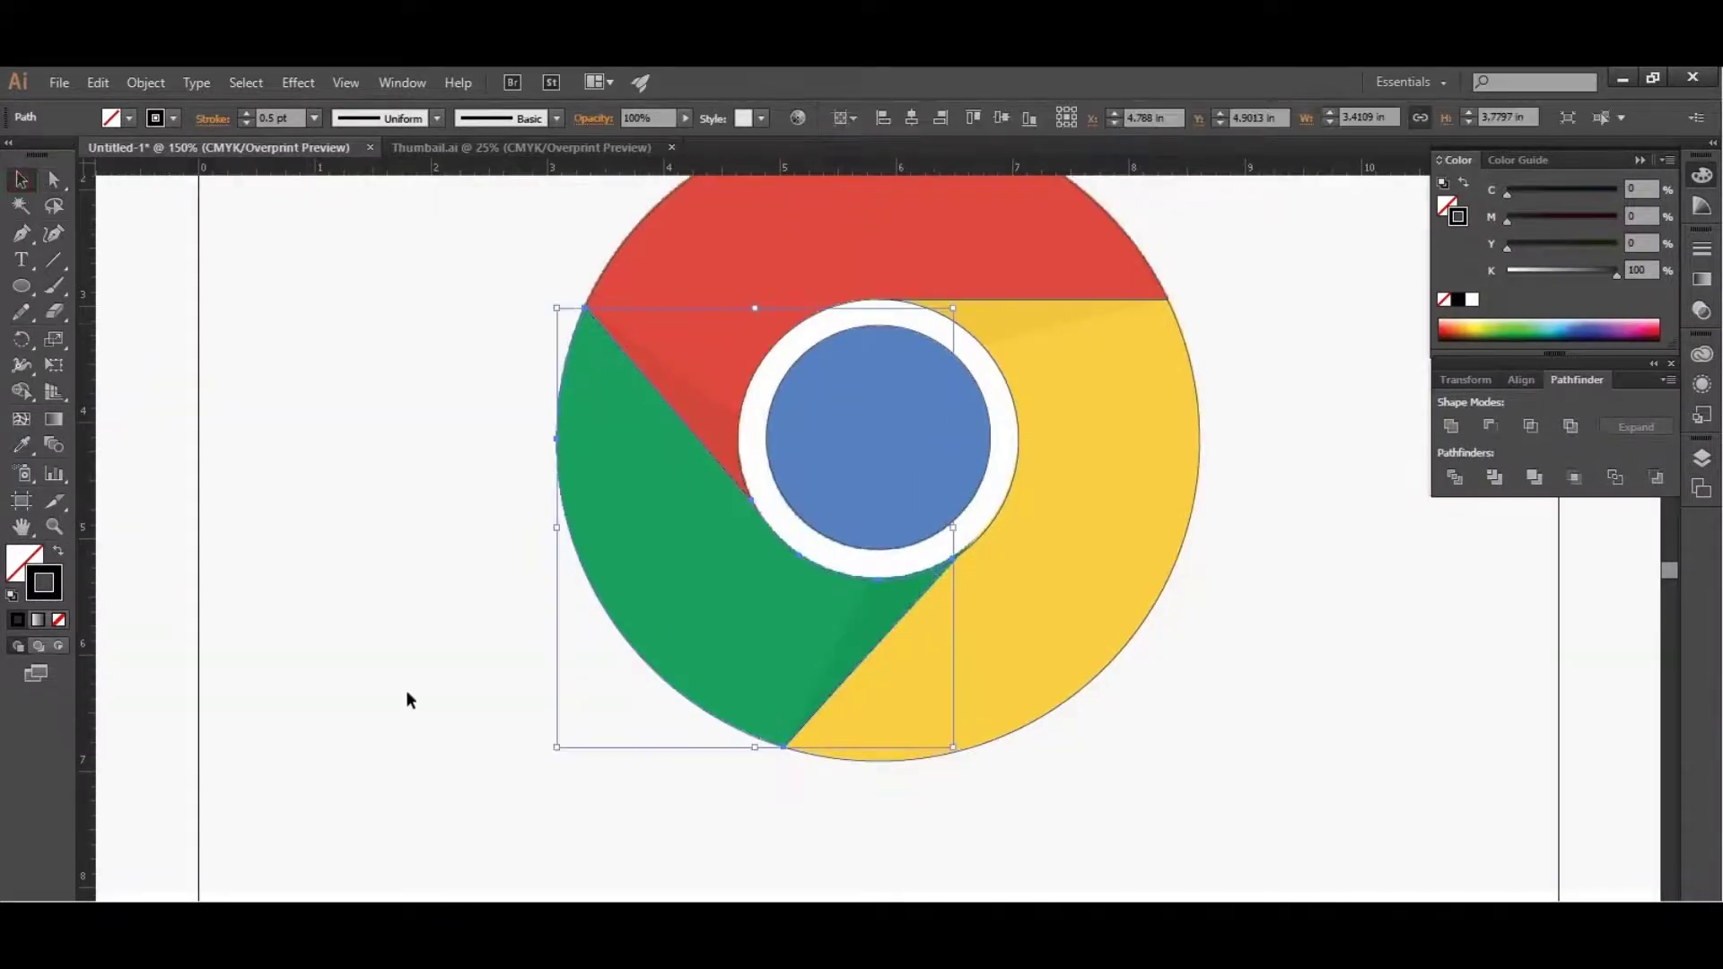
scroll(401, 697, down, 2)
click(957, 611)
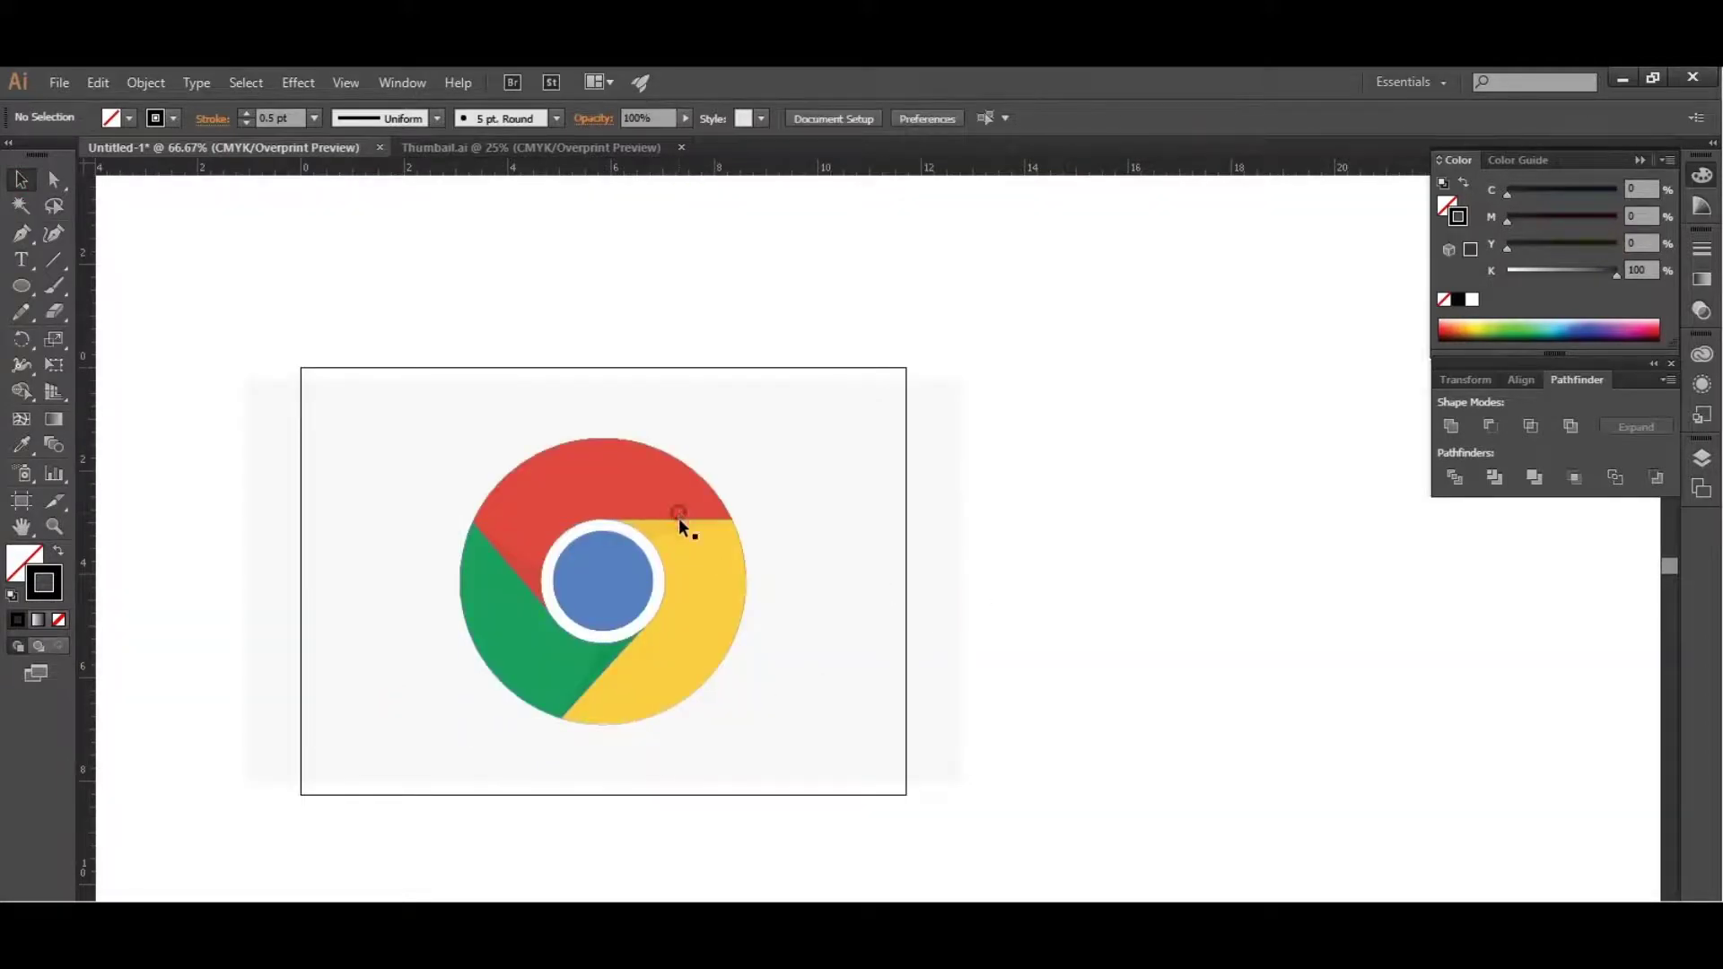
drag(678, 519, 1356, 597)
key(ctrl+z)
Ungroup the divided logo outline into individually selectable segments
right_click(742, 549)
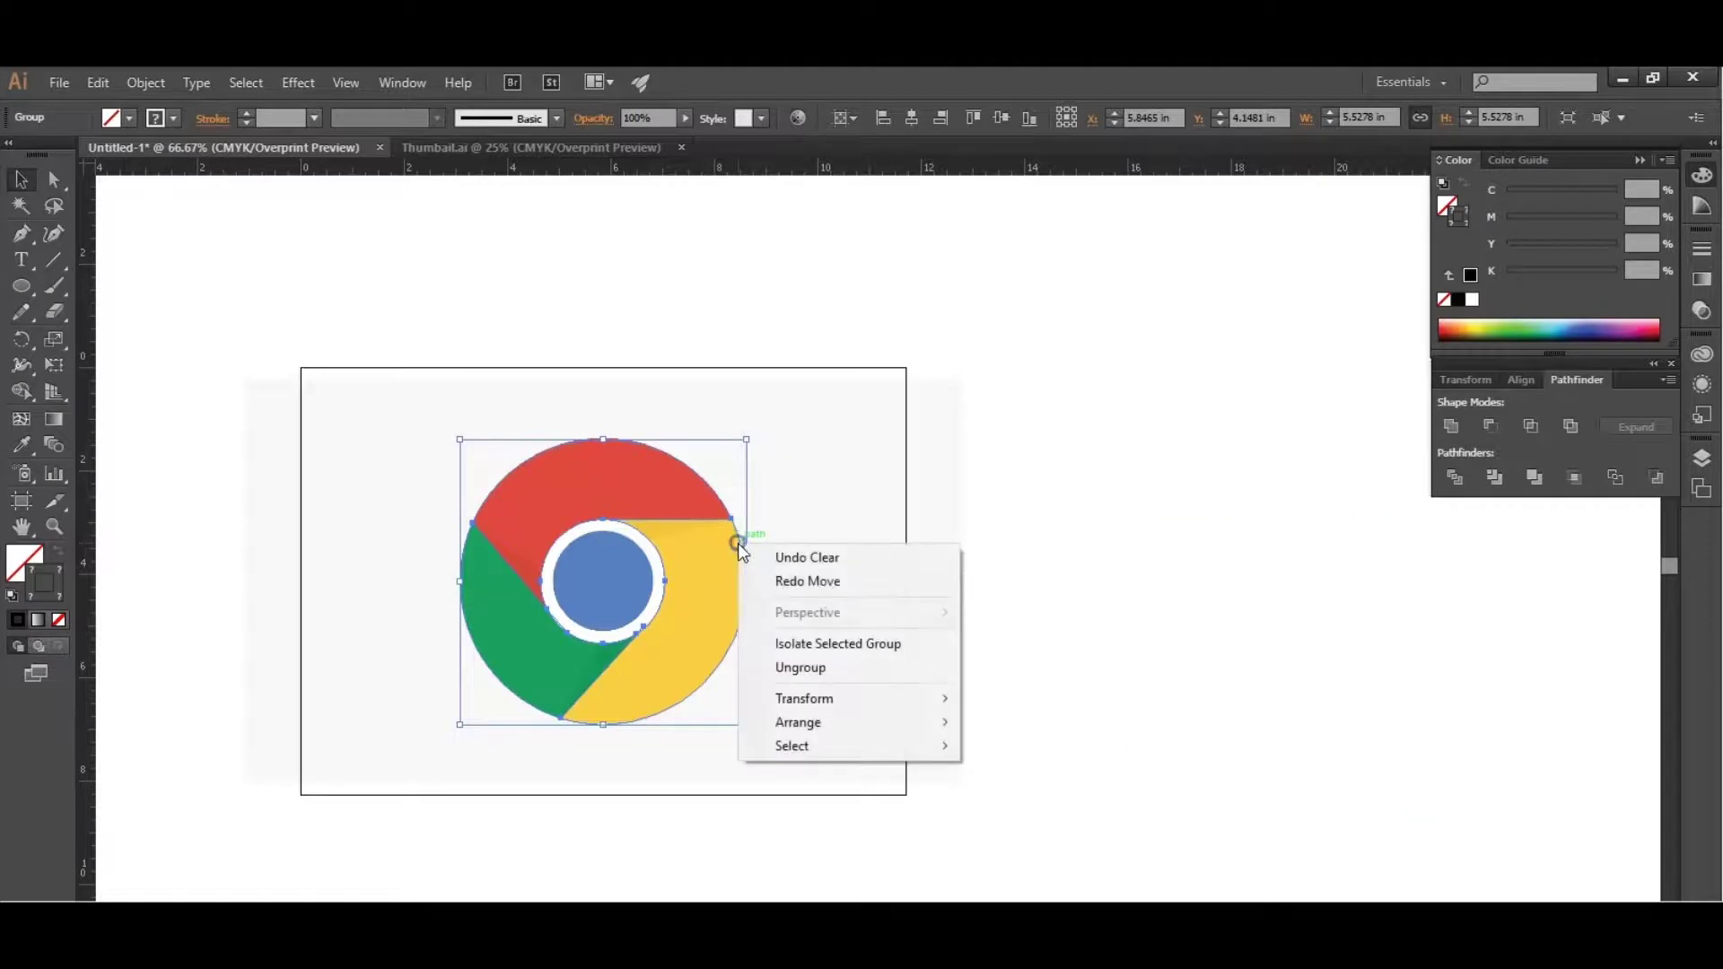
click(809, 668)
click(1181, 635)
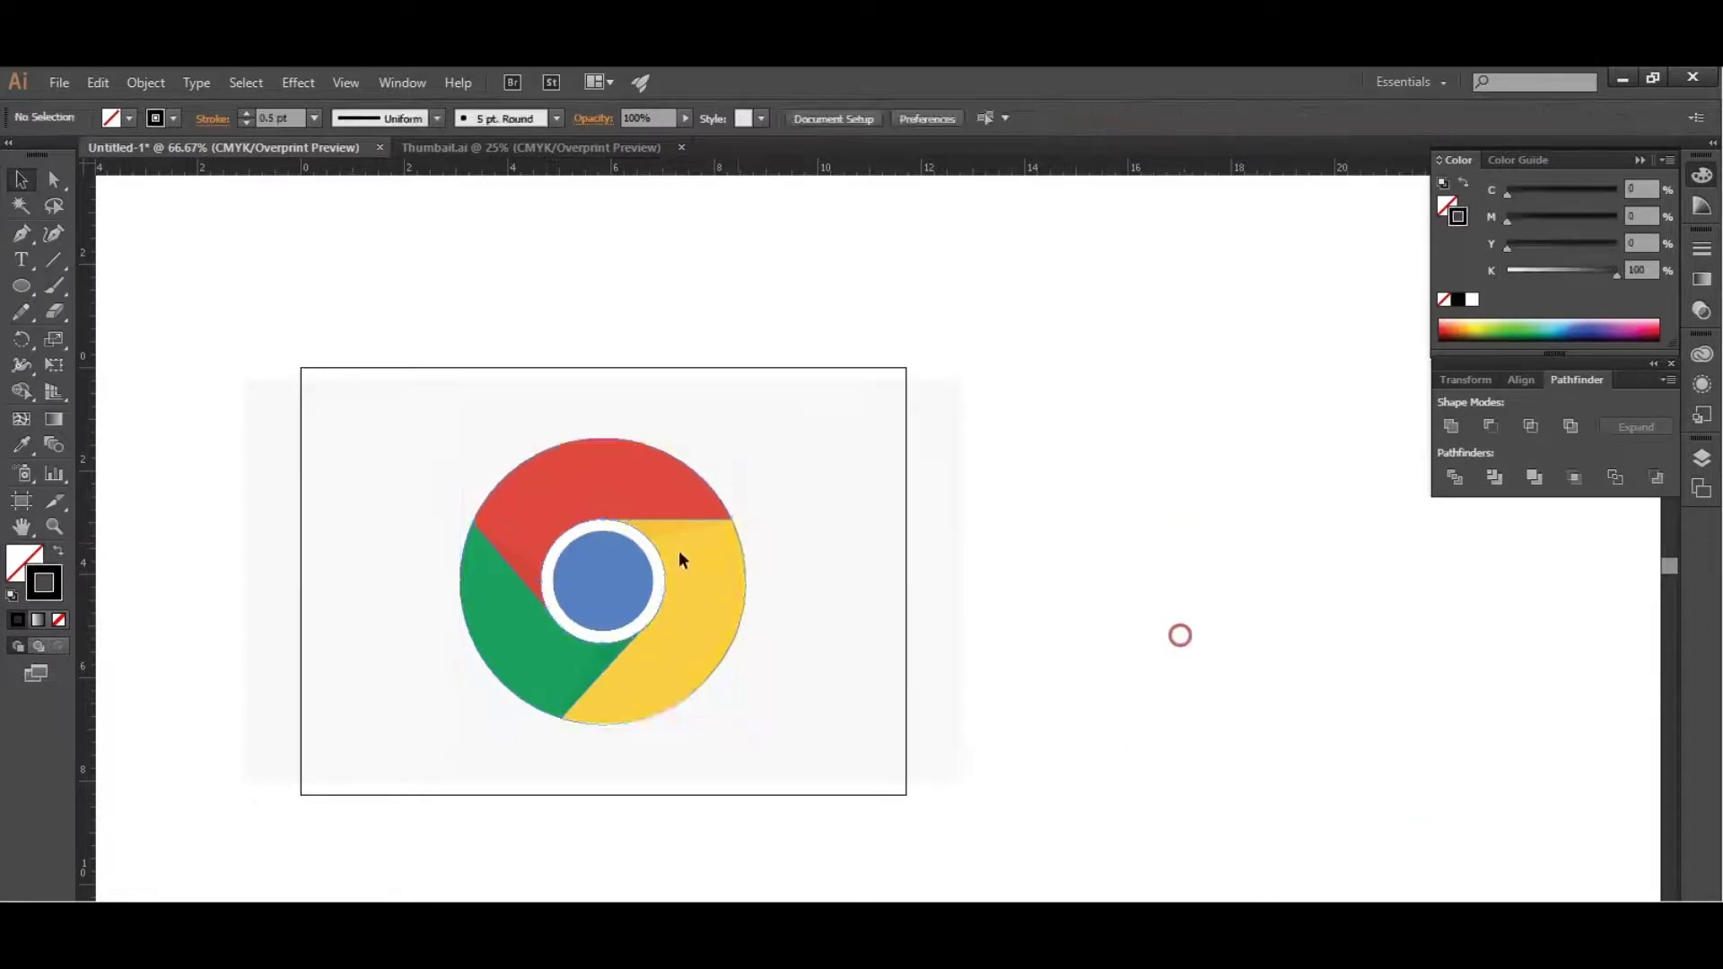
double_click(675, 460)
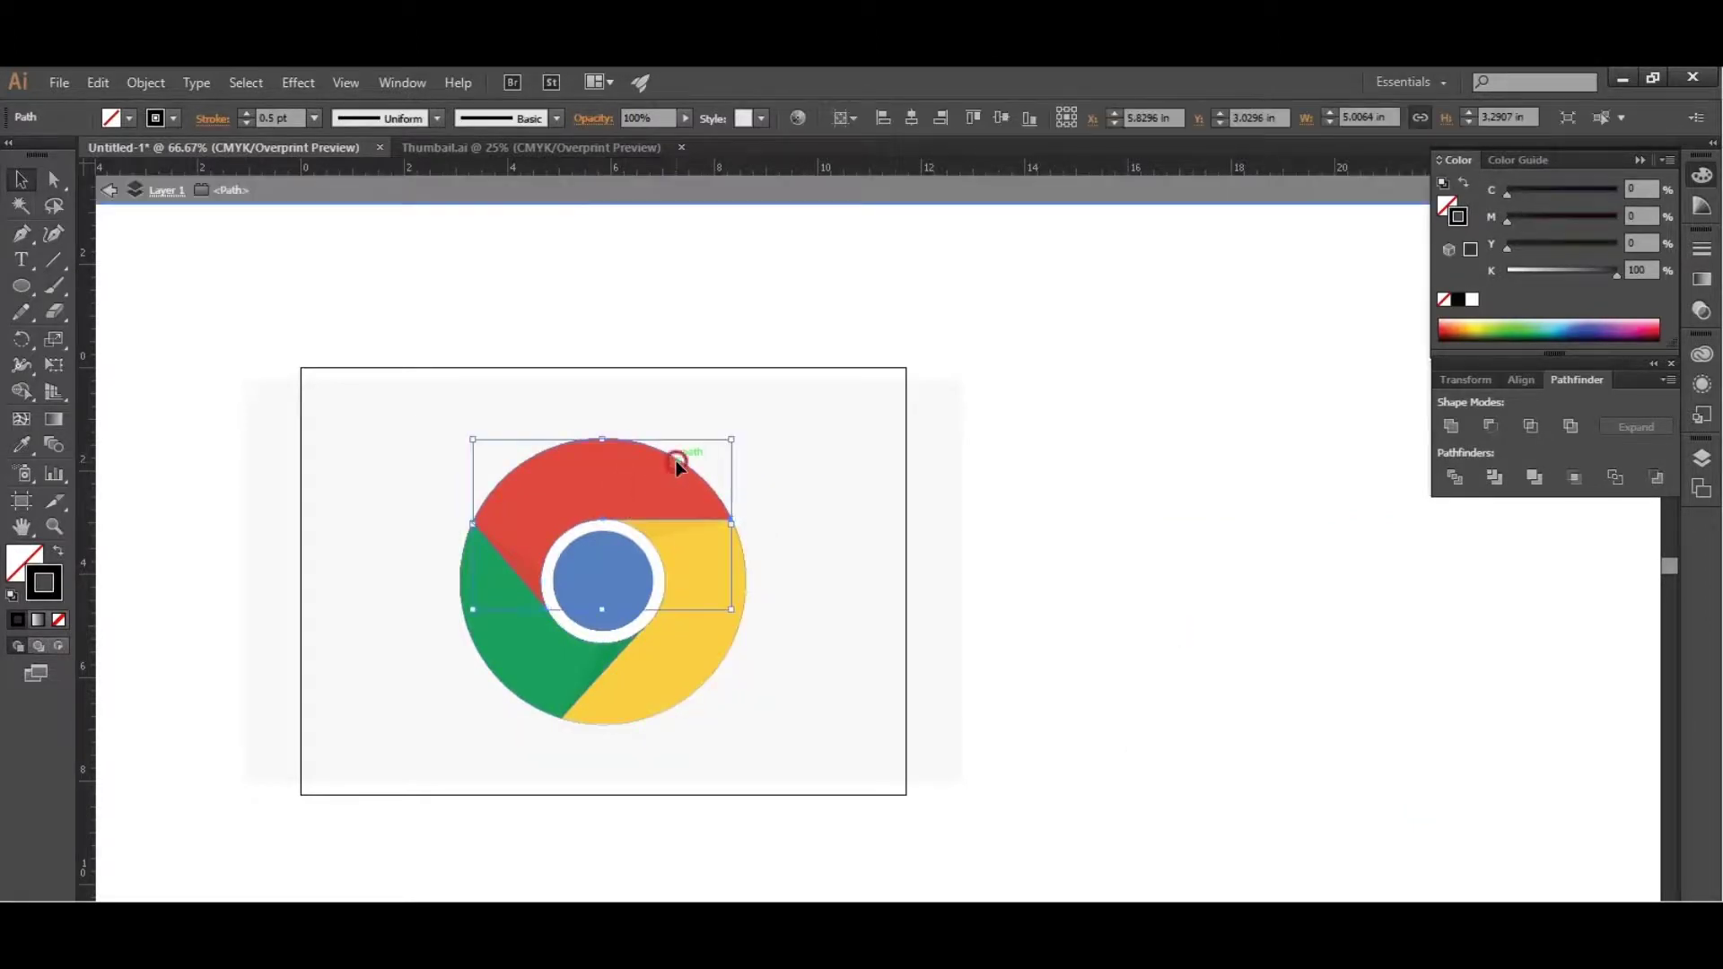
double_click(1036, 421)
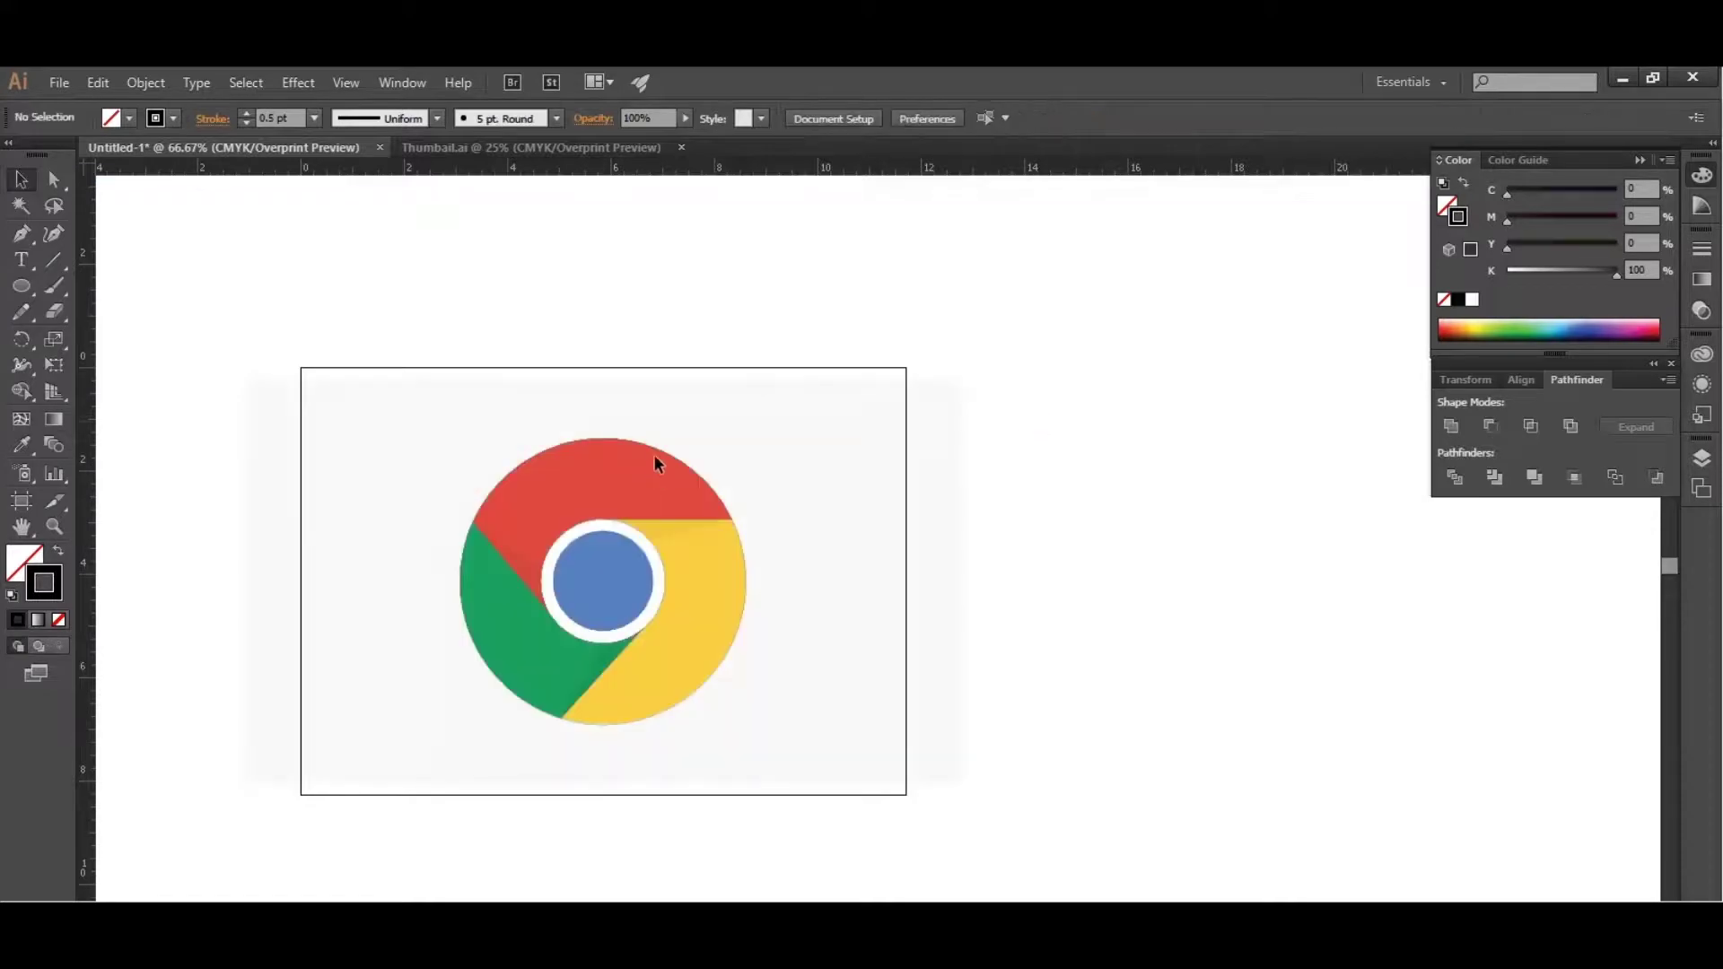
Move the red, yellow and green segment outlines apart to check their separation, and undo the moves
drag(661, 454, 504, 215)
click(740, 541)
drag(736, 535, 1113, 588)
click(608, 662)
drag(612, 655, 571, 752)
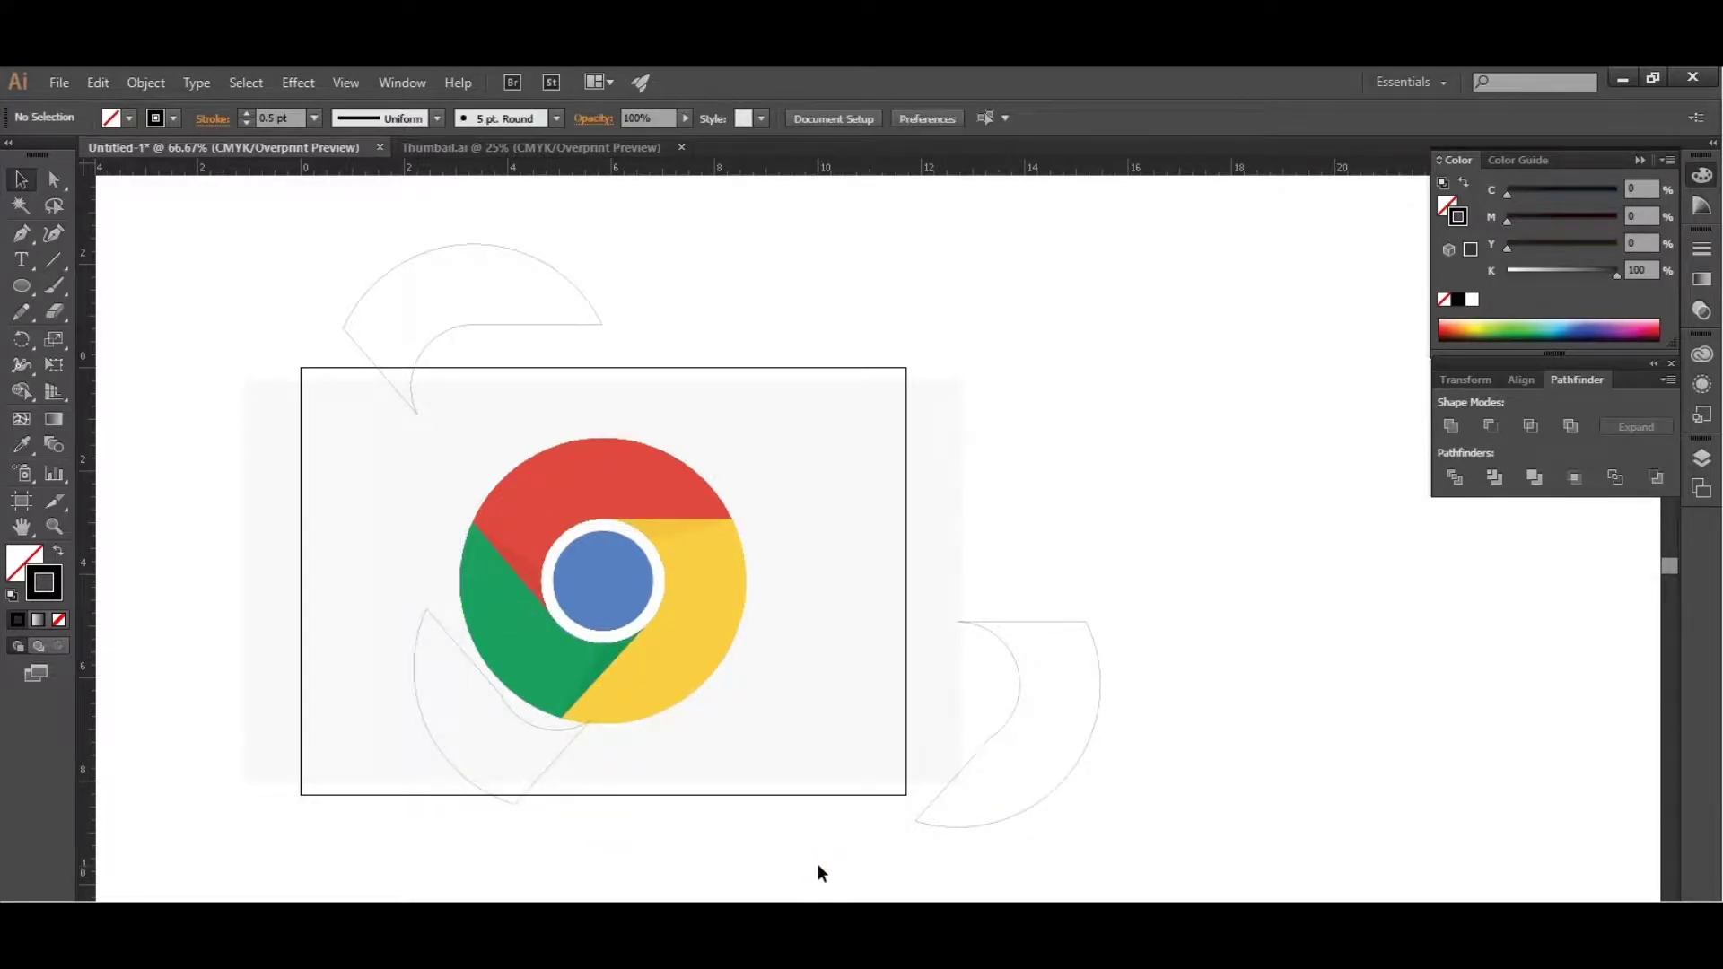
key(ctrl+z)
key(ctrl+z)
key(ctrl+z)
key(ctrl+z)
key(ctrl+z)
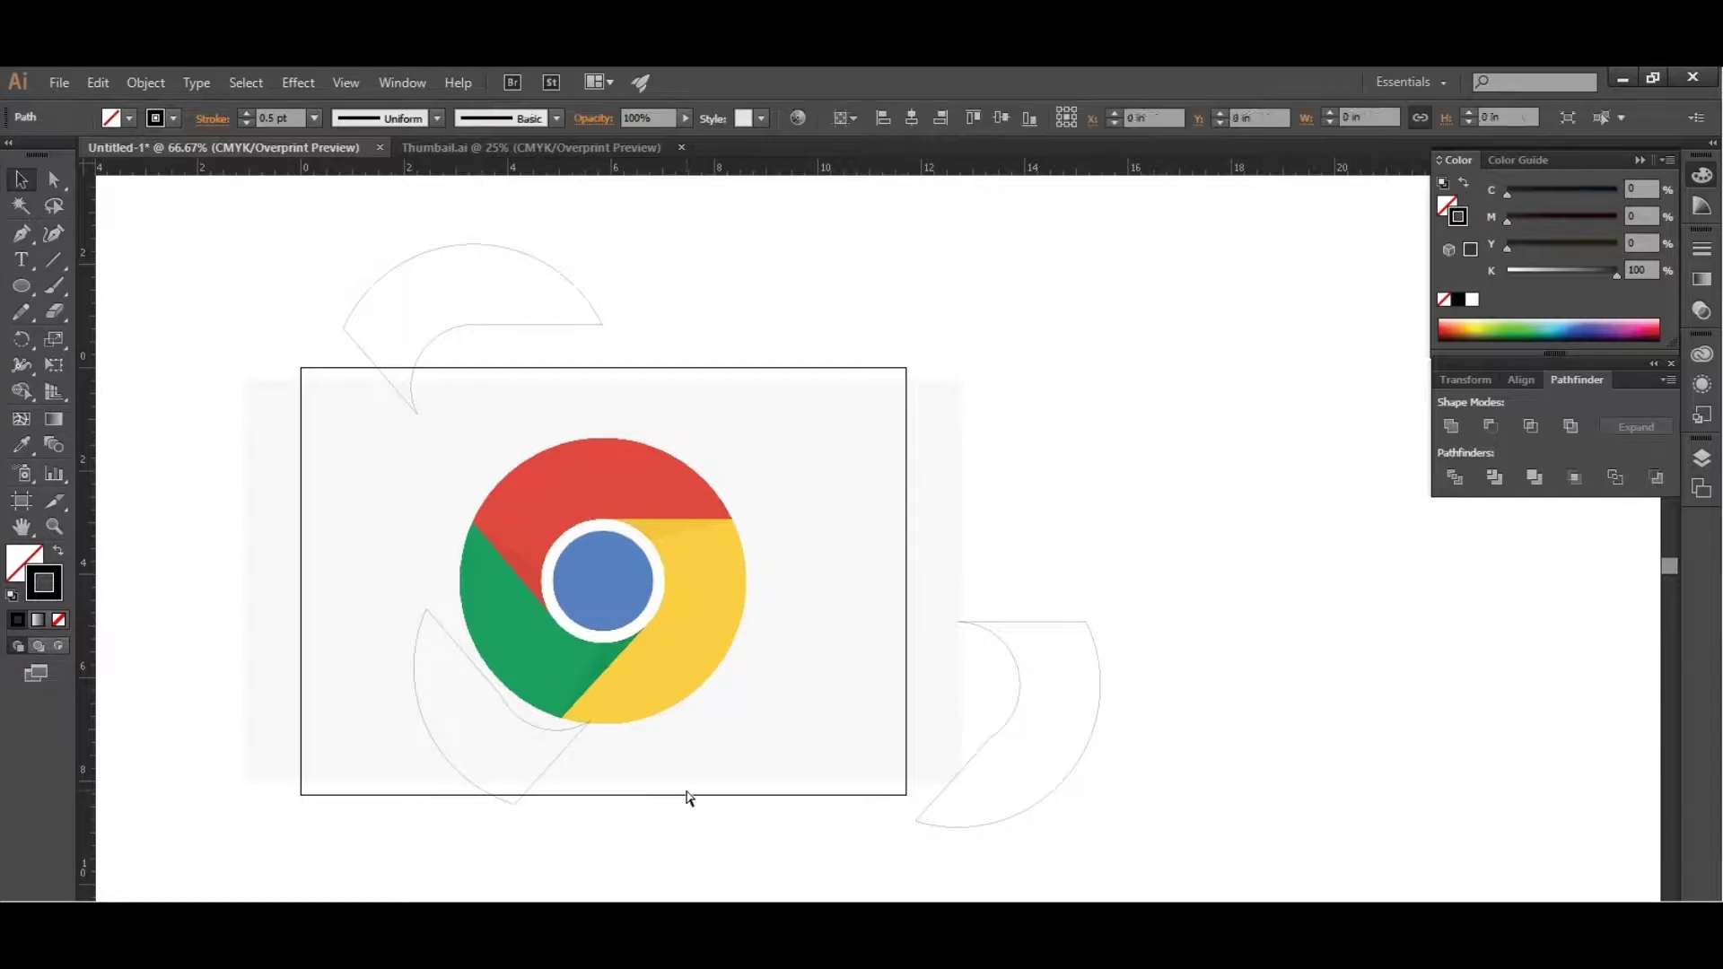
click(1138, 569)
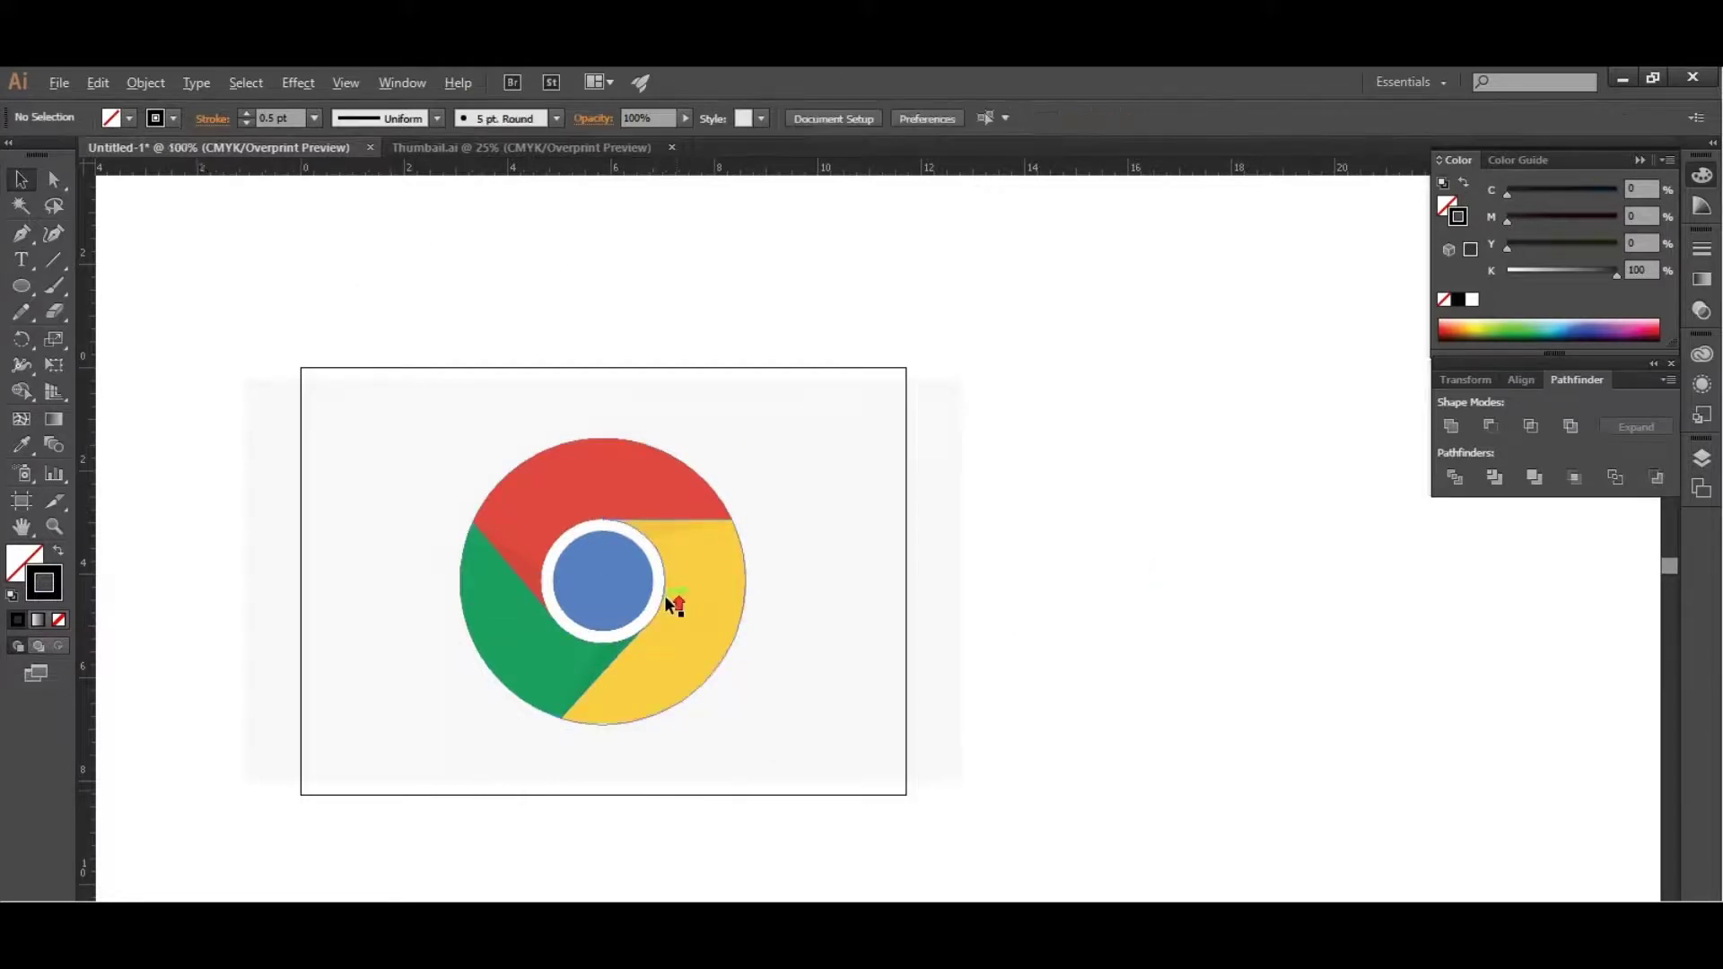
Paste a copy of the blue inner circle in front and enlarge it from its centre to about 2.4 in, towards the white ring's outer edge
scroll(666, 596, up, 3)
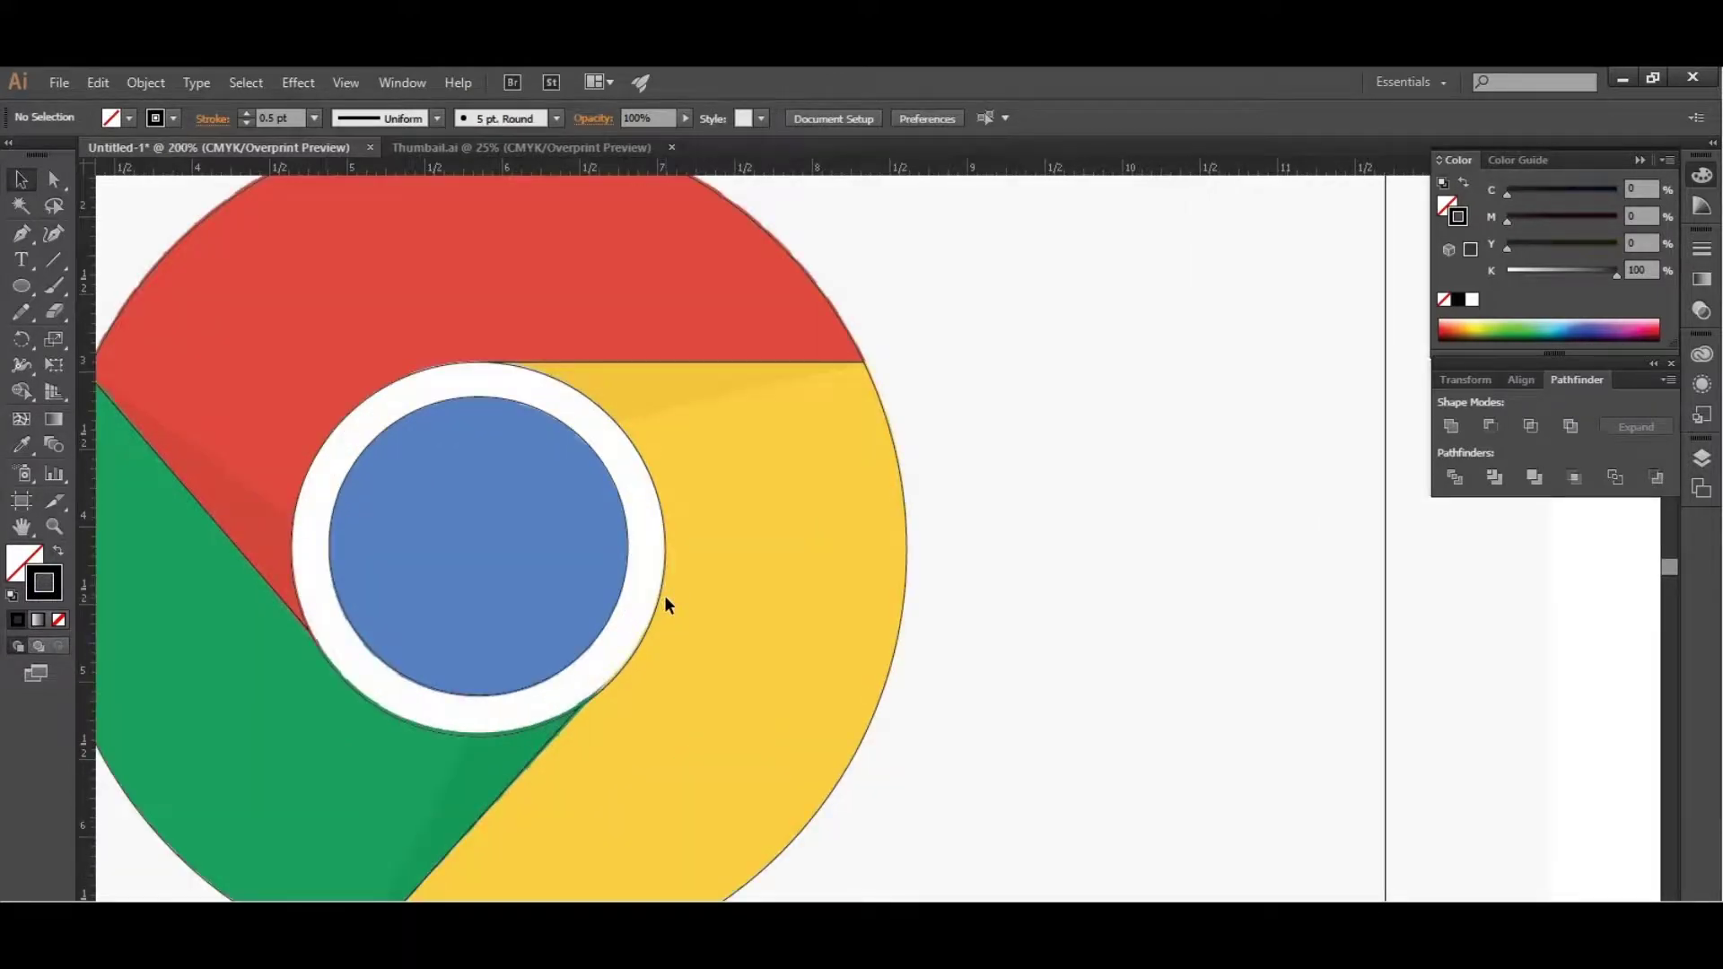
scroll(754, 564, up, 1)
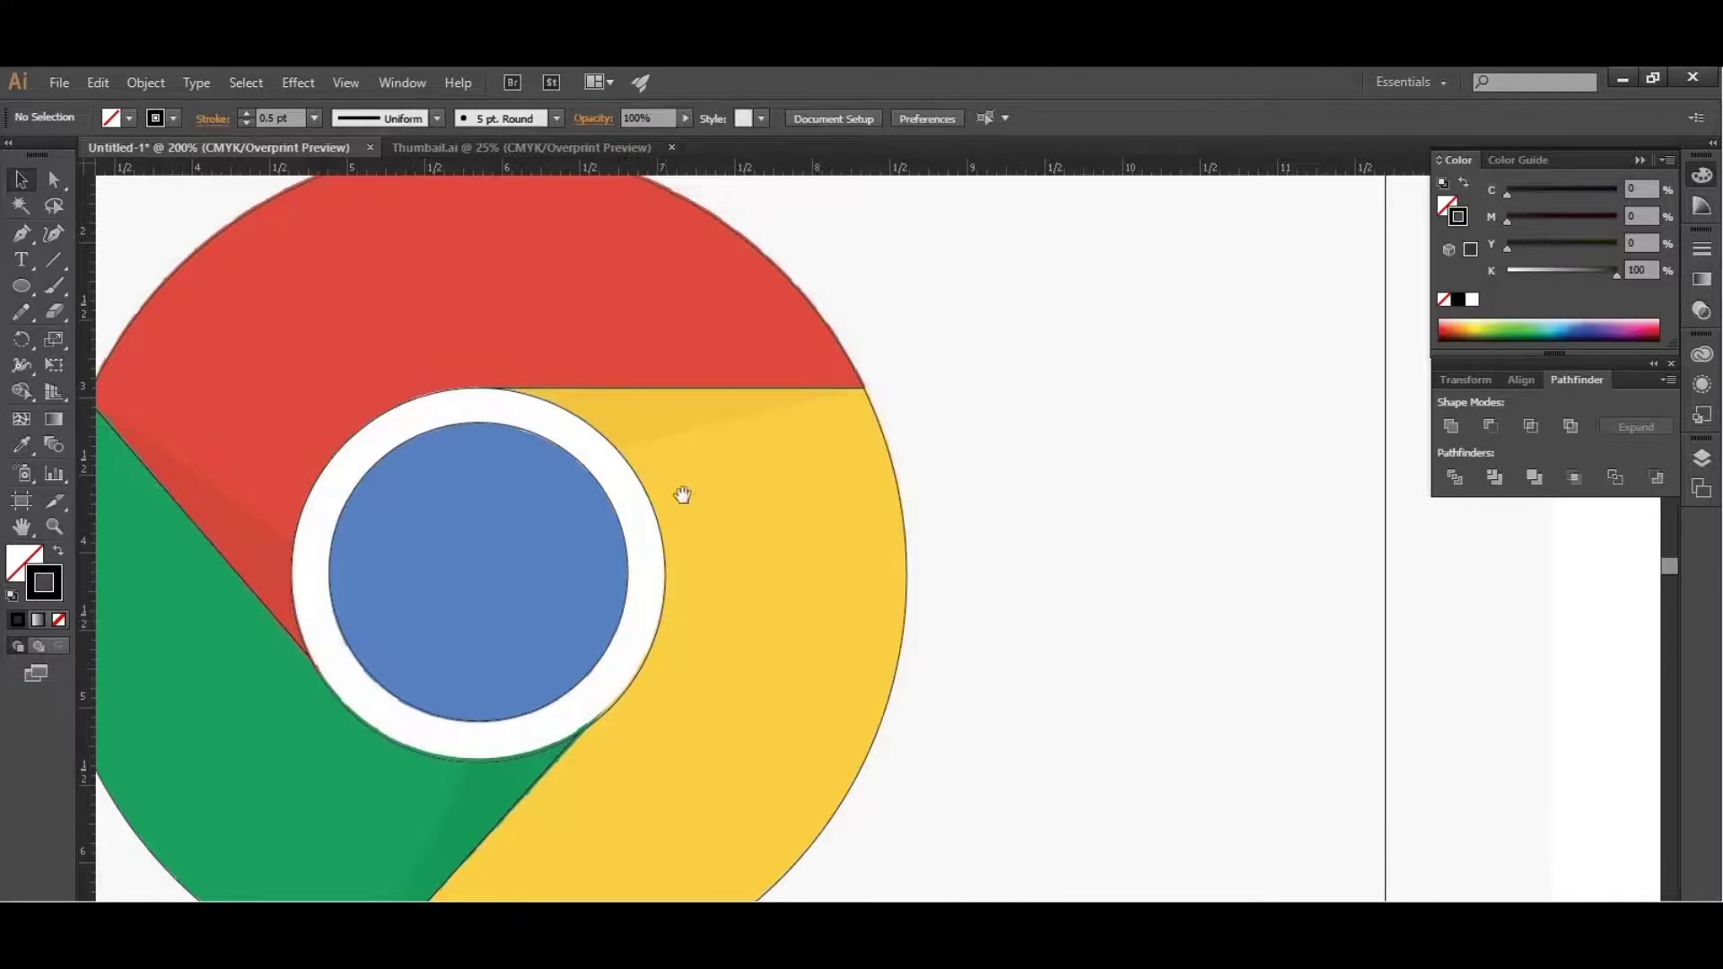
scroll(681, 496, left, 5)
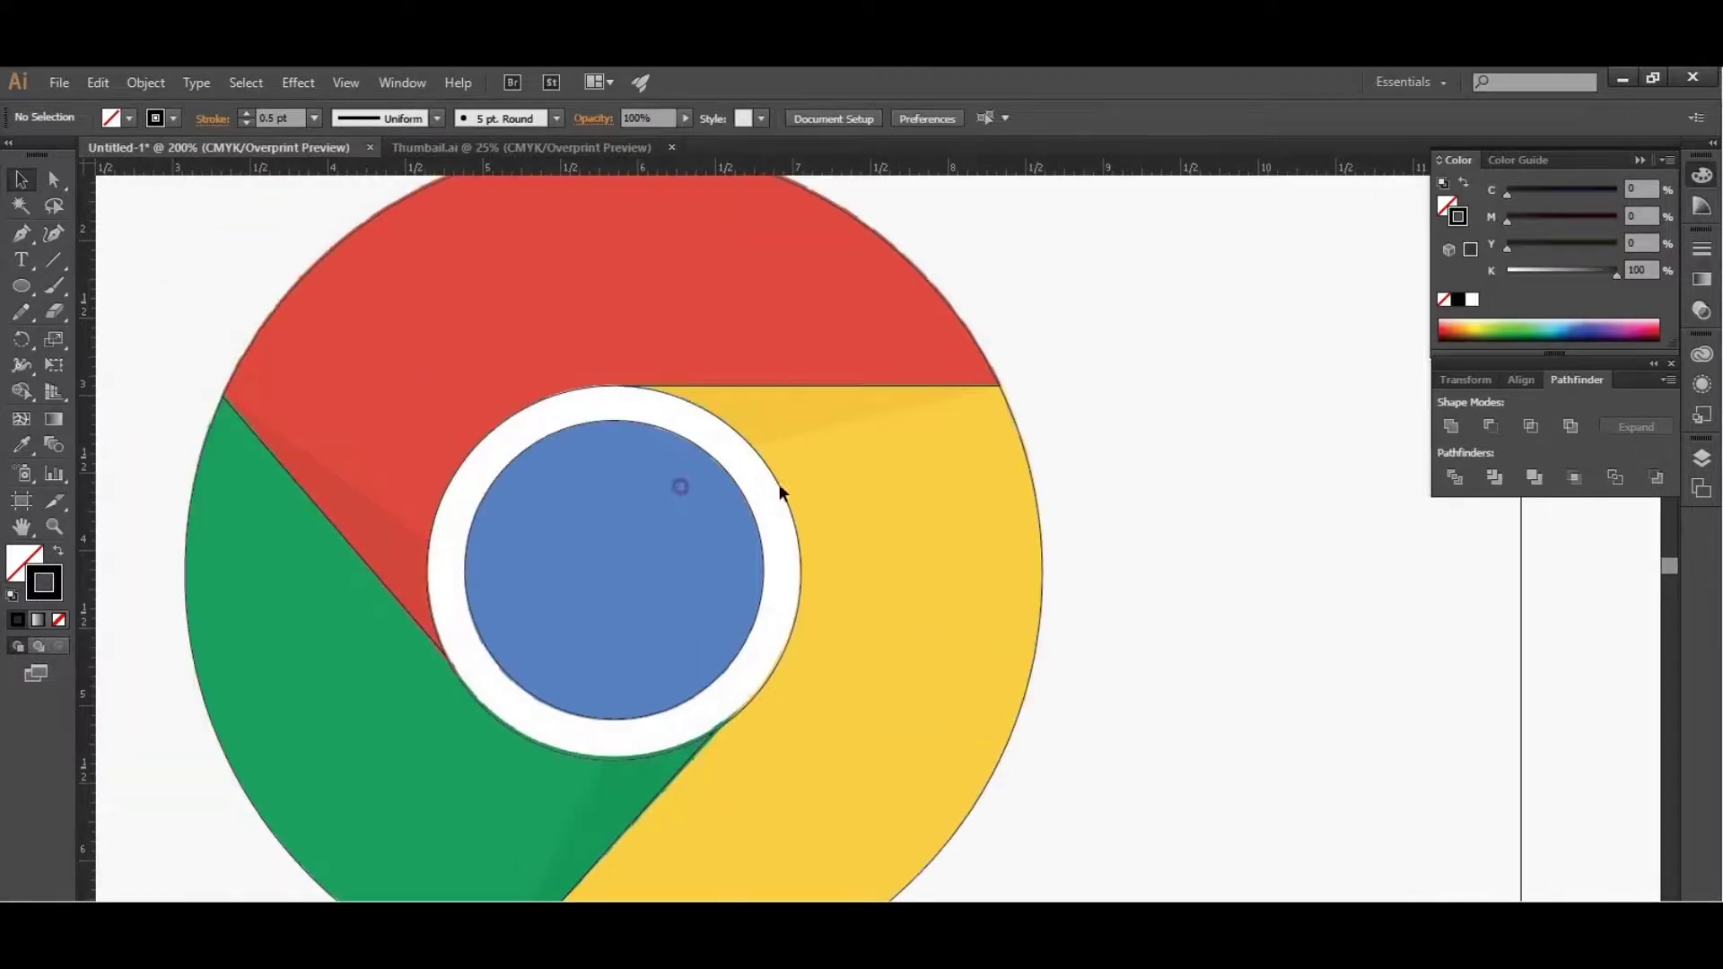
click(689, 401)
click(1232, 522)
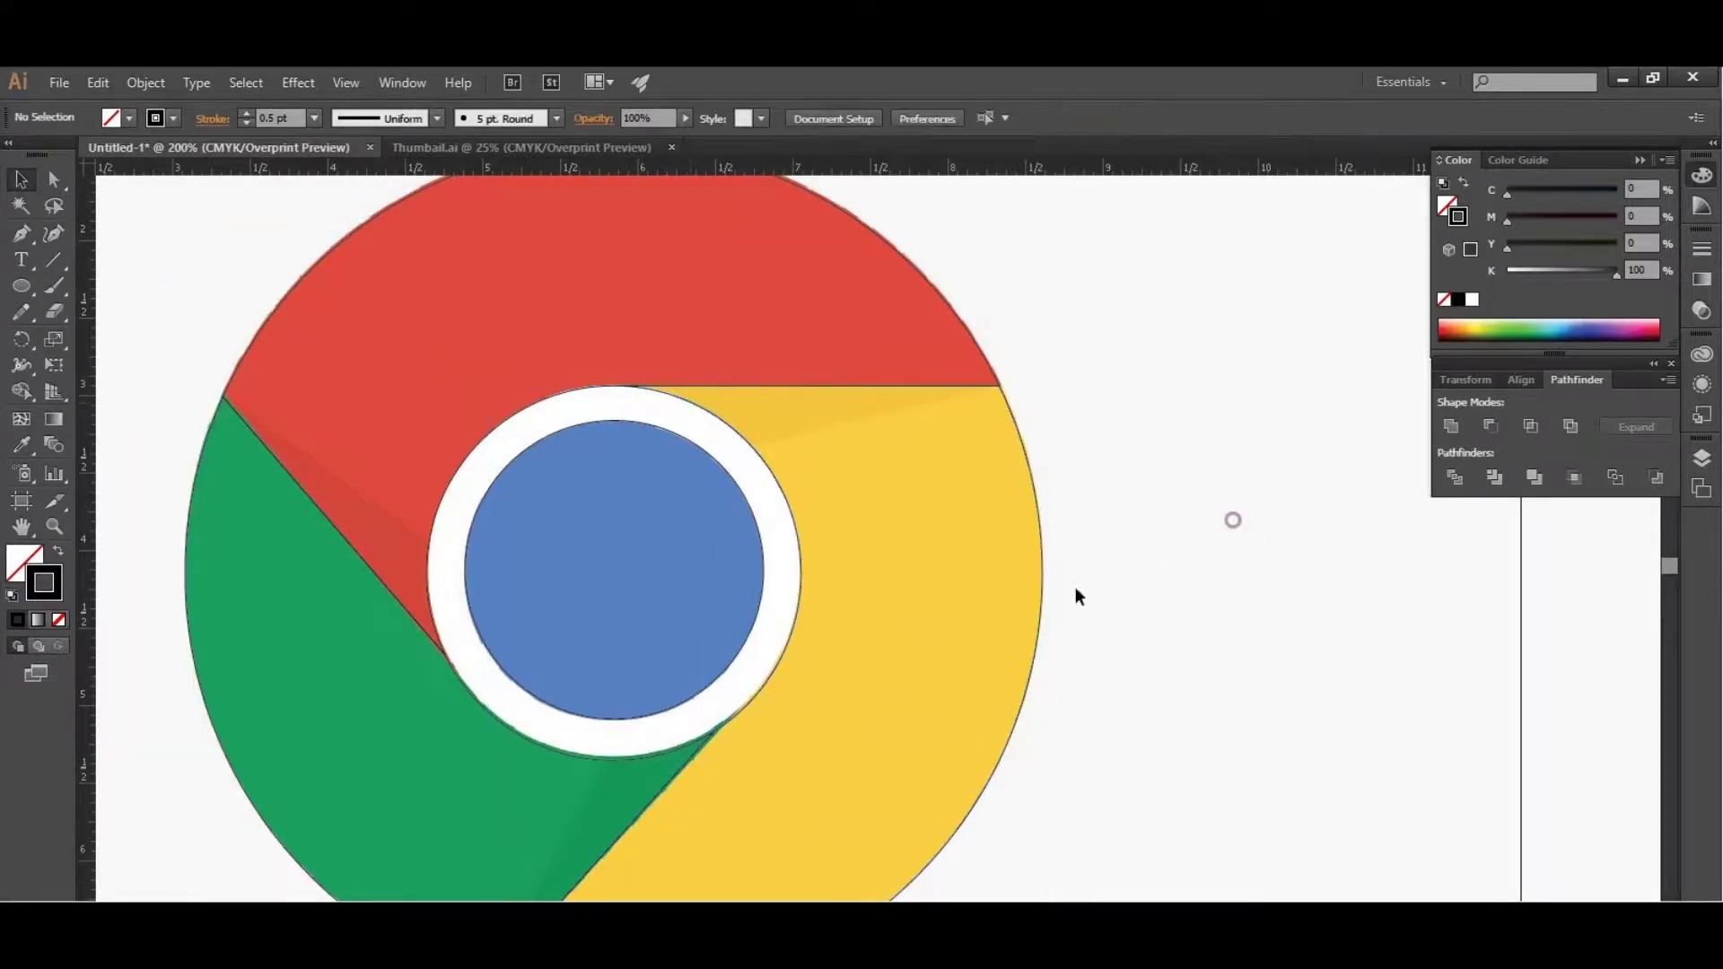
click(748, 507)
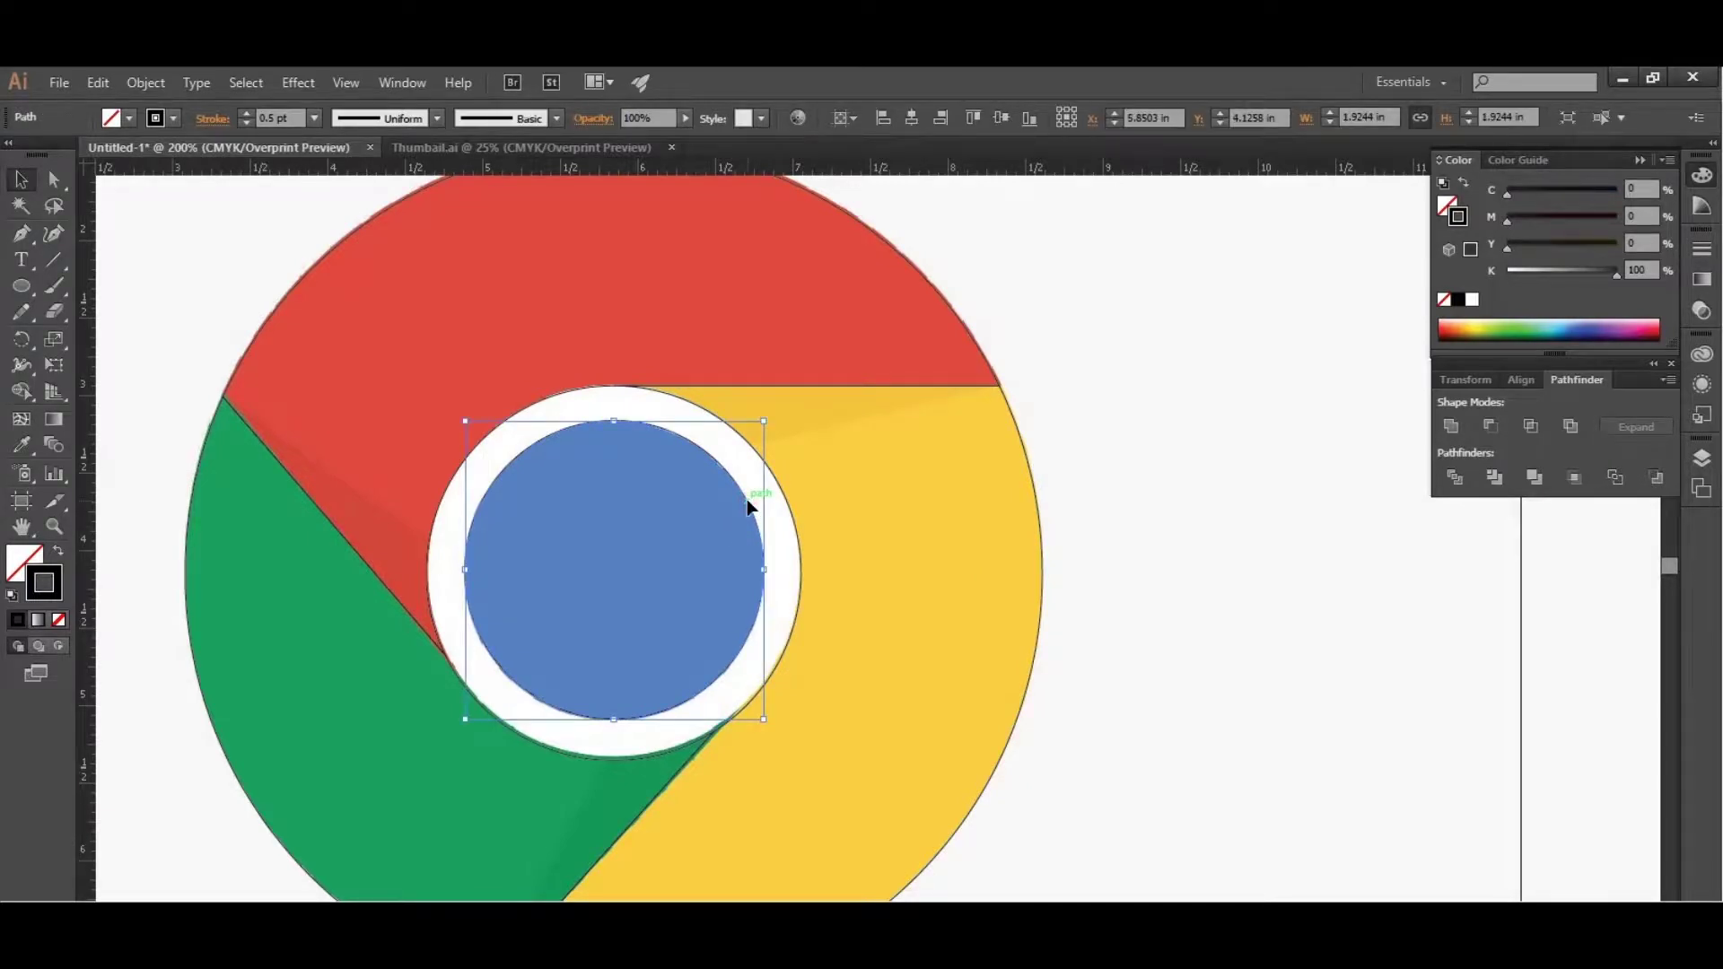
key(ctrl+shift+b)
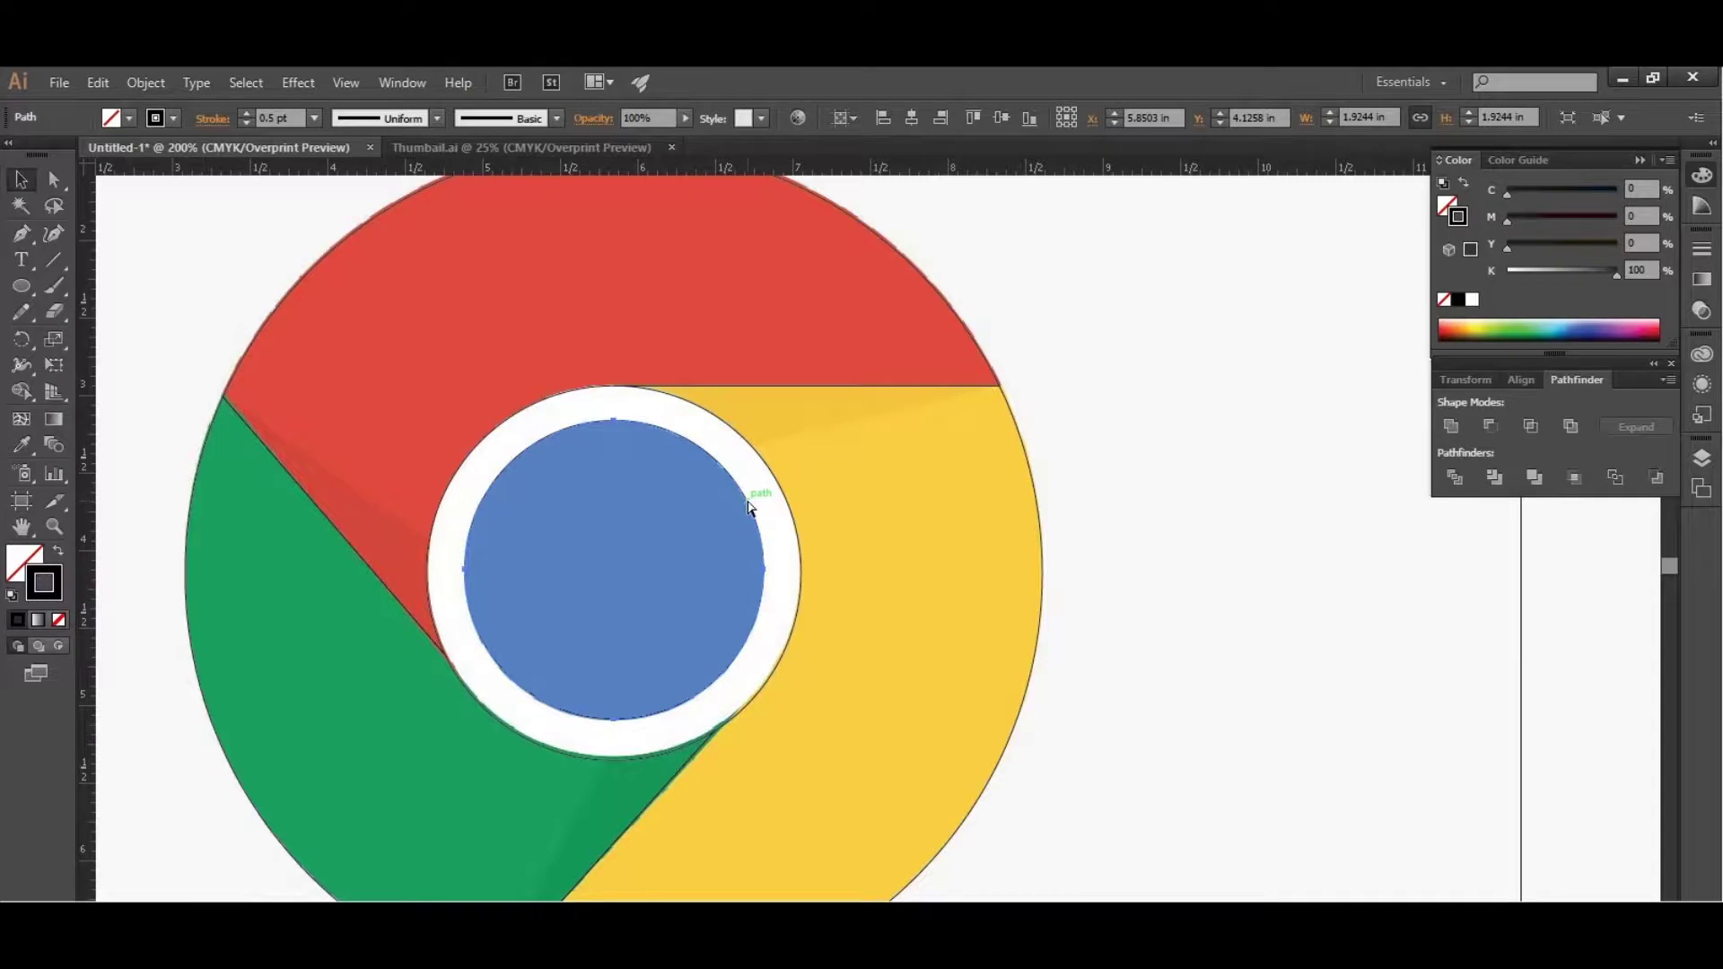
key(ctrl+shift+b)
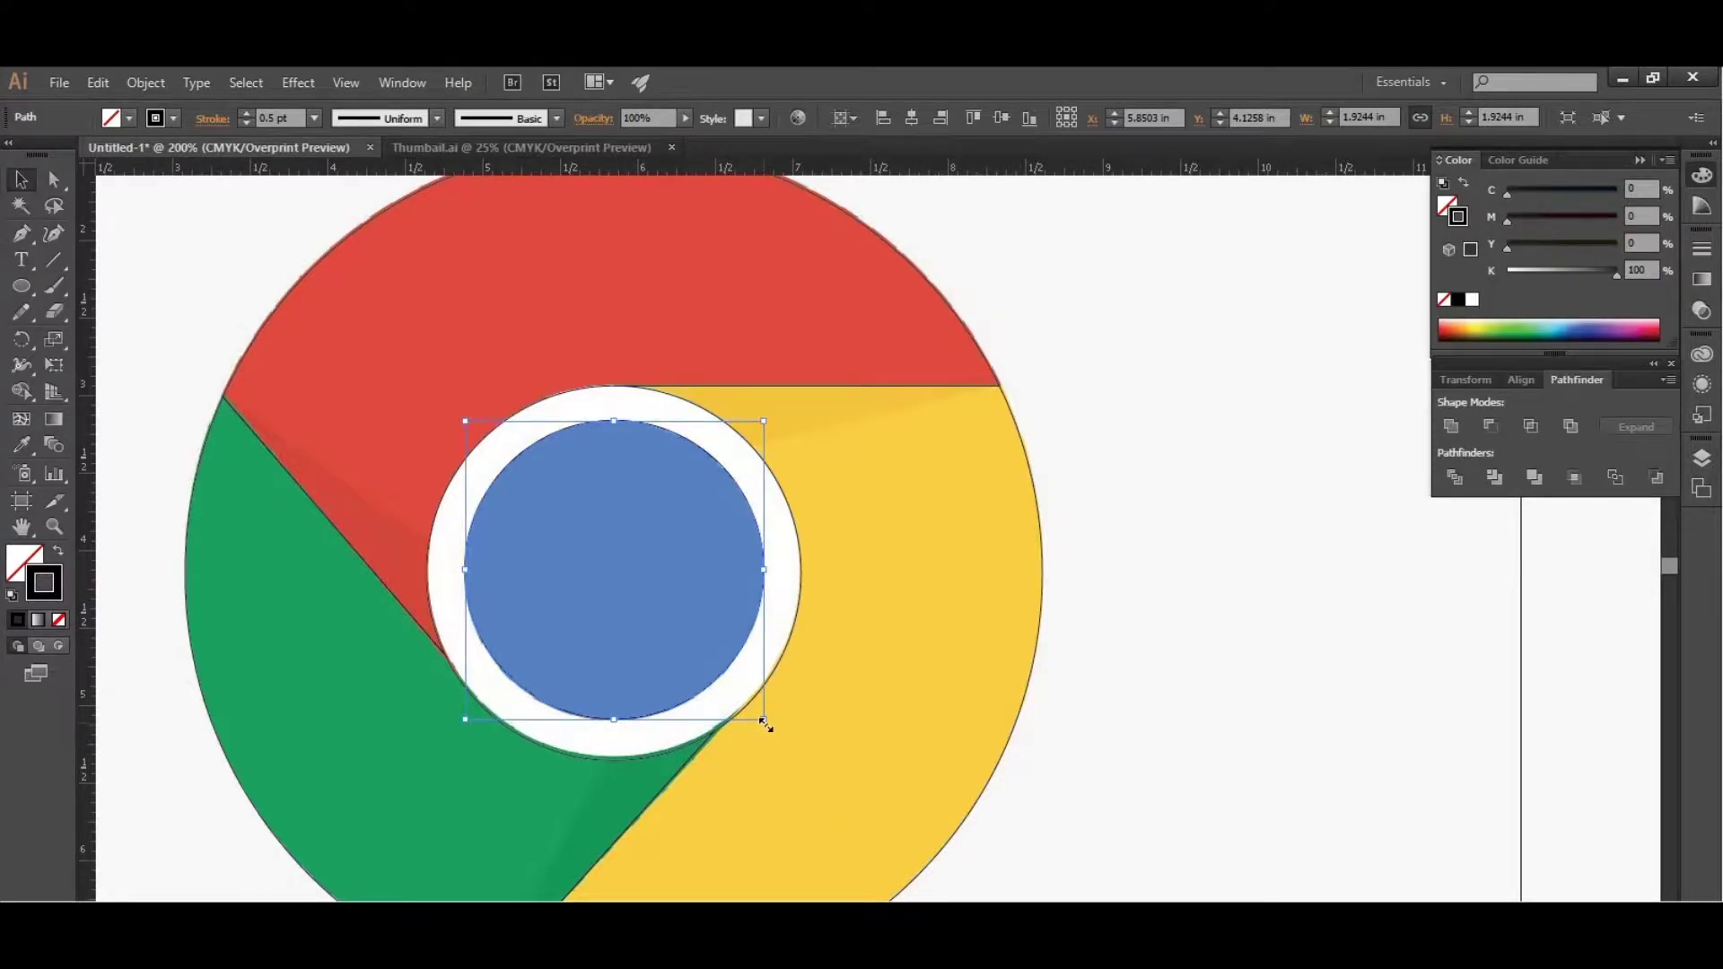
drag(763, 720, 801, 756)
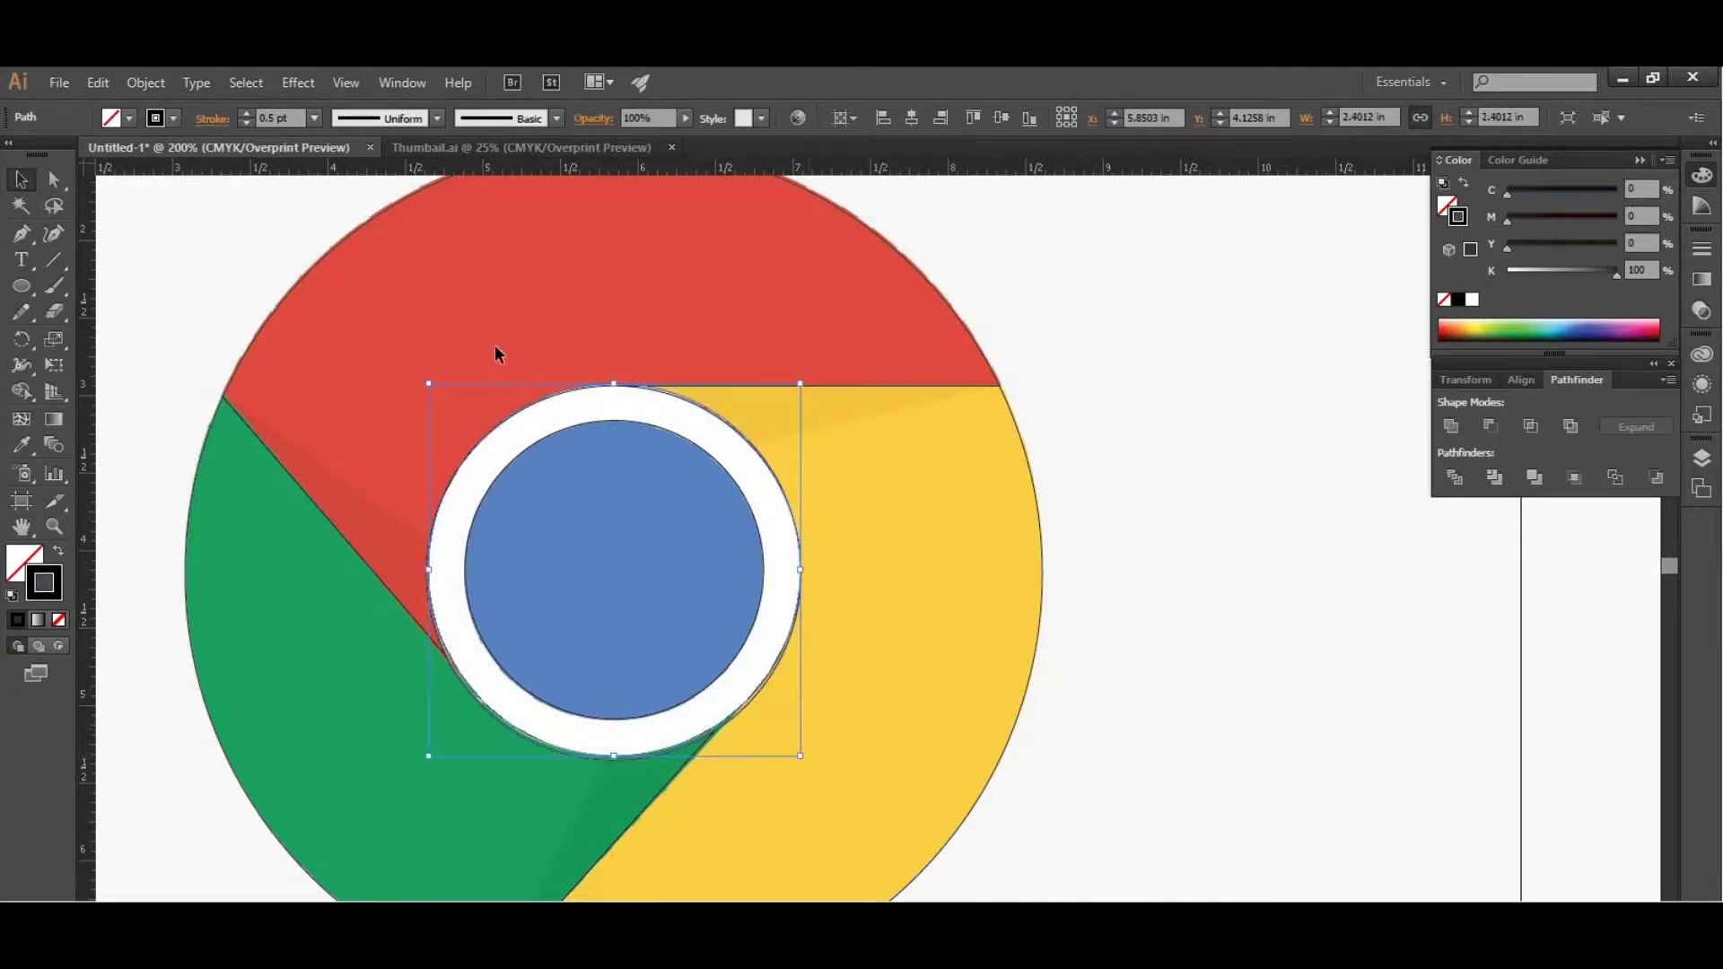
Enlarge the circle copy slightly to about 2.44 in, adjusting its corners towards the lower edge of the white ring
scroll(527, 776, up, 2)
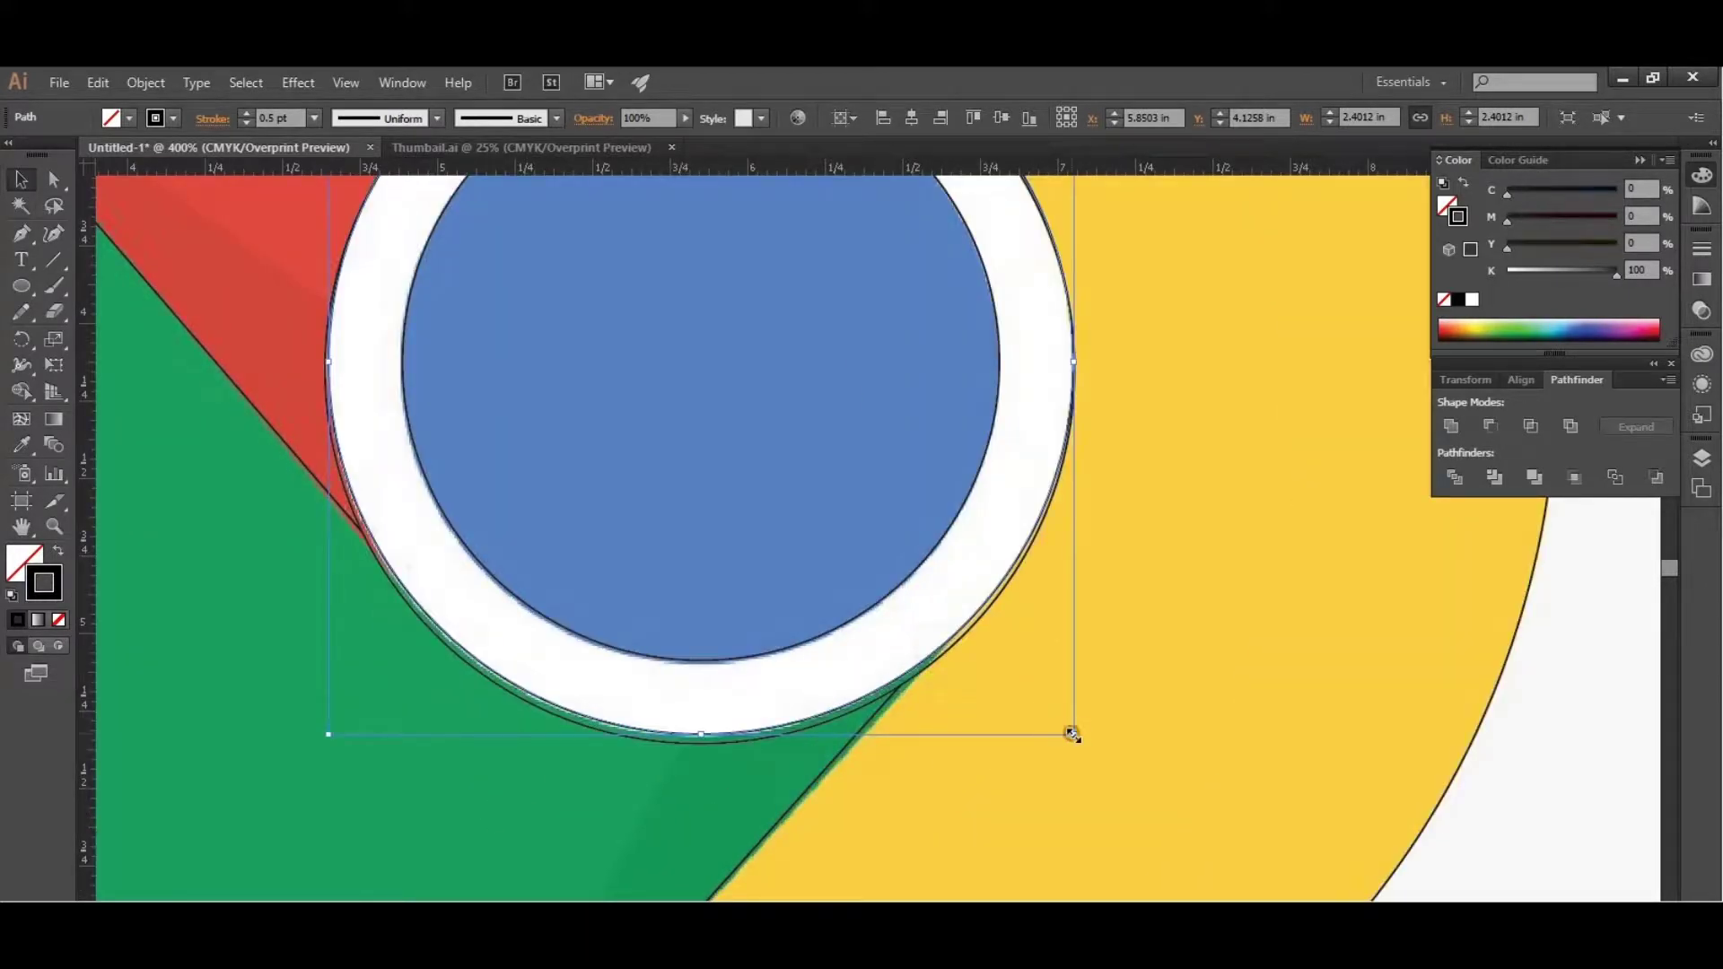
drag(1074, 736, 1082, 745)
scroll(564, 811, down, 1)
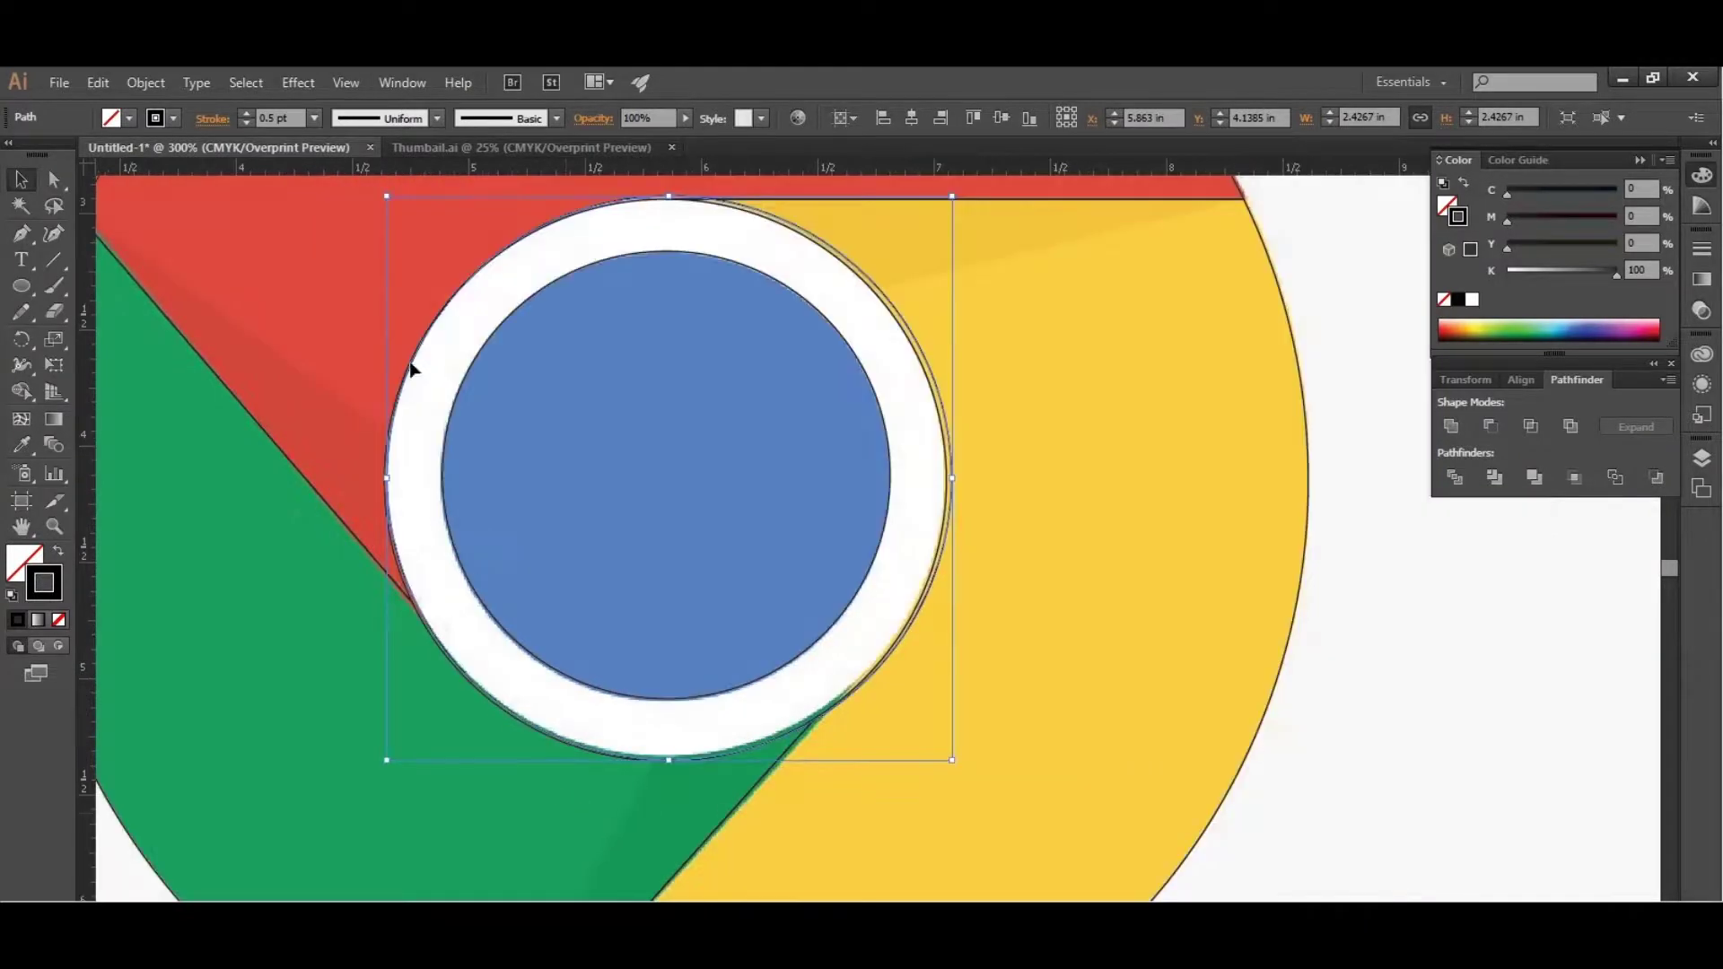
scroll(410, 360, up, 3)
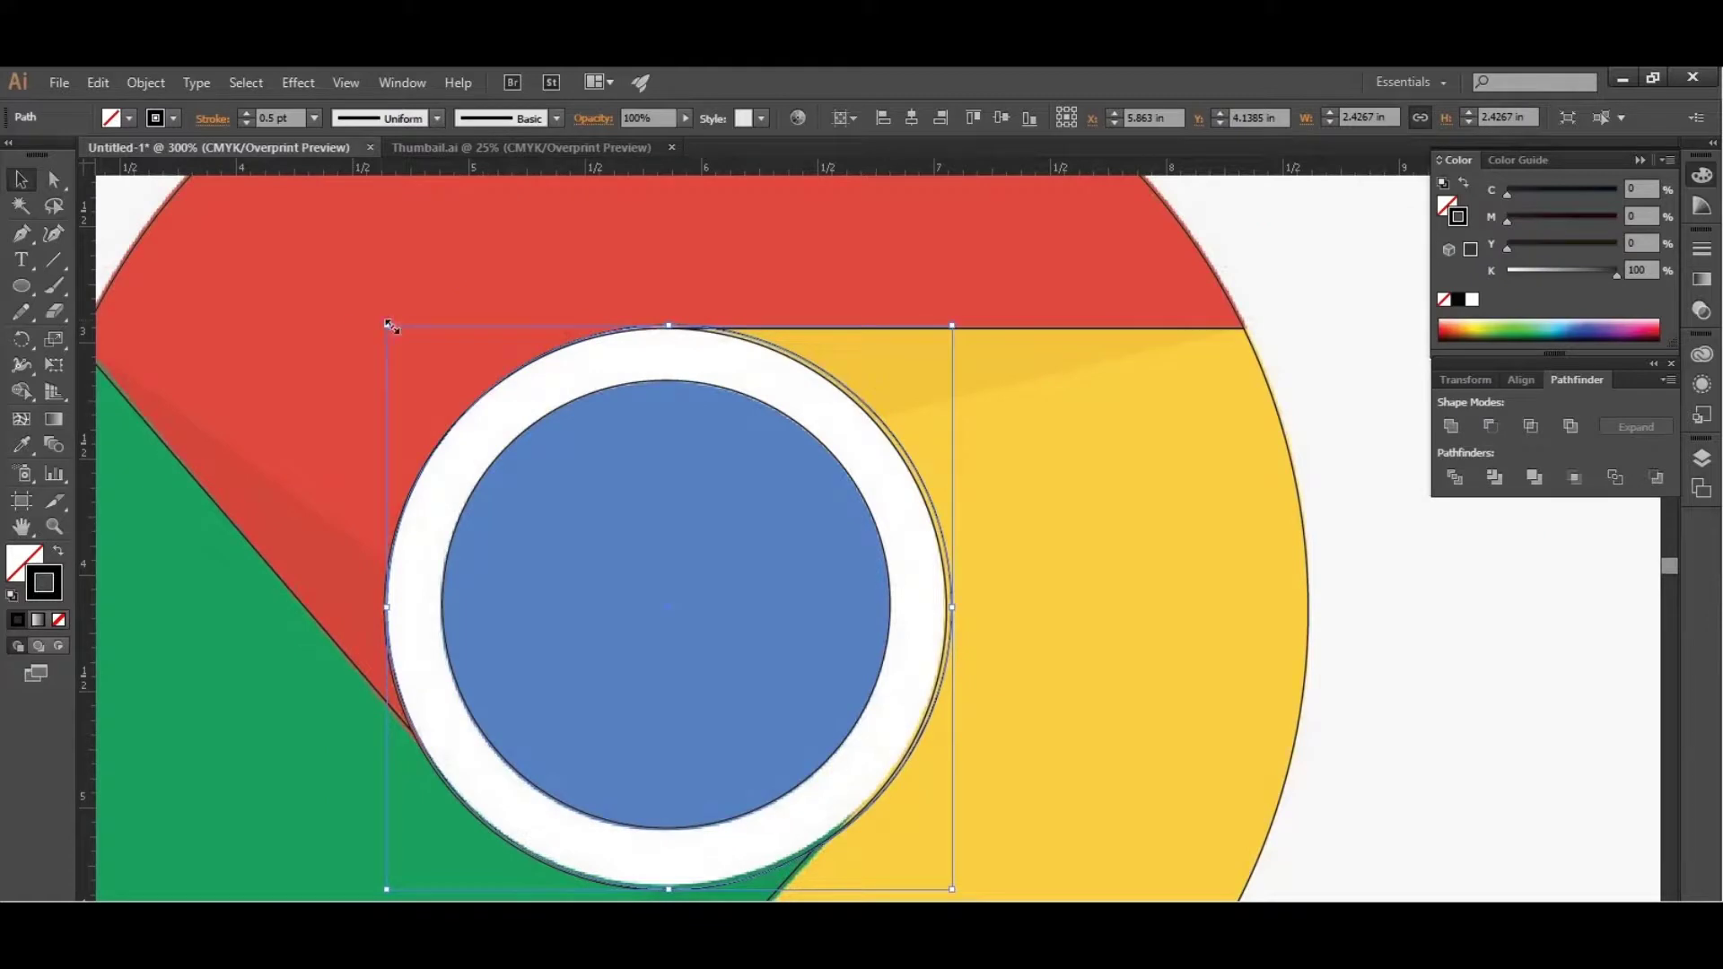
drag(389, 325, 387, 325)
scroll(605, 695, down, 3)
scroll(499, 757, up, 3)
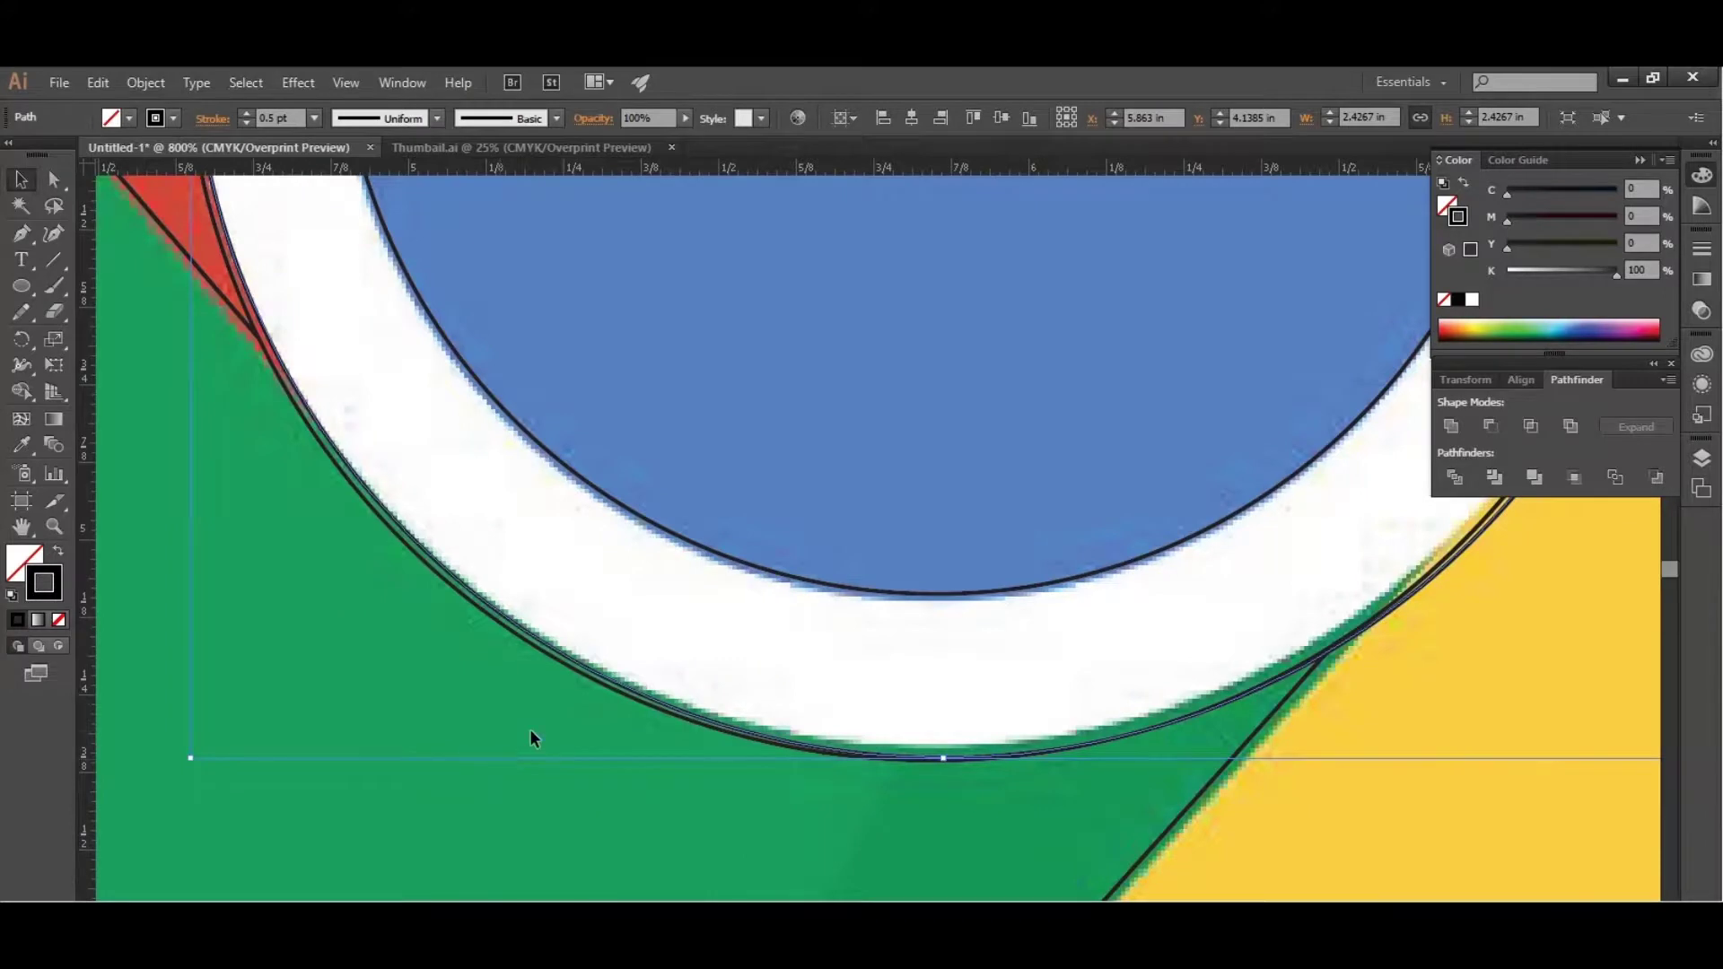
scroll(531, 732, down, 1)
drag(274, 748, 269, 756)
scroll(269, 756, down, 2)
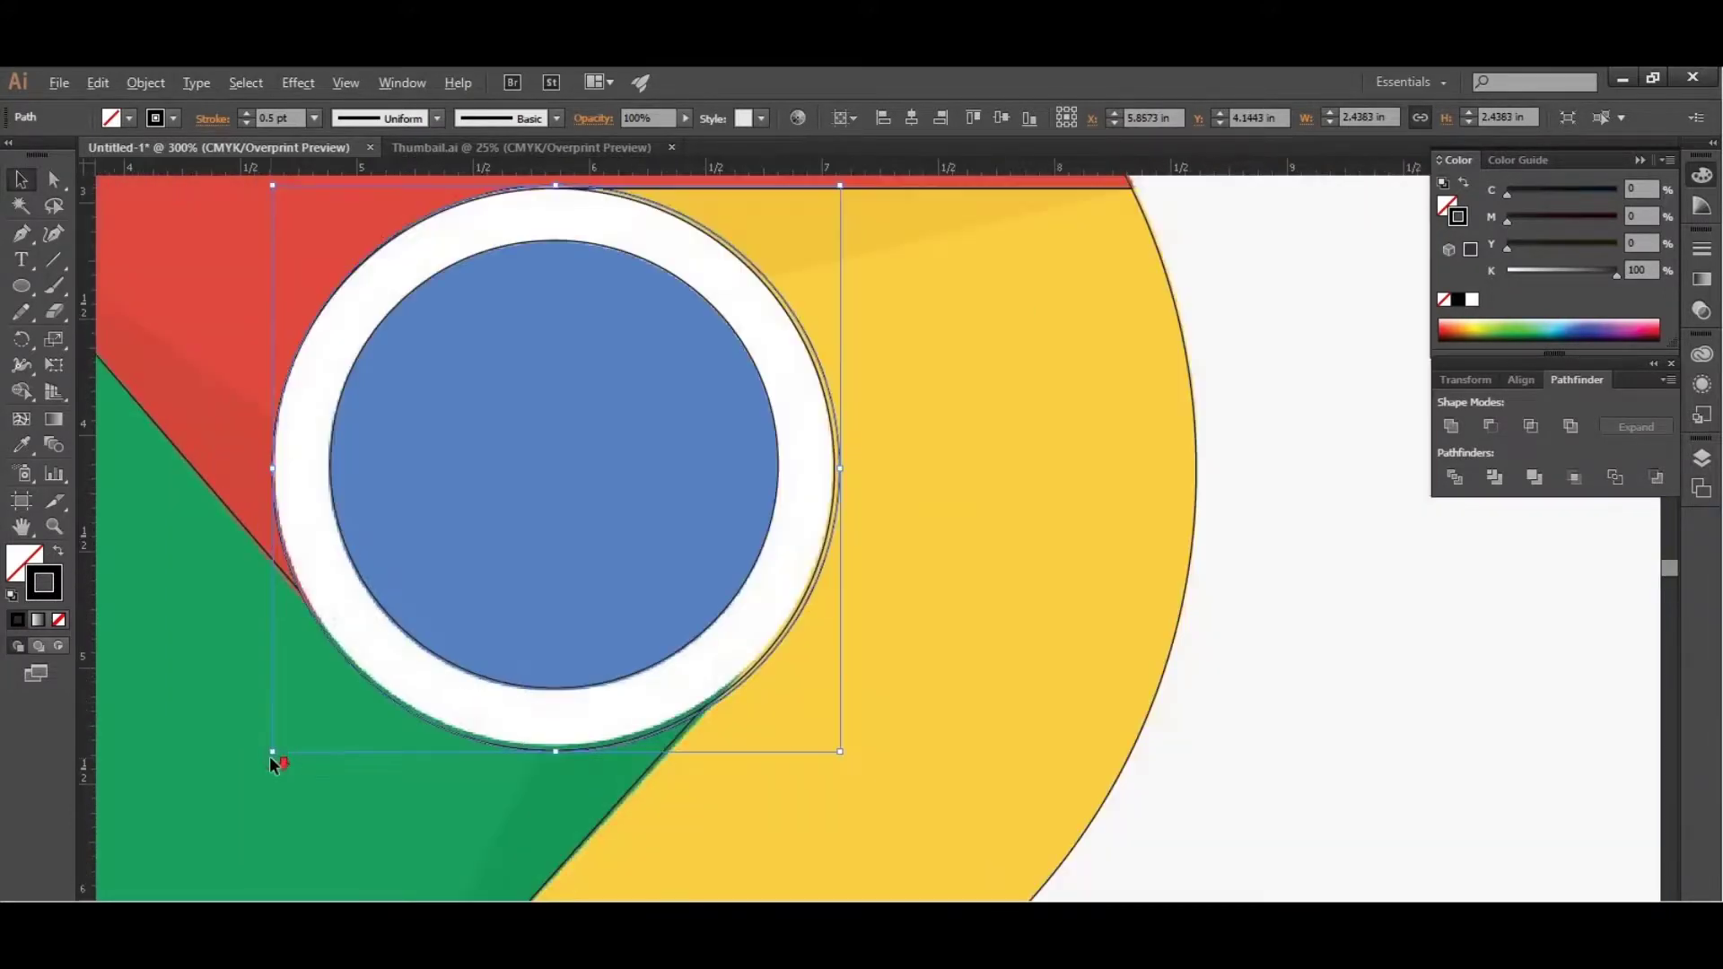
Shrink the circle copy to about 2.42 in so its edge fits the horizontal red-yellow line and the white ring
scroll(874, 766, up, 2)
scroll(880, 835, up, 1)
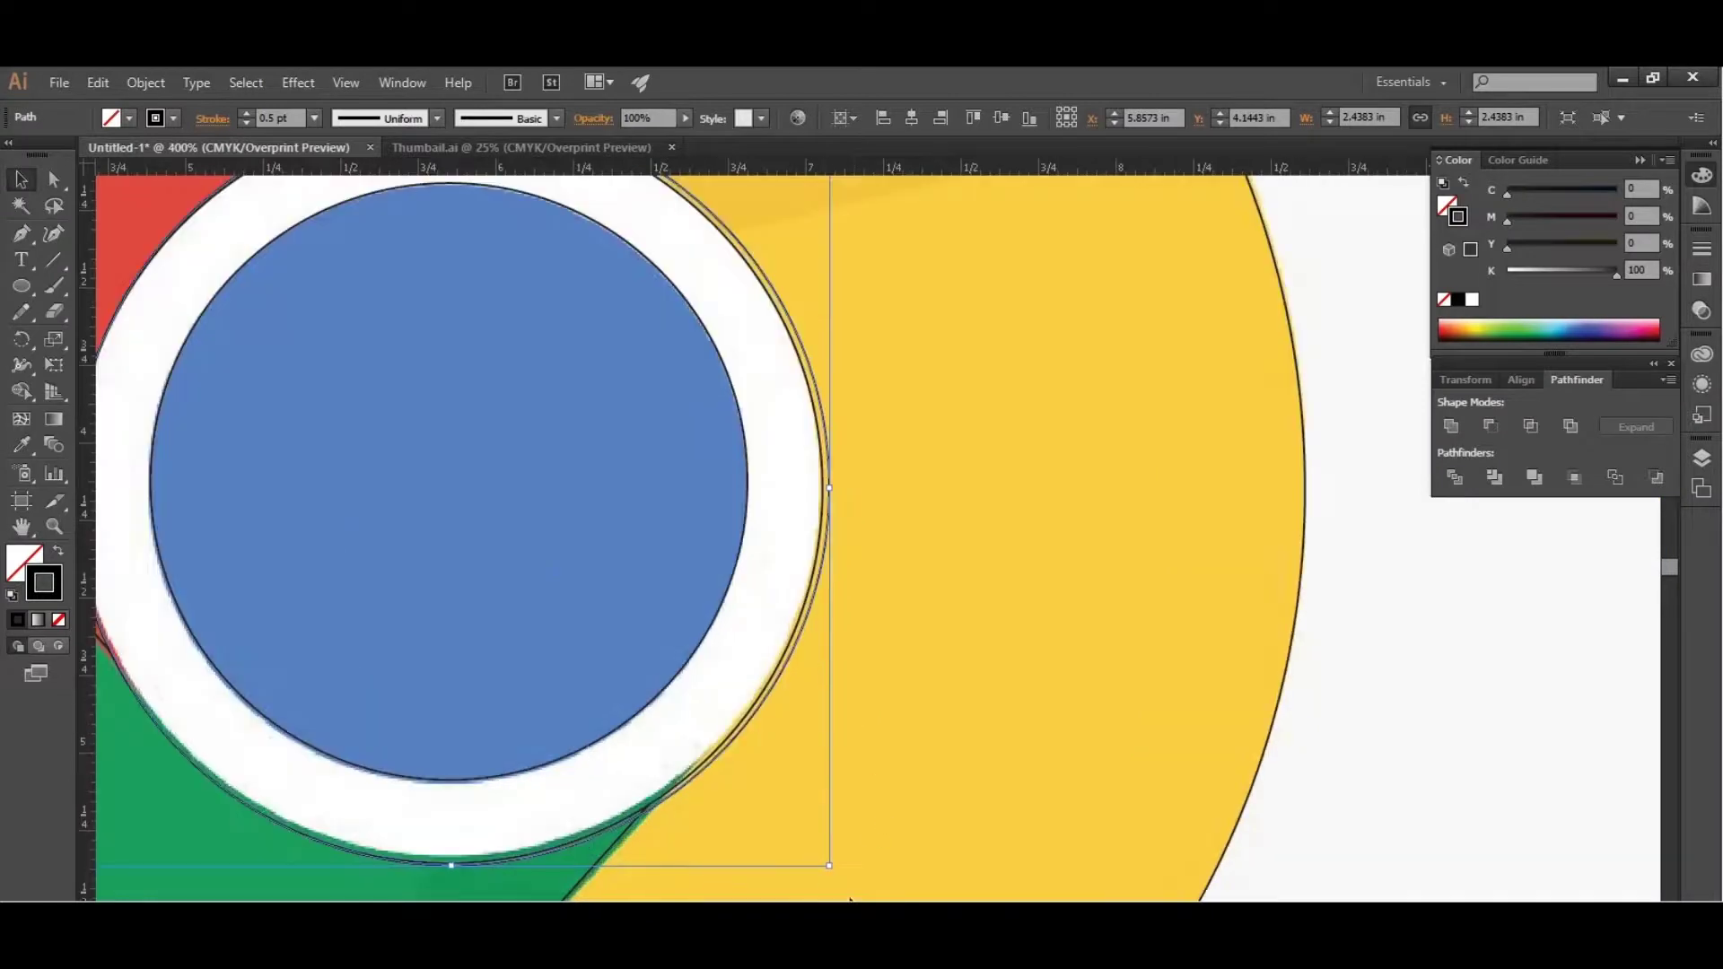
scroll(845, 491, up, 4)
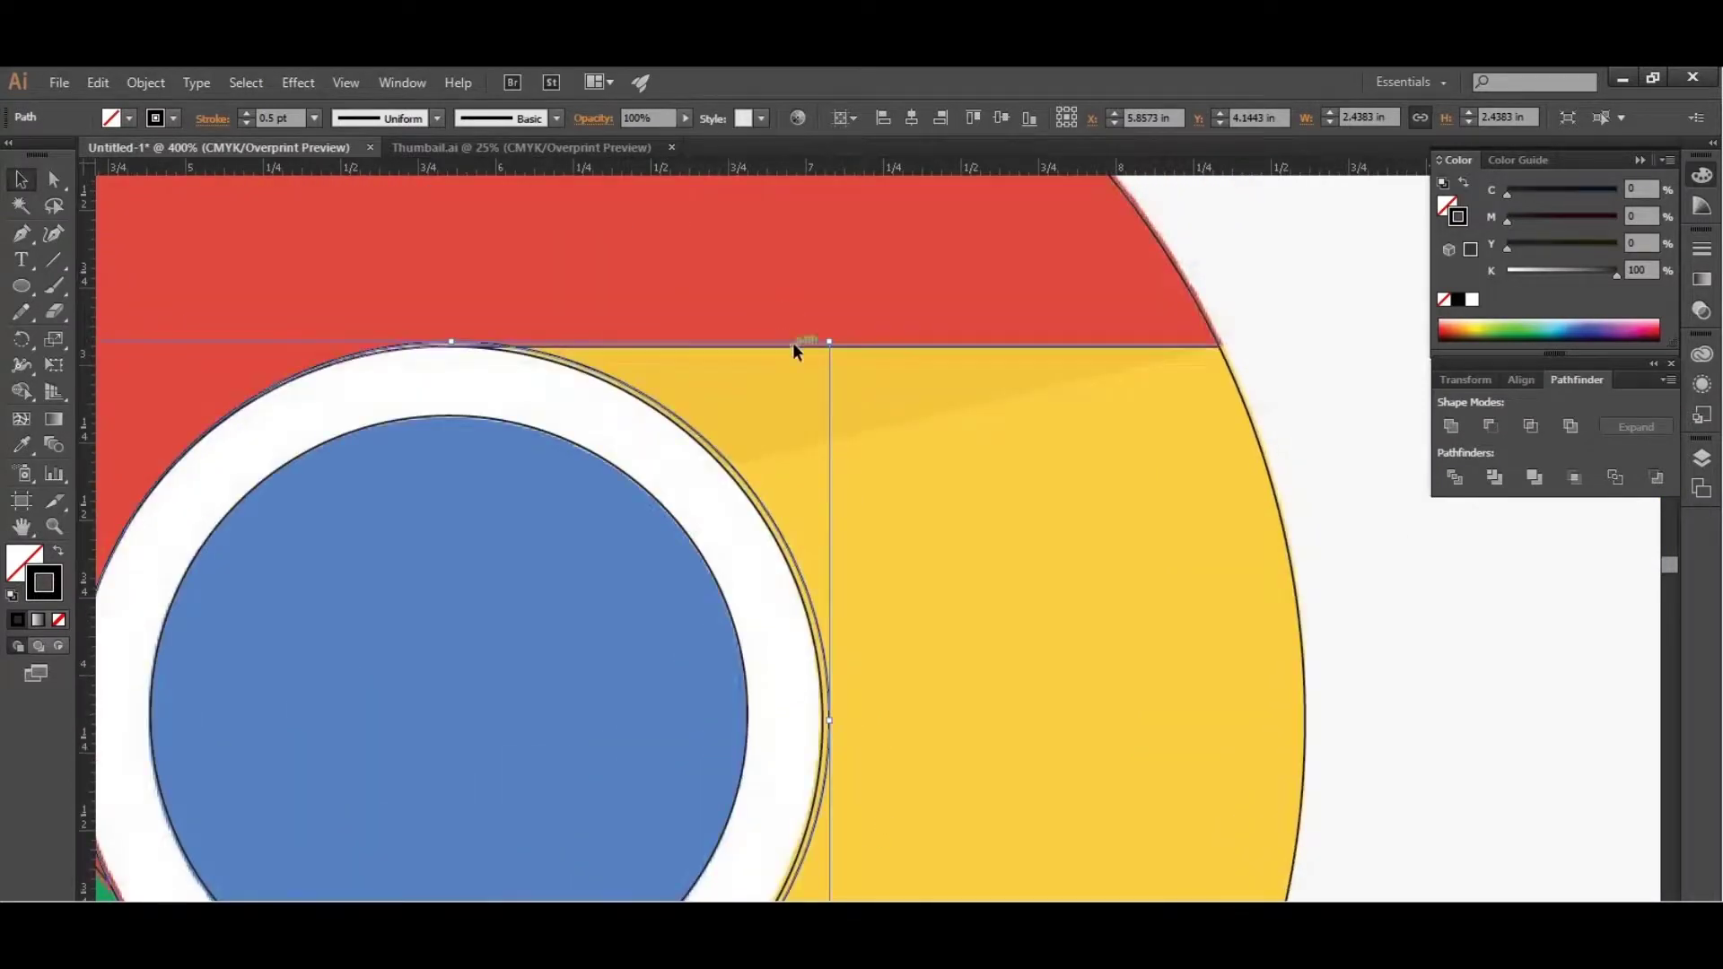
scroll(802, 348, up, 1)
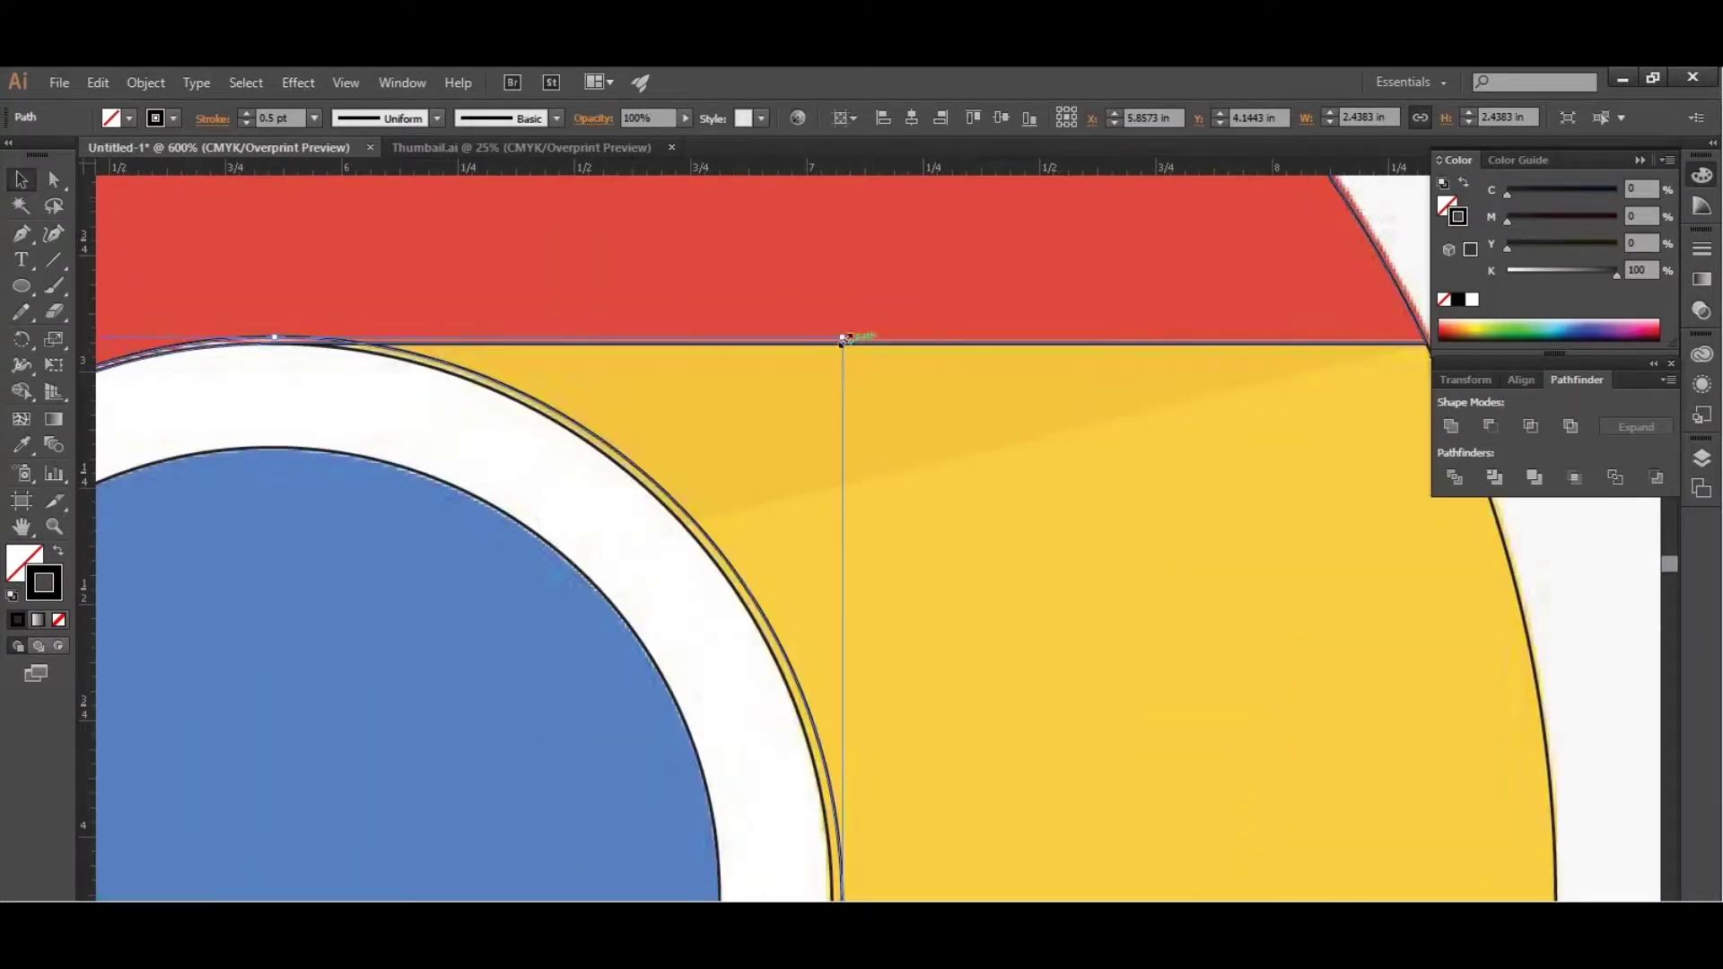
drag(842, 338, 833, 341)
scroll(833, 341, down, 2)
scroll(833, 341, down, 1)
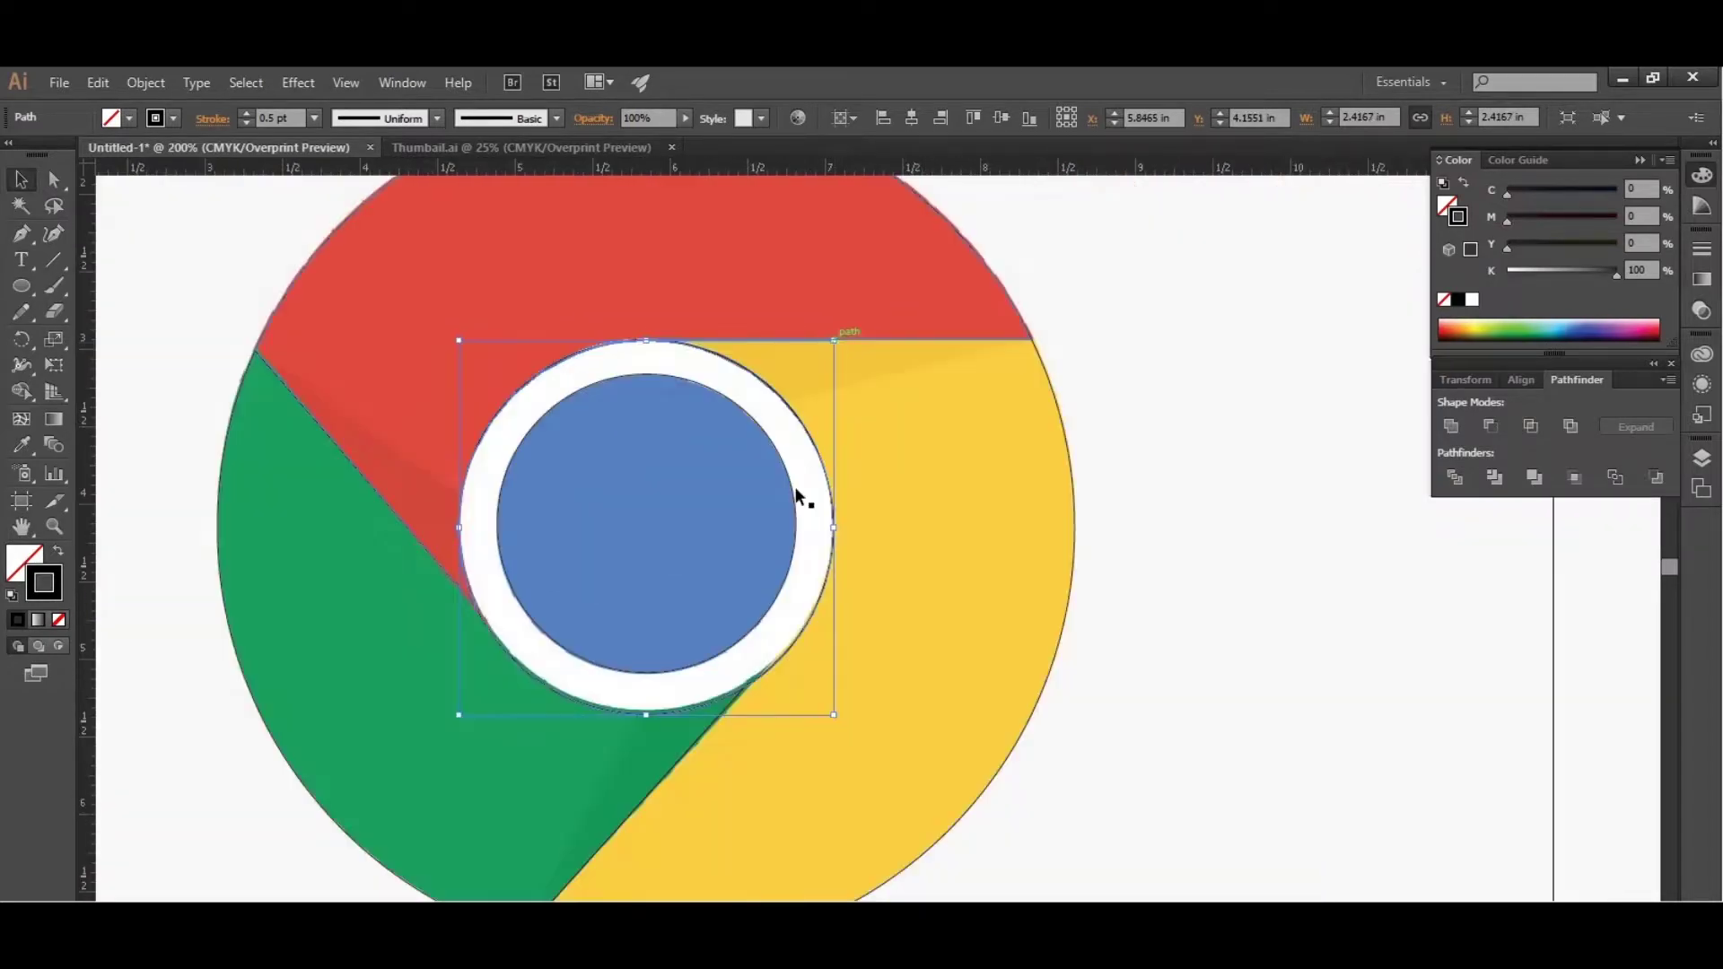
Combine the blue inner circle and the yellow segment outline into a compound path
click(790, 485)
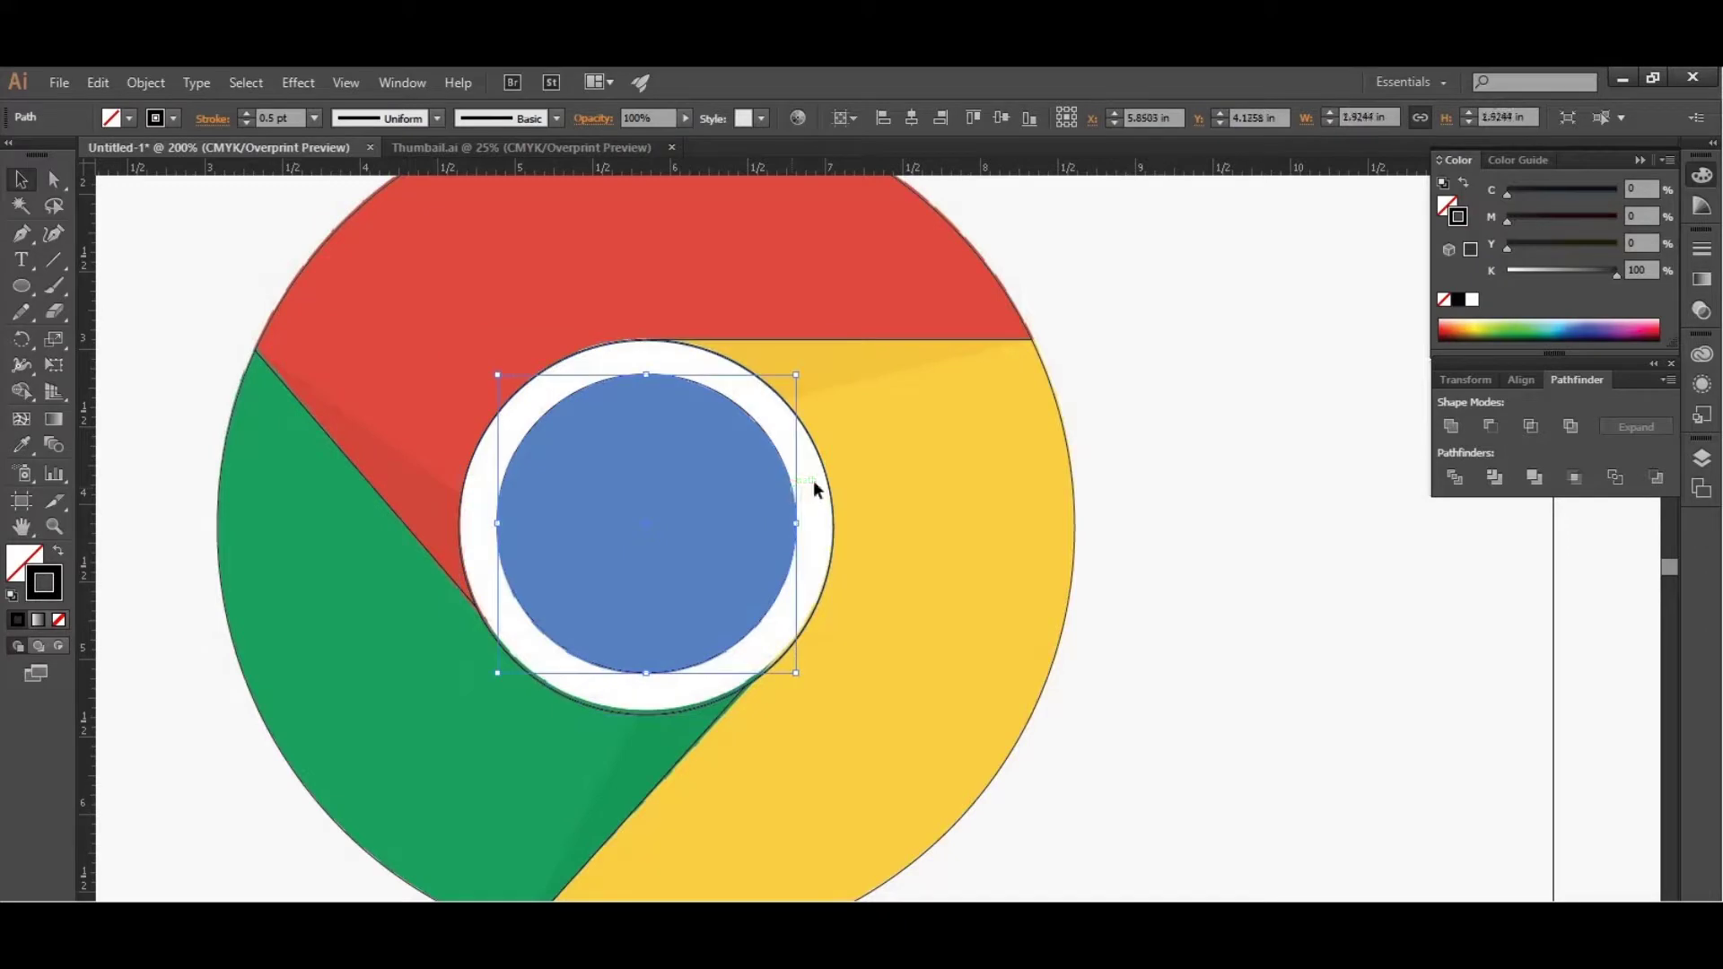
shift+click(826, 465)
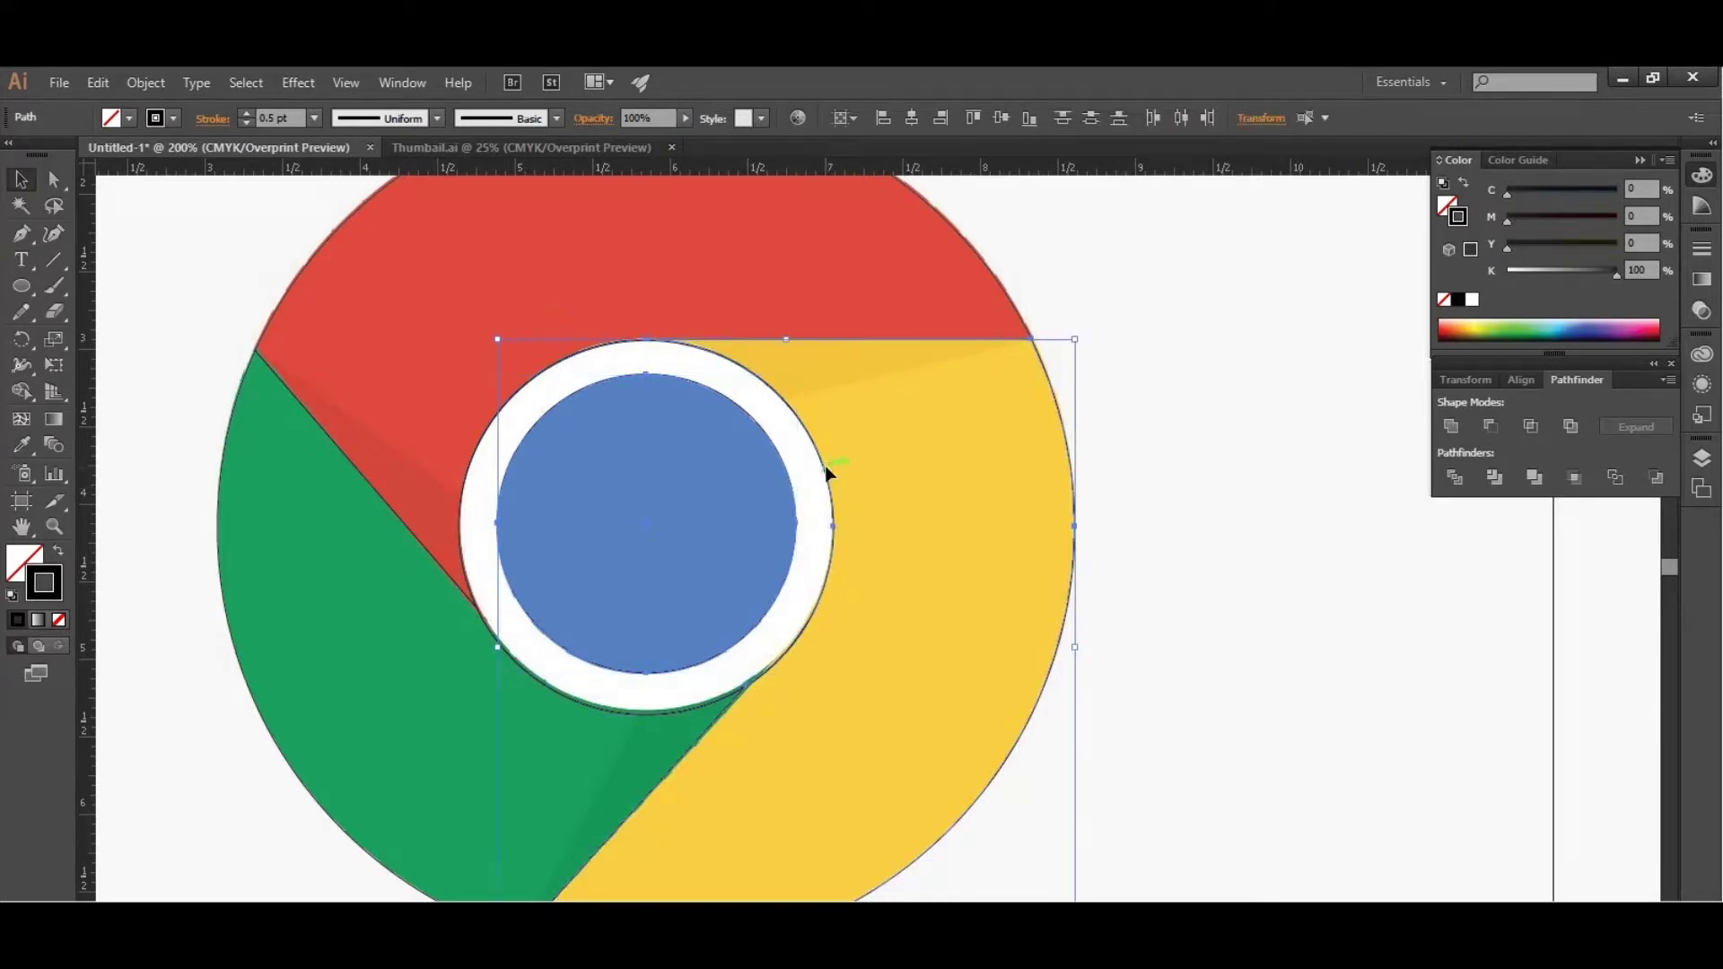
key(ctrl+8)
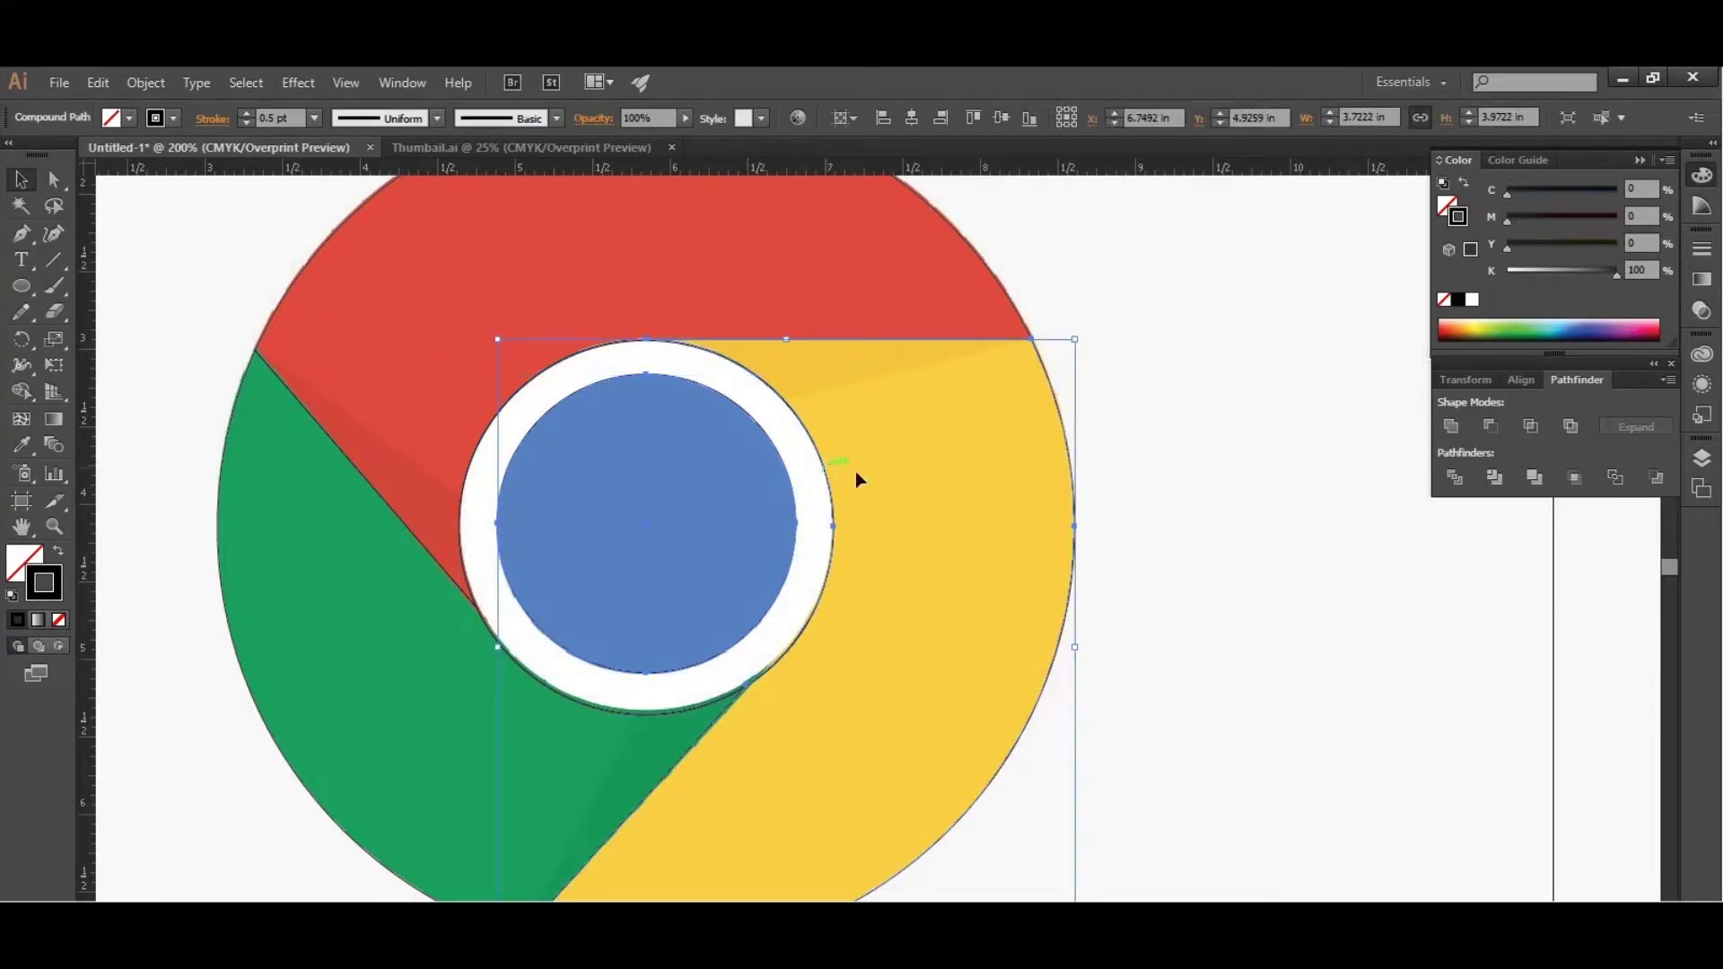
click(1298, 589)
scroll(903, 582, down, 3)
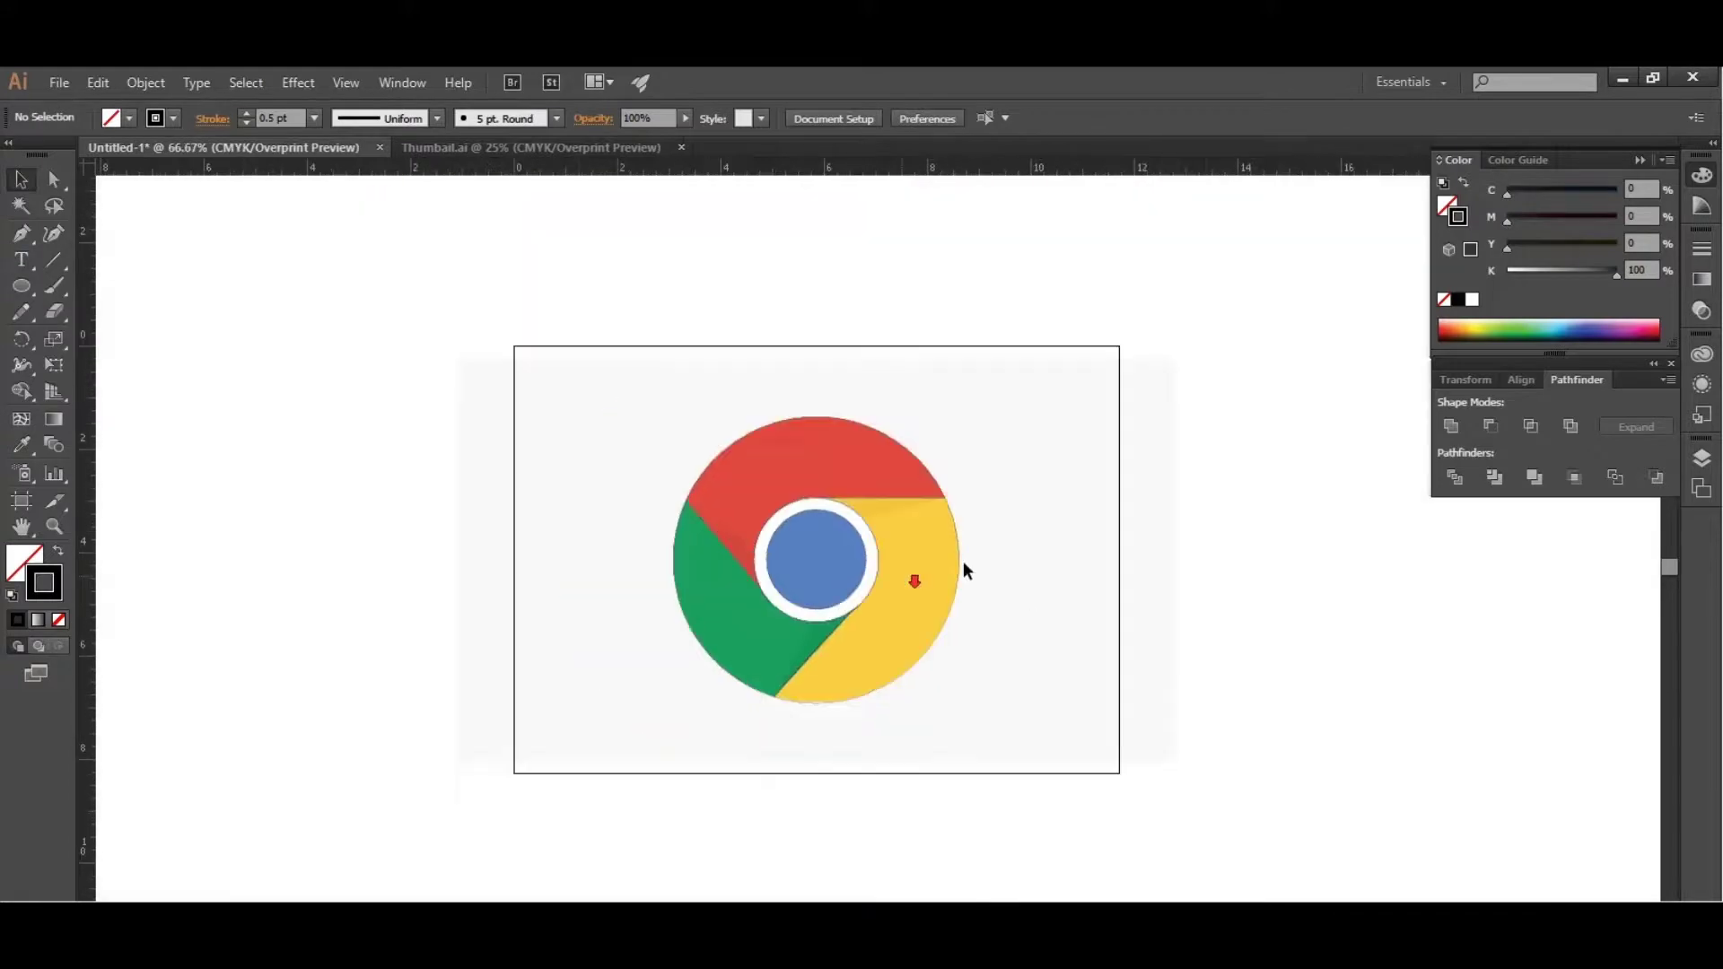
click(600, 512)
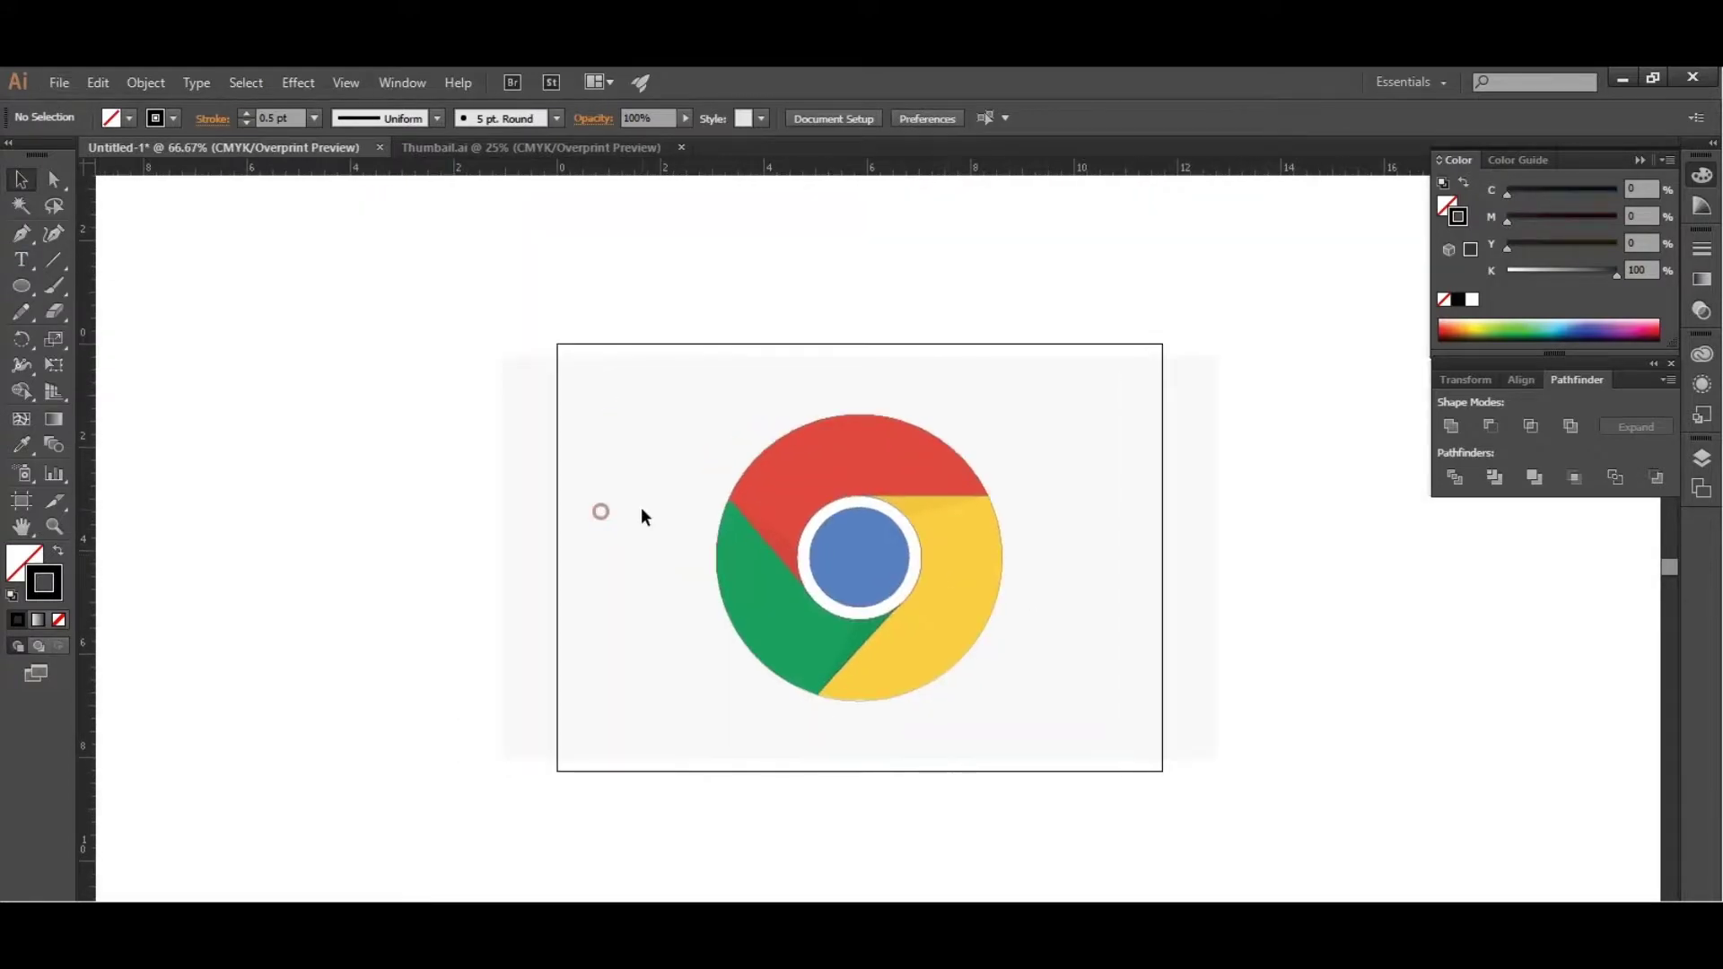
Move the compound path together with the red and green segment outlines onto the empty canvas beside the artboard
click(919, 535)
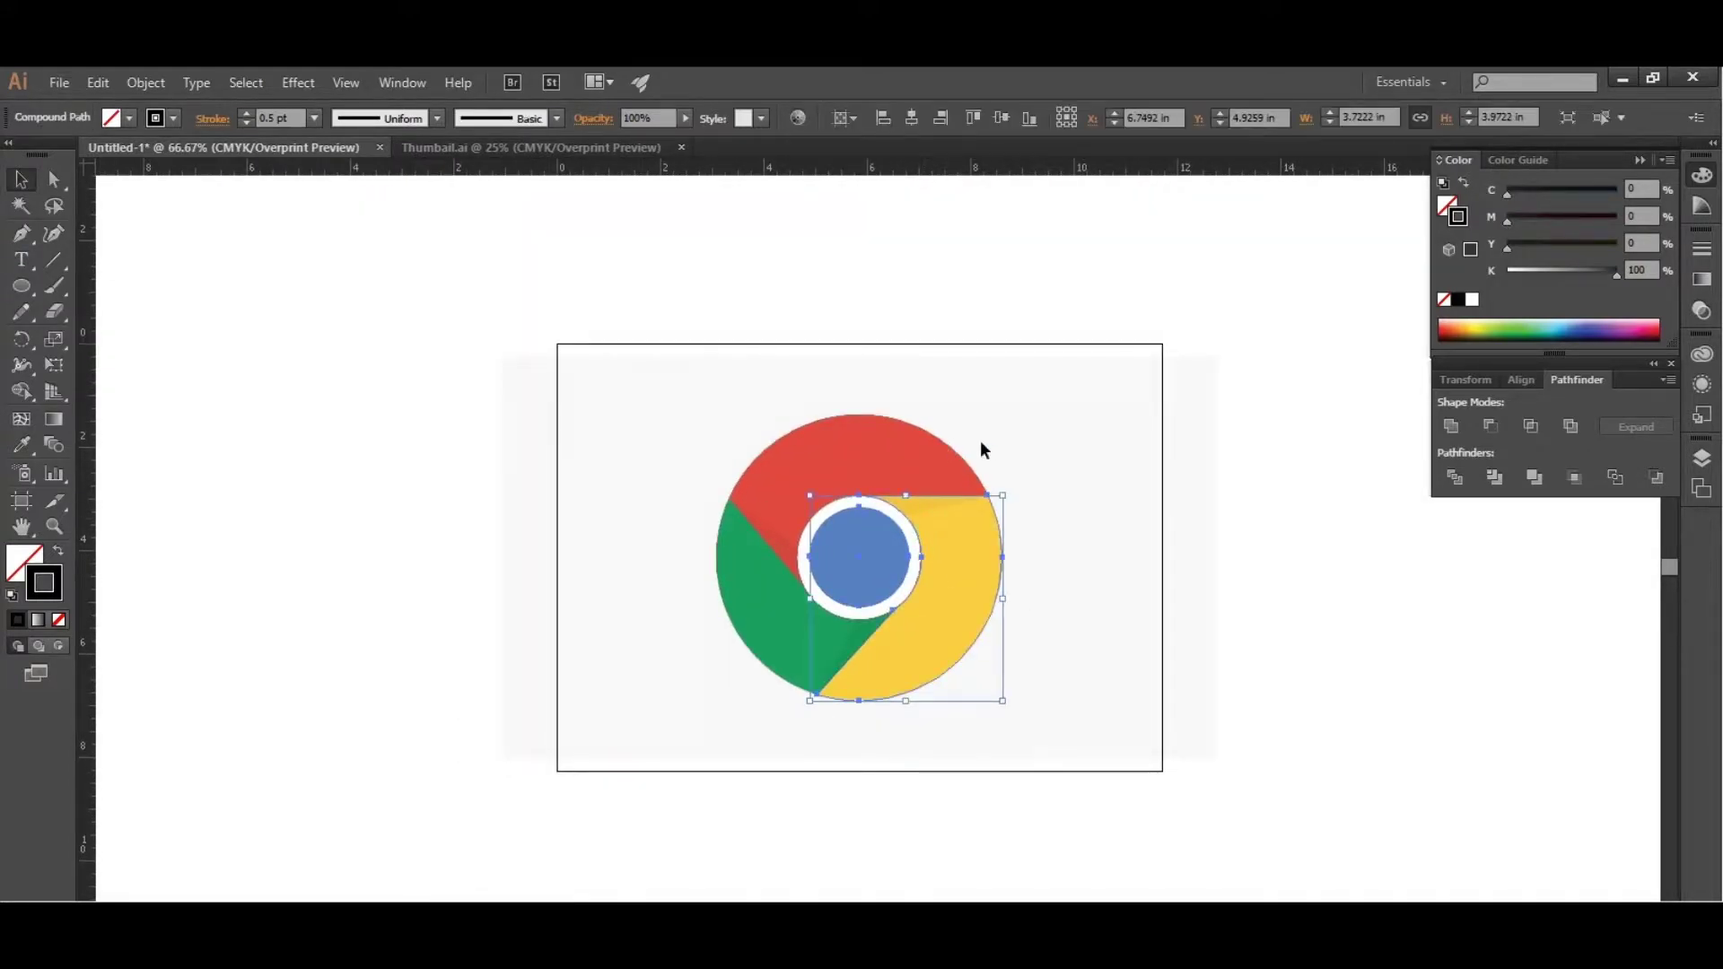
shift+click(976, 471)
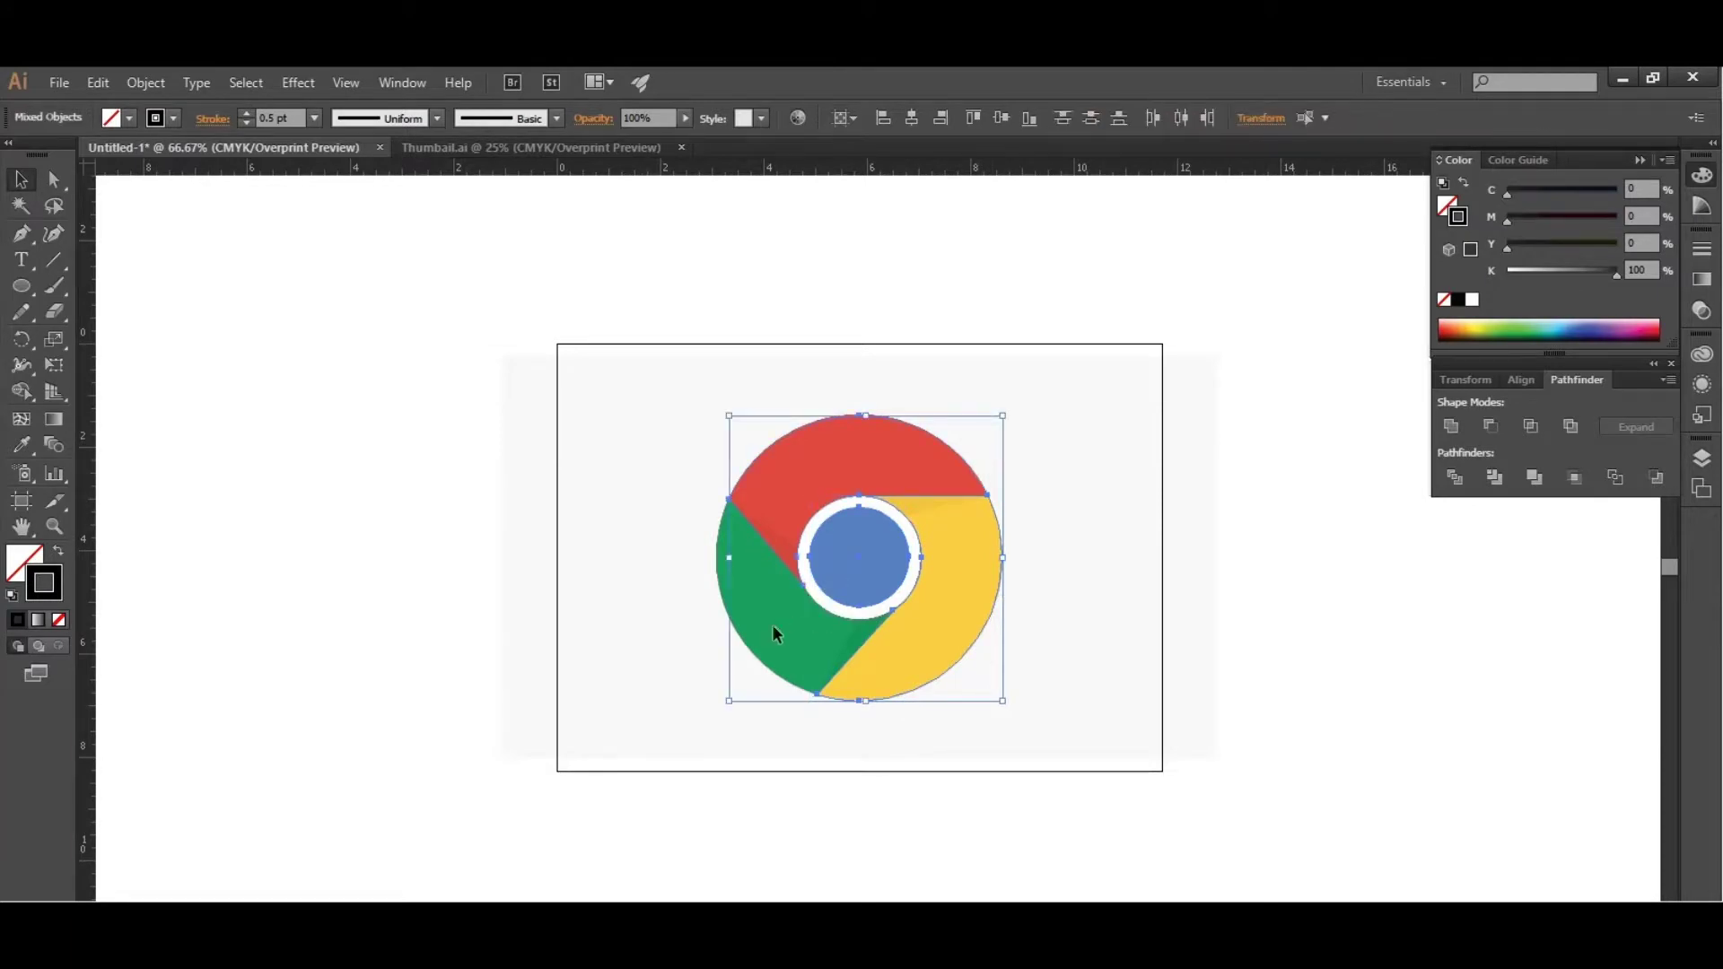
shift+click(777, 673)
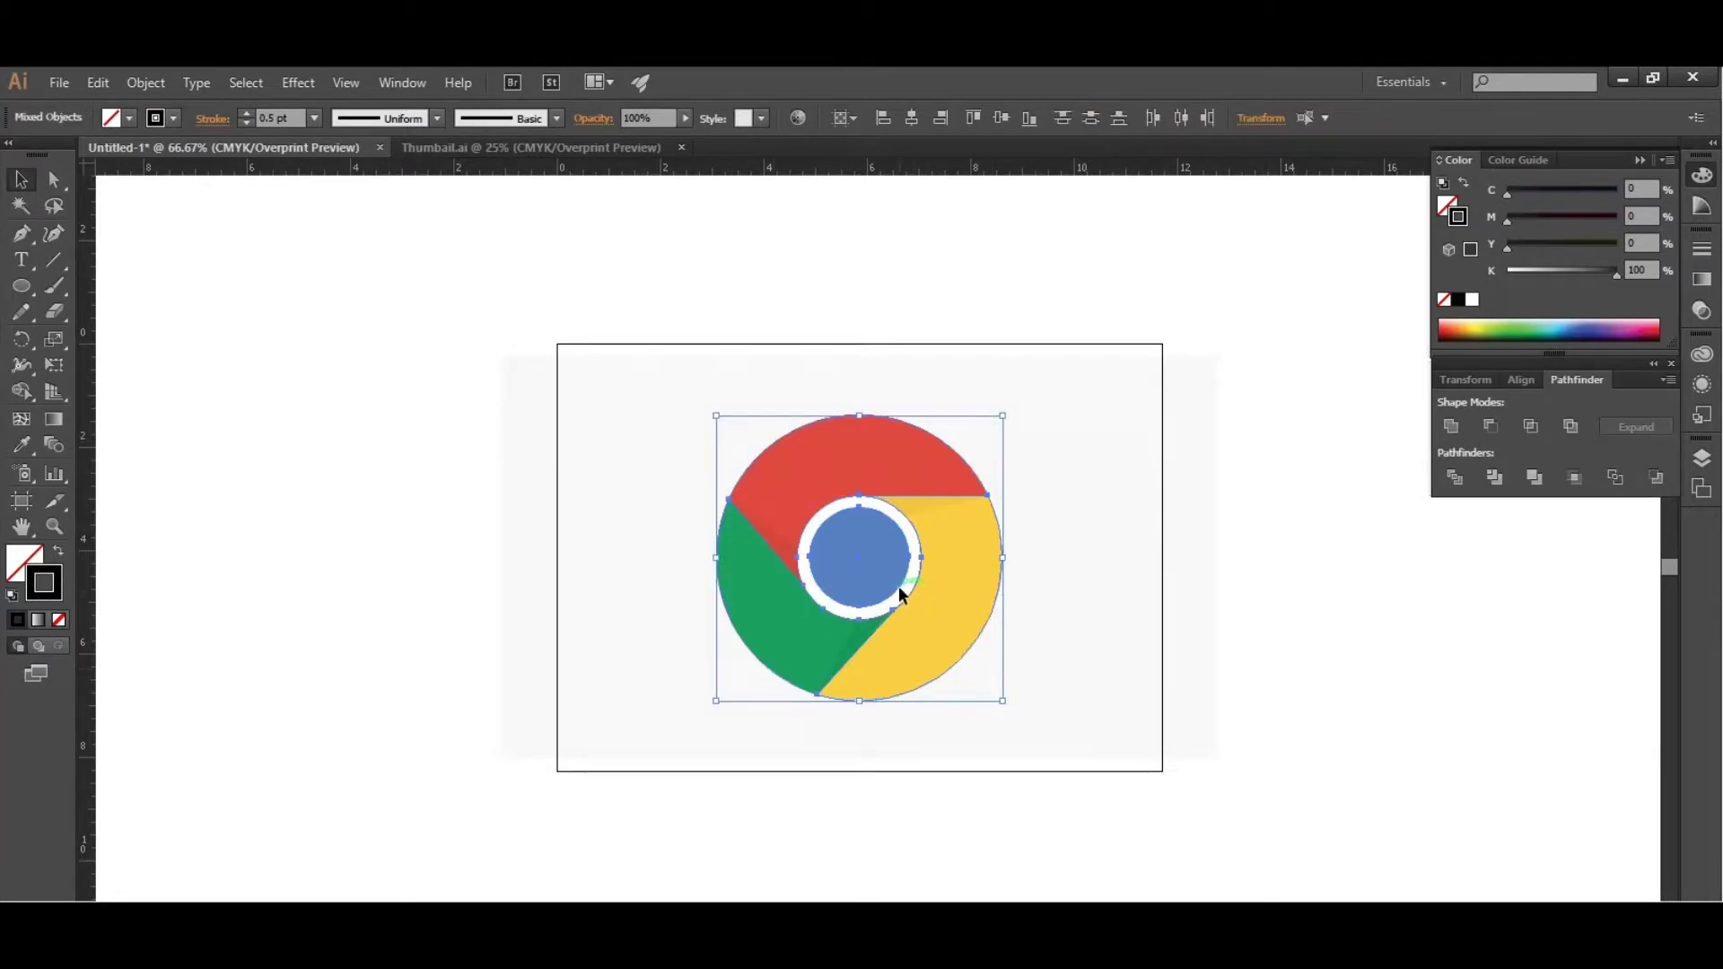
drag(897, 586, 276, 596)
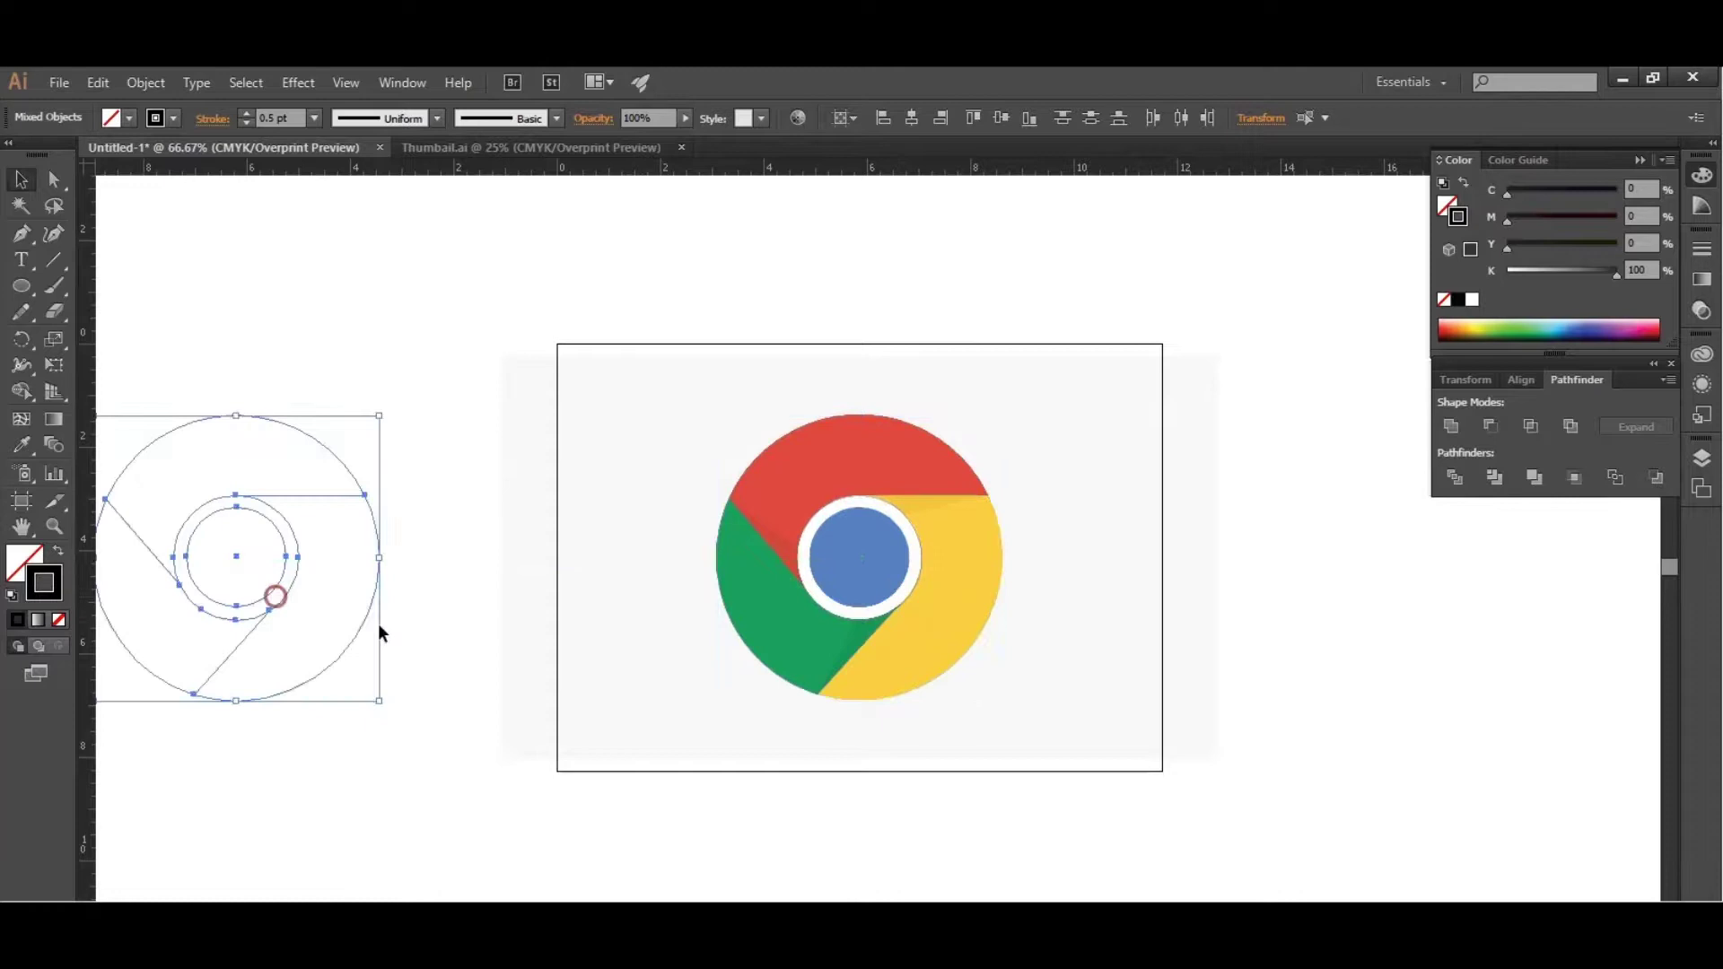
click(399, 678)
drag(609, 570, 891, 590)
Fill the upper segment outline with the red sampled from the reference logo using the Eyedropper
click(627, 483)
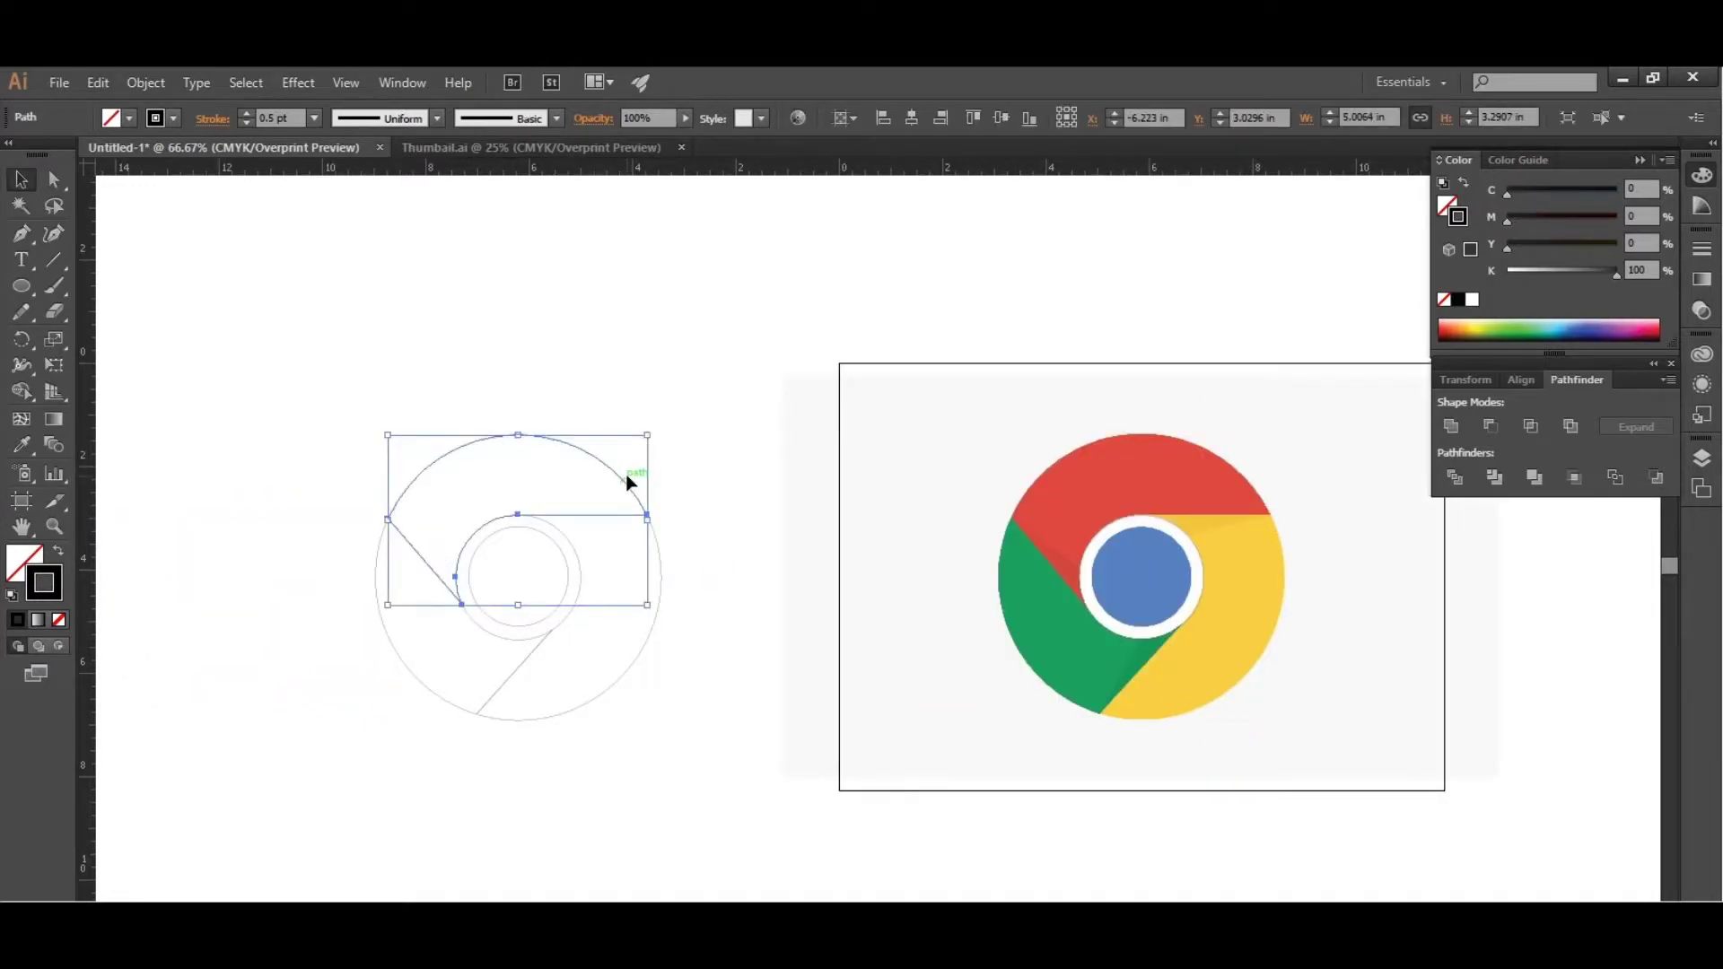
key(i)
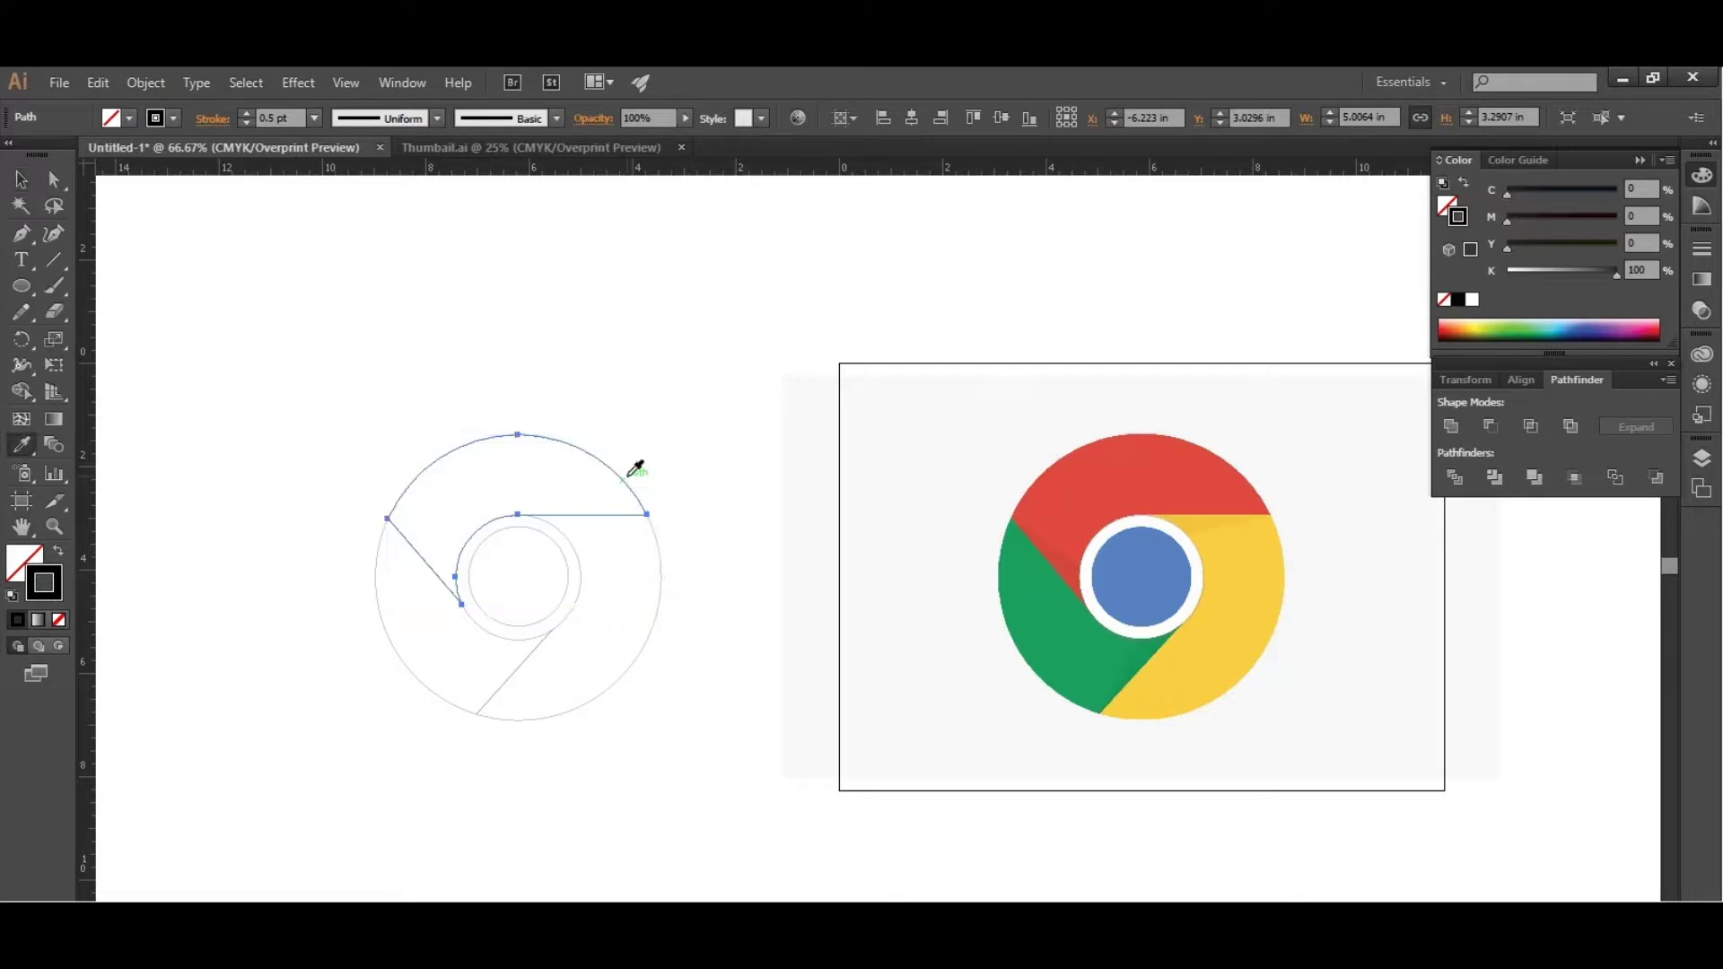
click(1132, 464)
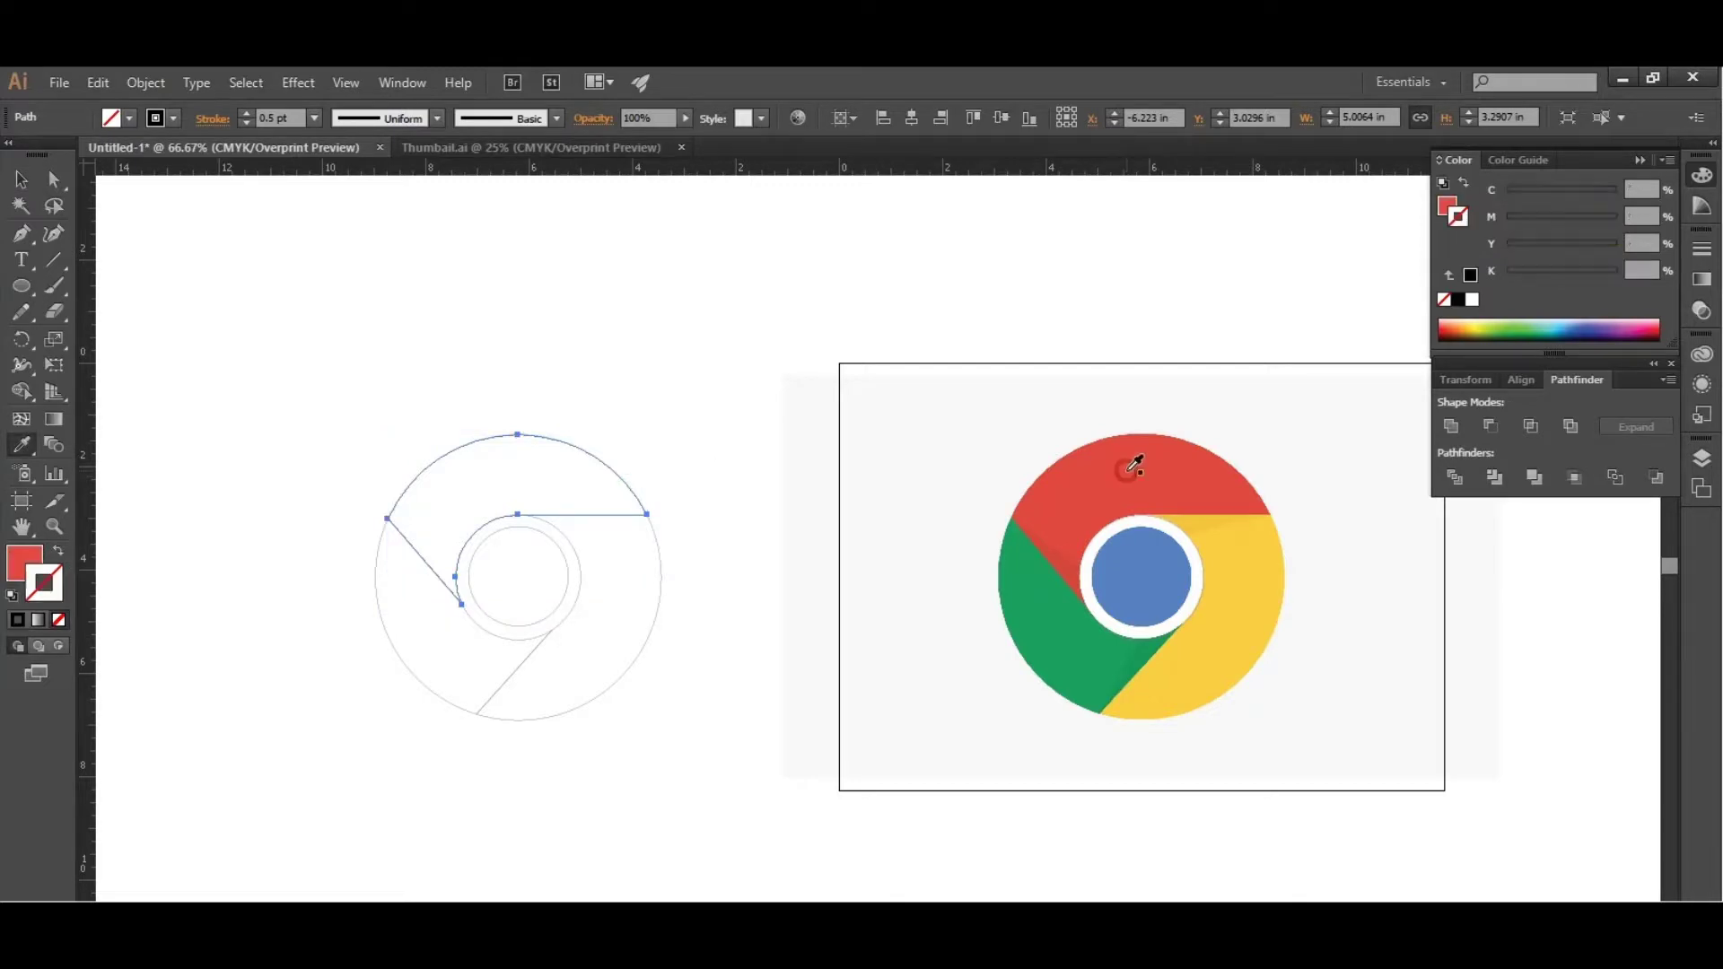
key(v)
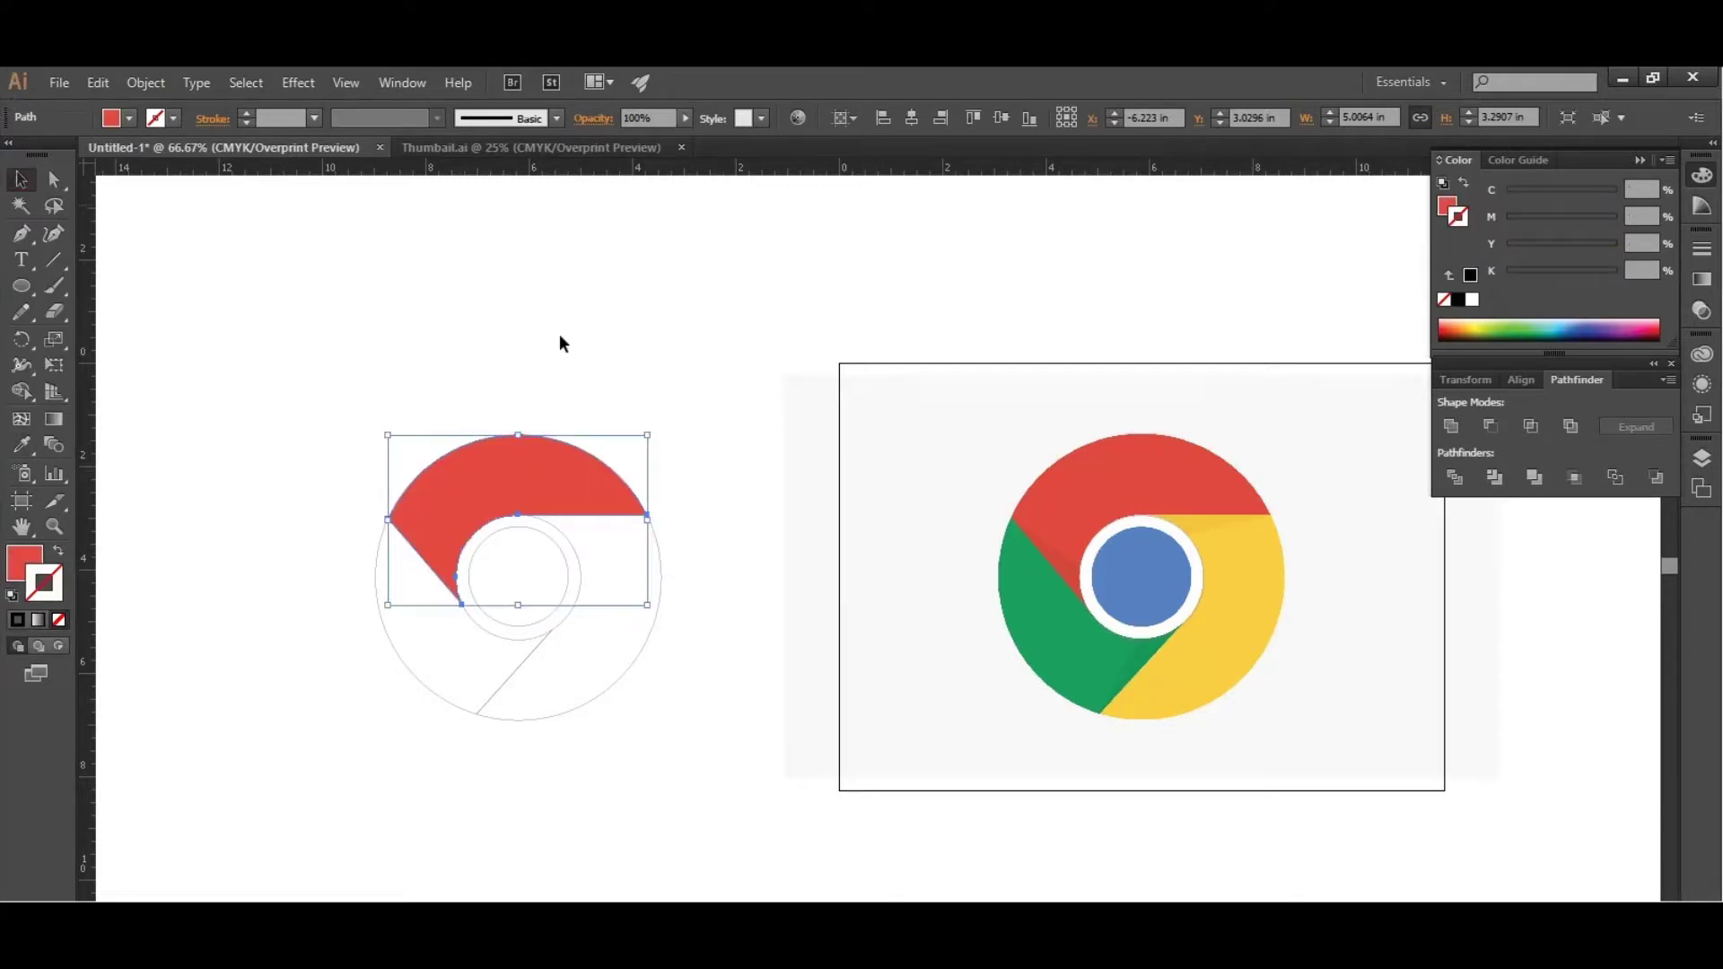
click(622, 372)
Try to fill the compound path of yellow segment and inner circle with the reference logo's yellow
drag(691, 661, 625, 606)
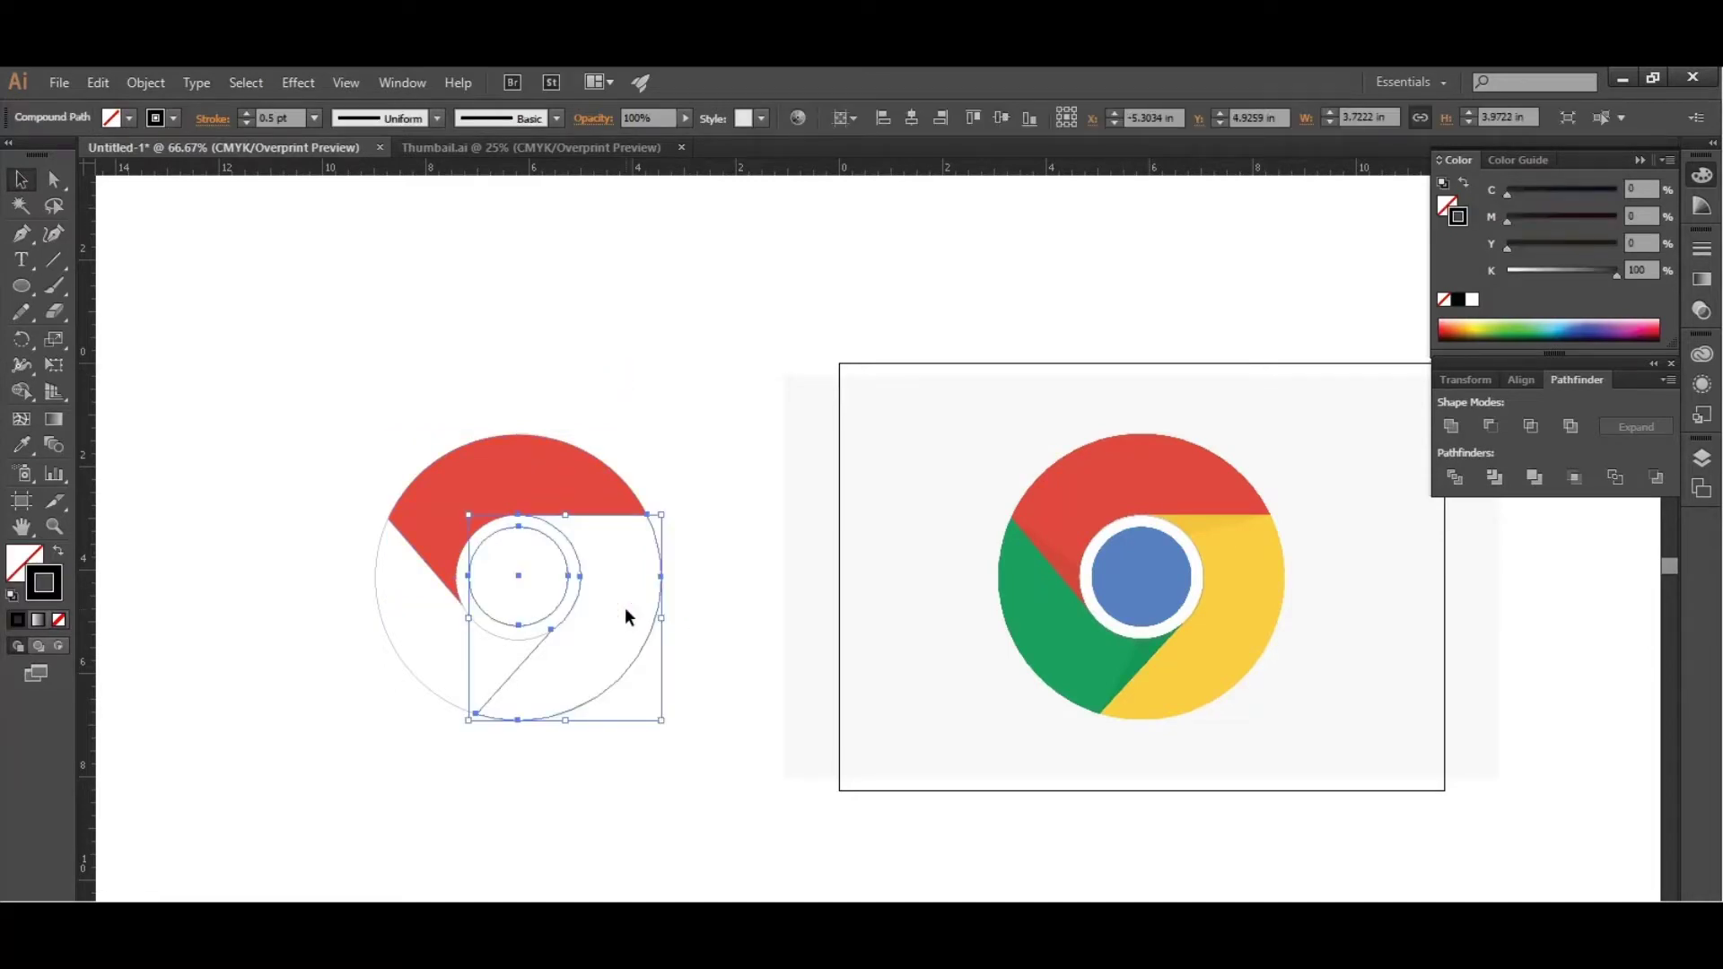
key(i)
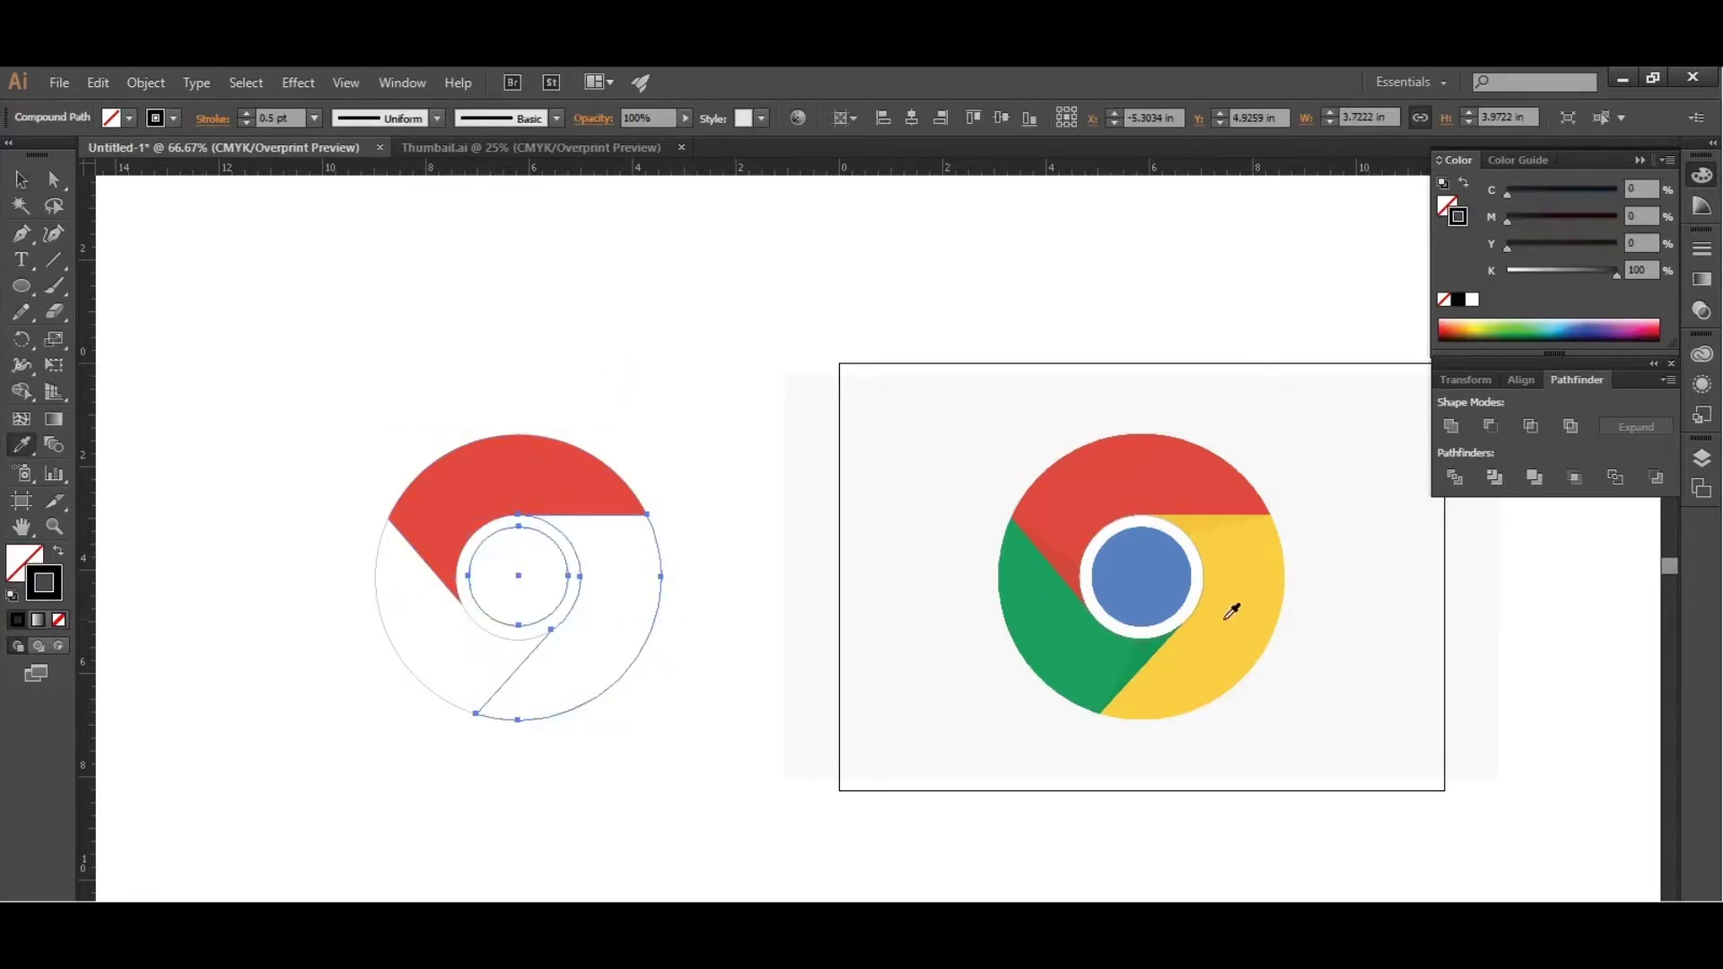
click(1254, 588)
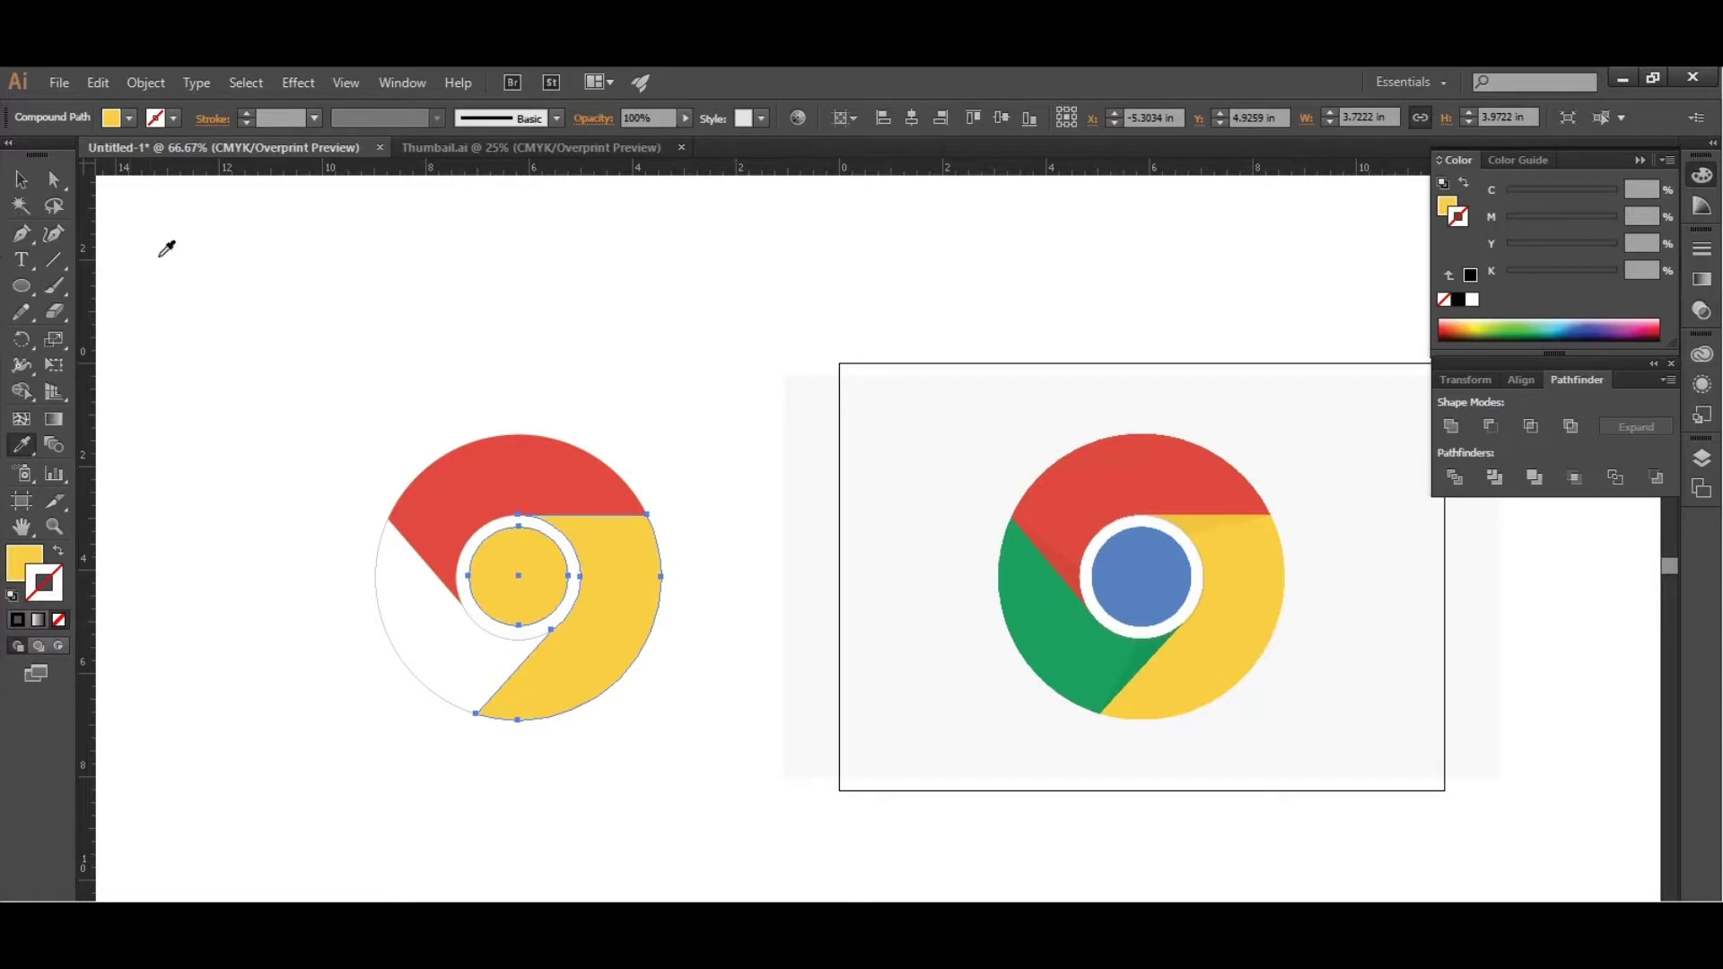
click(20, 179)
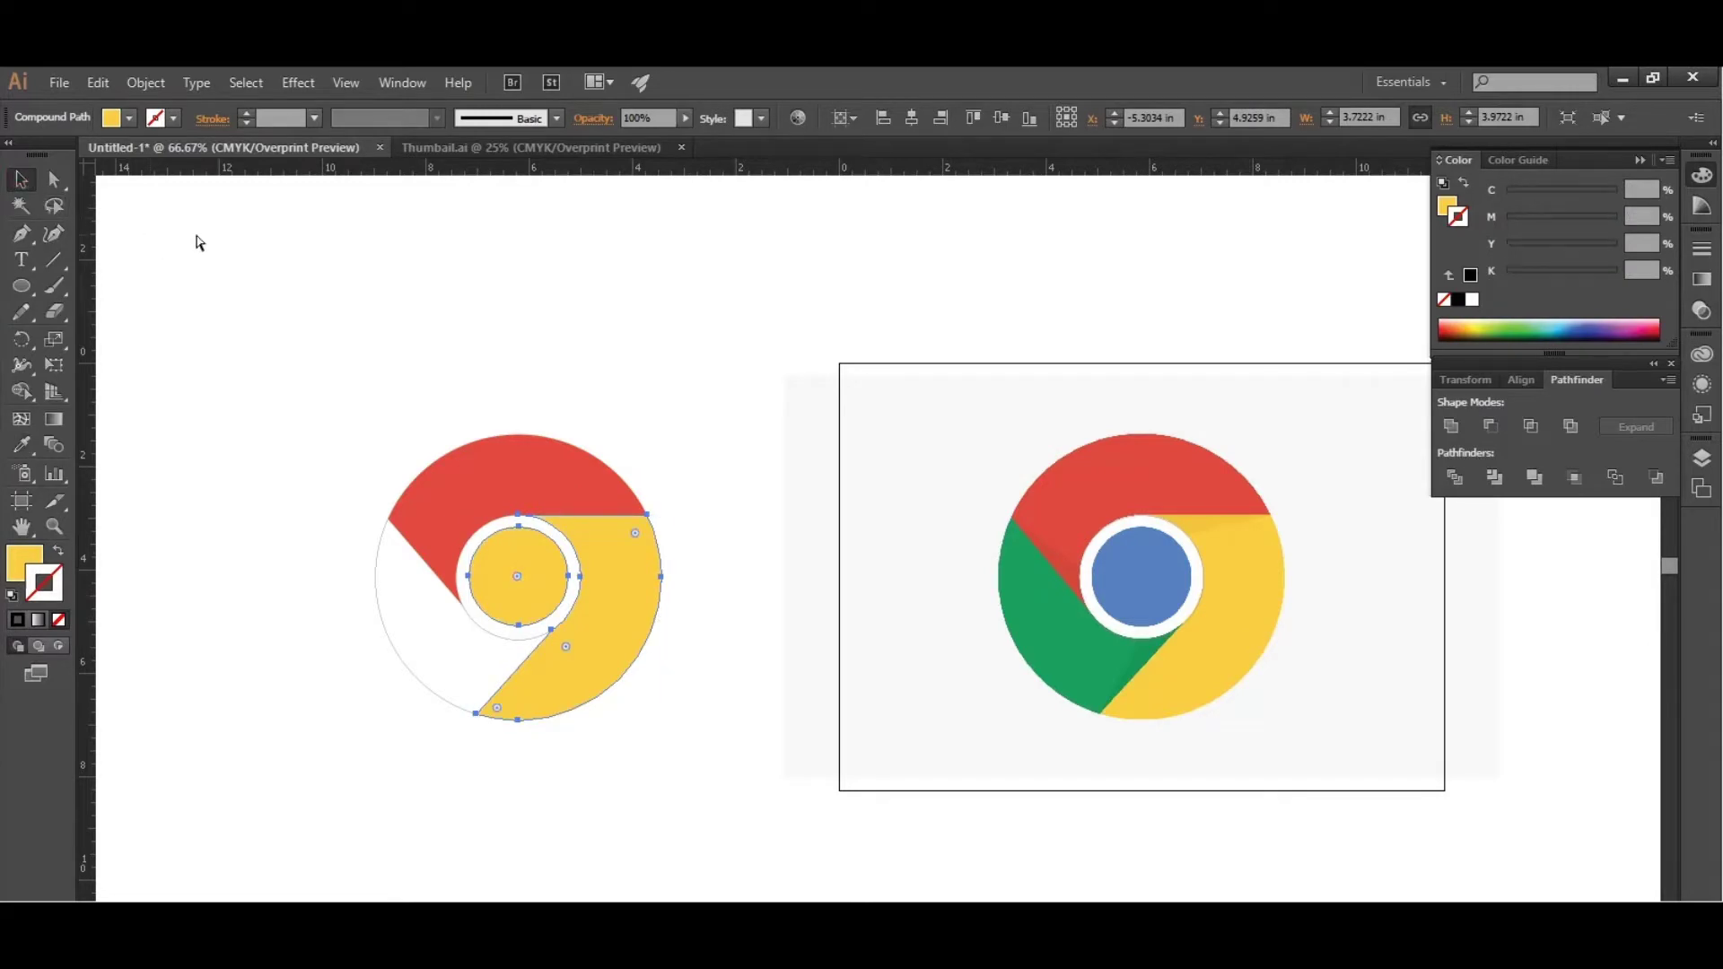
key(ctrl+z)
Release the compound path so the inner circle and the yellow segment outline are separate paths
click(687, 426)
click(567, 562)
right_click(574, 566)
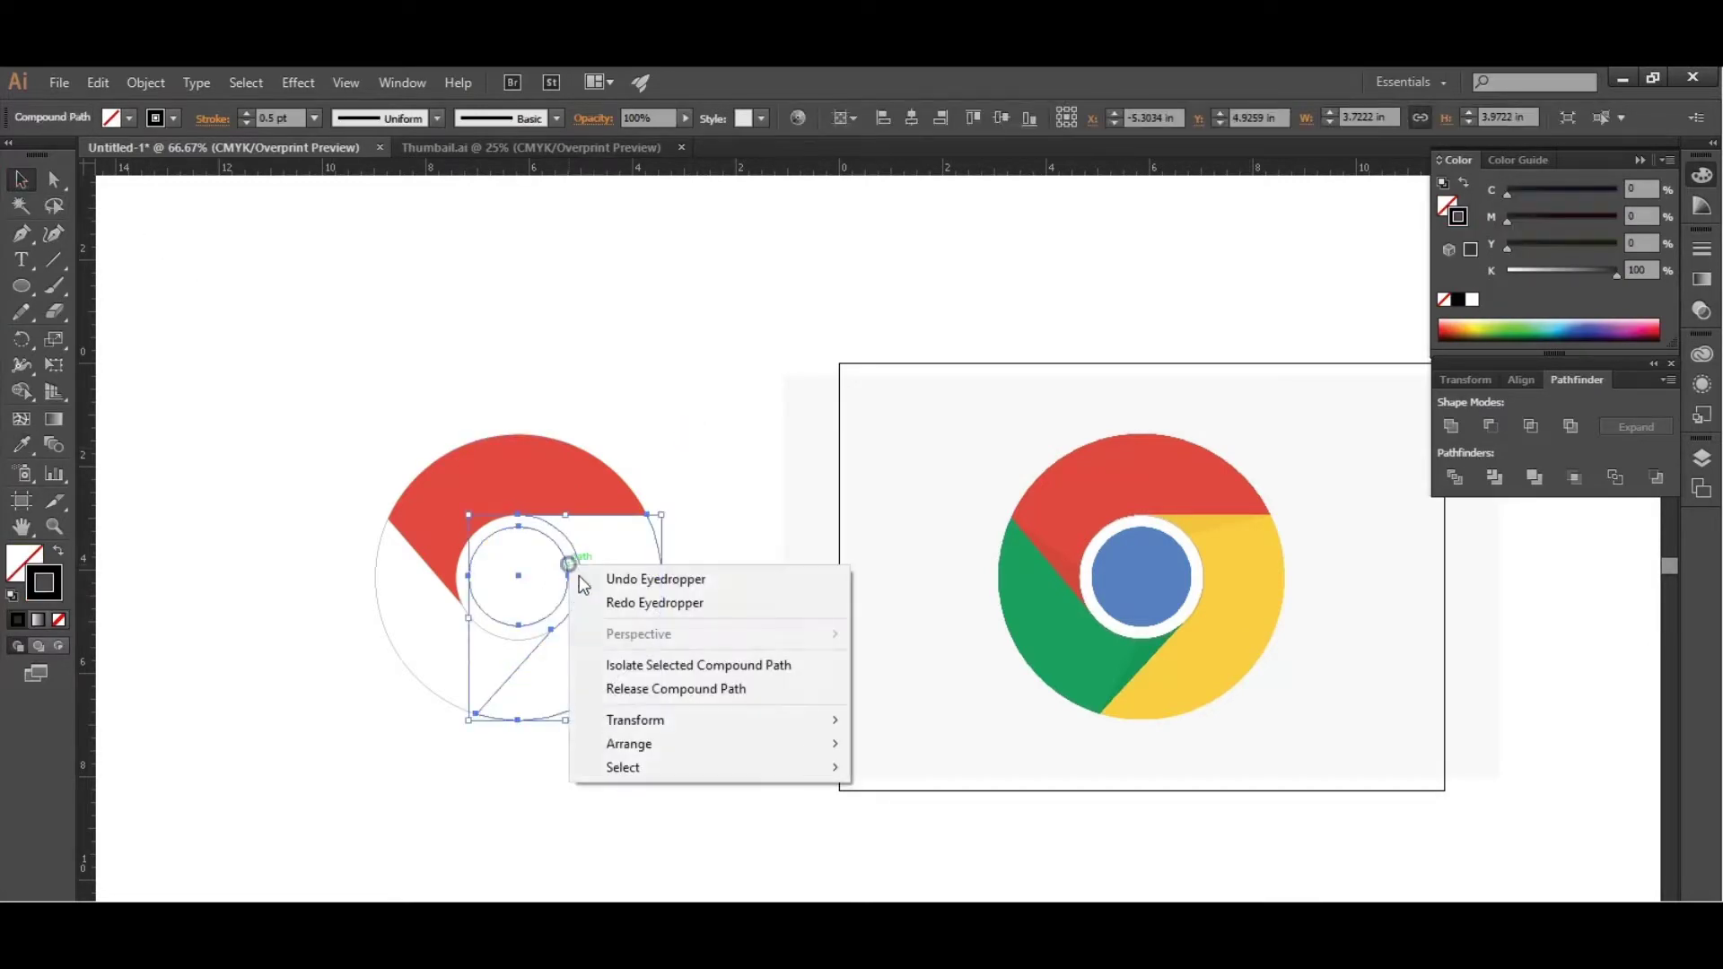
click(652, 687)
click(648, 734)
click(571, 582)
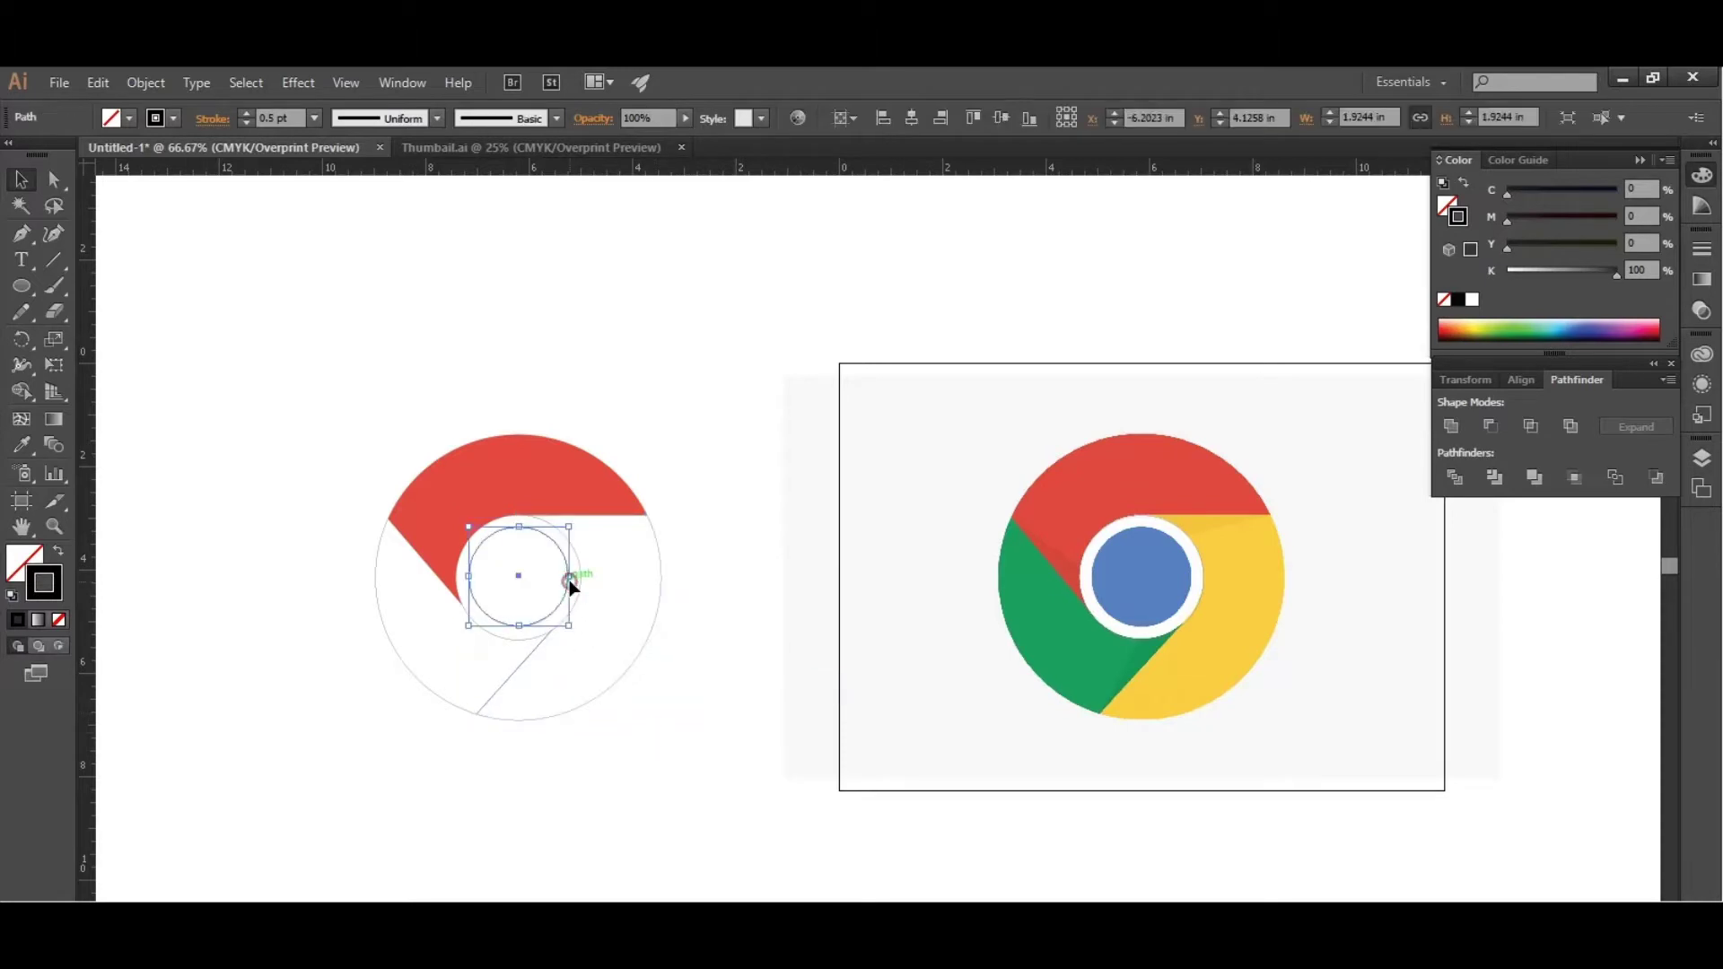
Fill the right-hand segment outline alone with the yellow sampled from the reference logo
click(661, 583)
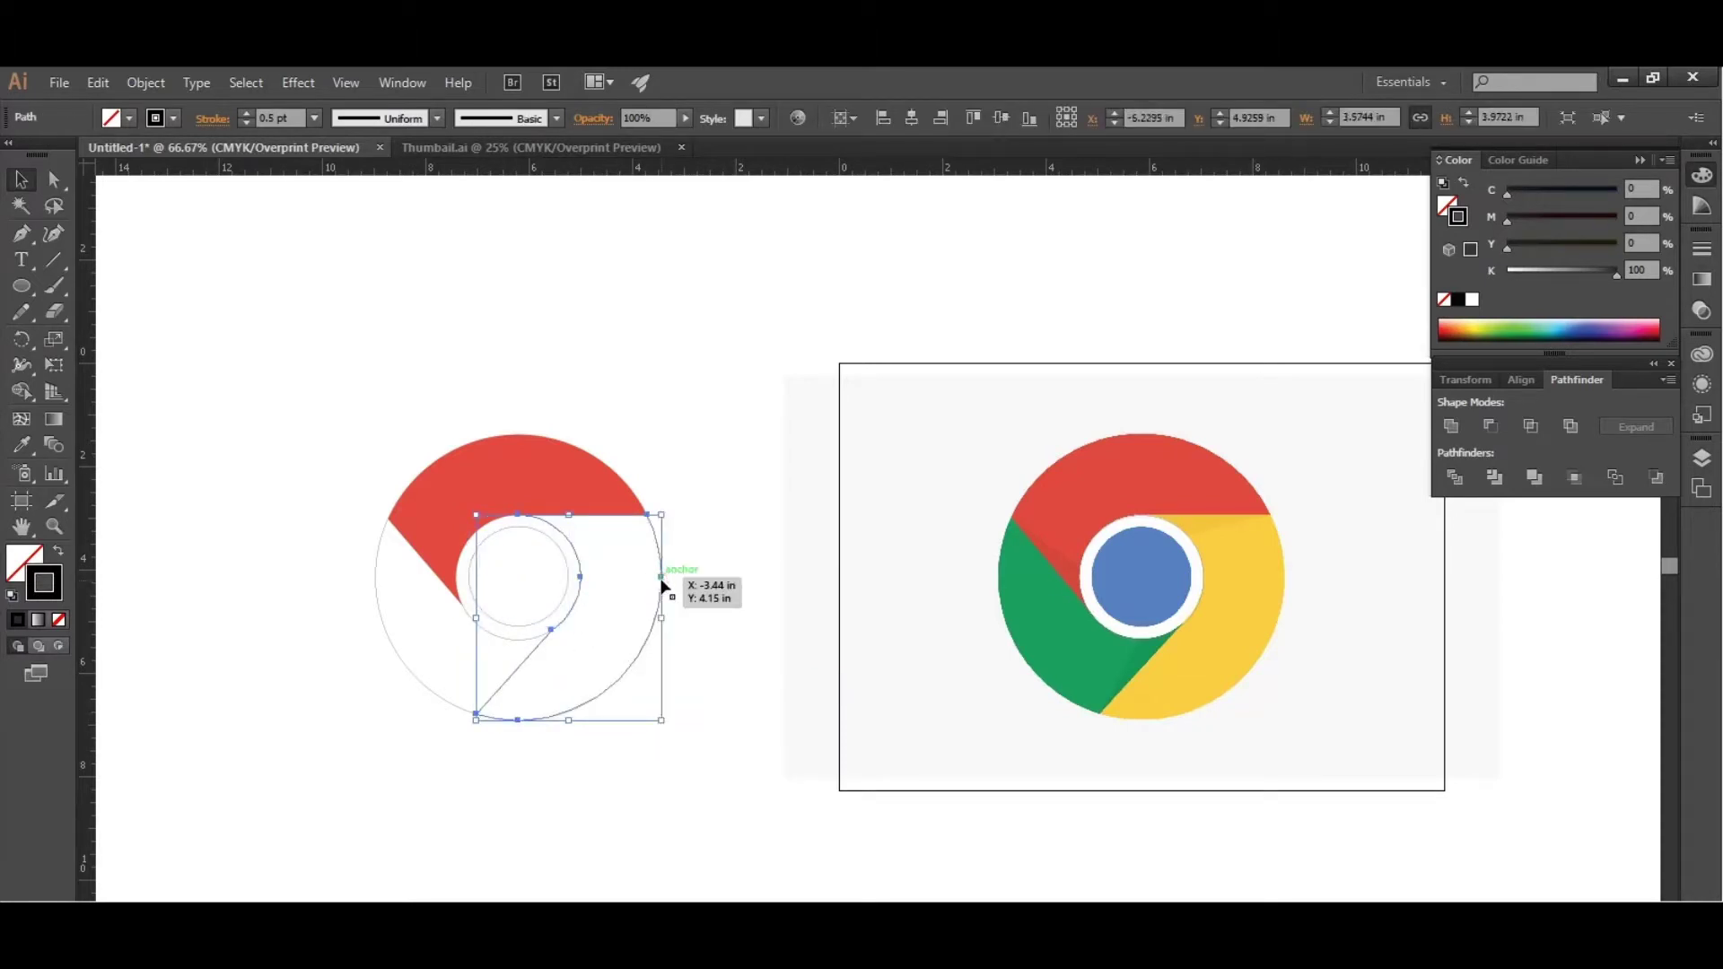
key(i)
click(1204, 635)
click(21, 178)
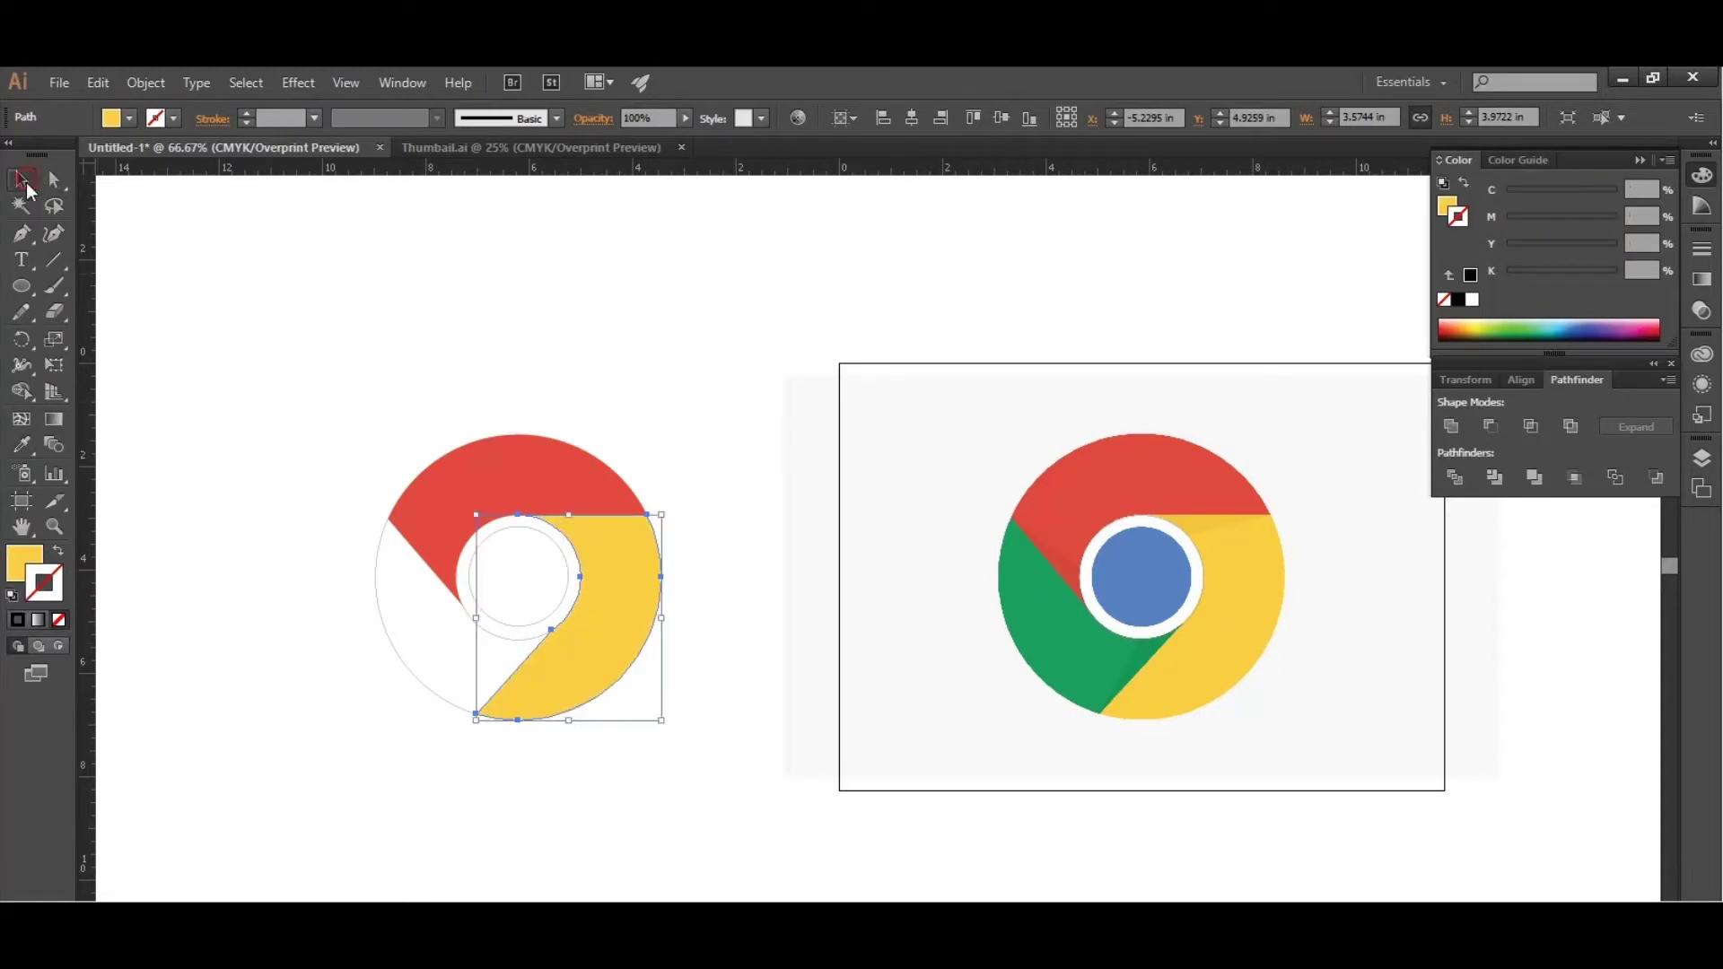
click(339, 325)
Fill the lower-left segment outline with the green sampled from the reference logo
click(392, 648)
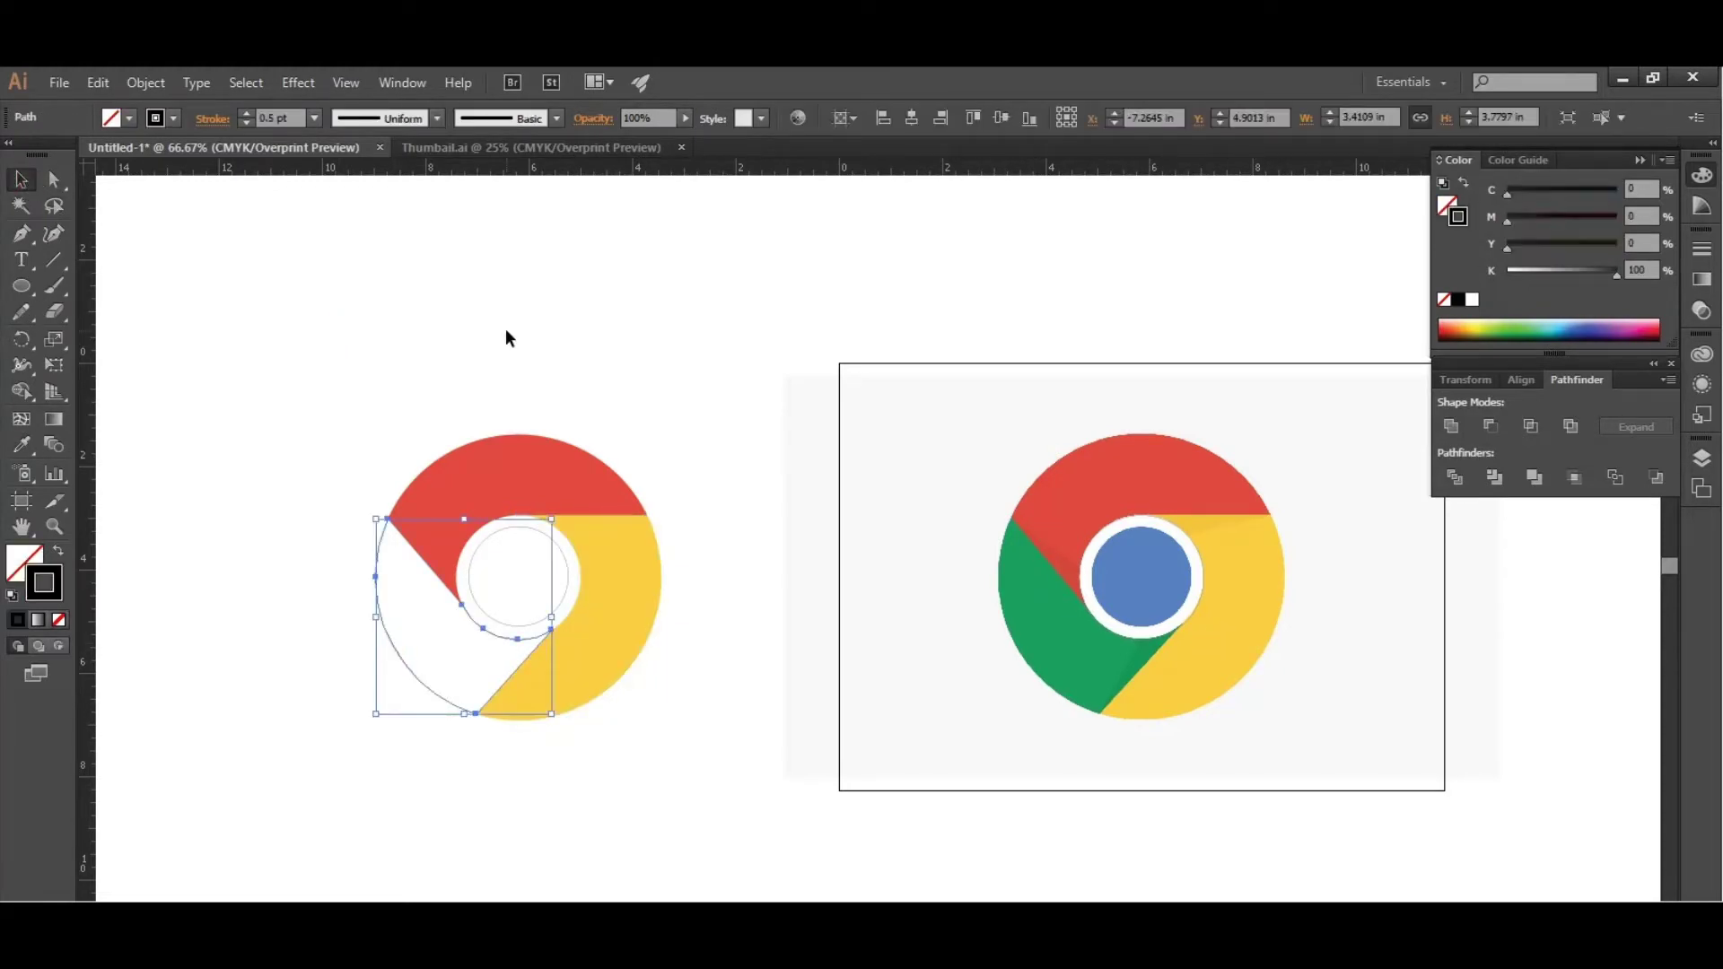
key(i)
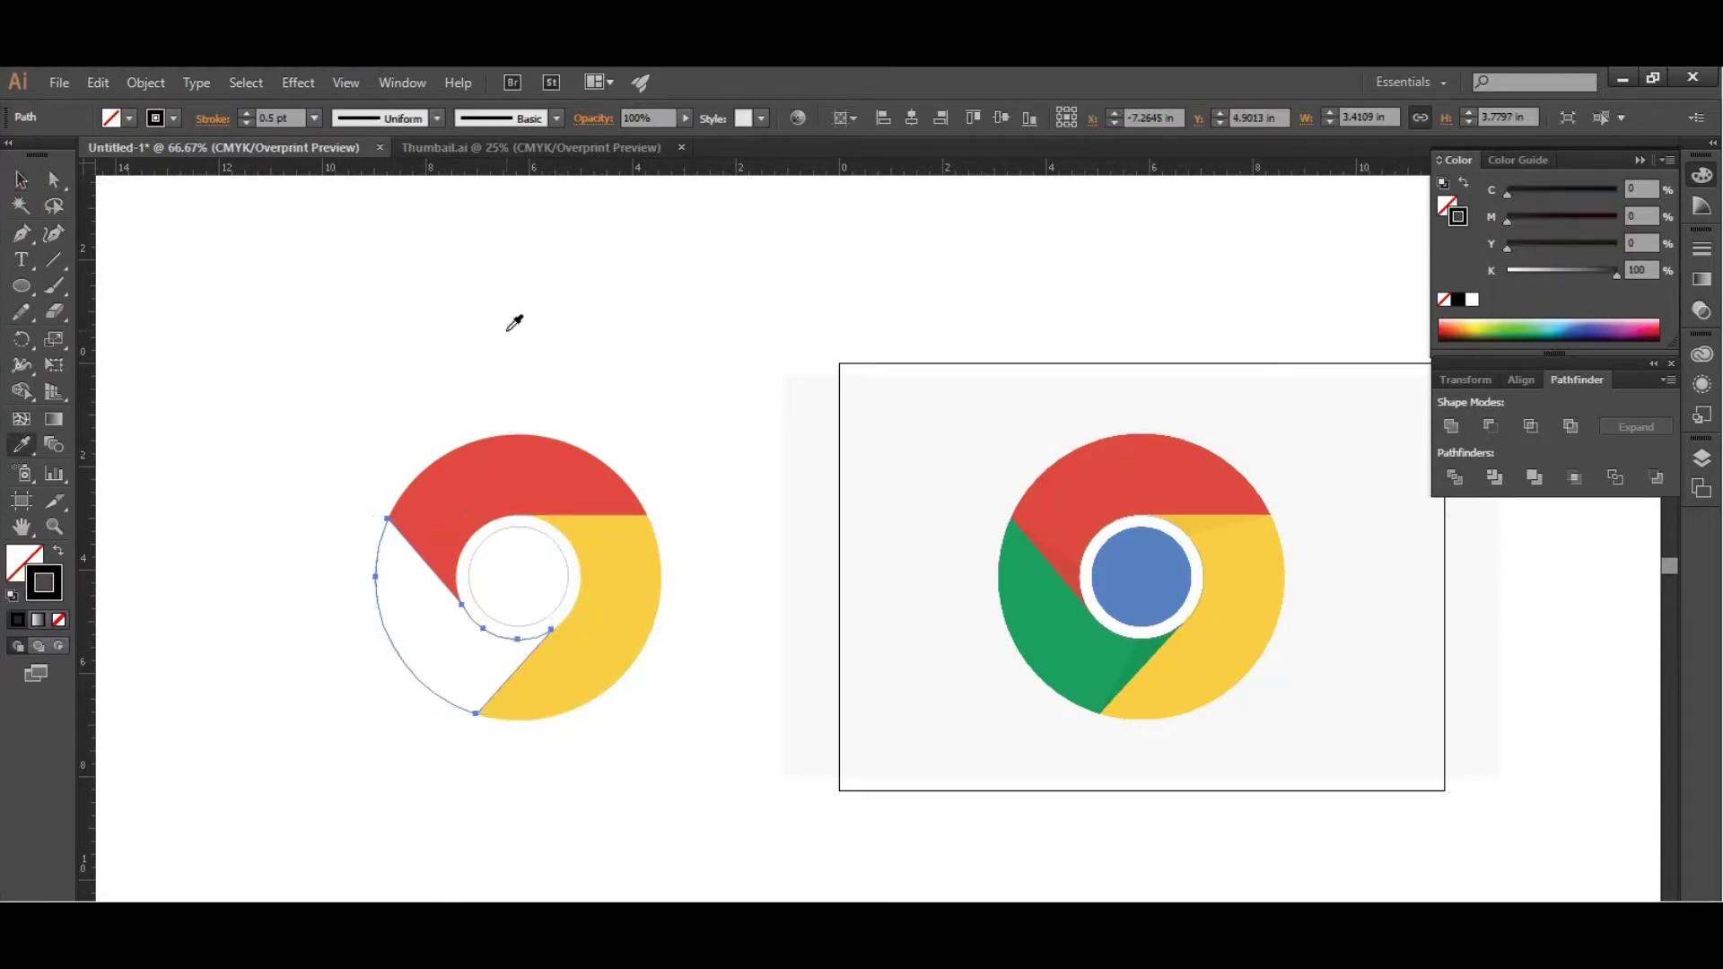
click(1070, 631)
click(21, 178)
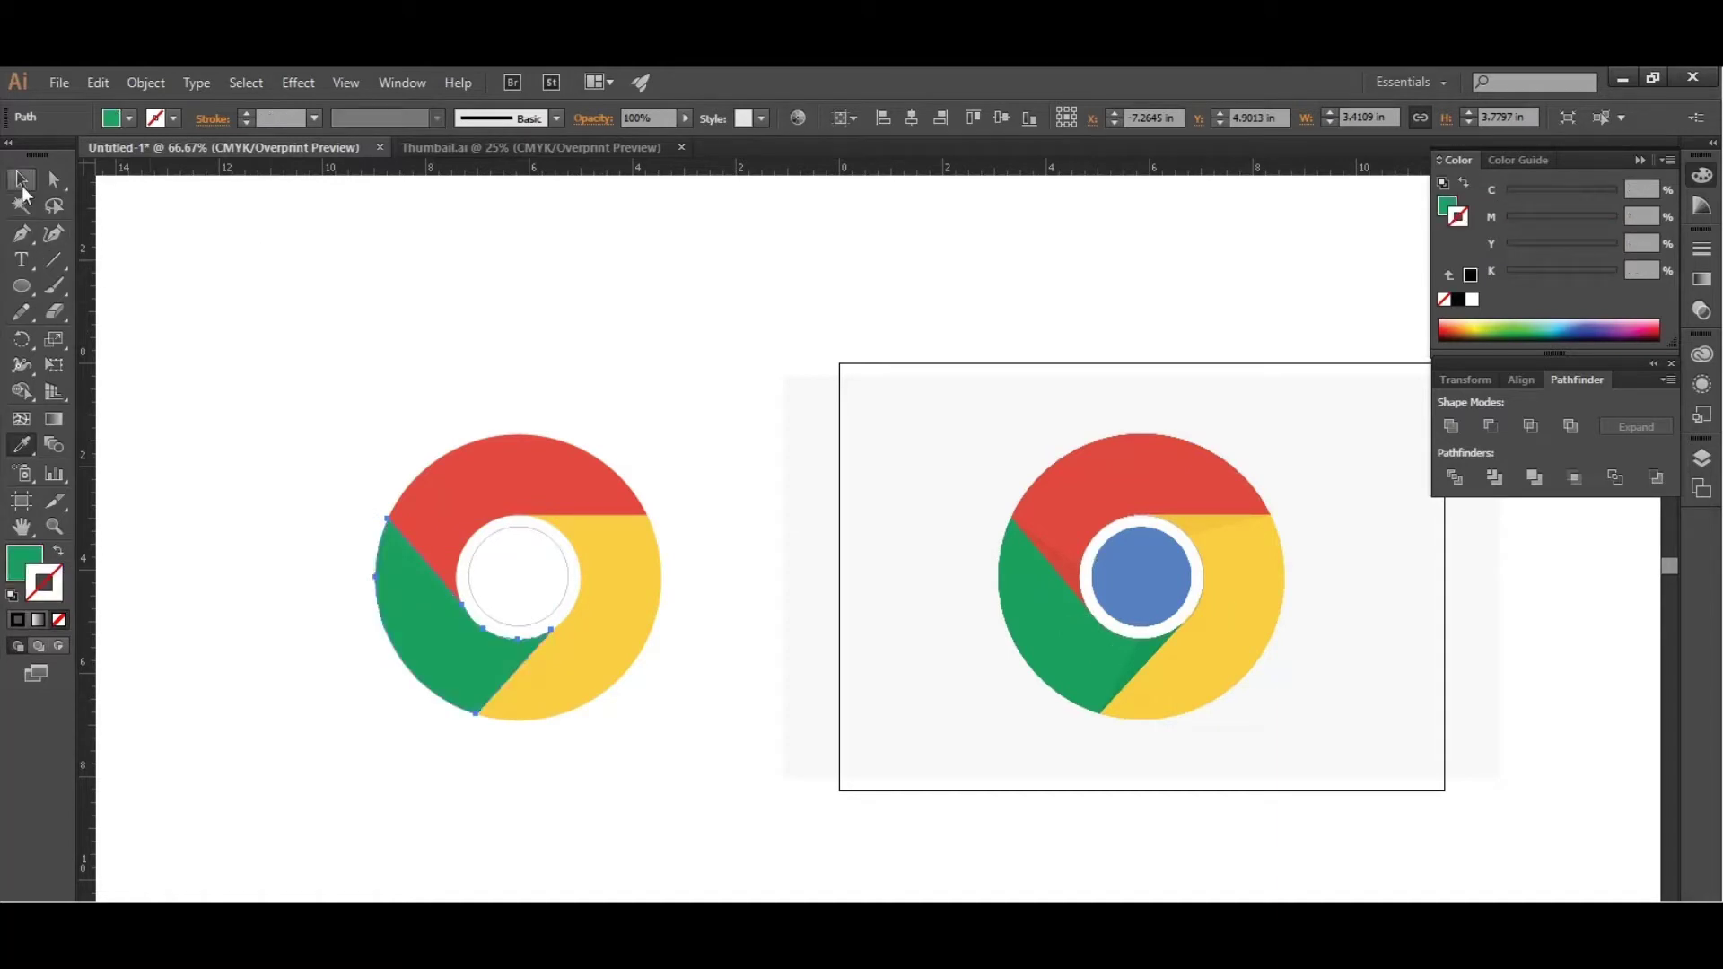
click(374, 339)
Examine the inner circle and the edges of the coloured segments that border the white ring
scroll(540, 560, up, 1)
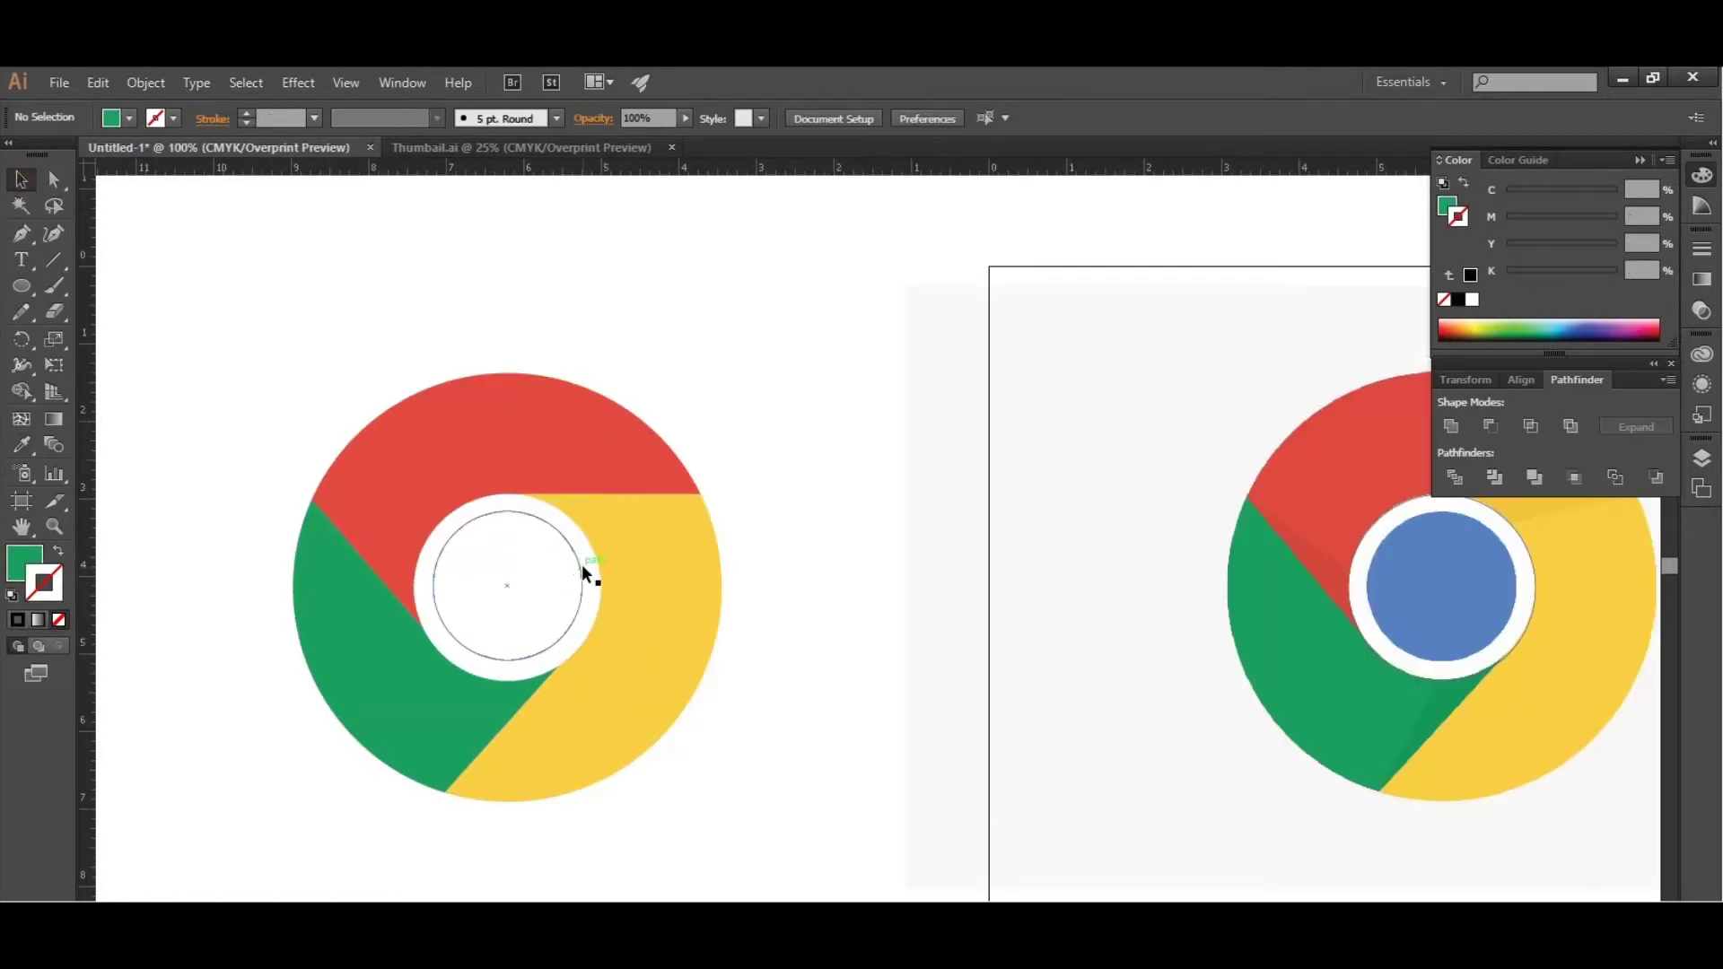
click(582, 563)
scroll(581, 563, up, 2)
shift+click(603, 537)
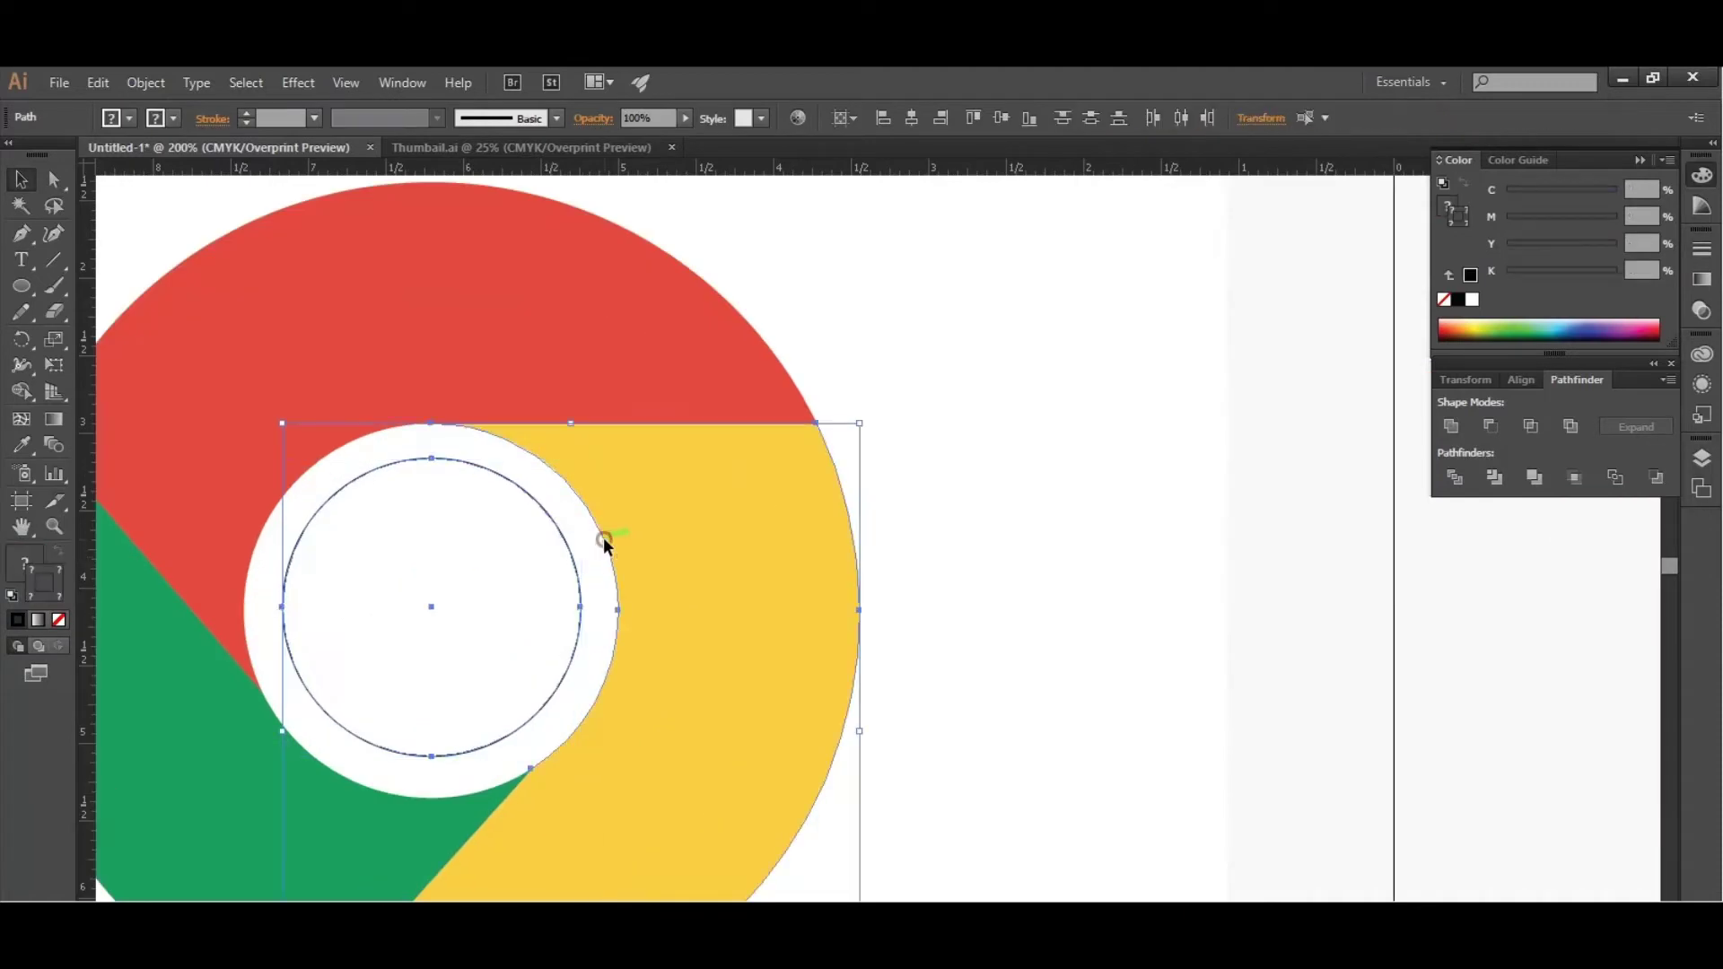
click(1031, 473)
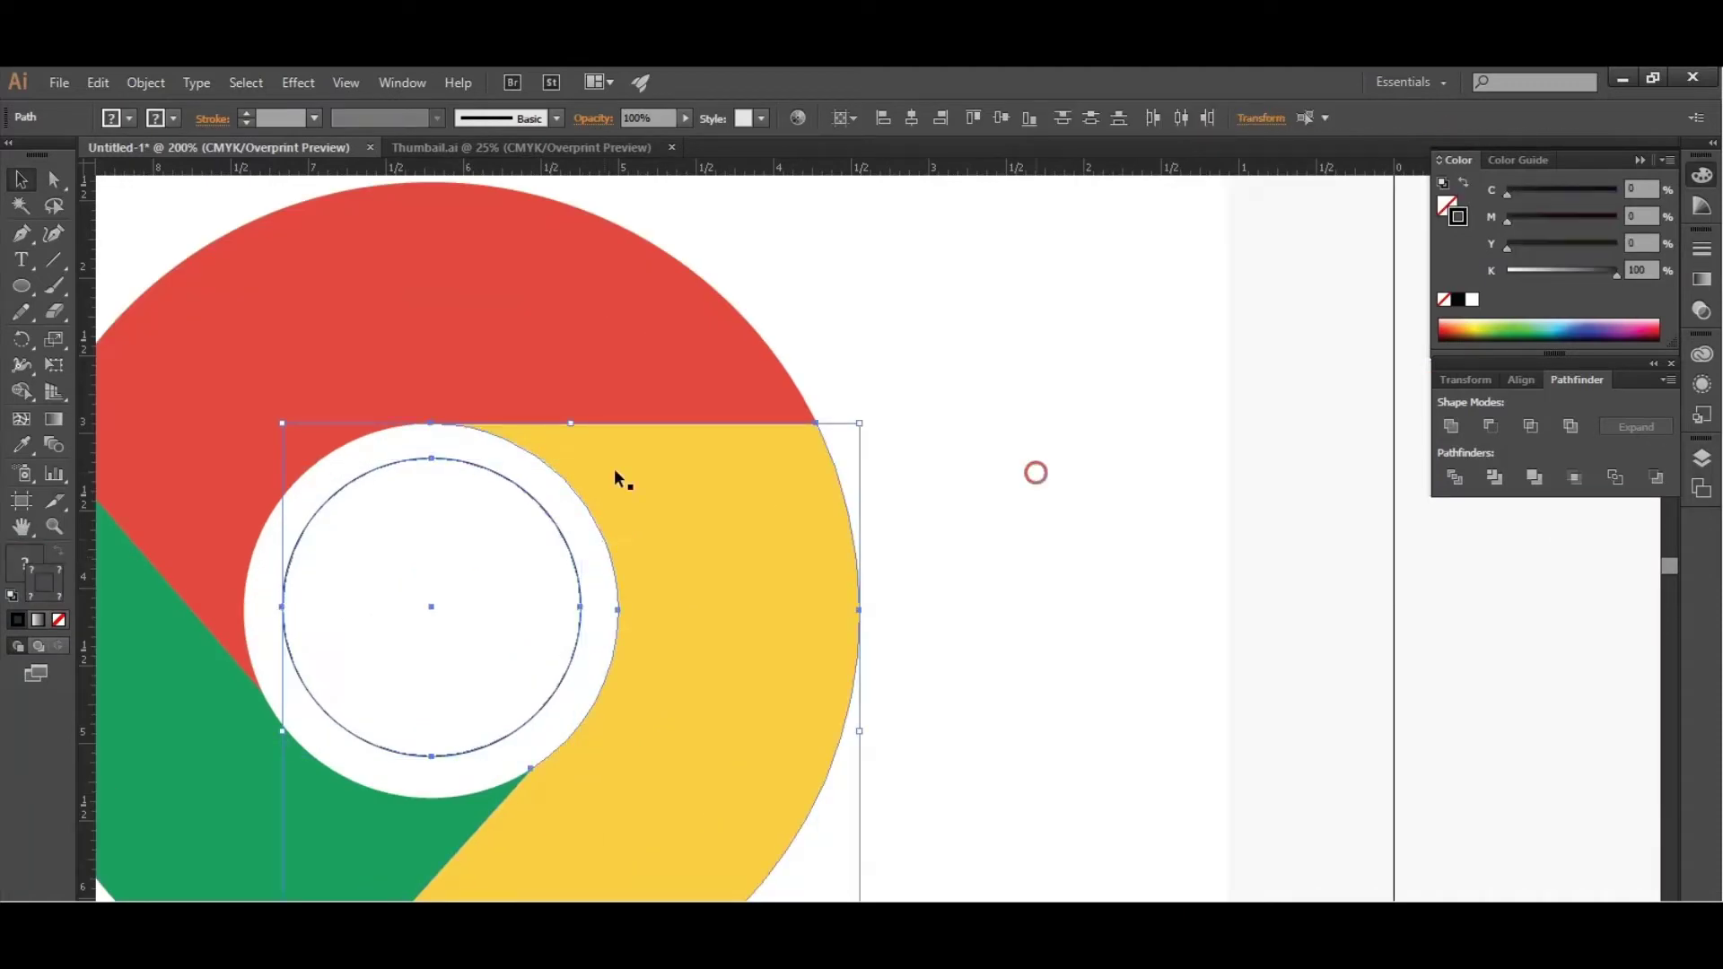
click(370, 440)
shift+click(654, 459)
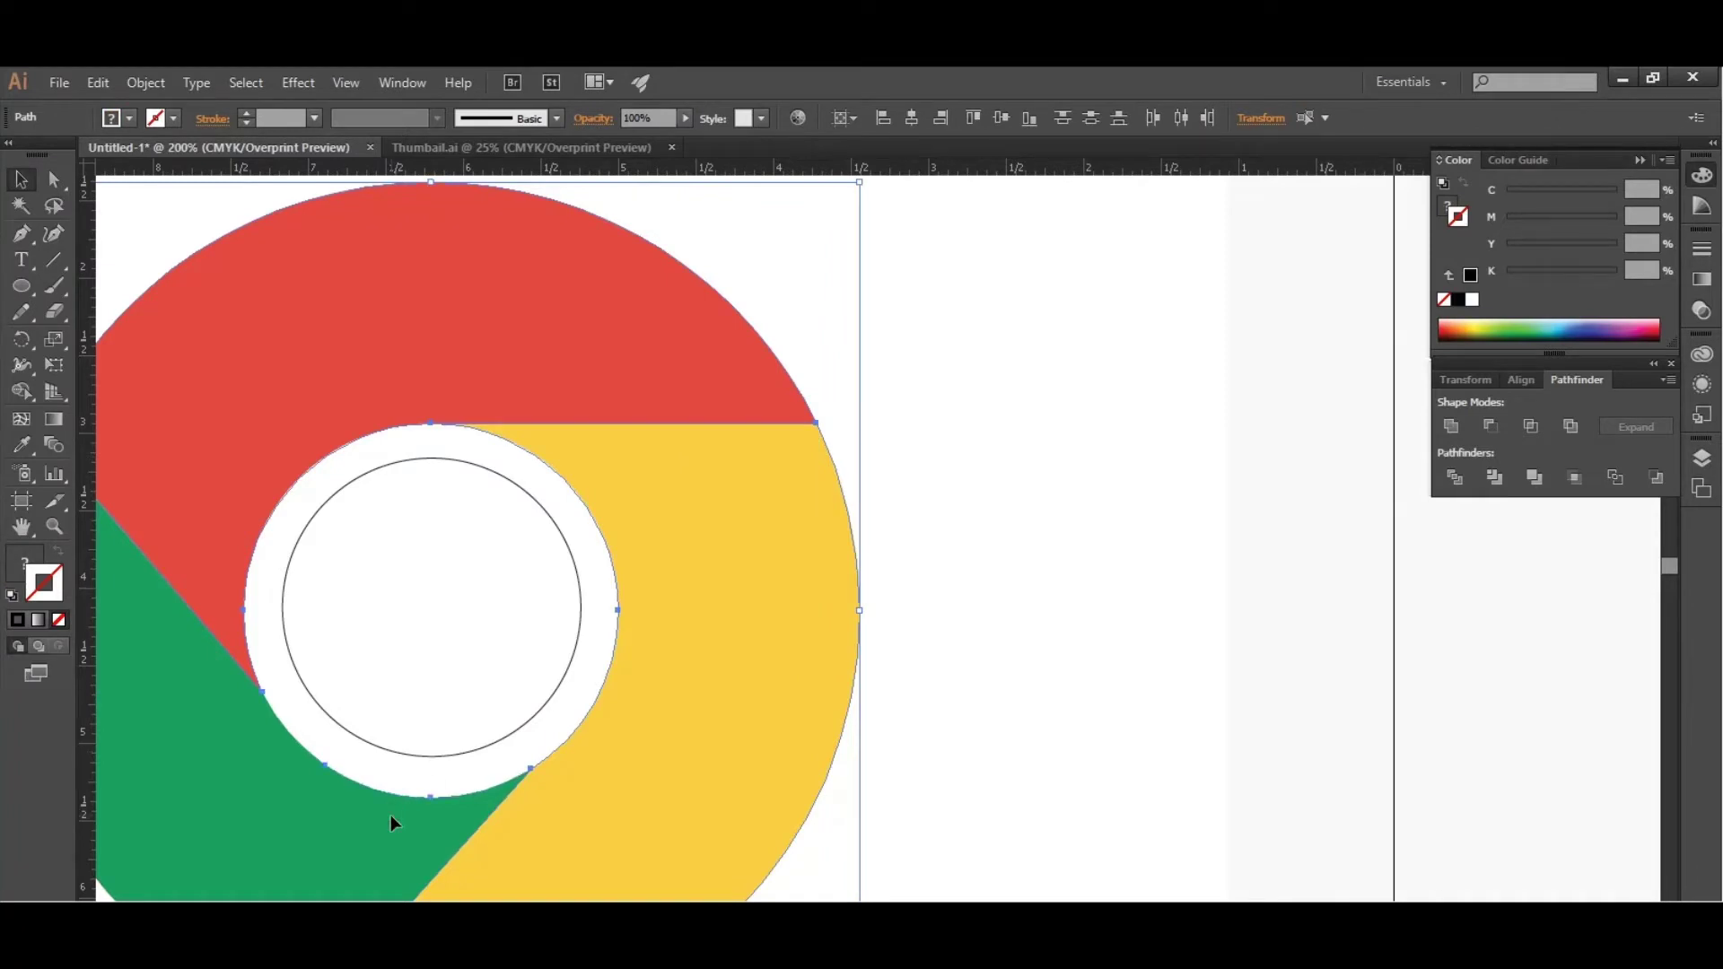
key(ctrl+shift+a)
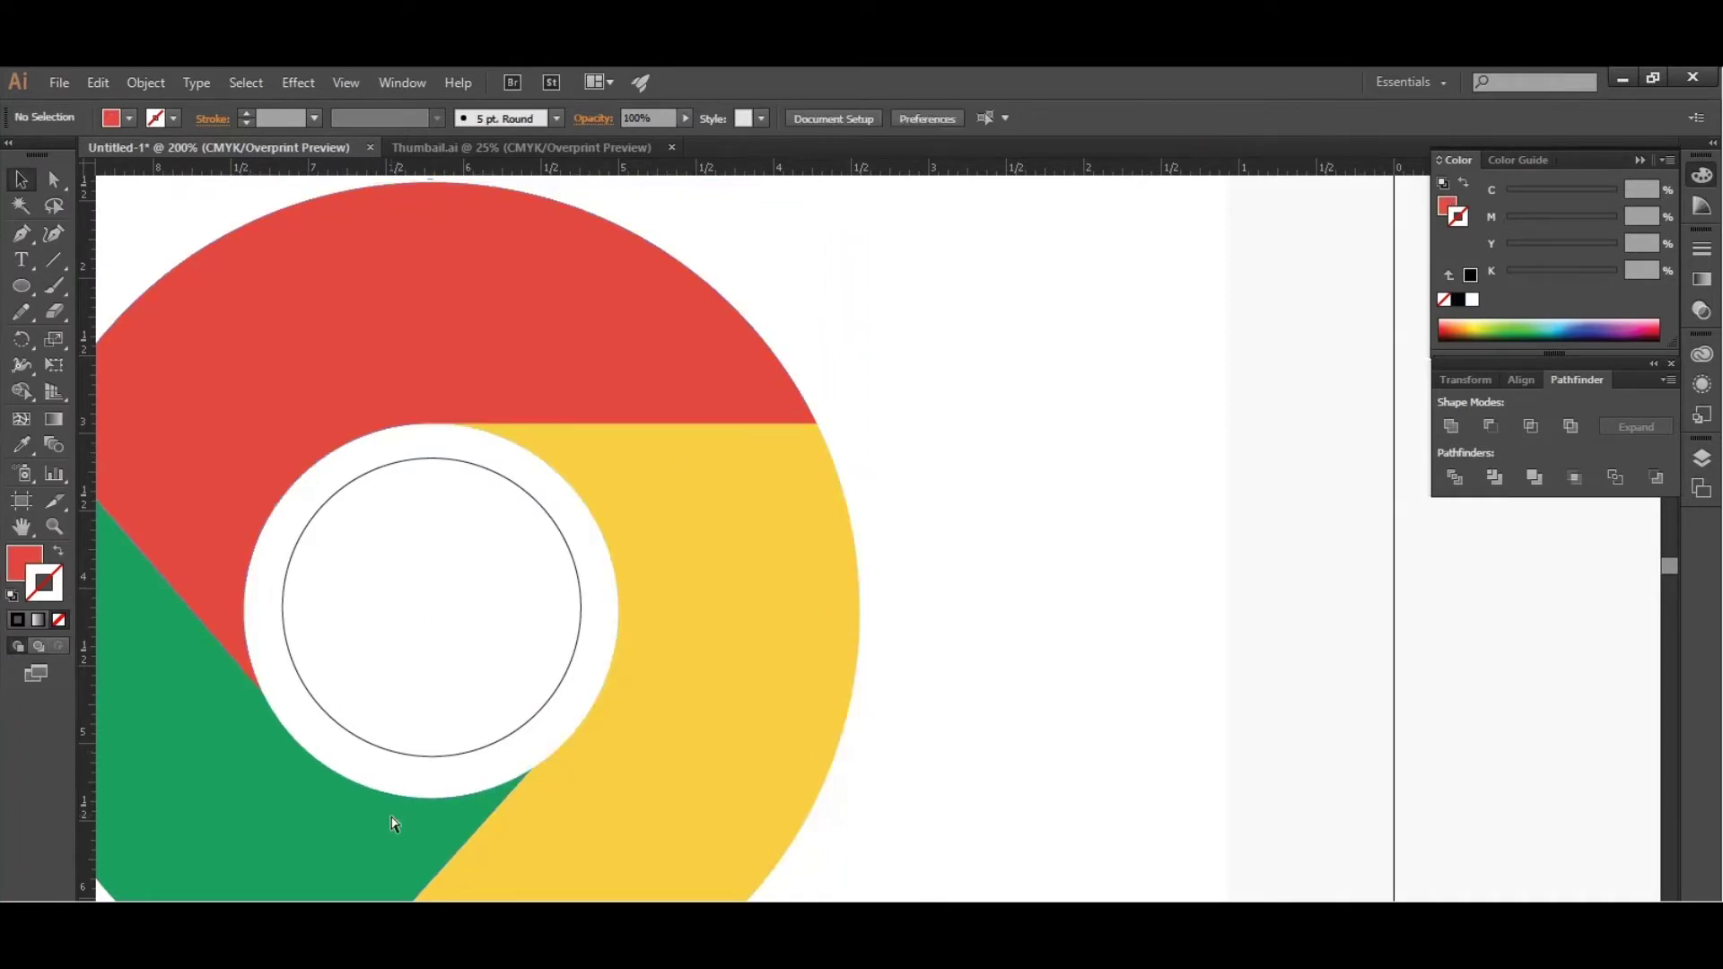
Fill the inner circle with the blue sampled from the centre of the reference logo
click(427, 757)
scroll(525, 606, down, 2)
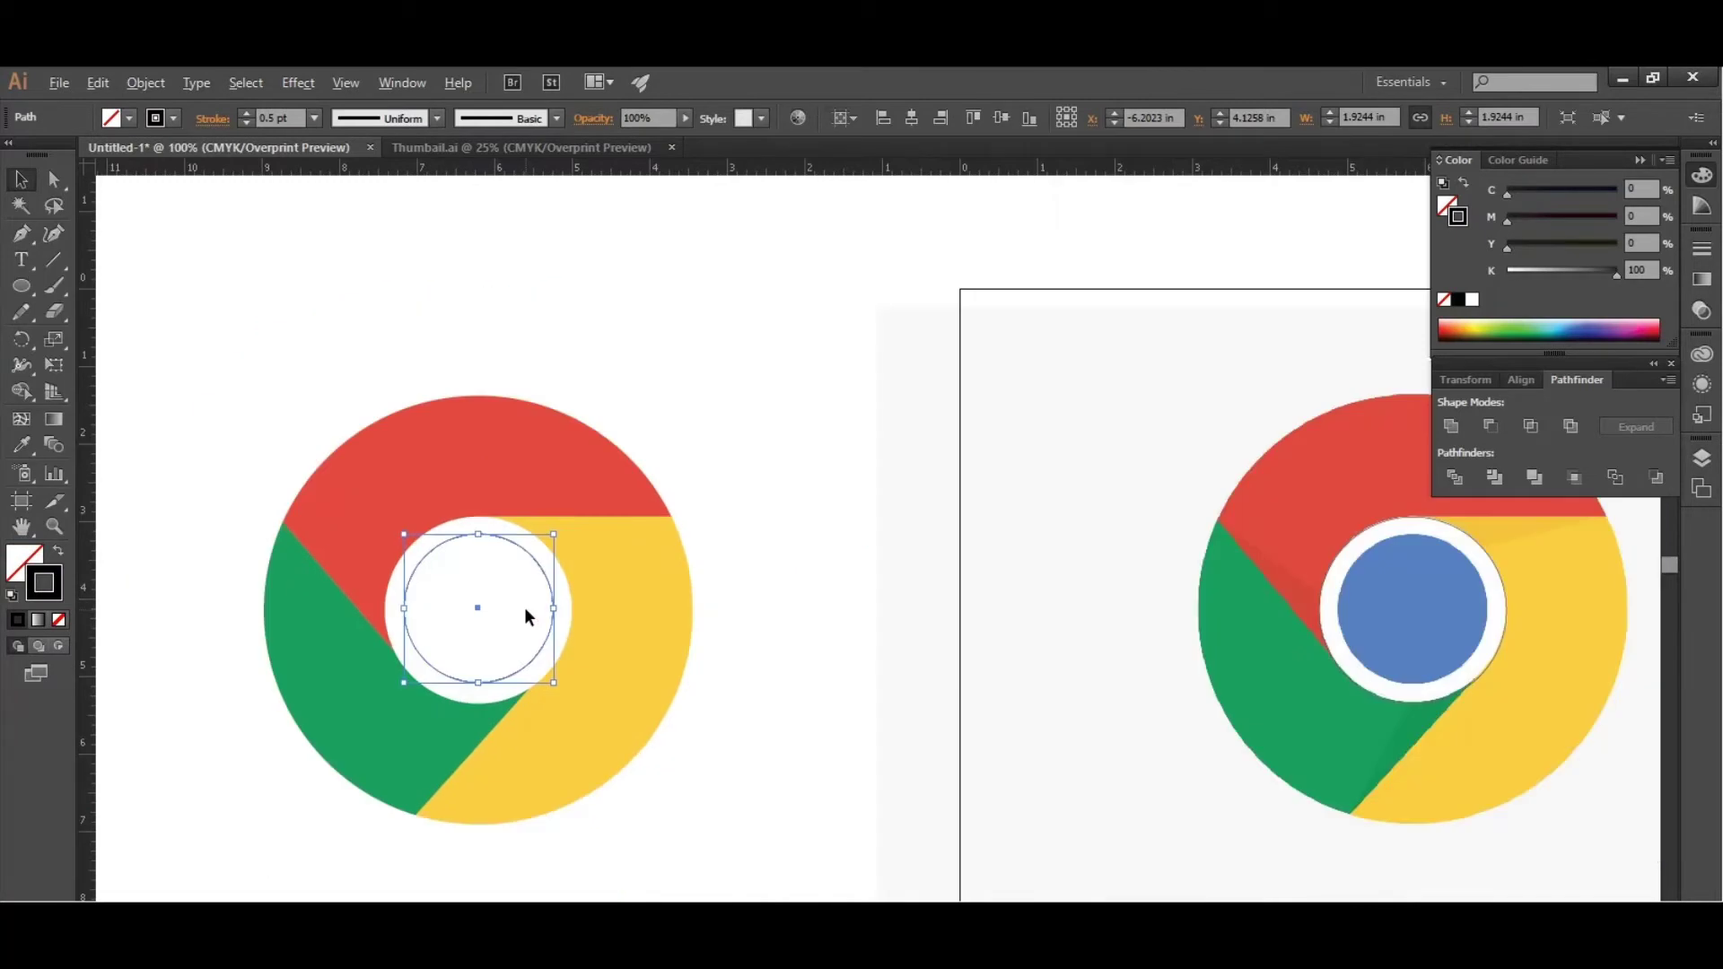
key(i)
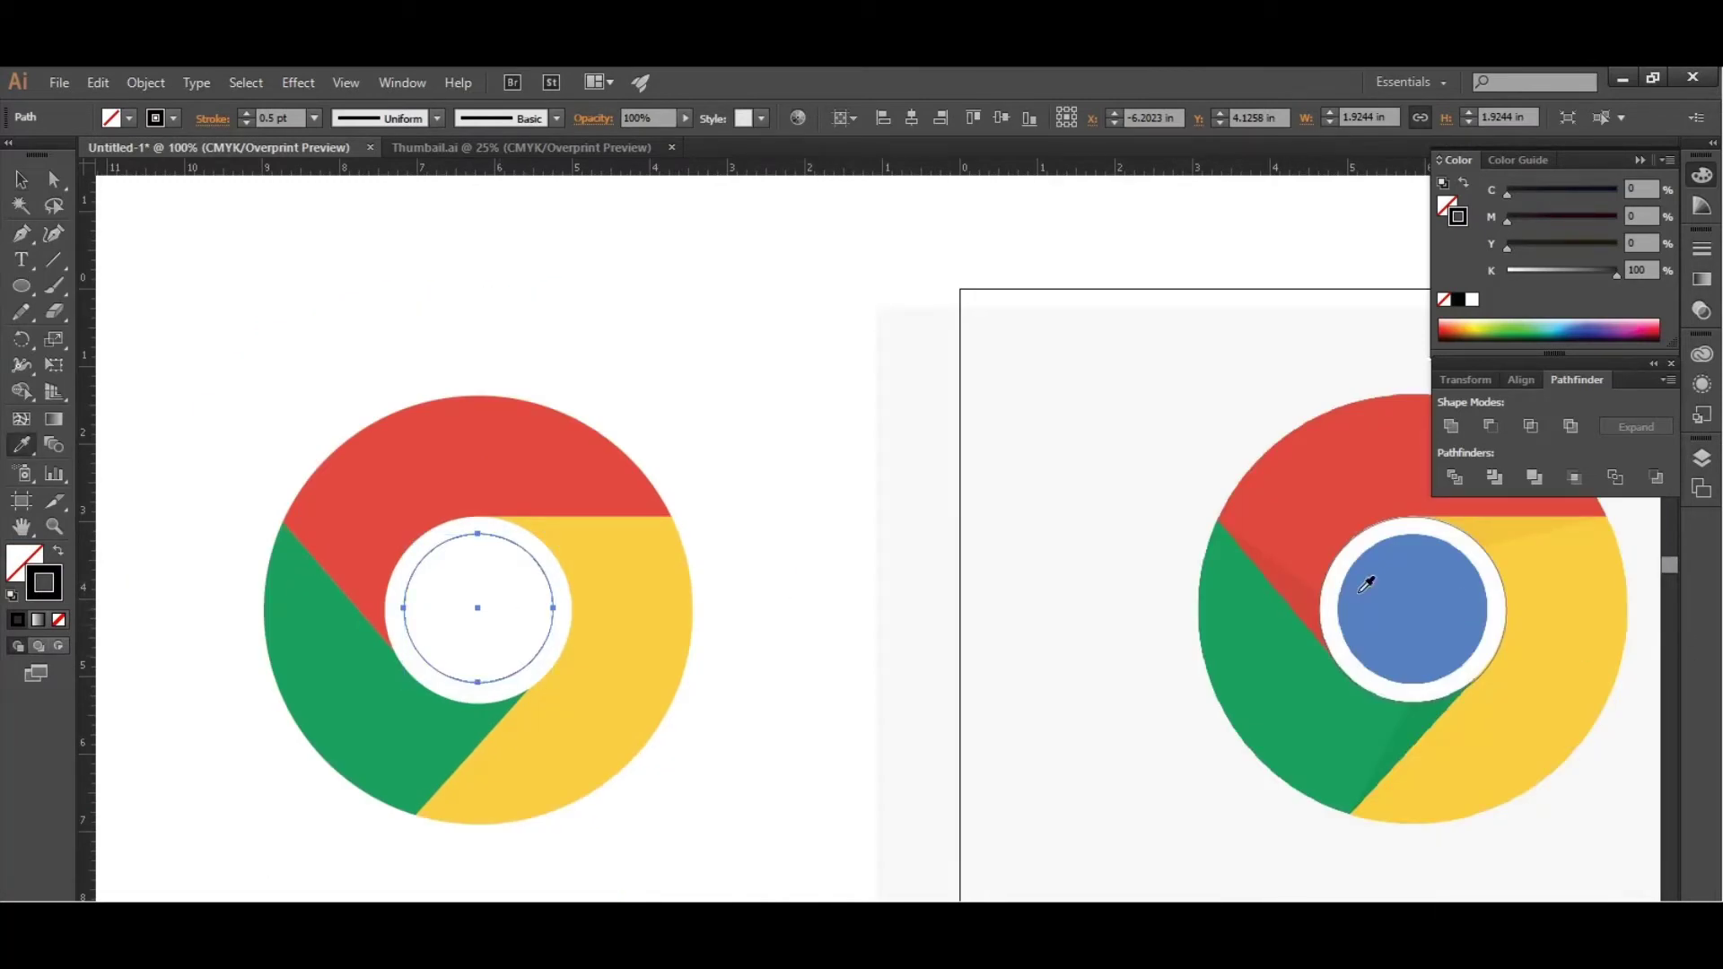
click(1391, 594)
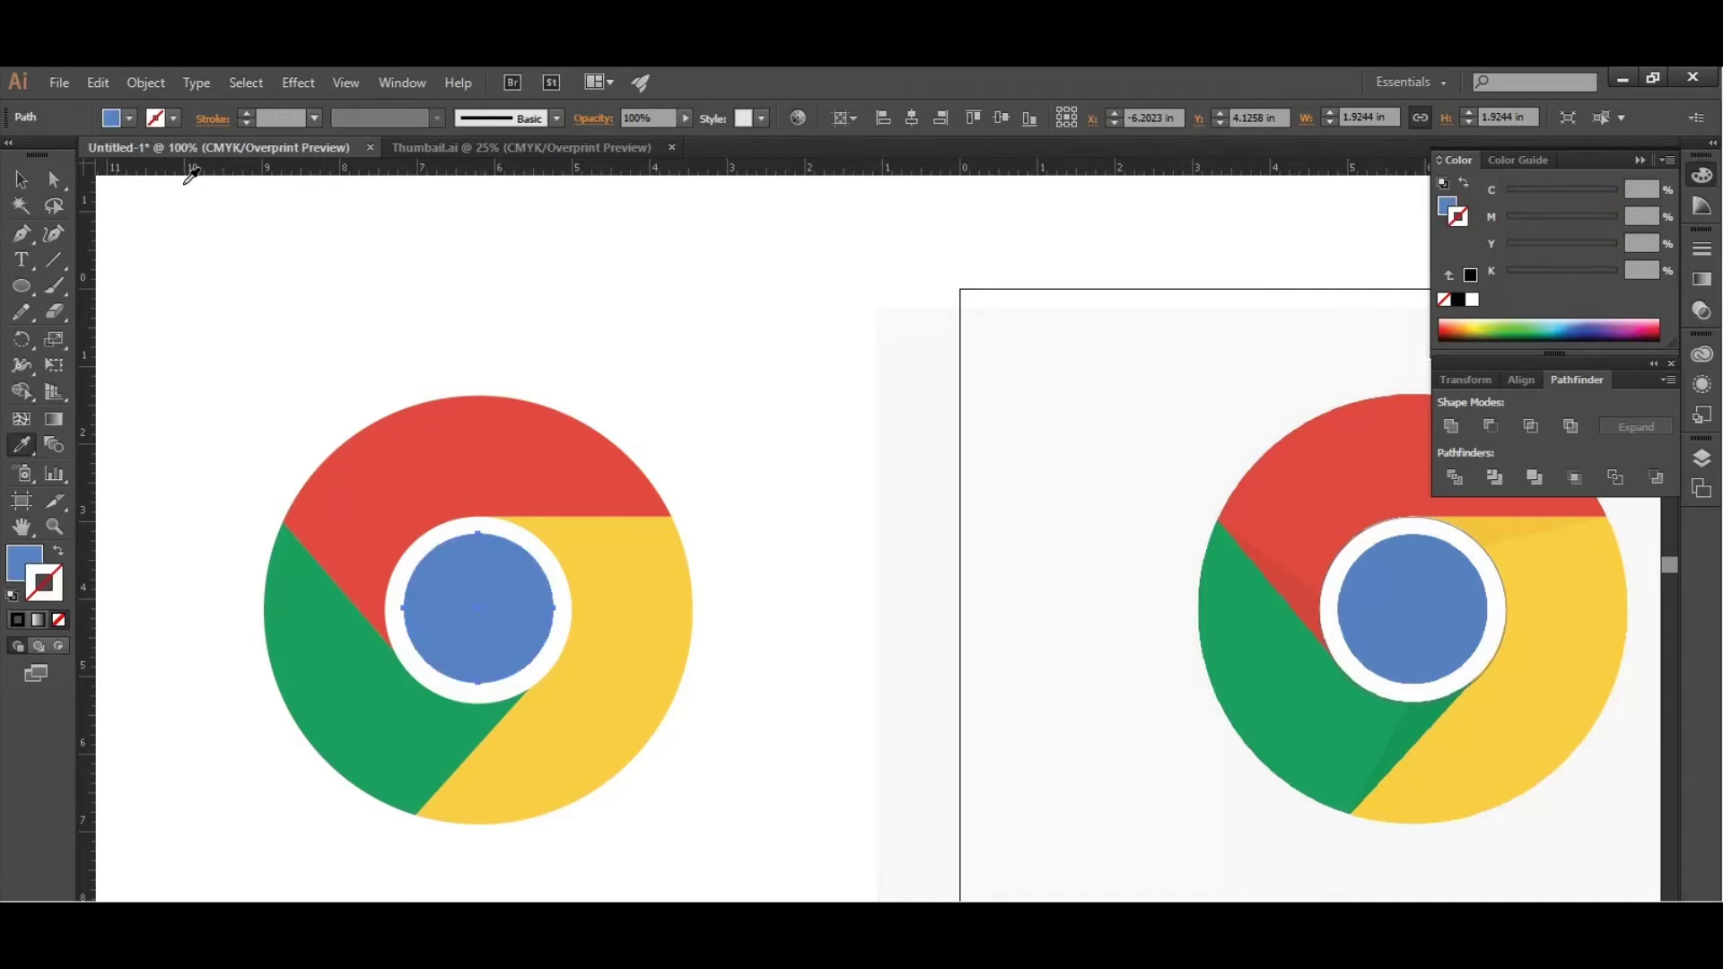
click(21, 179)
click(380, 319)
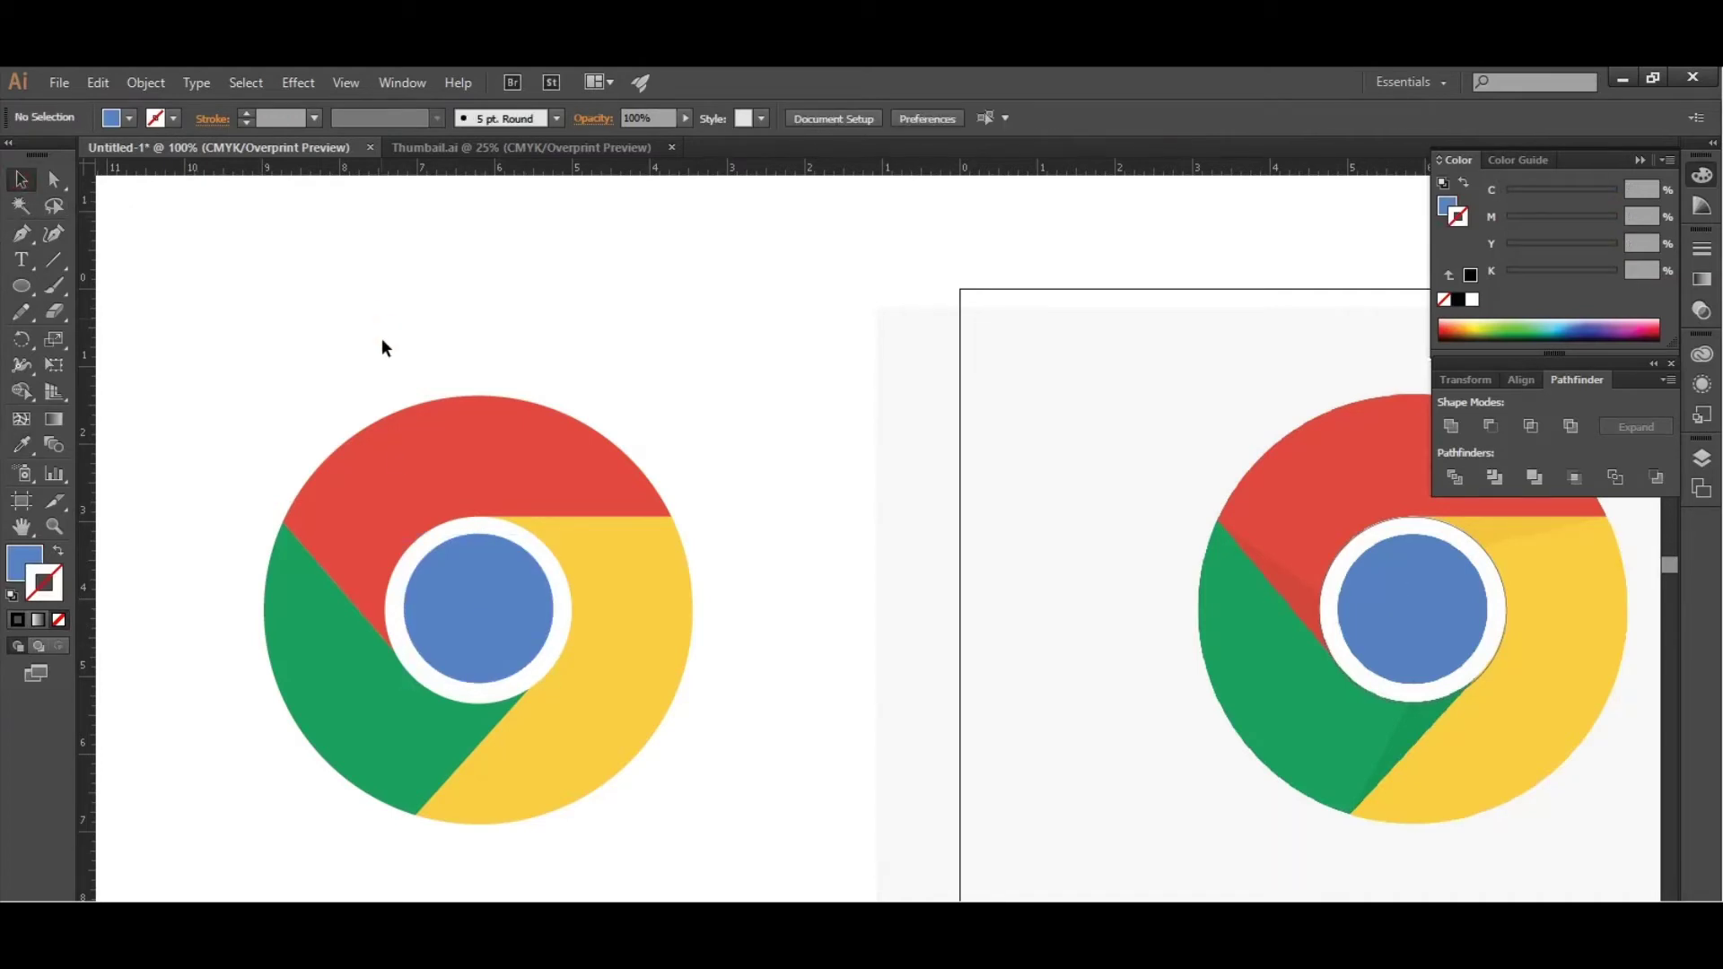
scroll(370, 561, down, 1)
scroll(614, 417, down, 1)
scroll(614, 417, right, 1)
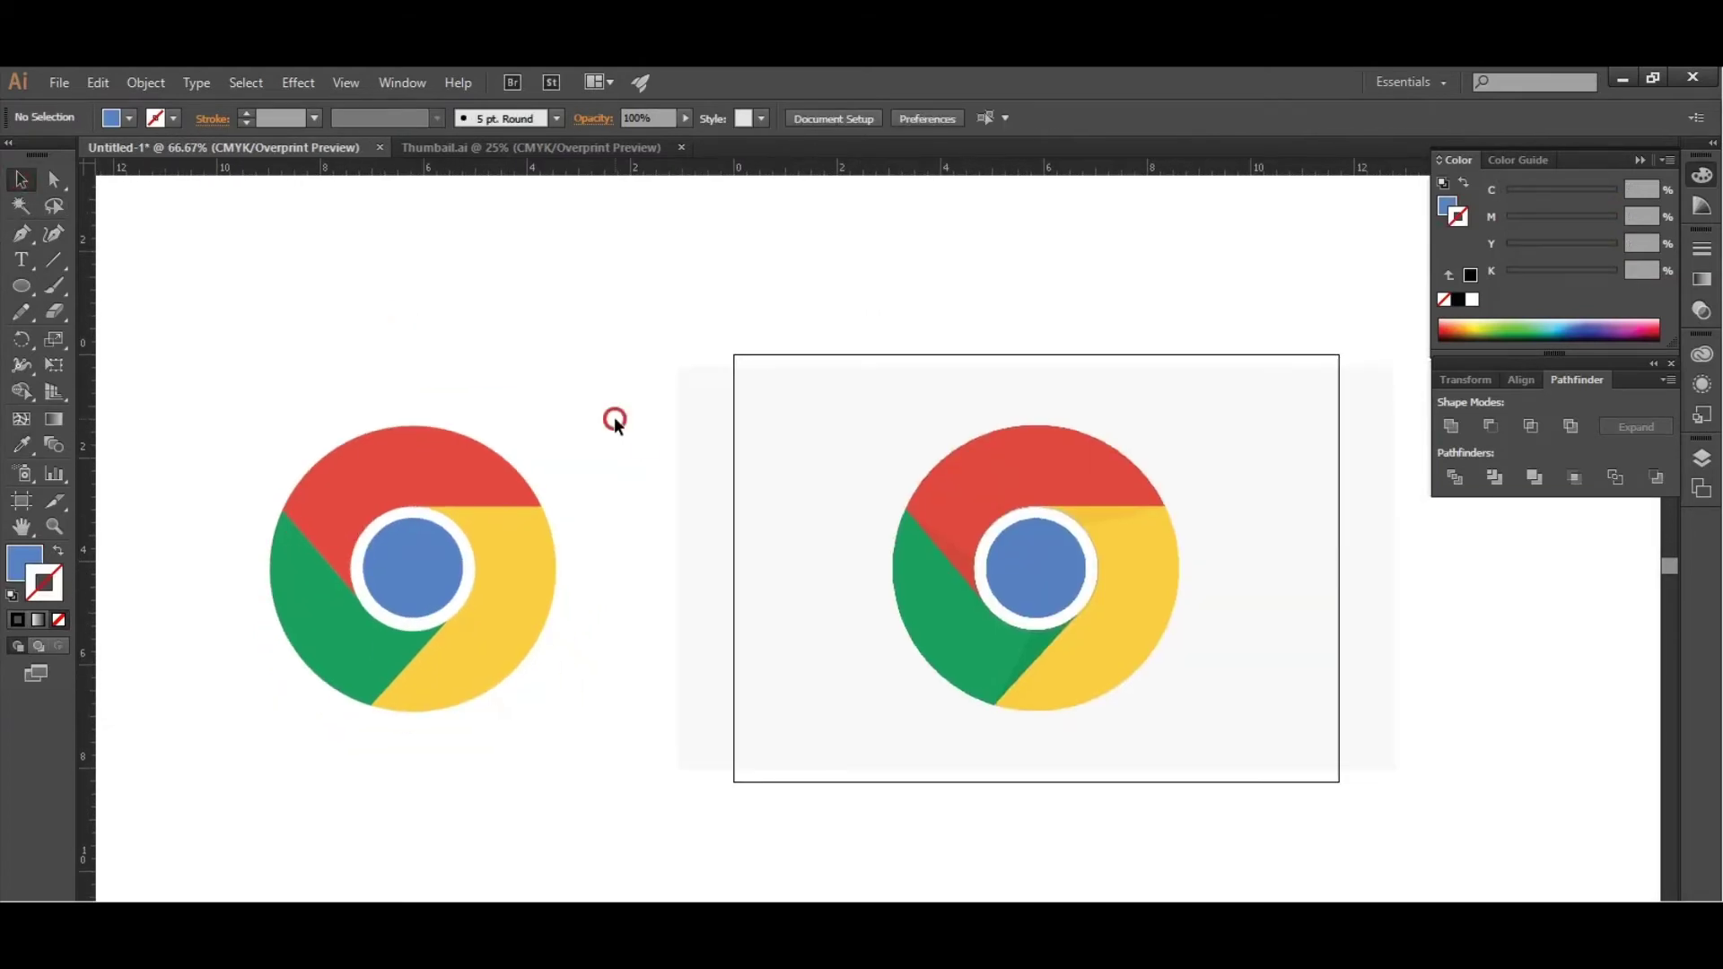